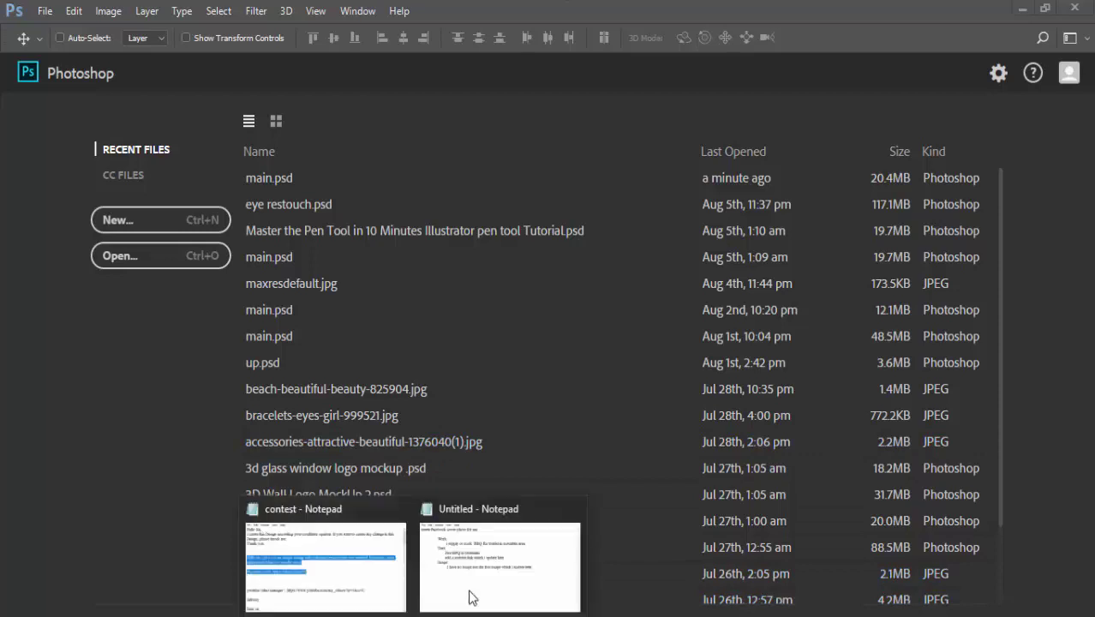
Step: Bring the Notepad brief forward and highlight the cover-photo request and Work description
{"action": "left_click", "coordinate": [500, 570]}
{"action": "left_click_drag", "start_coordinate": [594, 128], "coordinate": [579, 103]}
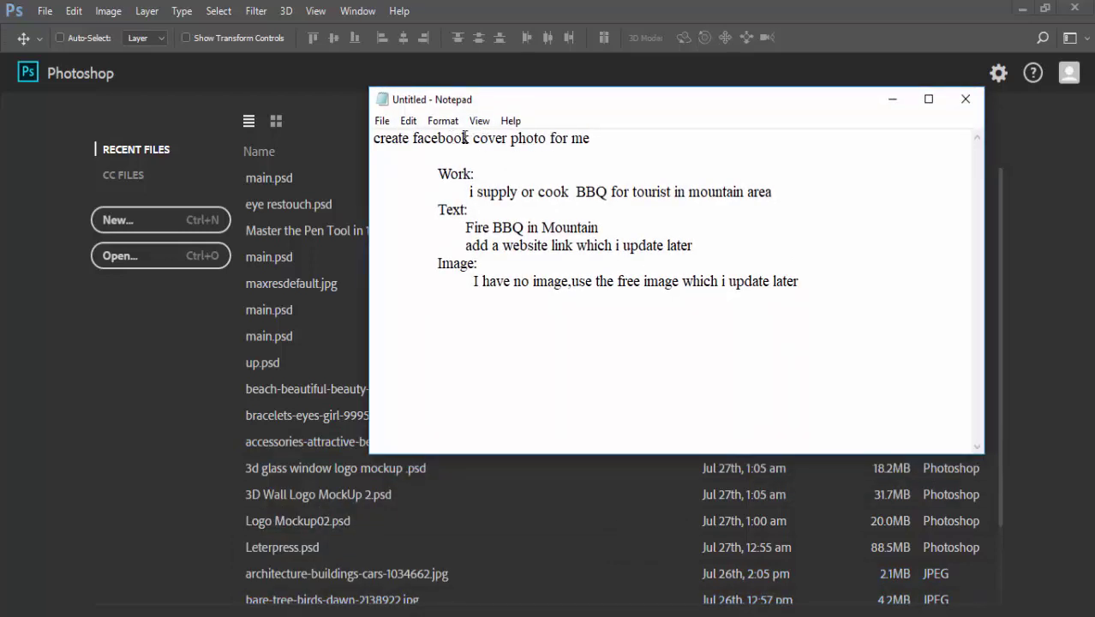
{"action": "left_click_drag", "start_coordinate": [602, 139], "coordinate": [374, 140]}
{"action": "left_click_drag", "start_coordinate": [440, 175], "coordinate": [476, 177]}
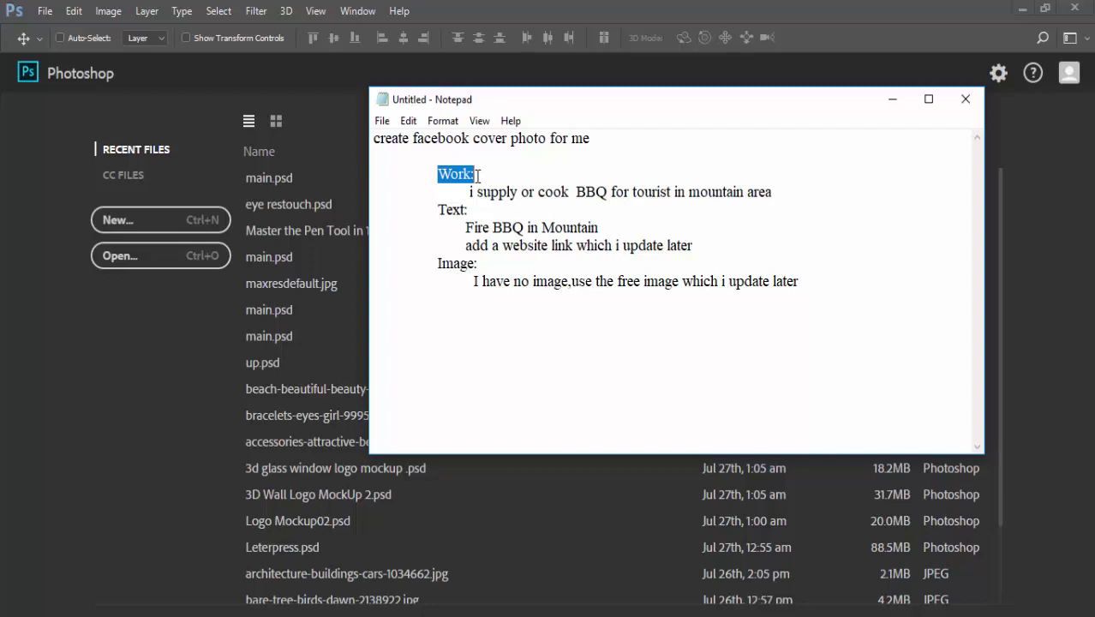
{"action": "mouse_move", "coordinate": [470, 197]}
{"action": "left_mouse_down"}
{"action": "mouse_move", "coordinate": [598, 204]}
{"action": "mouse_move", "coordinate": [776, 191]}
{"action": "left_mouse_up"}
{"action": "left_click", "coordinate": [710, 191]}
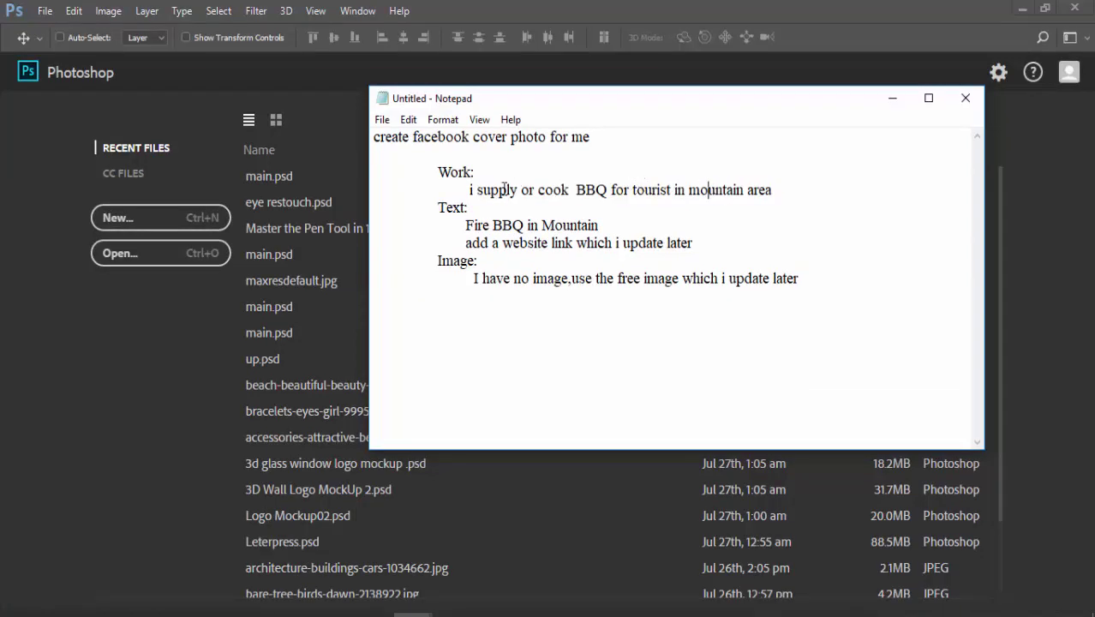
Step: Highlight the 'Fire BBQ in Mountain' title, website-link and image notes, then the key work words
{"action": "left_click_drag", "start_coordinate": [460, 226], "coordinate": [612, 227]}
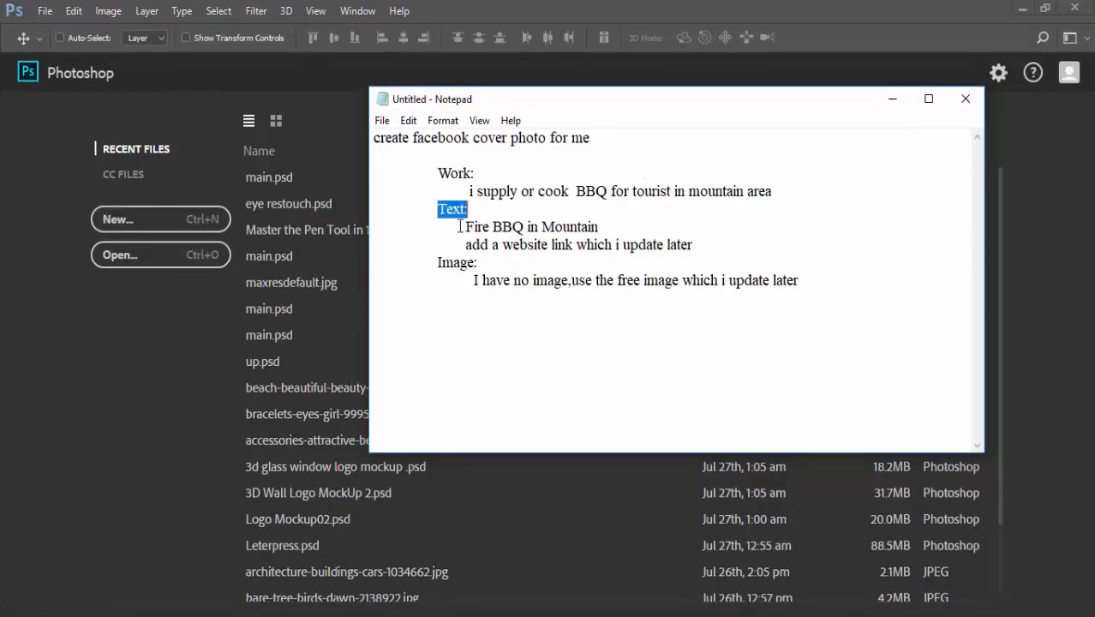
{"action": "left_click", "coordinate": [614, 225]}
{"action": "left_click_drag", "start_coordinate": [460, 245], "coordinate": [694, 243]}
{"action": "left_click_drag", "start_coordinate": [467, 280], "coordinate": [800, 286]}
{"action": "left_click_drag", "start_coordinate": [470, 283], "coordinate": [795, 280]}
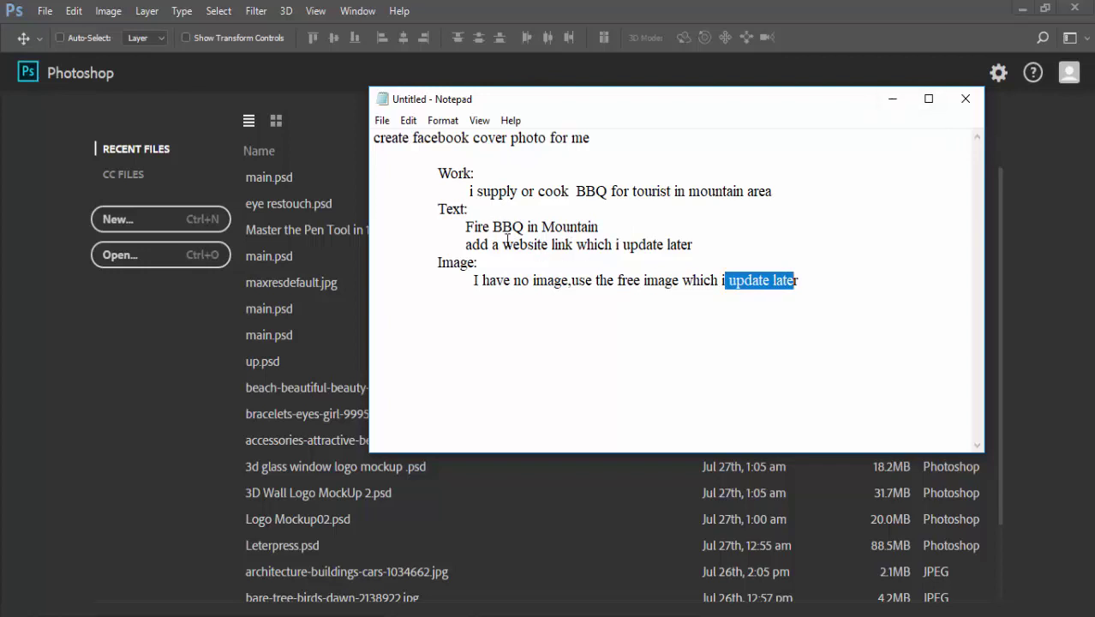
{"action": "left_click_drag", "start_coordinate": [477, 191], "coordinate": [570, 192]}
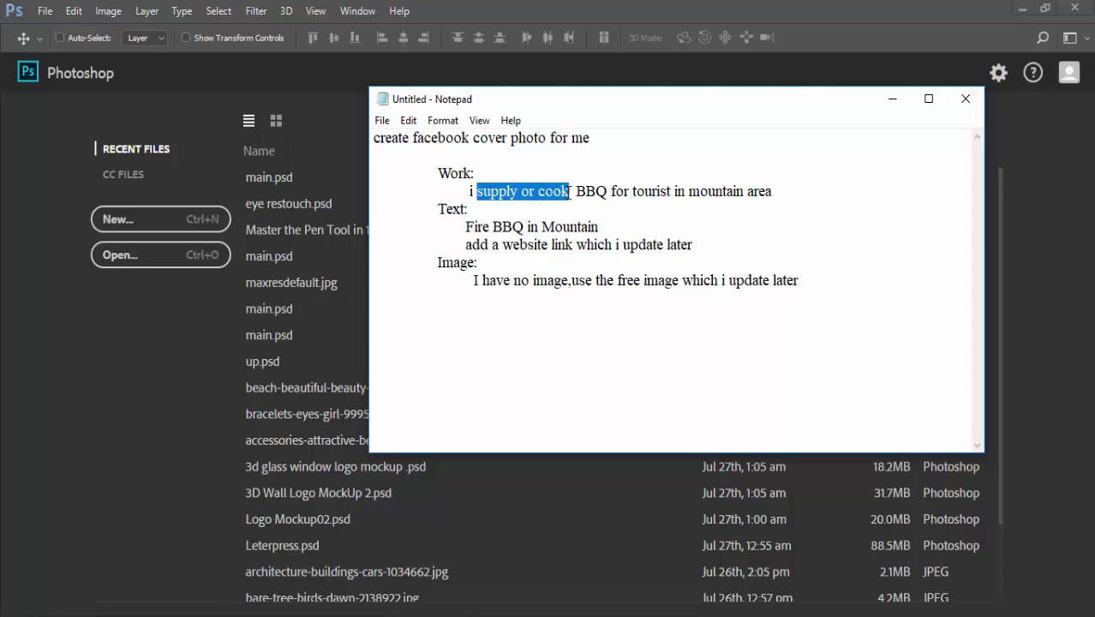
{"action": "left_click_drag", "start_coordinate": [575, 191], "coordinate": [781, 191]}
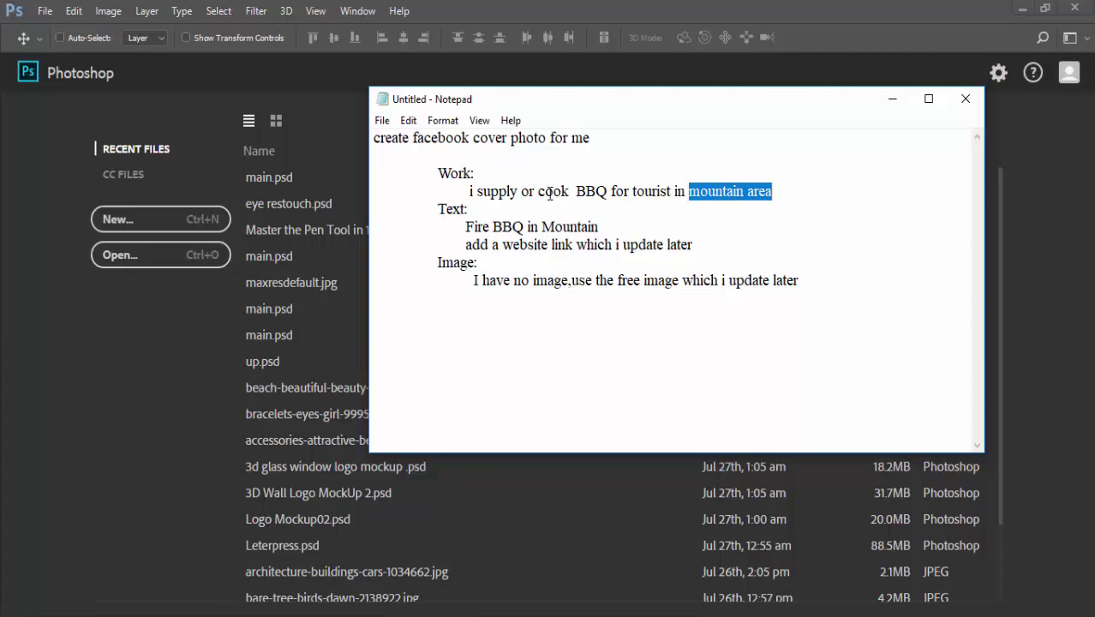
Step: Insert the keyword line 'BBQ, Tourist, mooountain' below the Work line and select it
{"action": "left_click", "coordinate": [786, 191]}
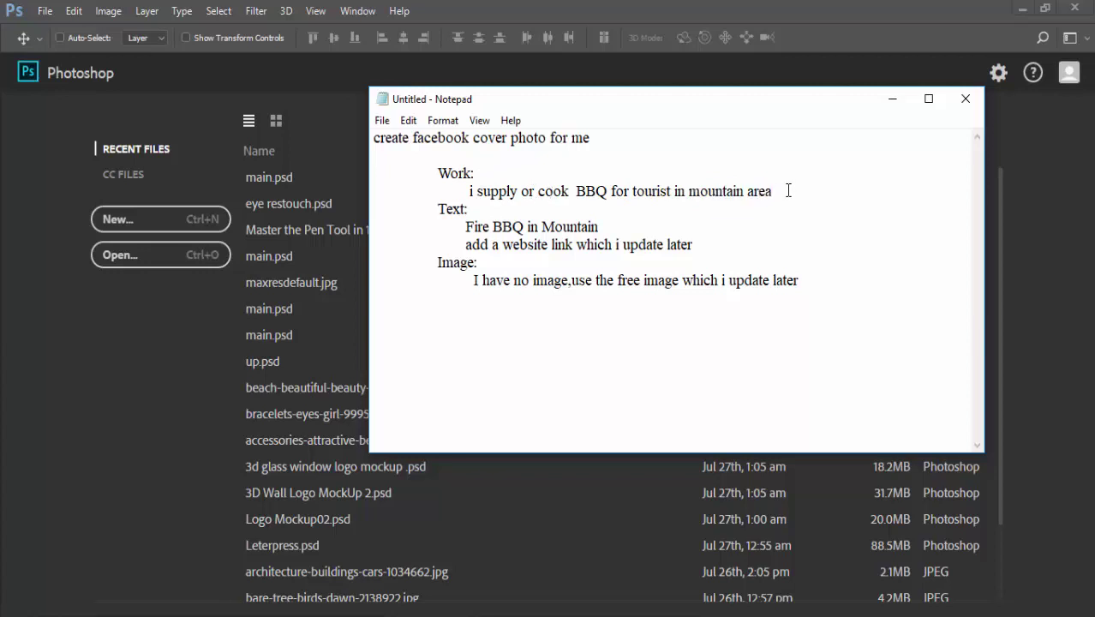
{"action": "key", "text": "Return"}
{"action": "key", "text": "Return"}
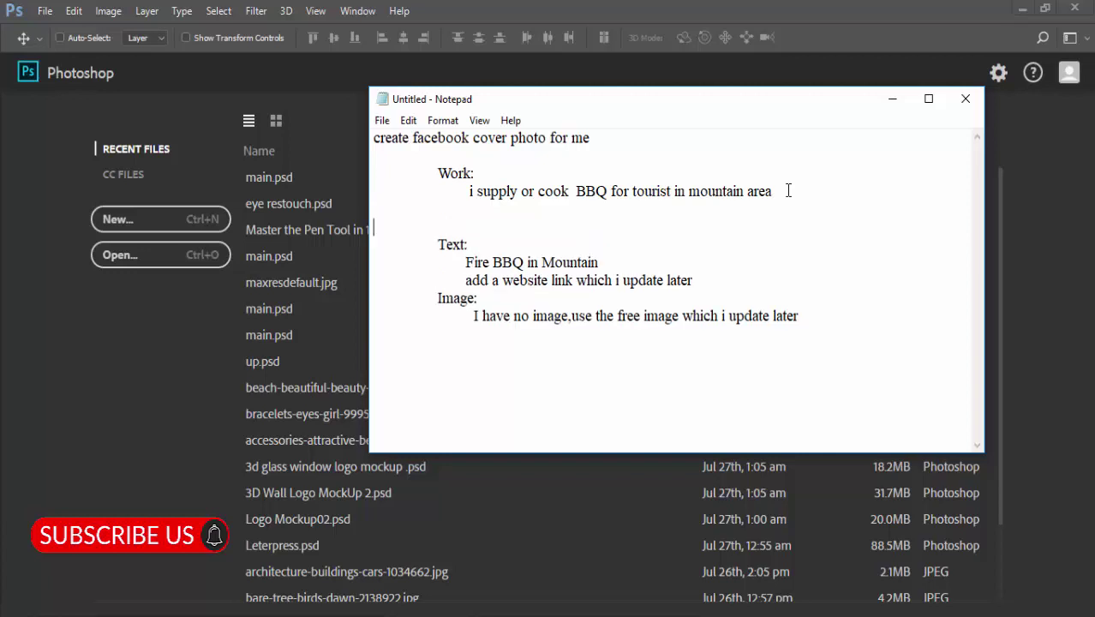
{"action": "key", "text": "Return"}
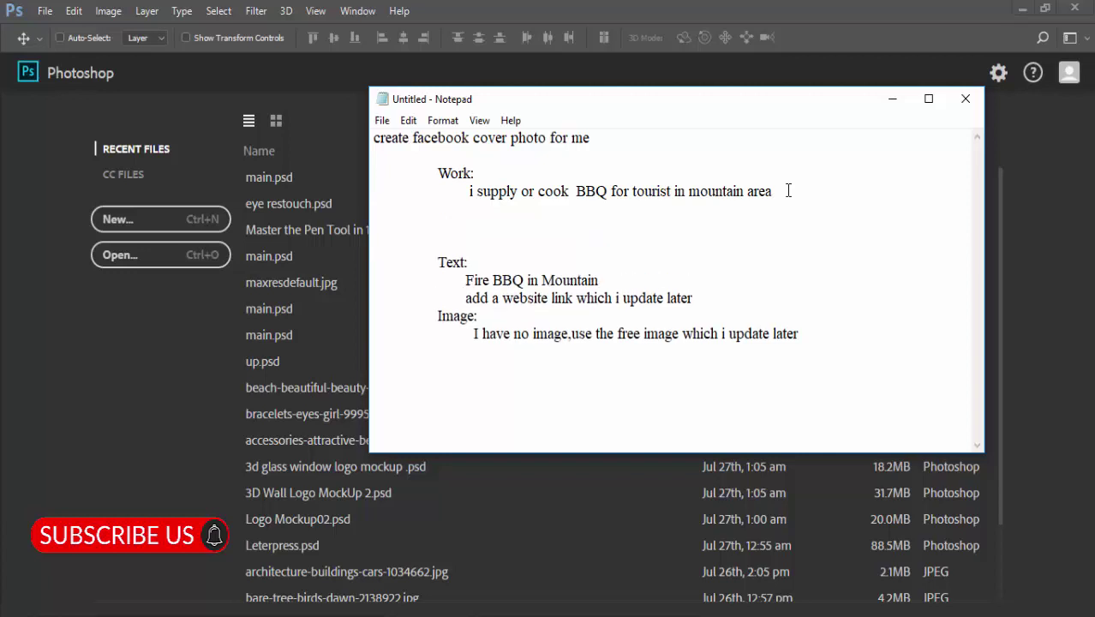
{"action": "type", "text": "BBQ,"}
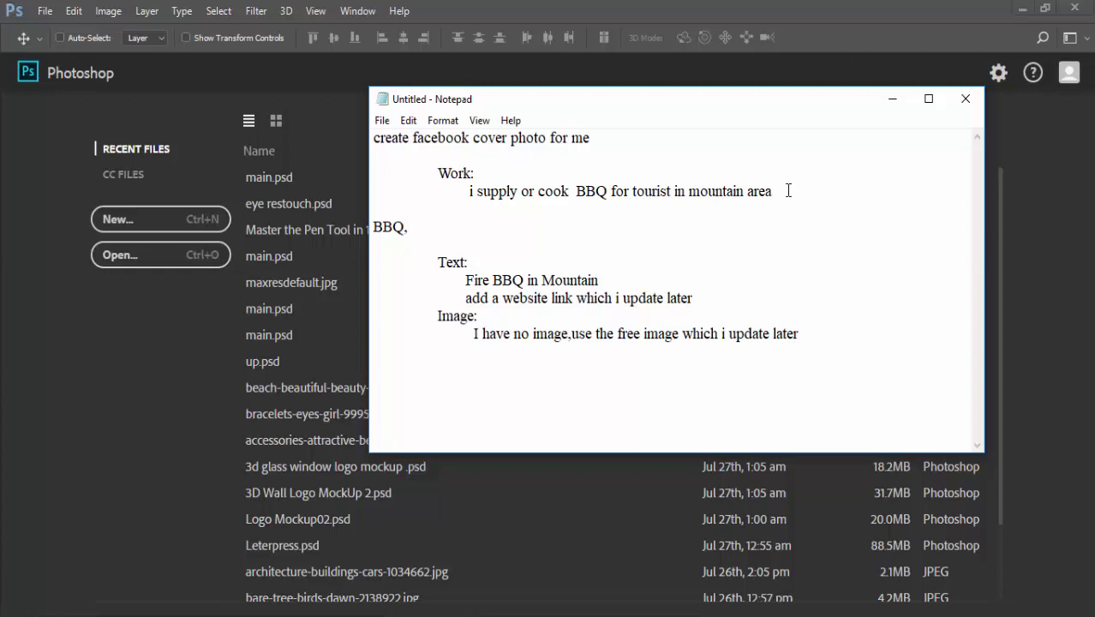
{"action": "type", "text": " Tou"}
{"action": "type", "text": "rist"}
{"action": "type", "text": ", "}
{"action": "type", "text": "mou"}
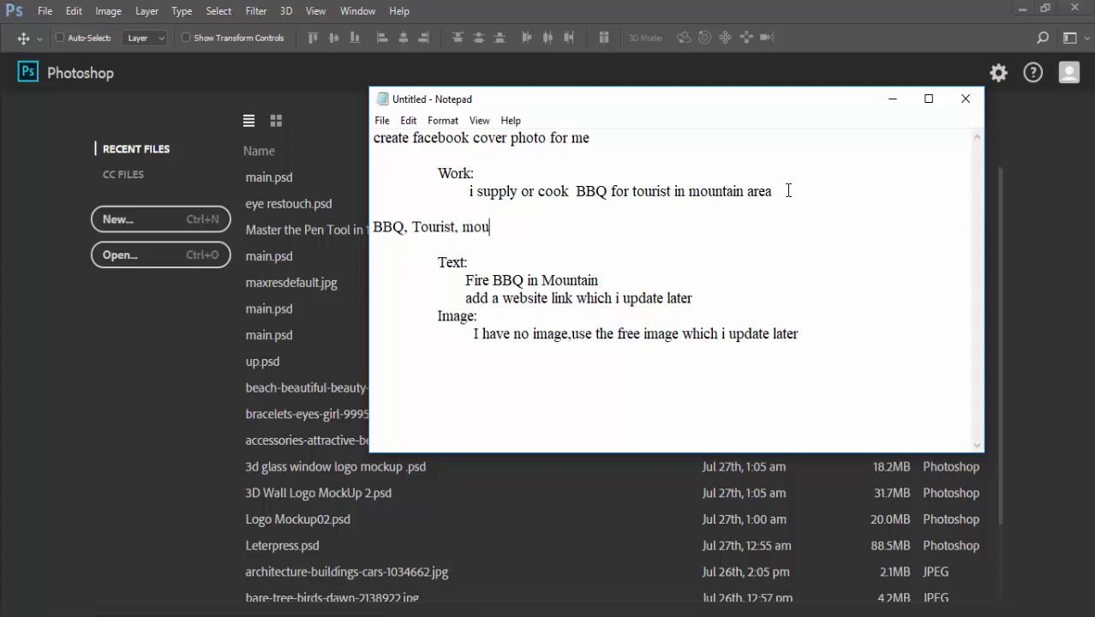
{"action": "key", "text": "BackSpace"}
{"action": "type", "text": "oo"}
{"action": "type", "text": "untain"}
{"action": "left_click_drag", "start_coordinate": [374, 226], "coordinate": [540, 229]}
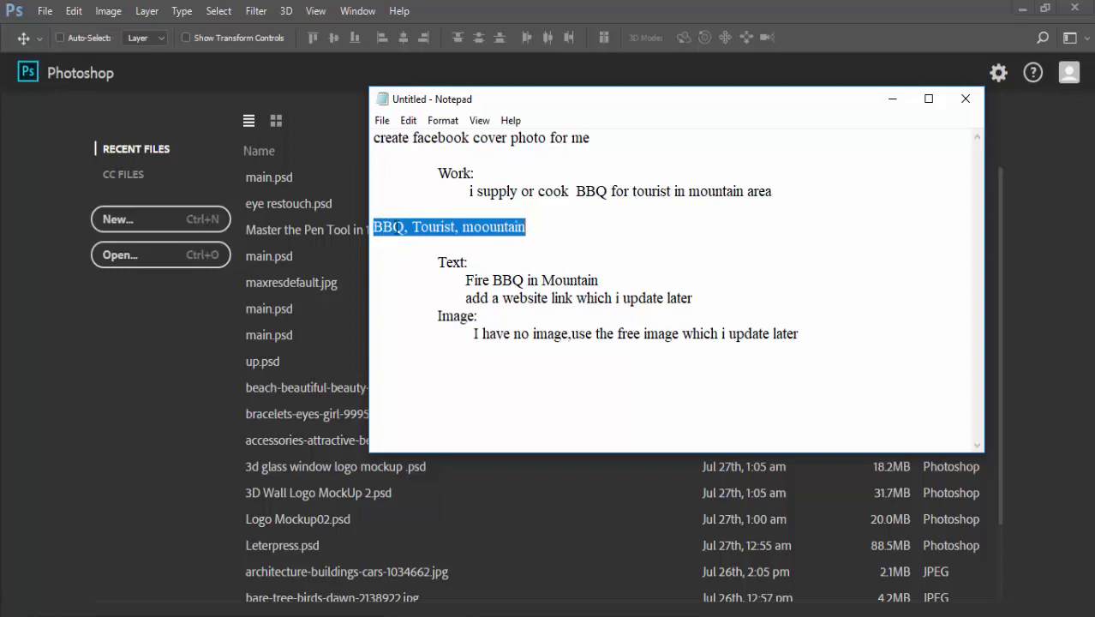
{"action": "left_click", "coordinate": [396, 227]}
{"action": "left_click_drag", "start_coordinate": [540, 226], "coordinate": [374, 227]}
Step: Create a new Photoshop document 851 pixels wide by 315 pixels high
{"action": "left_click", "coordinate": [129, 214]}
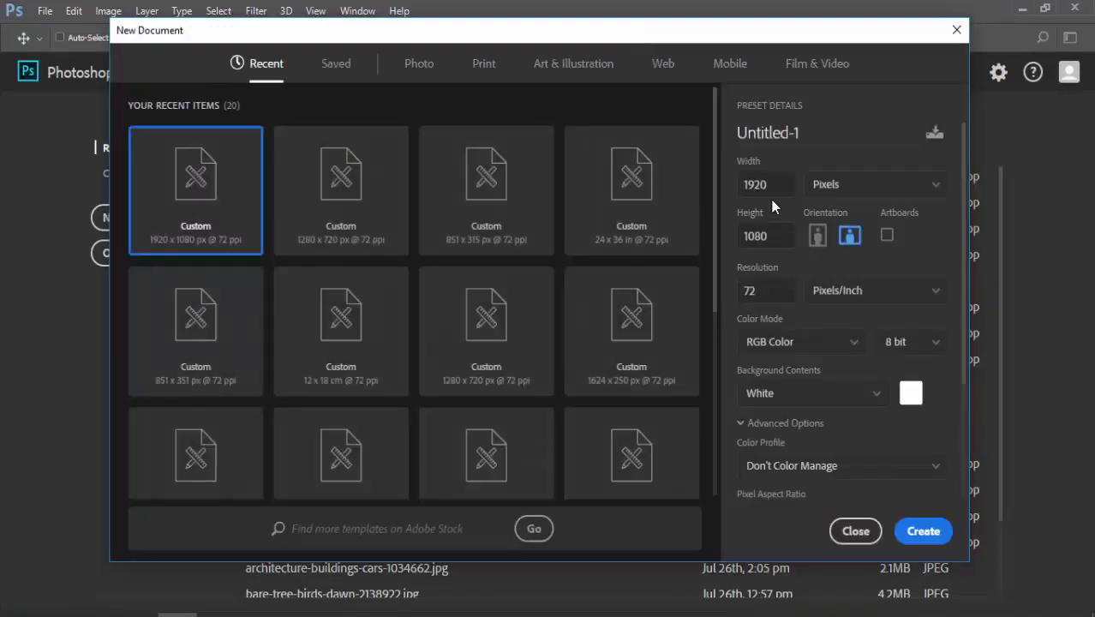
{"action": "left_click_drag", "start_coordinate": [770, 187], "coordinate": [731, 187]}
{"action": "type", "text": "851"}
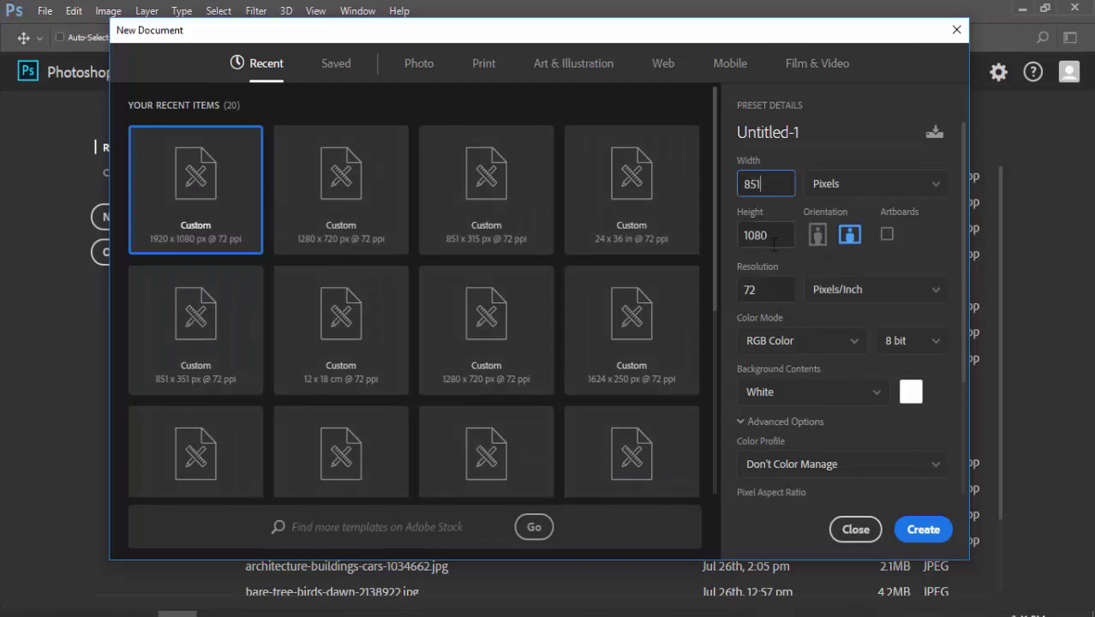
{"action": "left_click_drag", "start_coordinate": [771, 236], "coordinate": [739, 235]}
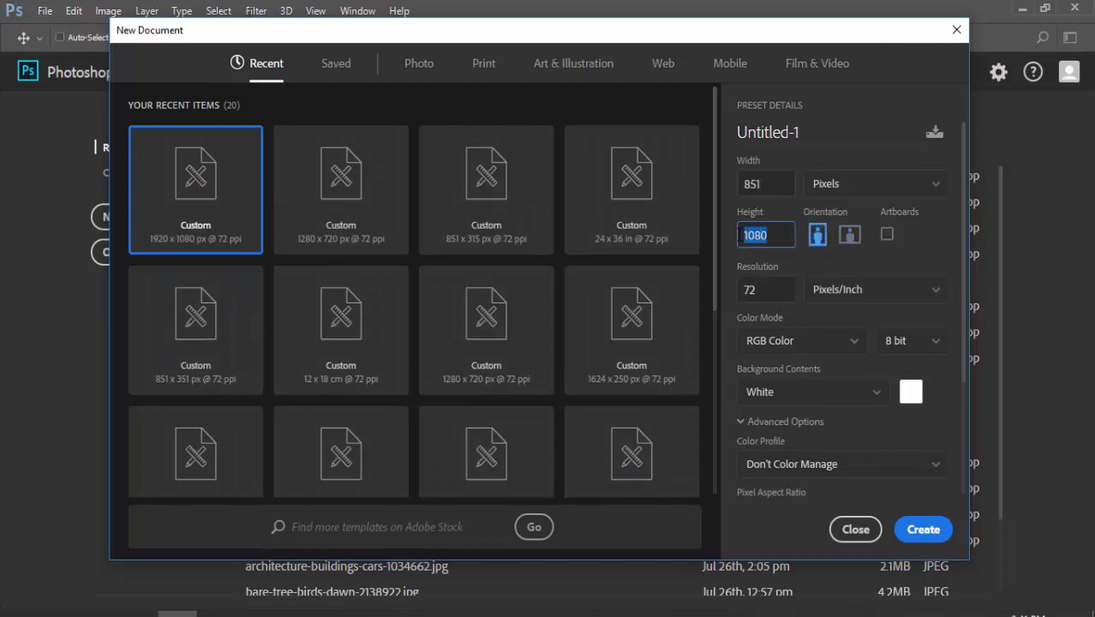
{"action": "type", "text": "35"}
{"action": "key", "text": "BackSpace"}
{"action": "key", "text": "BackSpace"}
{"action": "type", "text": "5"}
{"action": "left_click", "coordinate": [922, 530]}
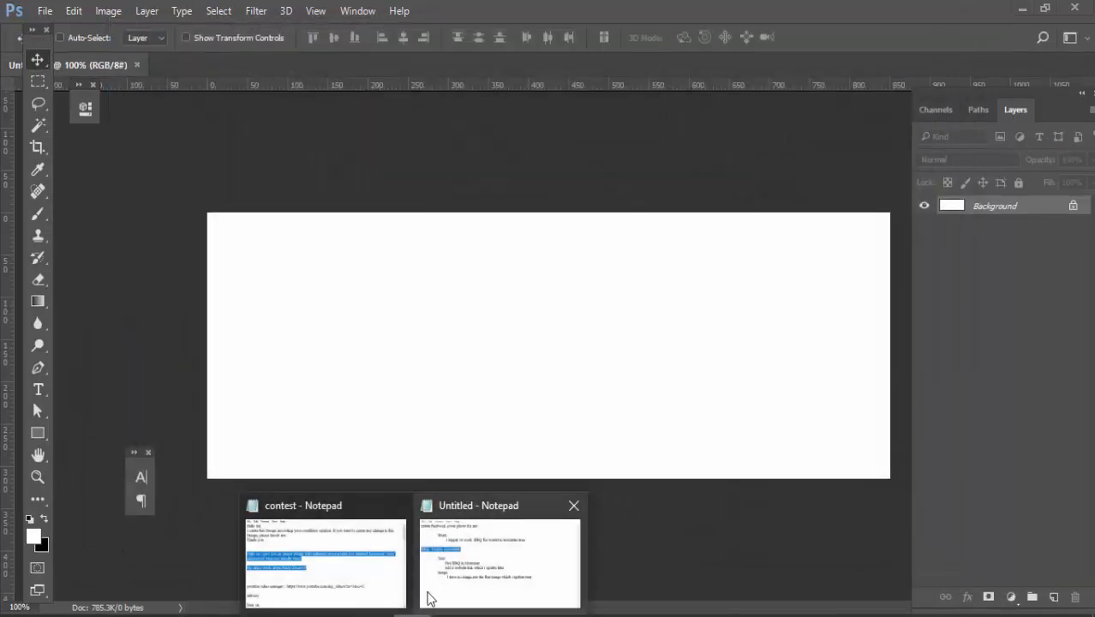
Step: Glance at the Notepad brief, then return to the blank canvas
{"action": "left_click", "coordinate": [496, 519]}
{"action": "left_click", "coordinate": [523, 248]}
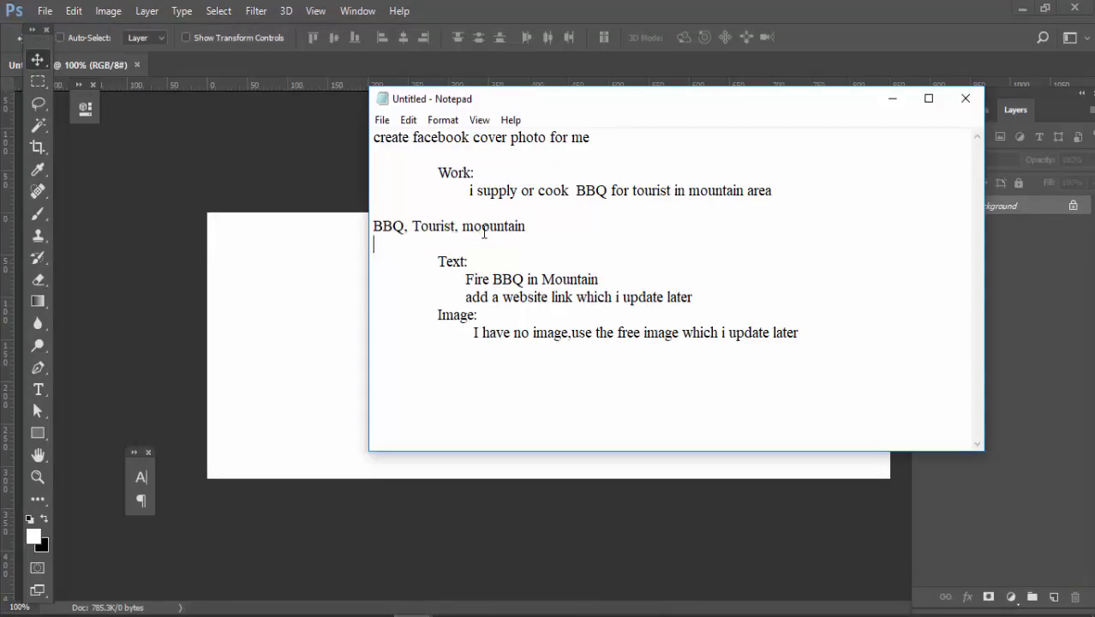
{"action": "left_click", "coordinate": [603, 12]}
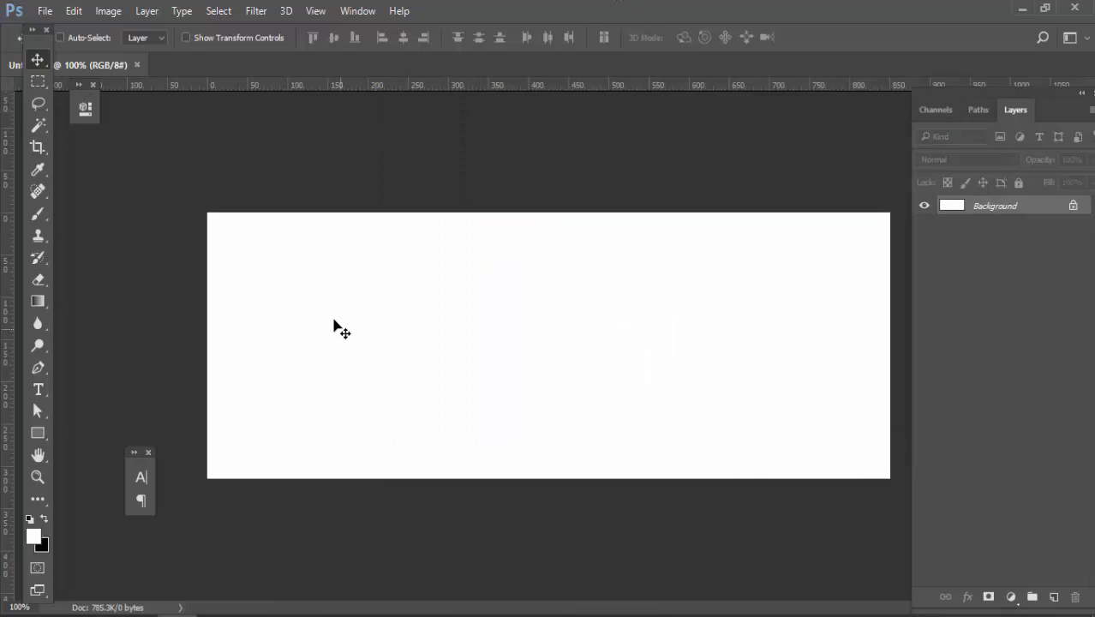
Step: Embed the hiker photo adult-adventure-backpacker-372098 from the Desktop and commit it
{"action": "left_click", "coordinate": [48, 12]}
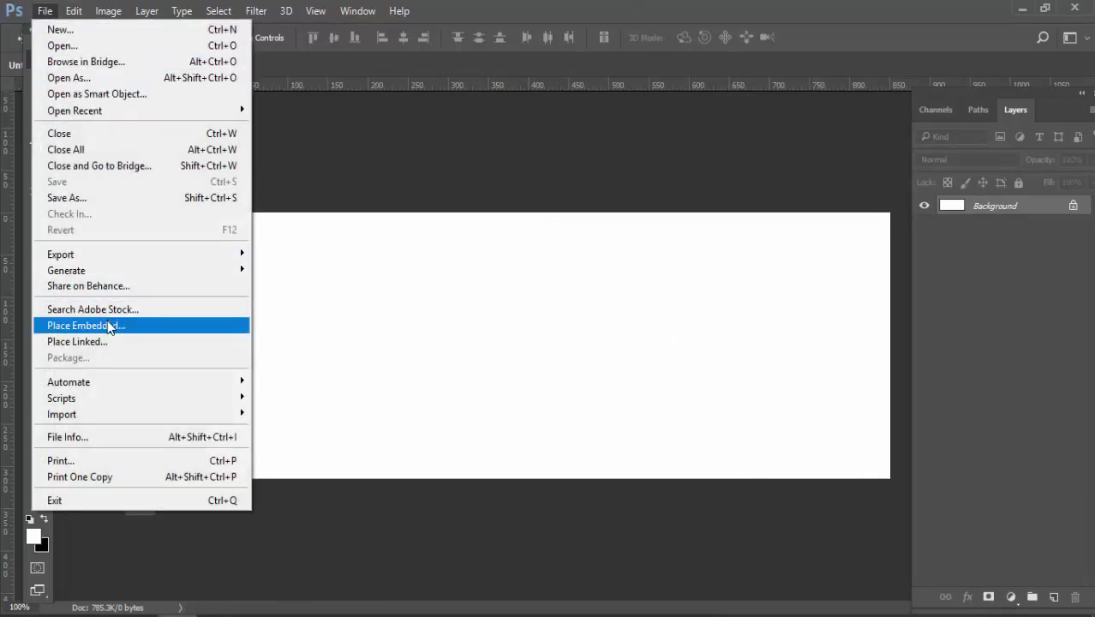
{"action": "left_click", "coordinate": [108, 325]}
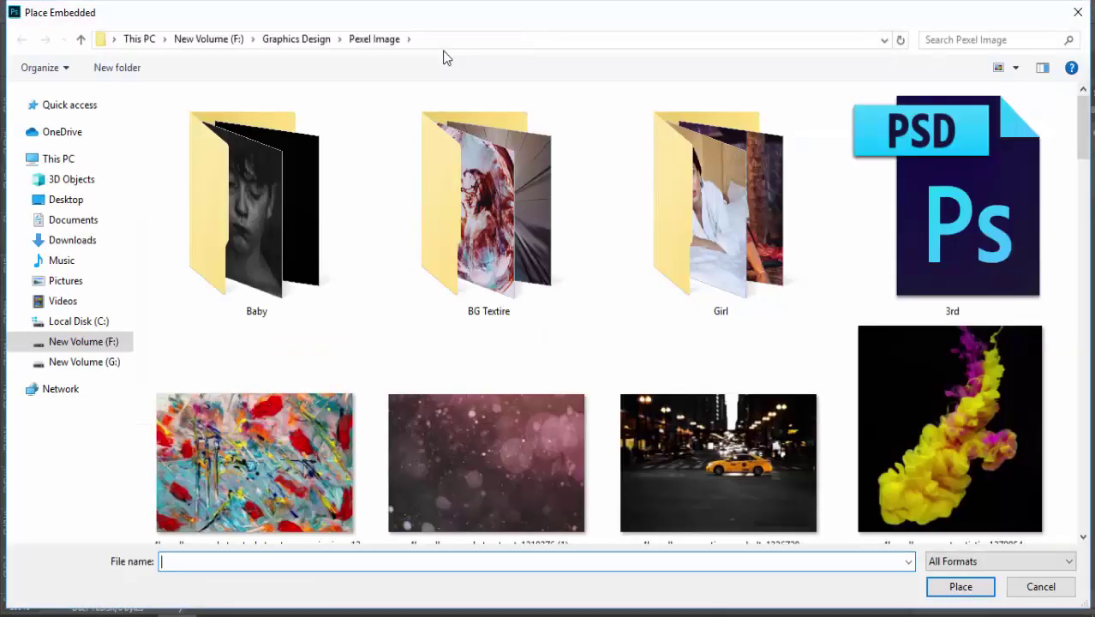
{"action": "left_click", "coordinate": [67, 202]}
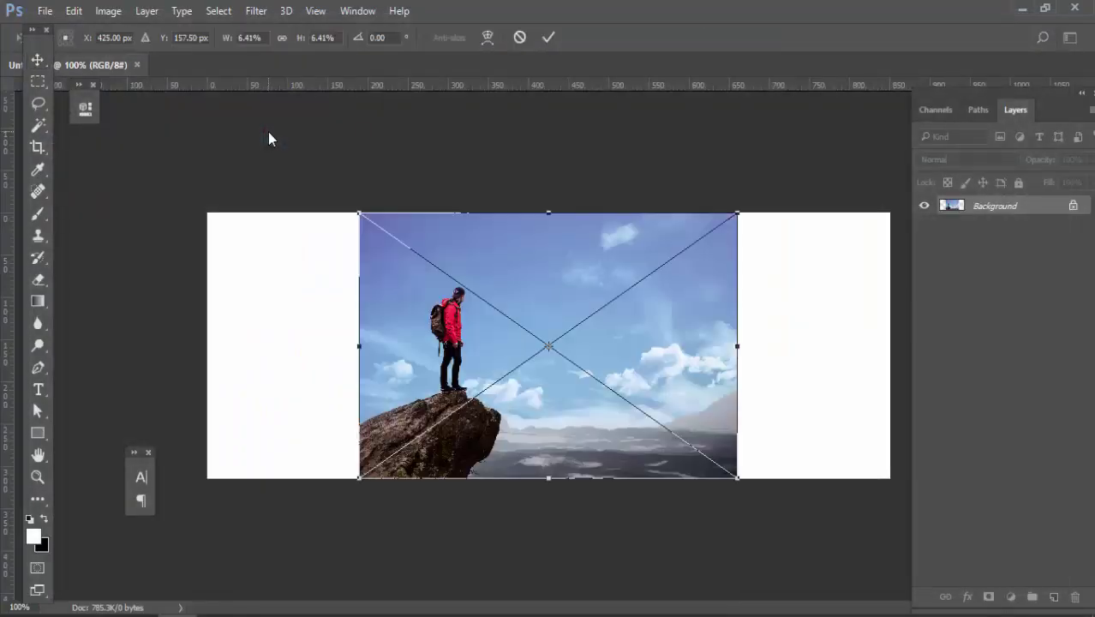
{"action": "key", "text": "Return"}
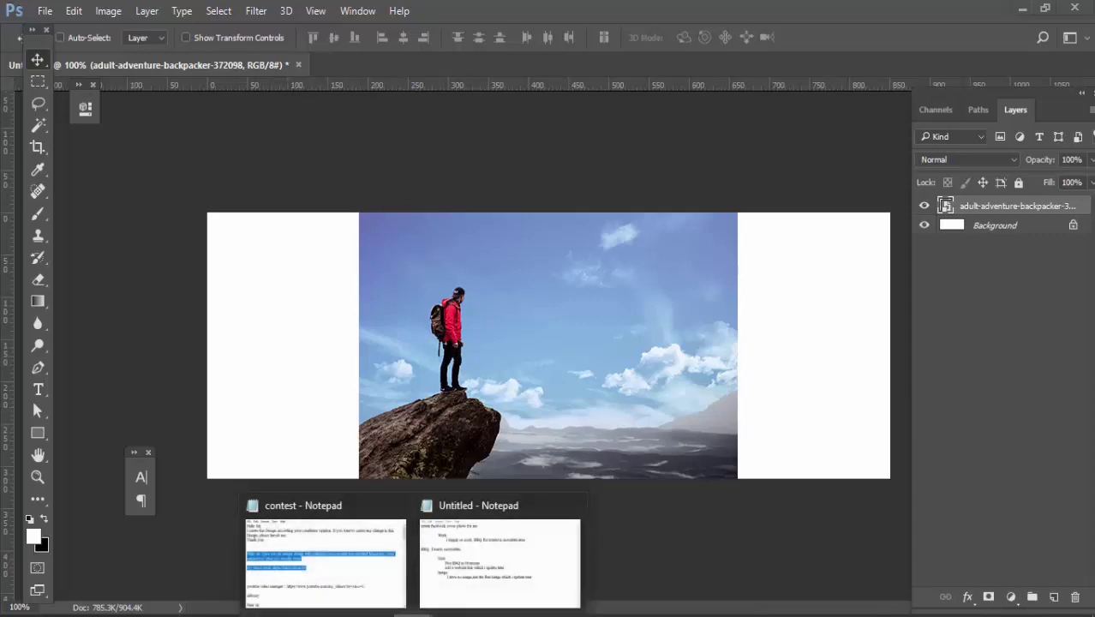
Step: Check the BBQ, Tourist and mountain keywords in the brief, then return to the canvas
{"action": "left_click", "coordinate": [495, 522]}
{"action": "mouse_move", "coordinate": [414, 224]}
{"action": "left_mouse_down"}
{"action": "mouse_move", "coordinate": [534, 225]}
{"action": "mouse_move", "coordinate": [410, 225]}
{"action": "left_mouse_up"}
{"action": "left_click", "coordinate": [534, 226]}
{"action": "left_click", "coordinate": [420, 224]}
{"action": "left_click", "coordinate": [473, 226]}
{"action": "key", "text": "alt+Tab"}
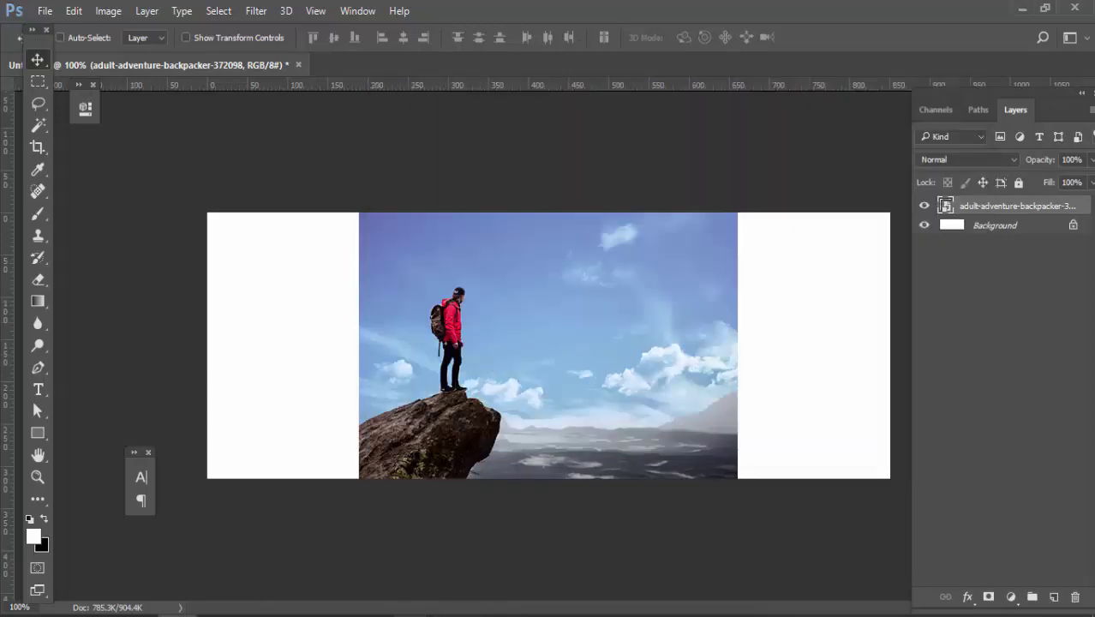
{"action": "left_click", "coordinate": [477, 563]}
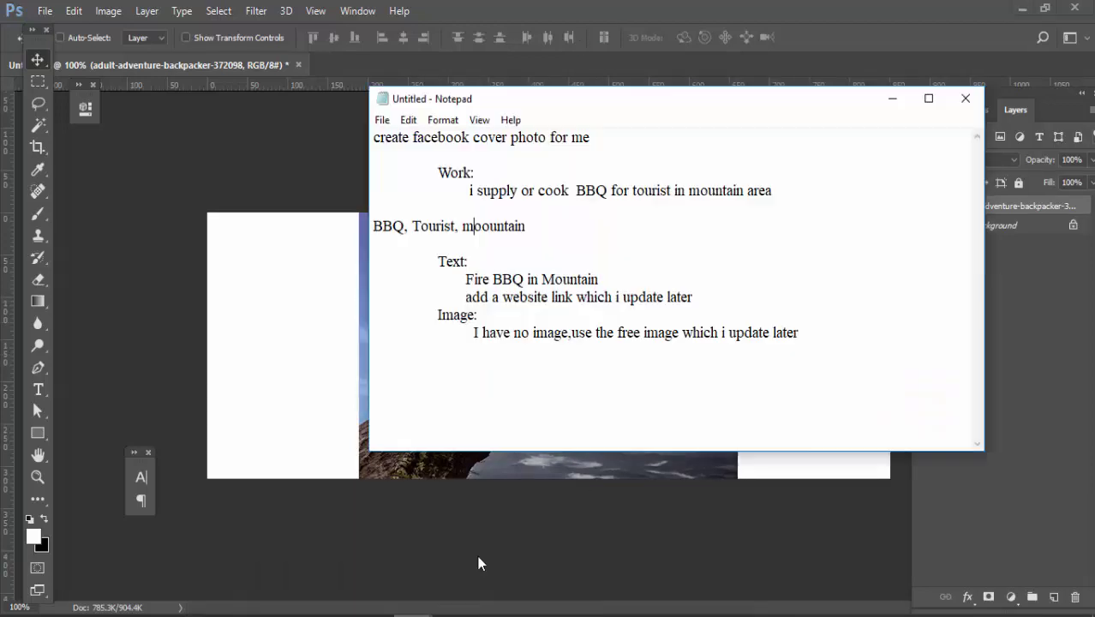
{"action": "double_click", "coordinate": [388, 226]}
{"action": "left_click", "coordinate": [515, 12]}
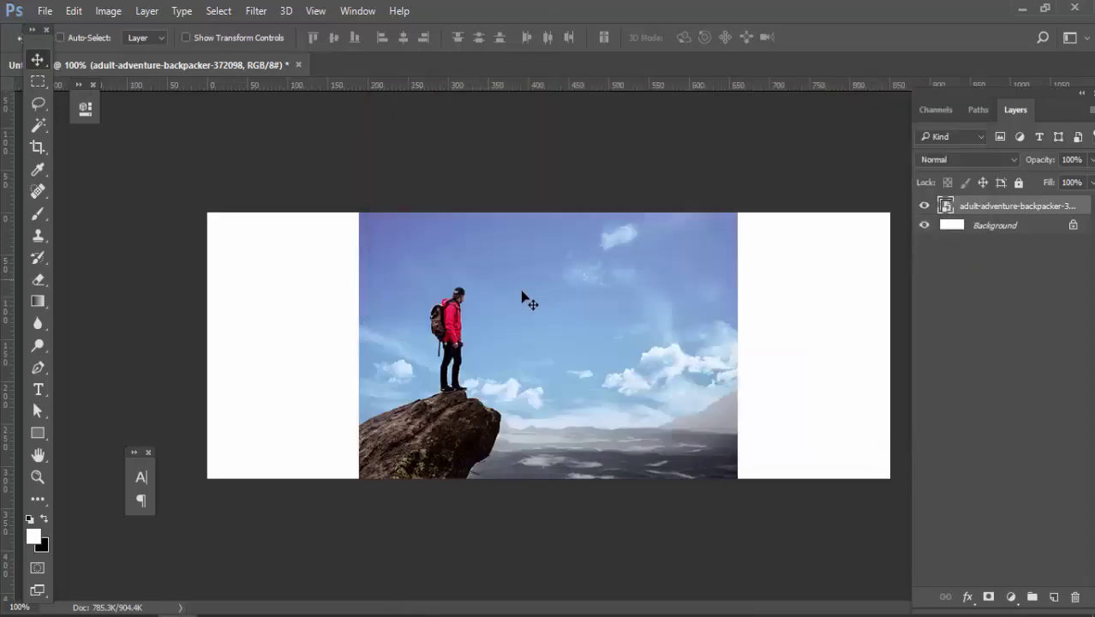
Step: Enlarge the hiker photo to fill the cover's width
{"action": "key", "text": "ctrl+t"}
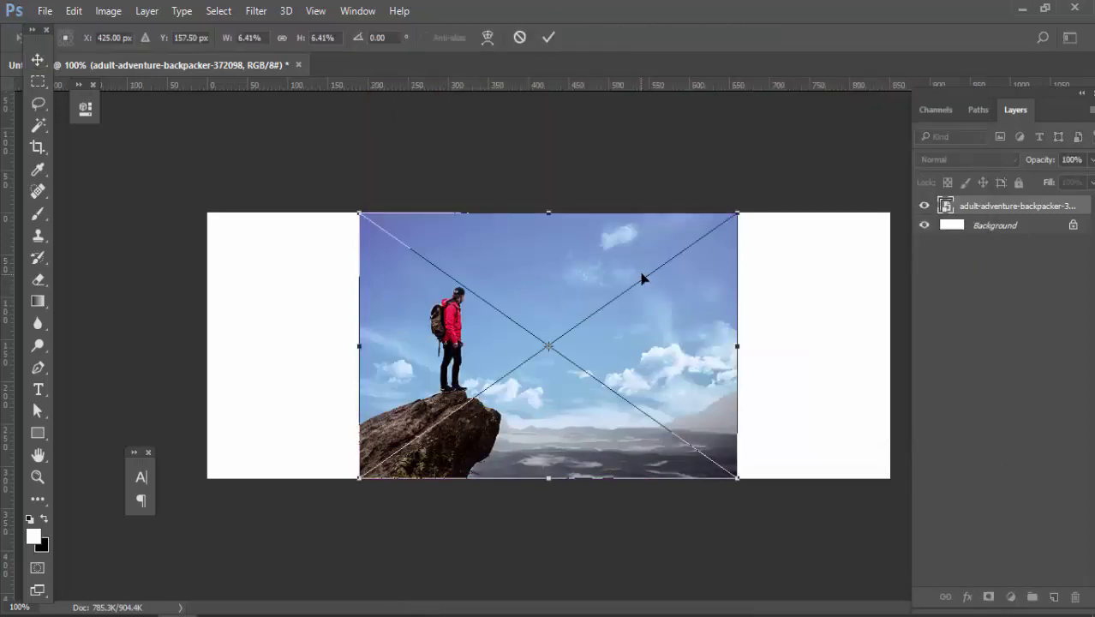
{"action": "left_click_drag", "start_coordinate": [737, 212], "coordinate": [920, 158]}
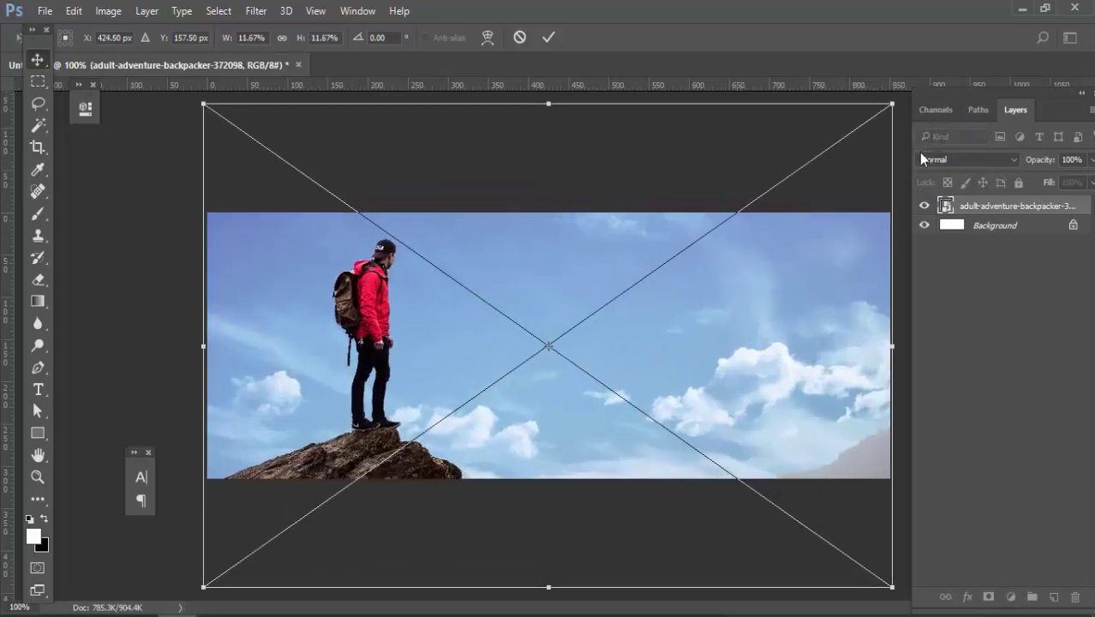
{"action": "key", "text": "Return"}
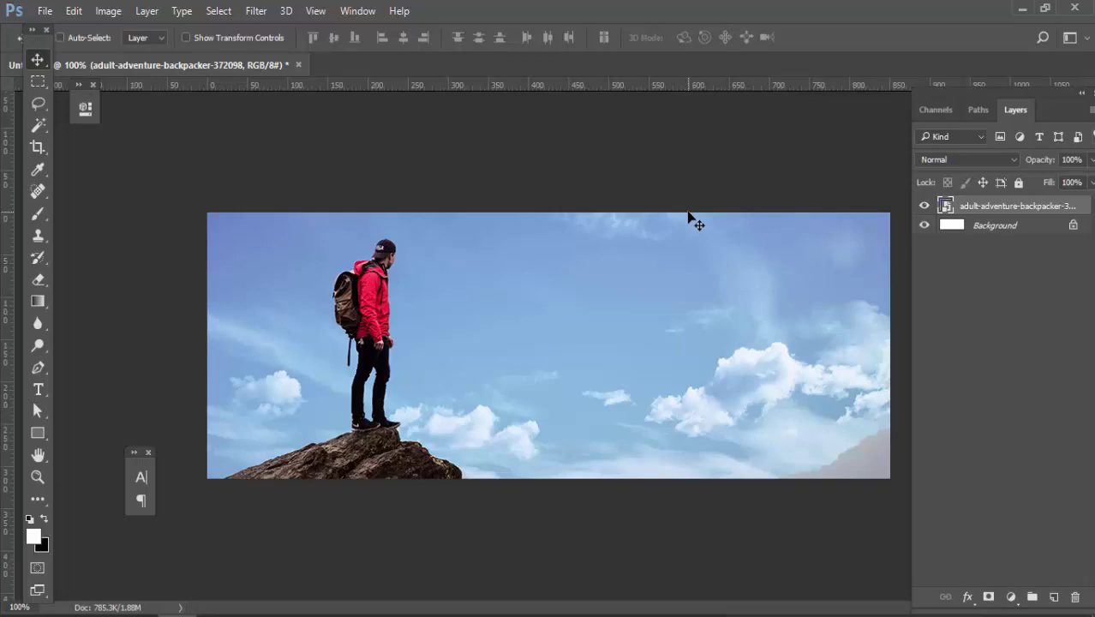
Step: Flip the hiker photo horizontally and duplicate its layer
{"action": "key", "text": "ctrl+t"}
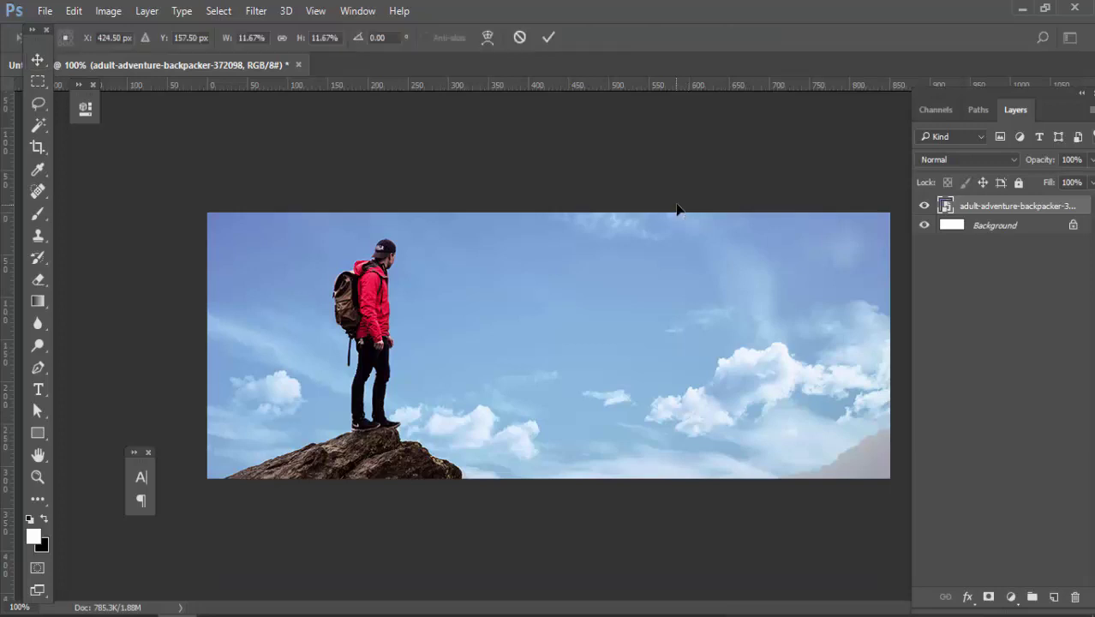
{"action": "right_click", "coordinate": [566, 305]}
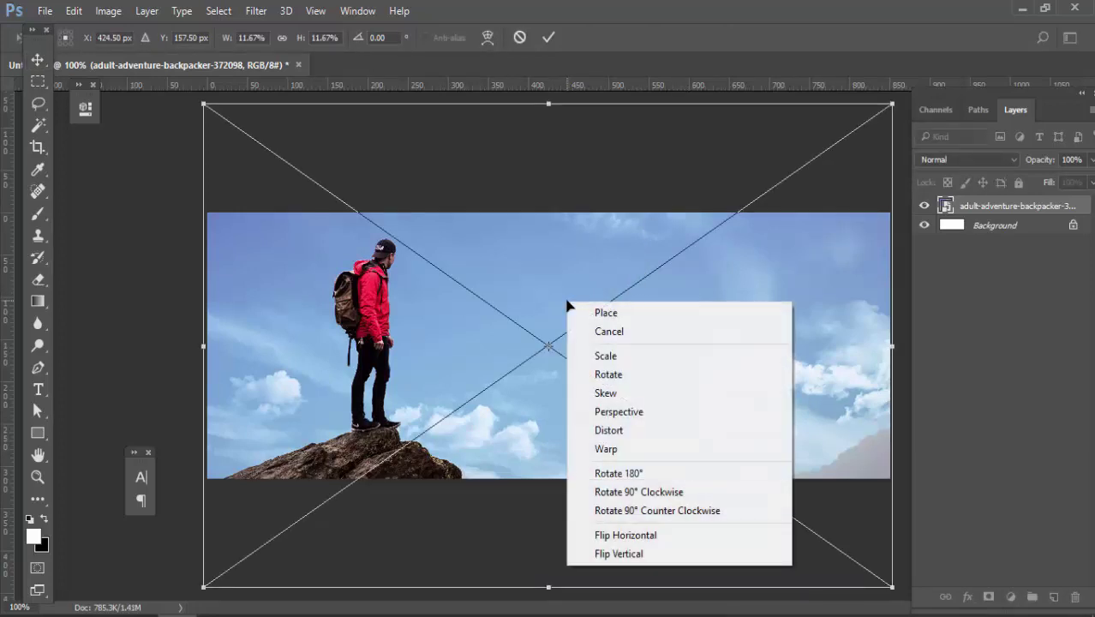
{"action": "left_click", "coordinate": [644, 534]}
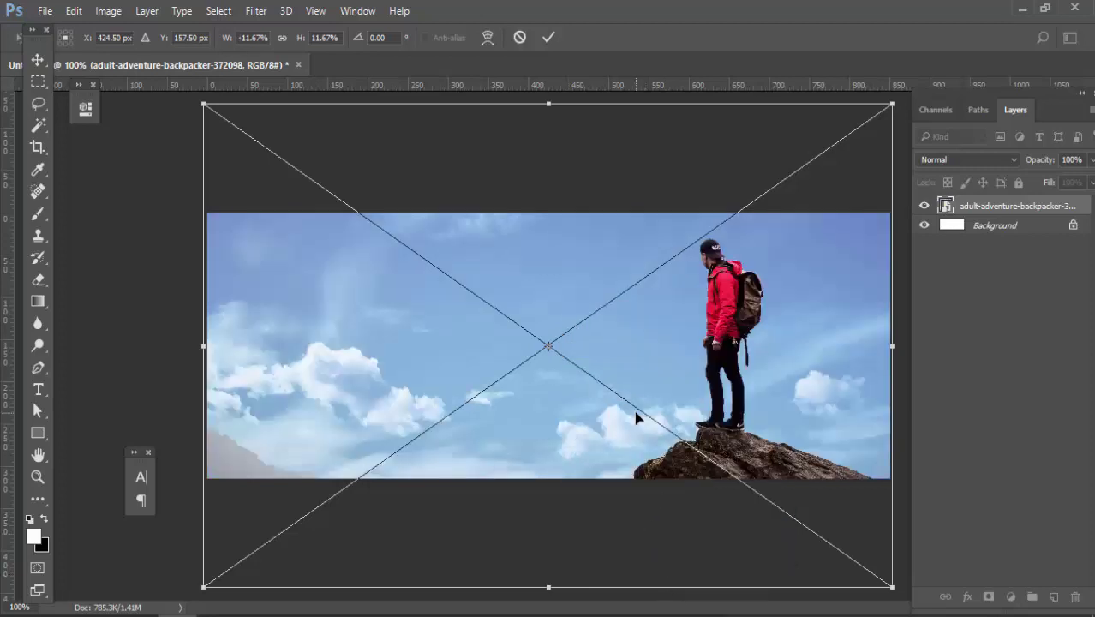
{"action": "key", "text": "Return"}
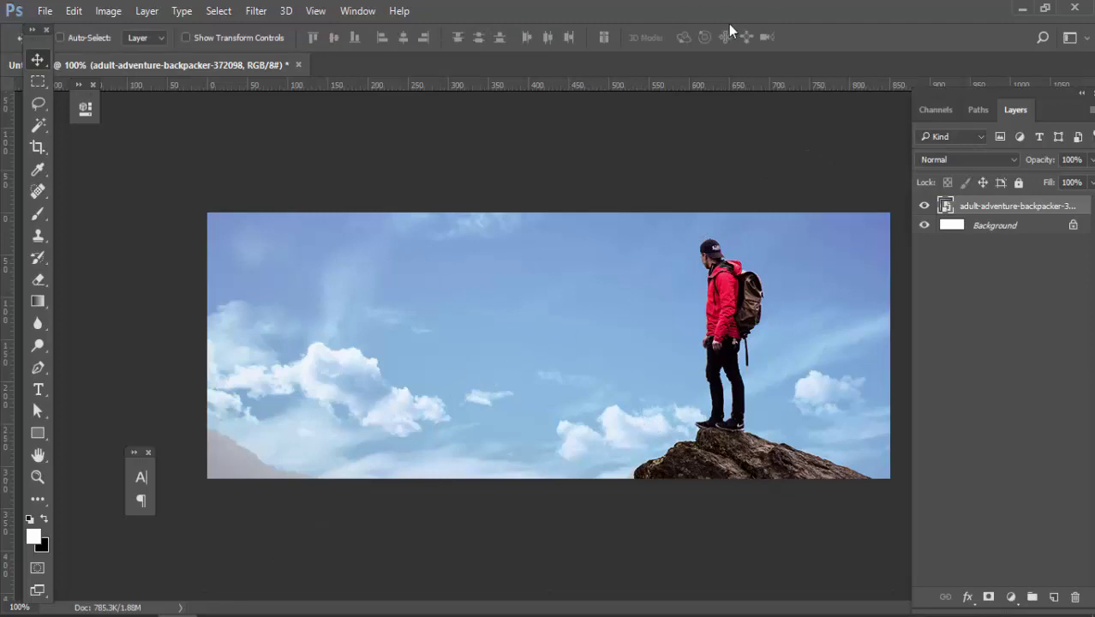
{"action": "key", "text": "ctrl+j"}
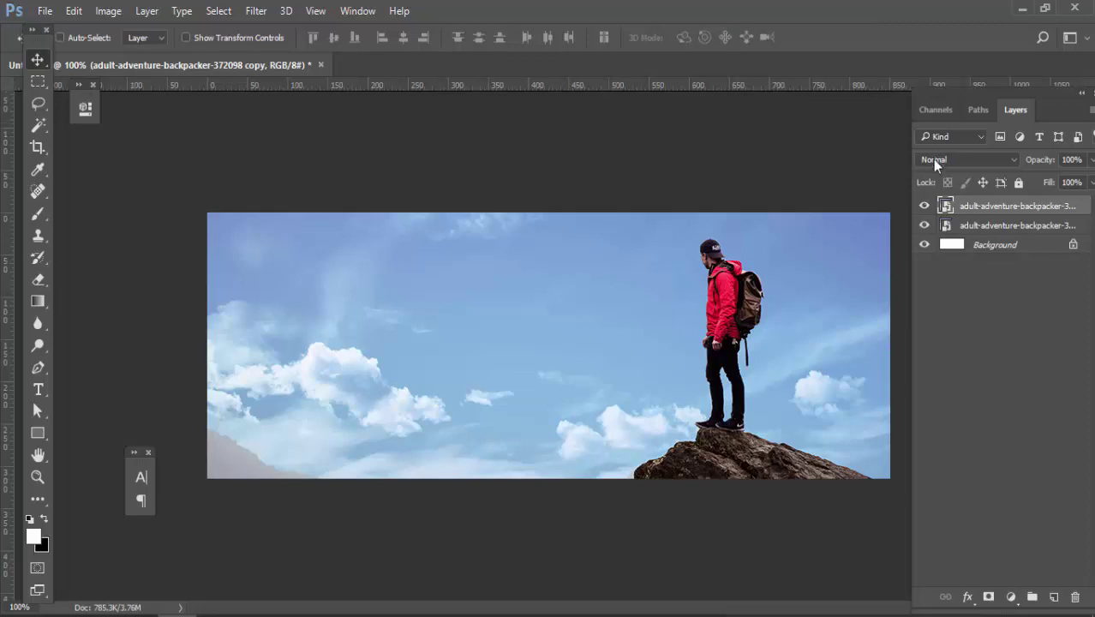
Step: Hide the original hiker layer and add a black 000000 Solid Color fill layer
{"action": "left_click", "coordinate": [922, 227]}
{"action": "left_click", "coordinate": [1011, 597]}
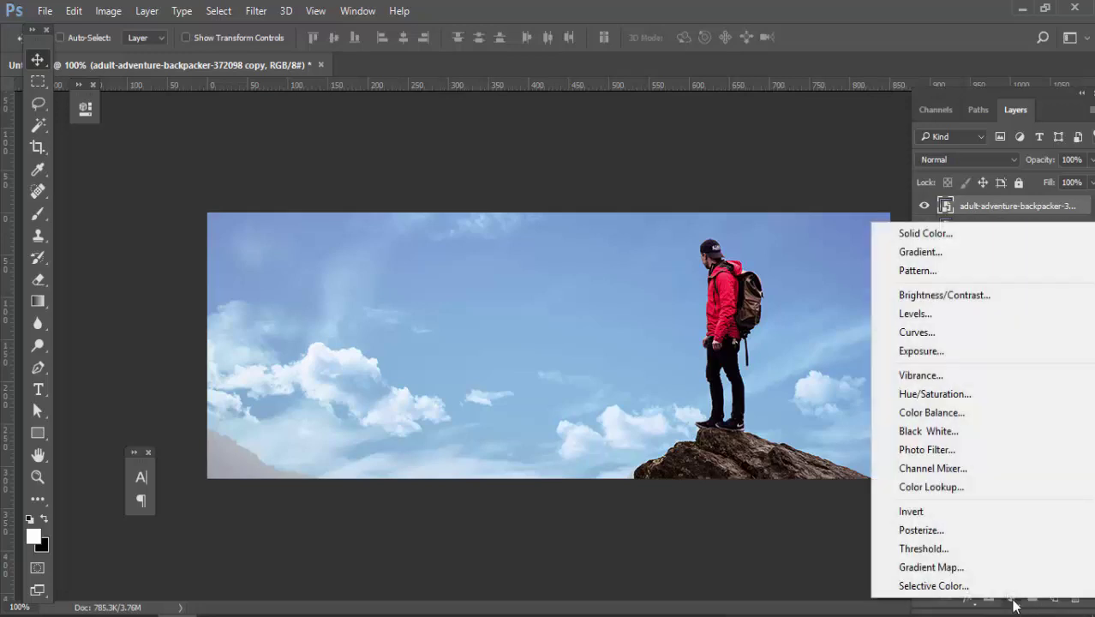
{"action": "left_click", "coordinate": [946, 232]}
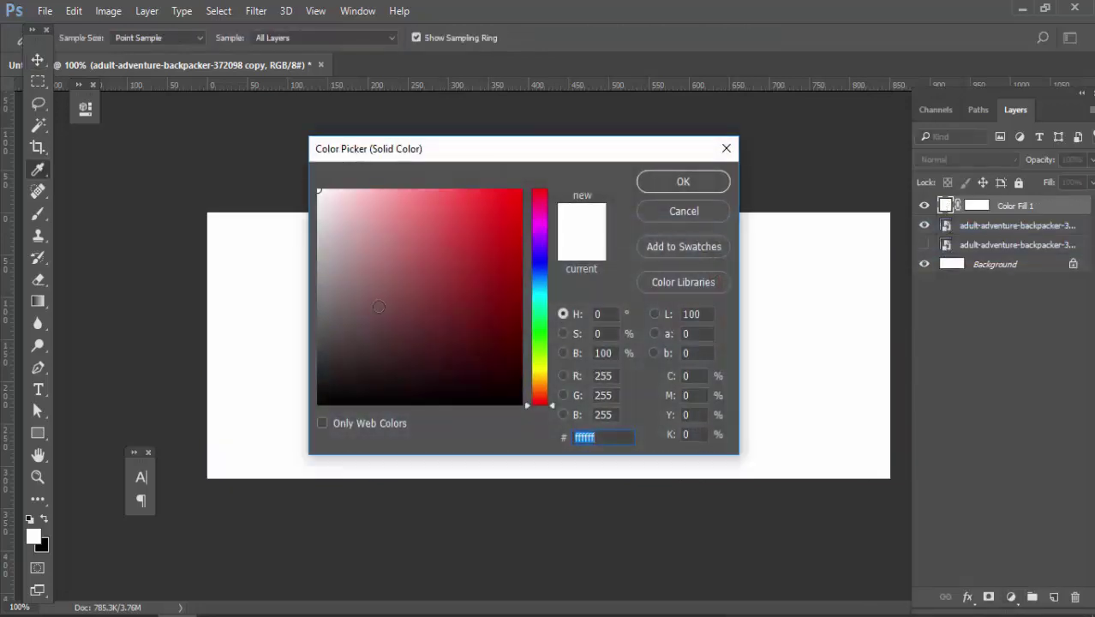
{"action": "left_click_drag", "start_coordinate": [372, 292], "coordinate": [300, 409]}
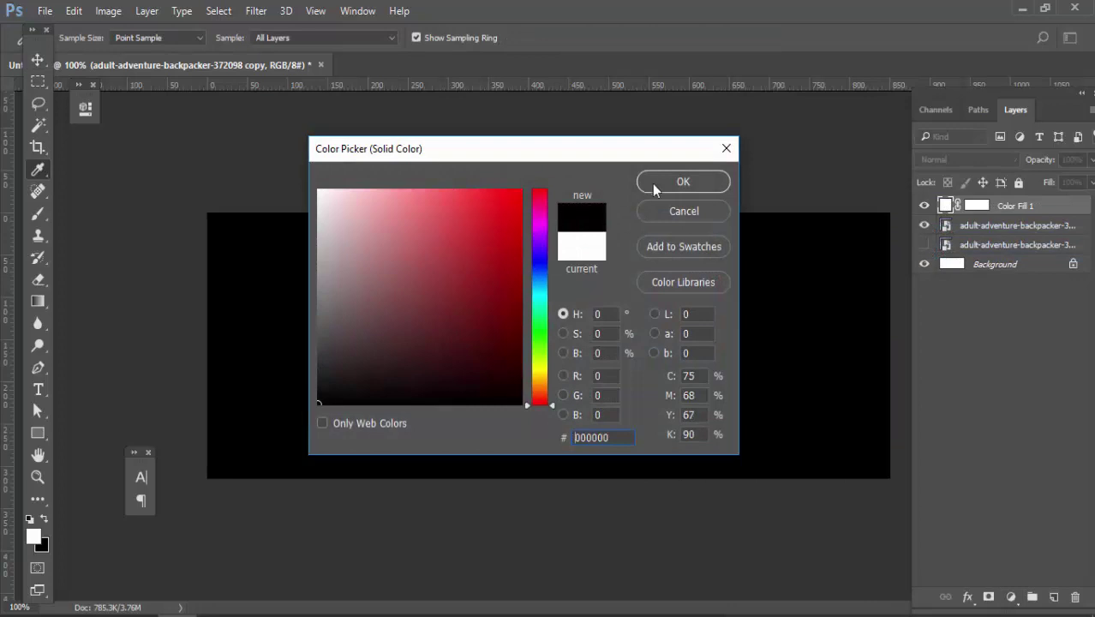
{"action": "left_click", "coordinate": [654, 186]}
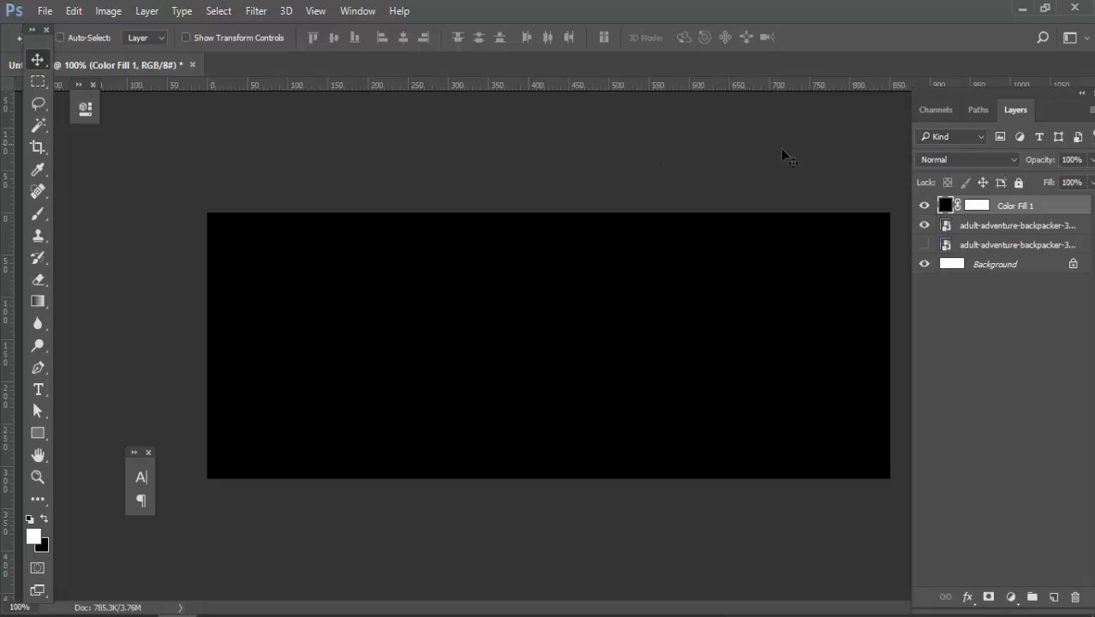
{"action": "left_click", "coordinate": [964, 159]}
Step: Set Color Fill 1 to Color blend mode, hide it, and duplicate the hiker copy layer
{"action": "left_click", "coordinate": [937, 478]}
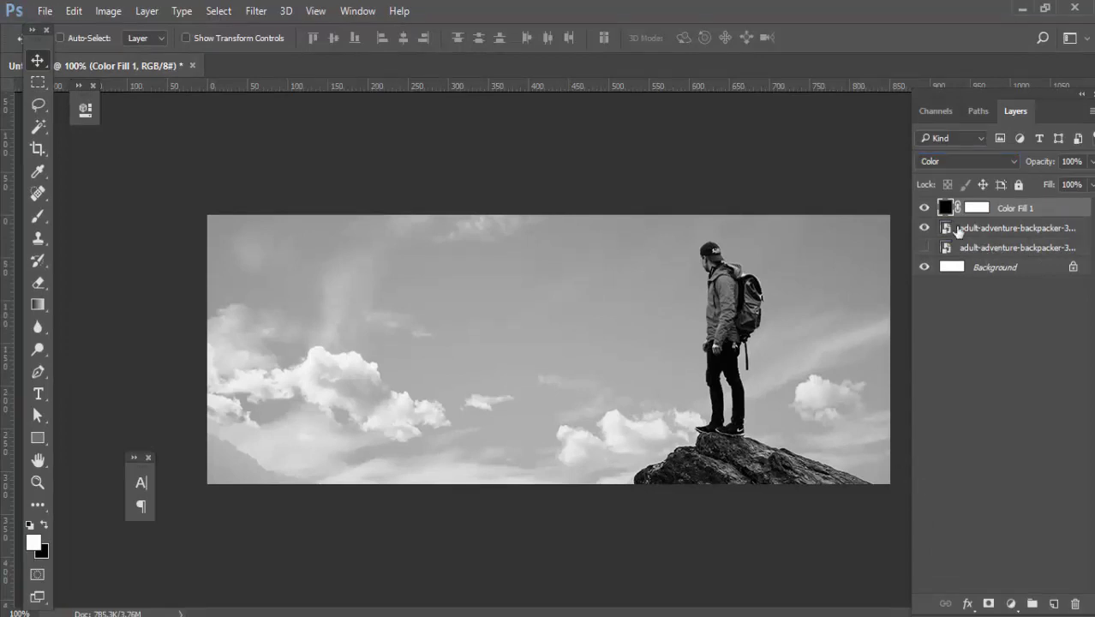
{"action": "left_click", "coordinate": [924, 209]}
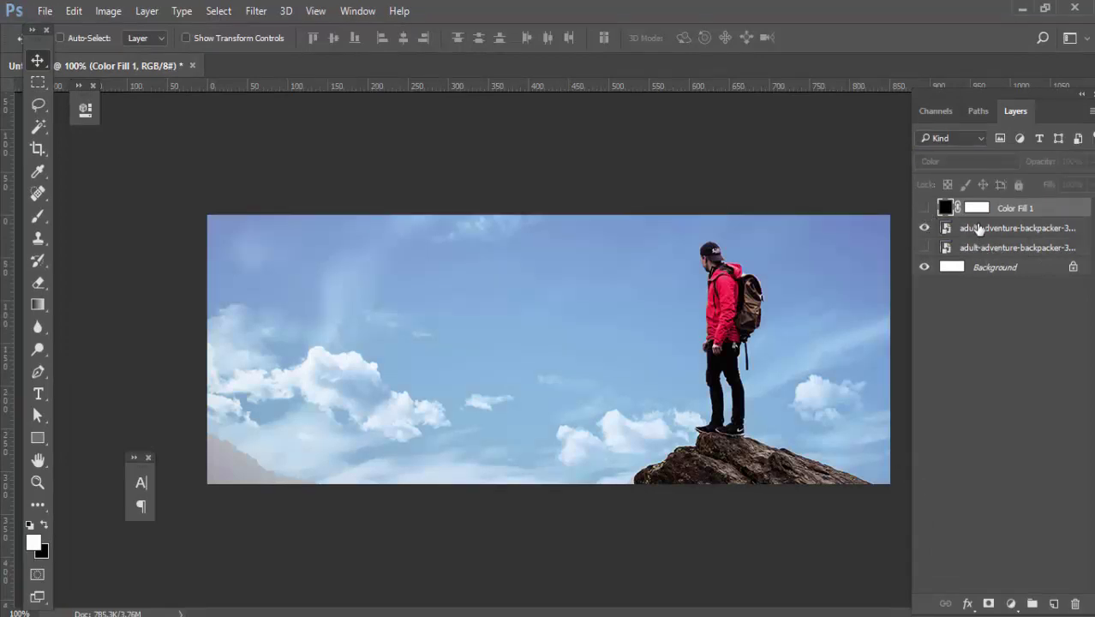
{"action": "left_click", "coordinate": [981, 229]}
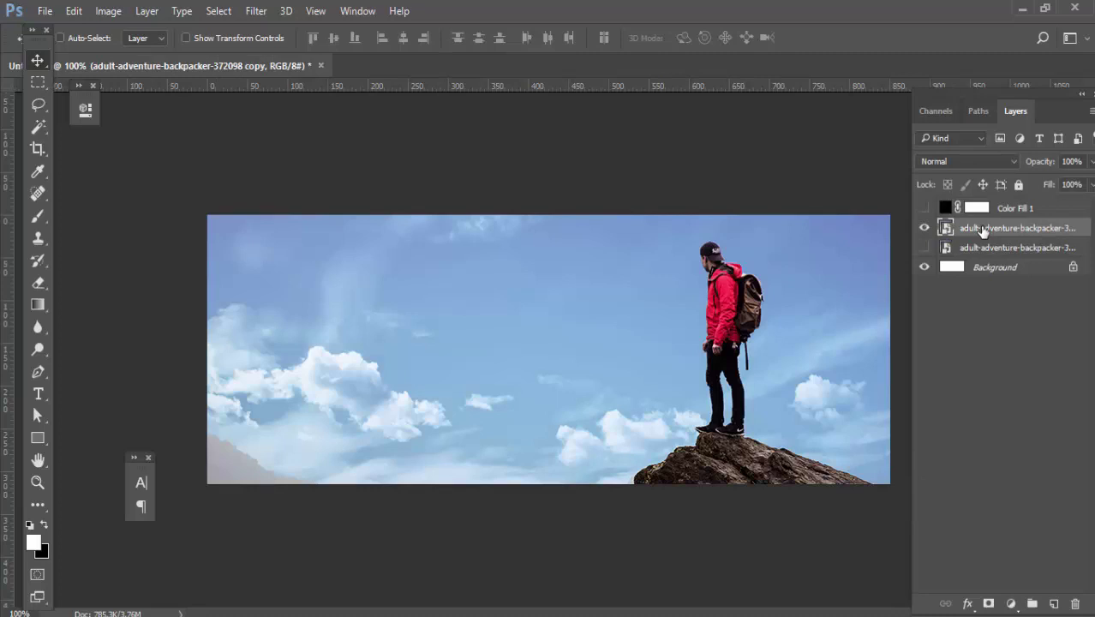
{"action": "key", "text": "ctrl+j"}
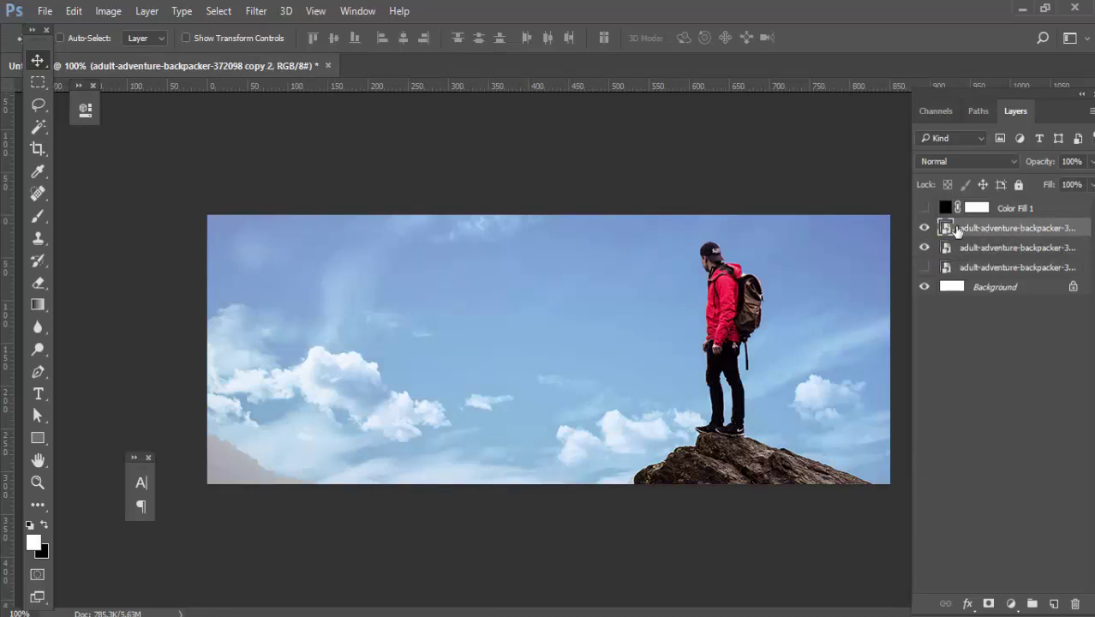
Step: Rasterize the new hiker copy 2 layer
{"action": "left_click", "coordinate": [108, 10]}
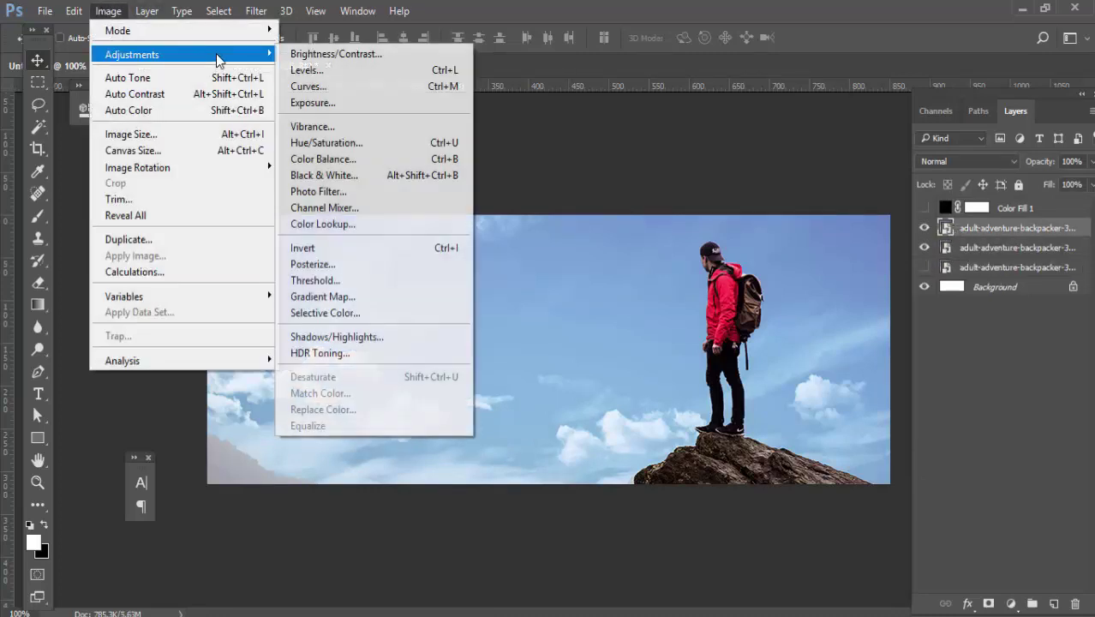
{"action": "mouse_move", "coordinate": [132, 54]}
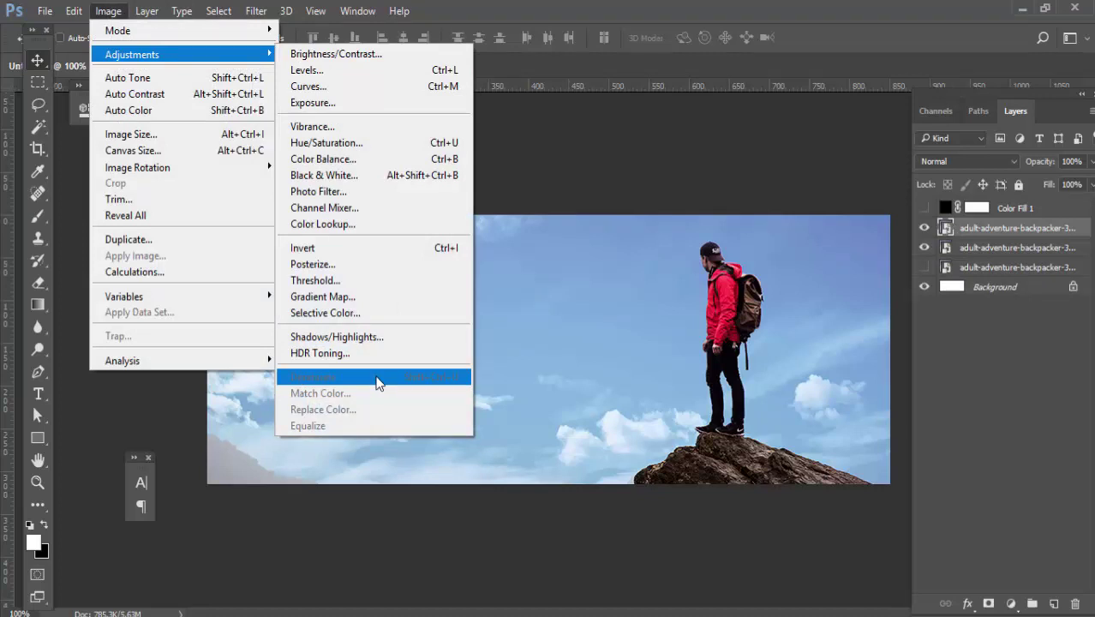
{"action": "left_click", "coordinate": [506, 315]}
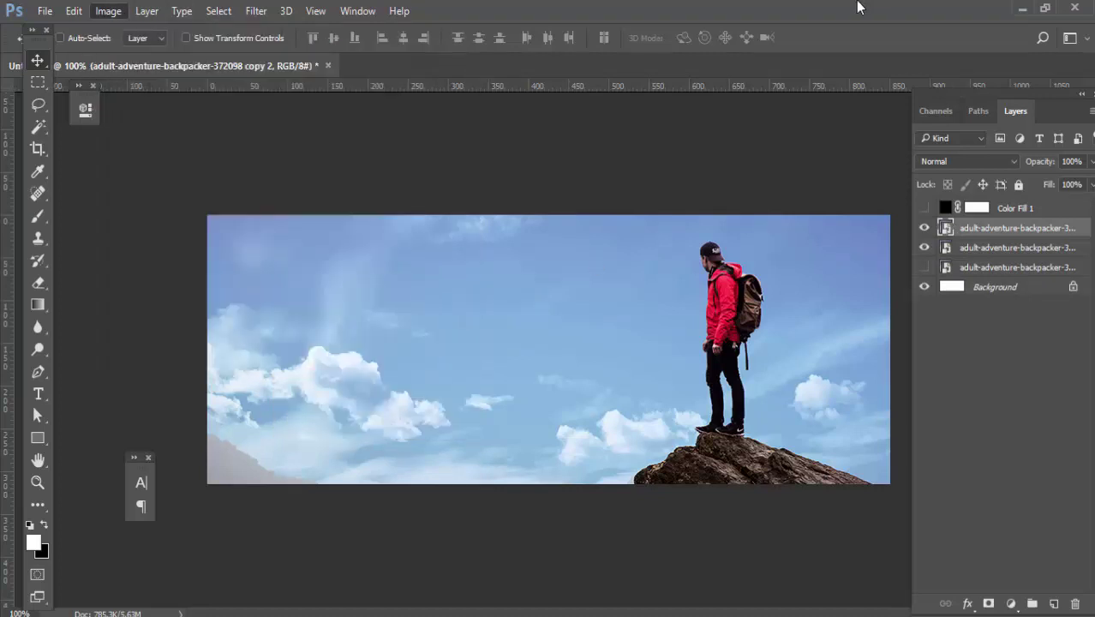
{"action": "right_click", "coordinate": [960, 228]}
{"action": "left_click", "coordinate": [699, 399]}
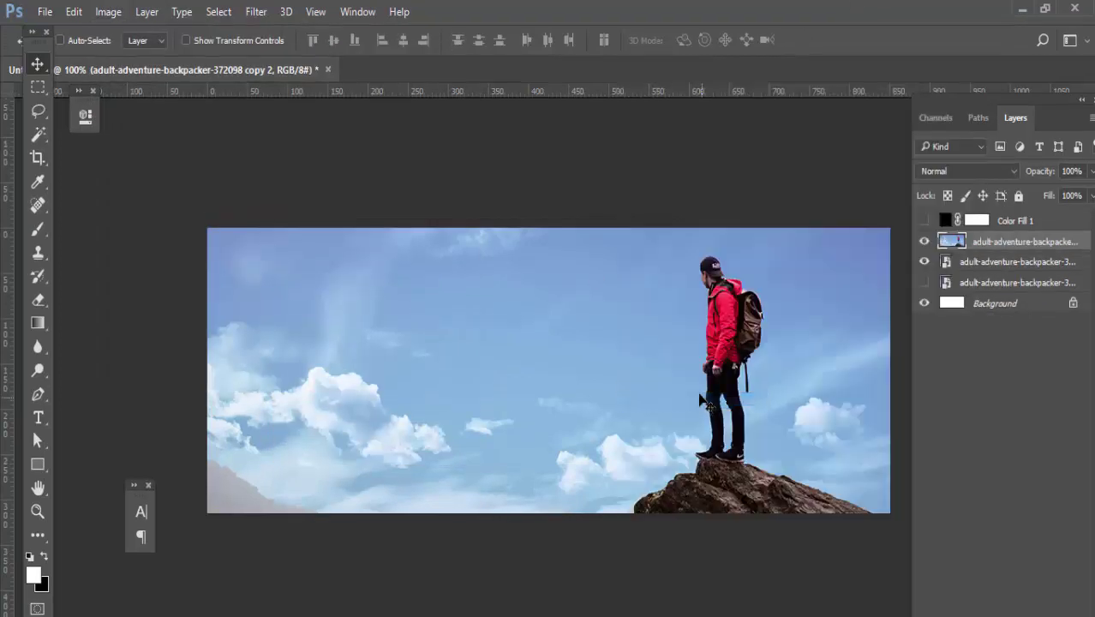
{"action": "left_click", "coordinate": [109, 11]}
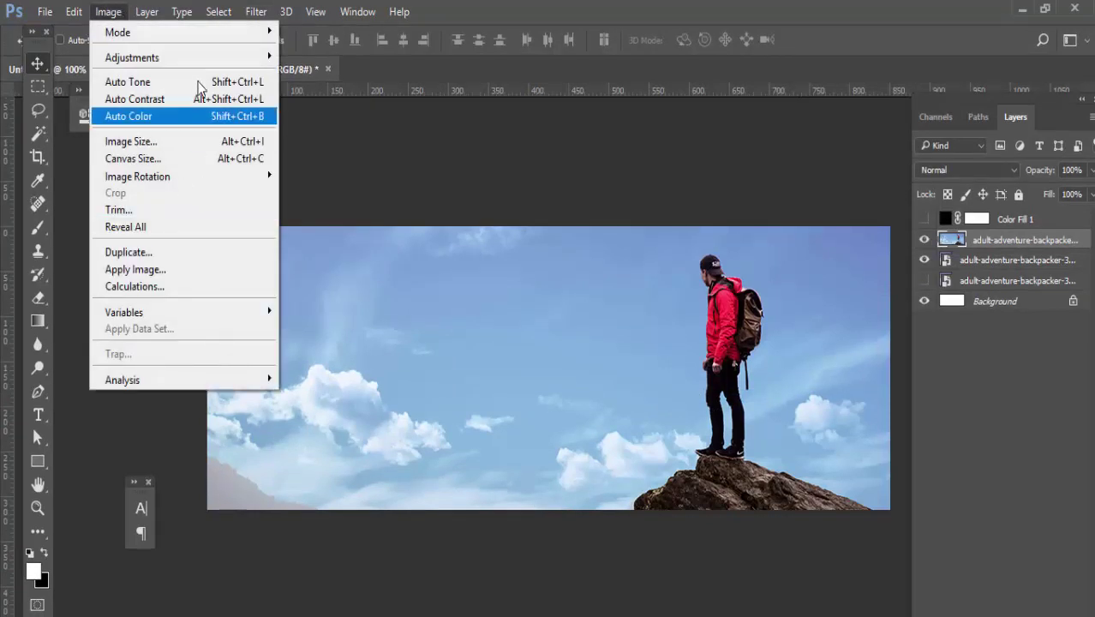
{"action": "mouse_move", "coordinate": [132, 54]}
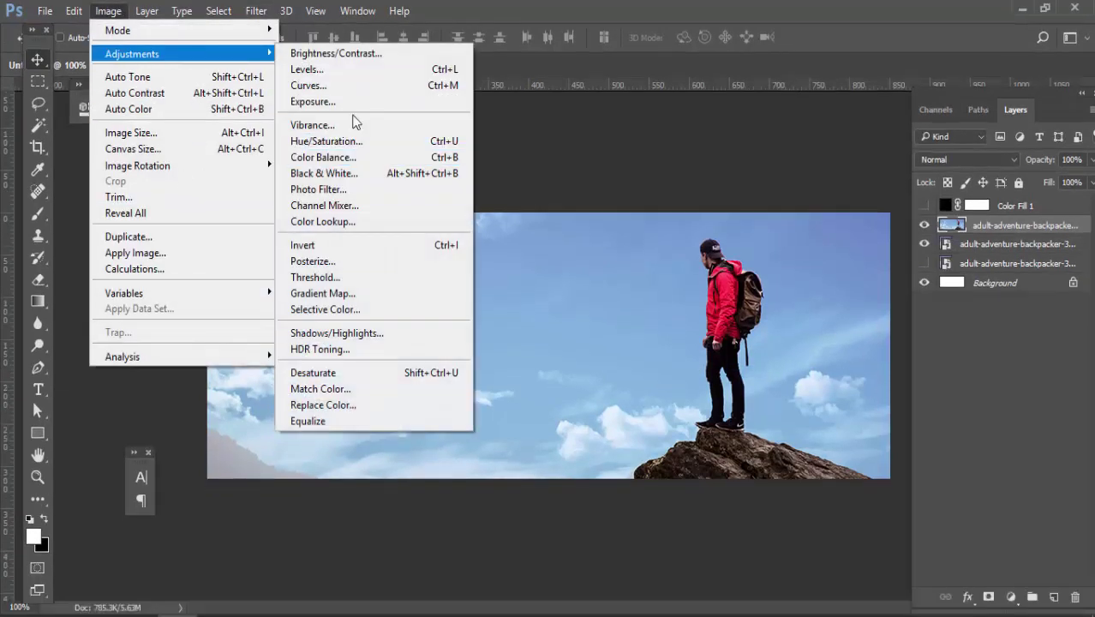
Step: Desaturate hiker copy 2, compare it against the colour version, then delete it
{"action": "left_click", "coordinate": [353, 372]}
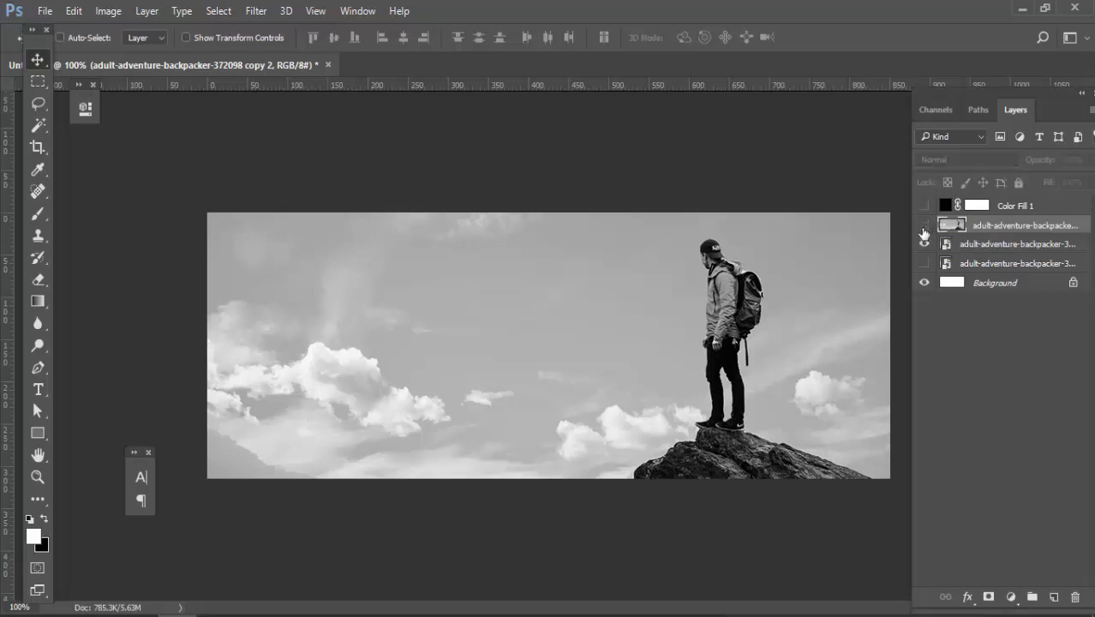
{"action": "left_click", "coordinate": [923, 227]}
{"action": "left_click", "coordinate": [940, 224]}
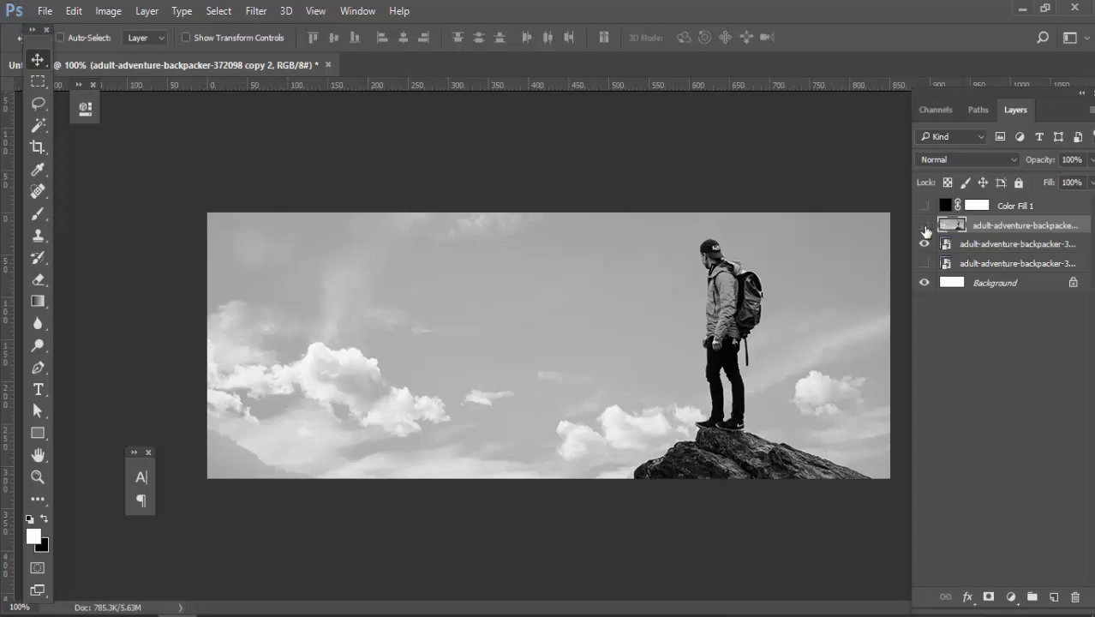
{"action": "left_click", "coordinate": [924, 225]}
{"action": "left_click", "coordinate": [923, 225]}
{"action": "key", "text": "Delete"}
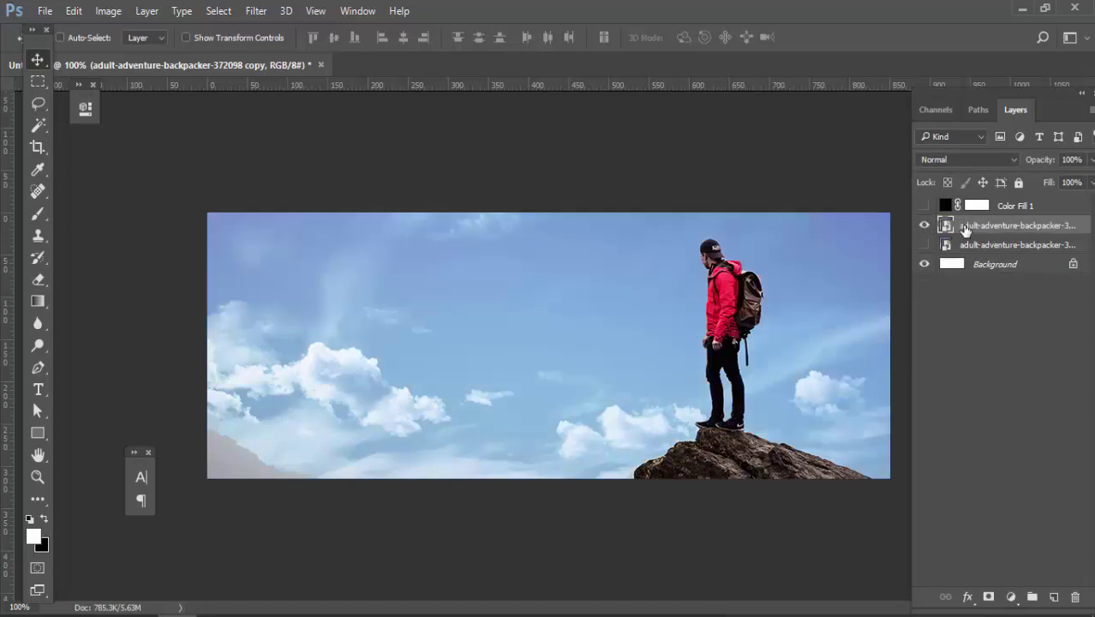
Step: Show Color Fill 1 again, keeping its black colour and Color blend mode
{"action": "left_click", "coordinate": [923, 206]}
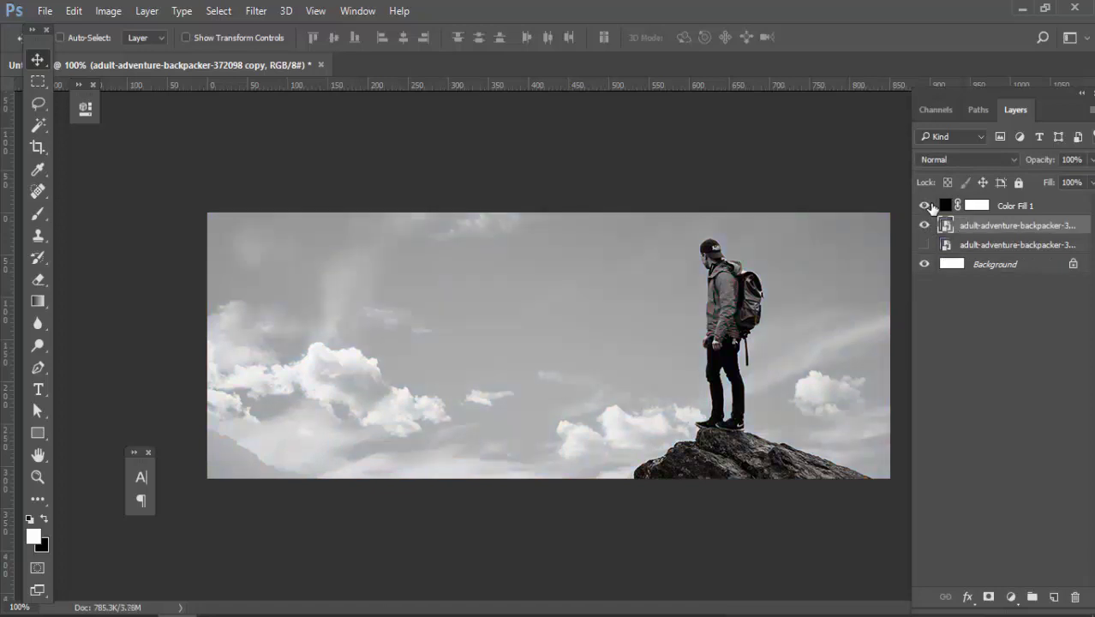
{"action": "double_click", "coordinate": [944, 205]}
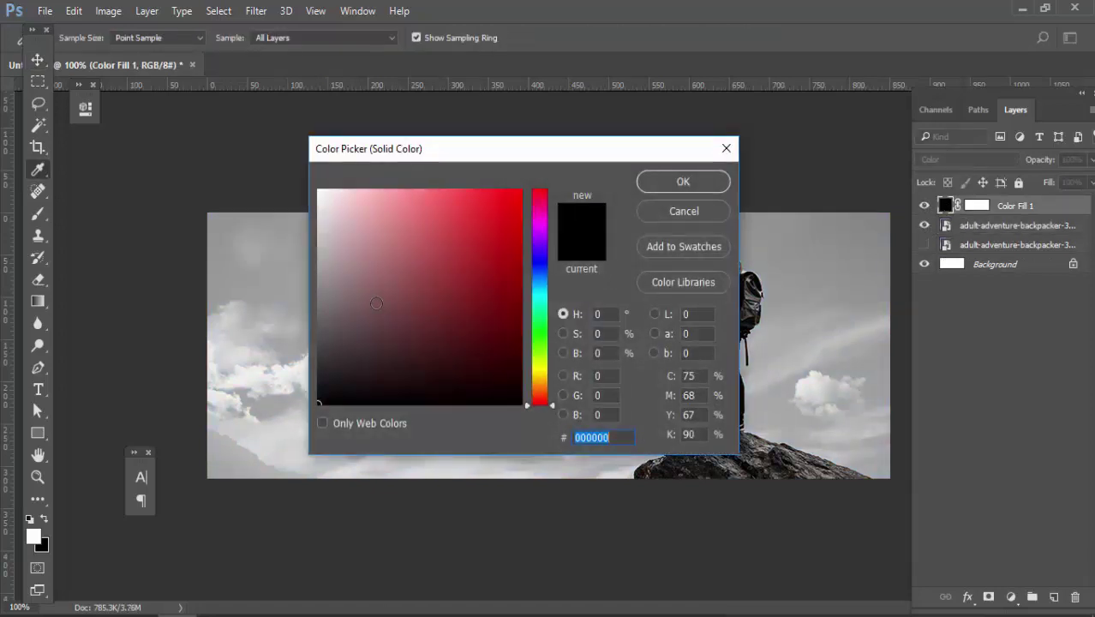
{"action": "left_click", "coordinate": [726, 149]}
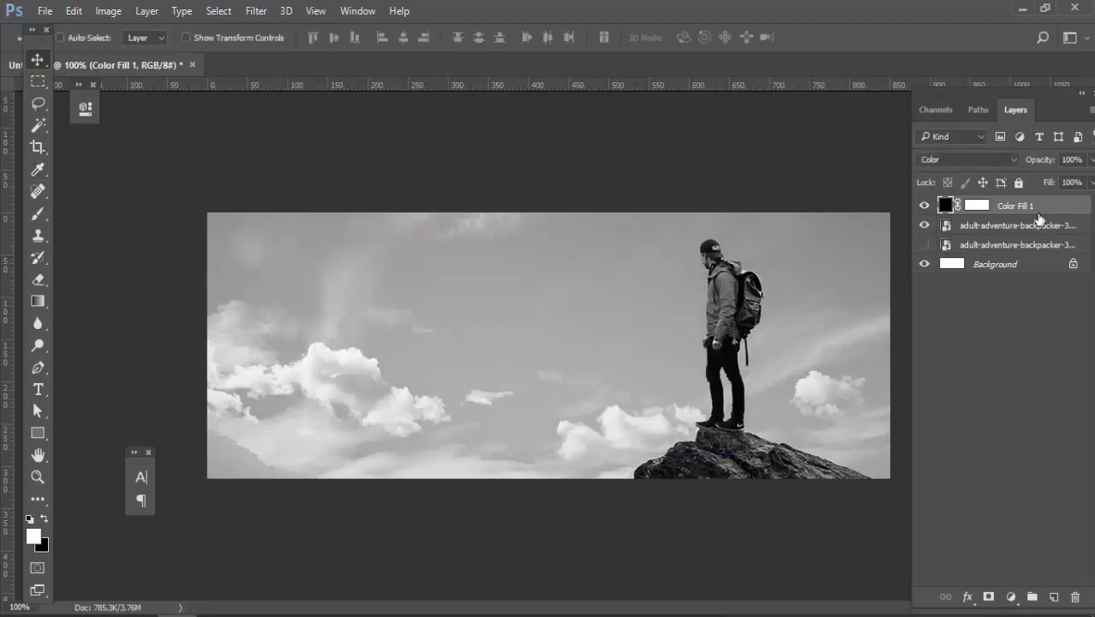
{"action": "left_click", "coordinate": [967, 160]}
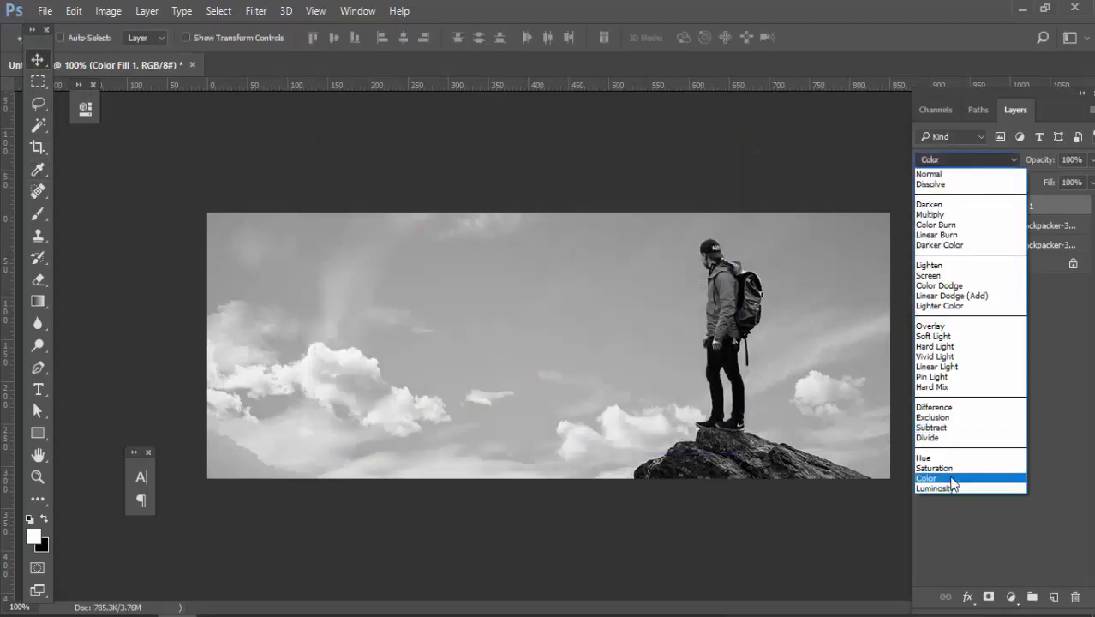
{"action": "key", "text": "Escape"}
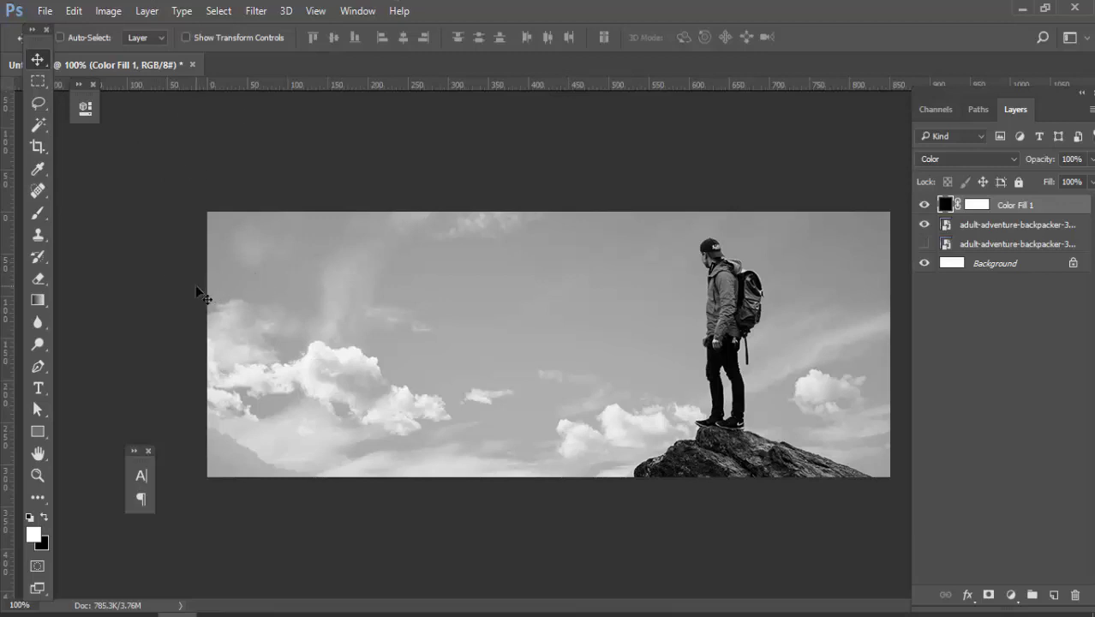
Step: Add a Gradient Fill layer with a black (000000) to transparent gradient
{"action": "left_click", "coordinate": [1053, 594]}
{"action": "left_click", "coordinate": [1009, 594]}
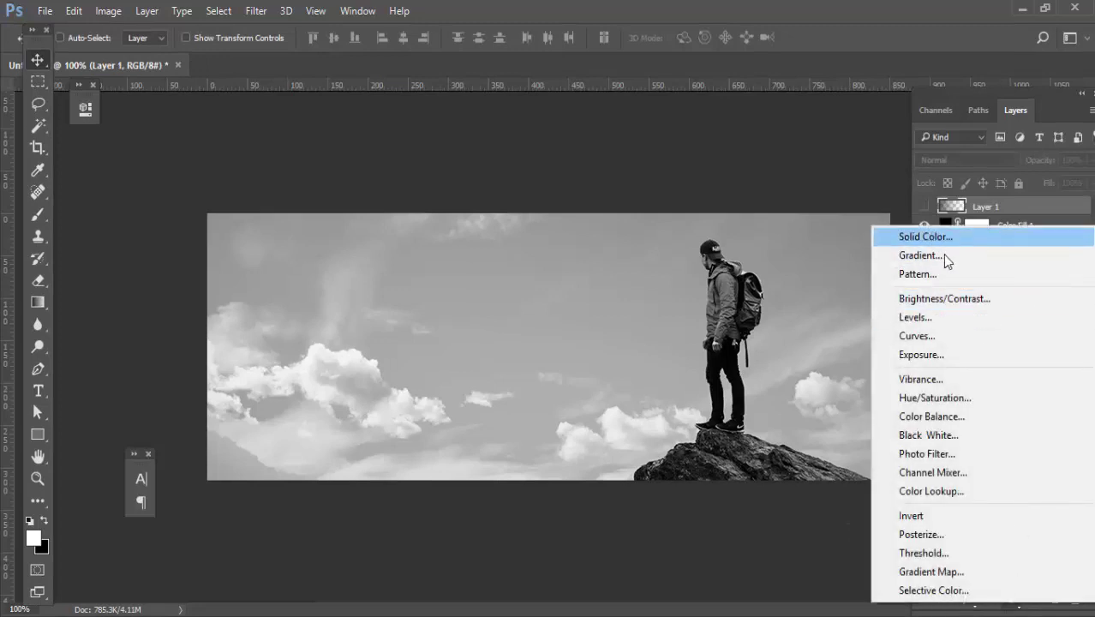
{"action": "left_click", "coordinate": [941, 254]}
{"action": "left_click", "coordinate": [126, 161]}
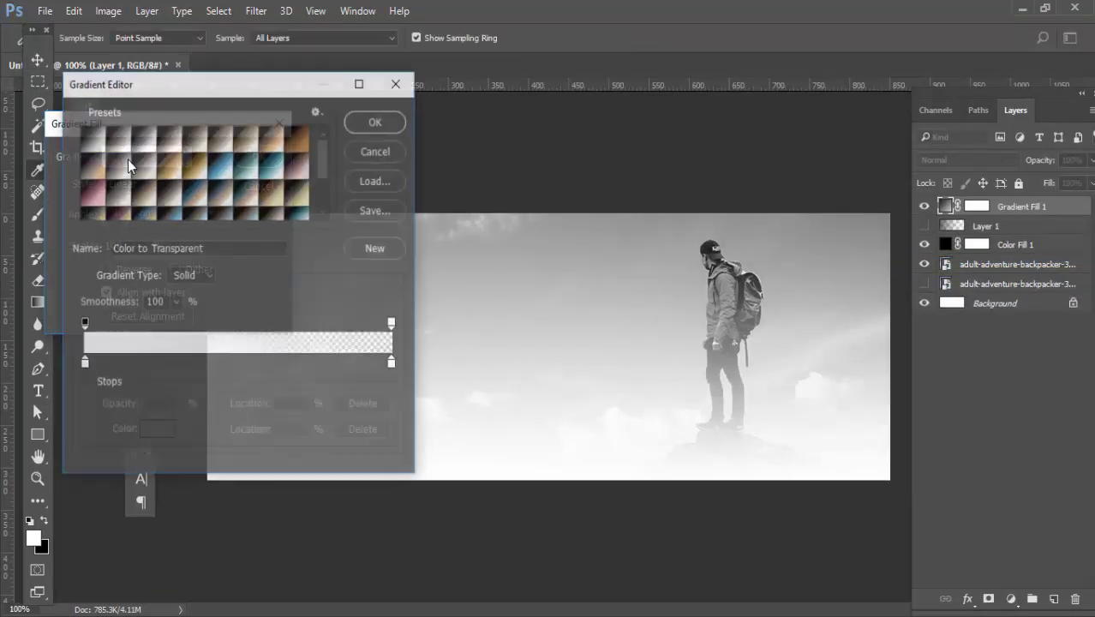
{"action": "double_click", "coordinate": [83, 364]}
{"action": "type", "text": "000000"}
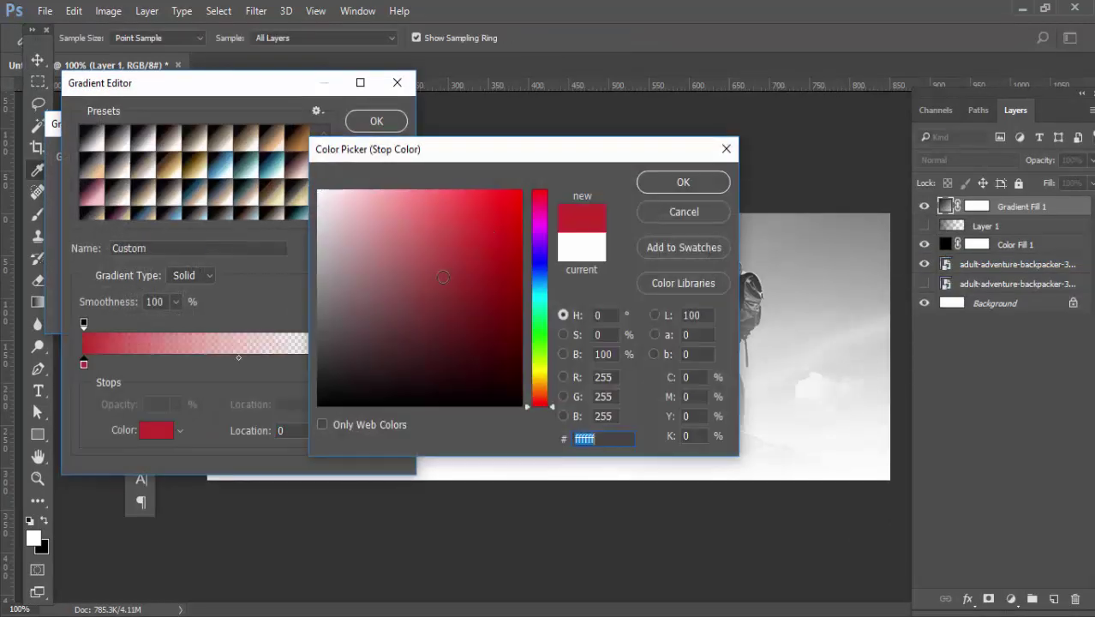
{"action": "left_click", "coordinate": [682, 182]}
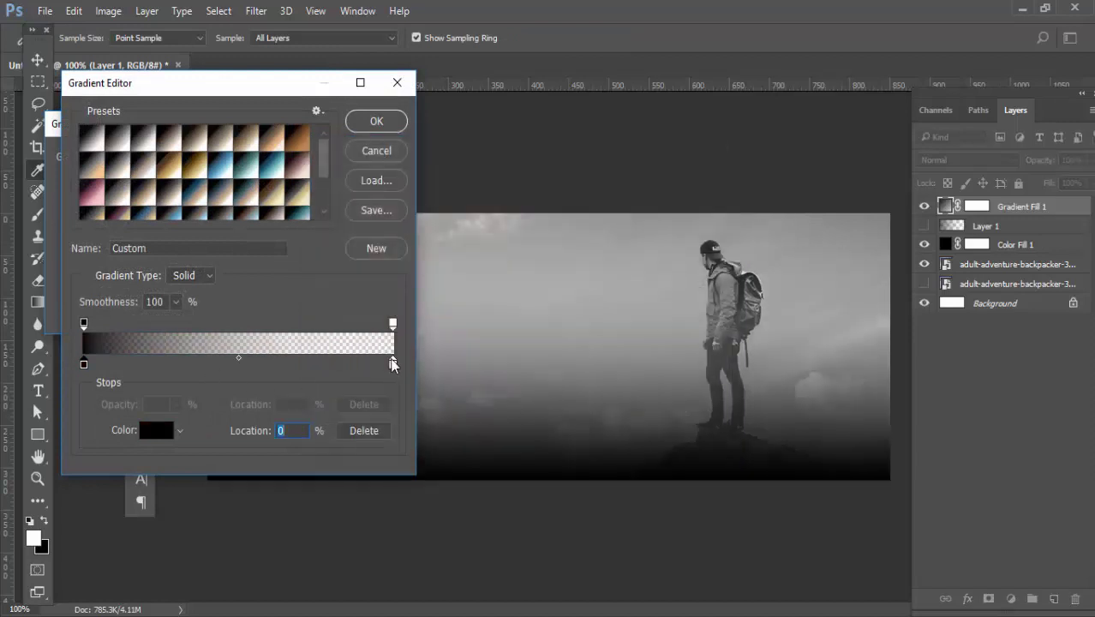
{"action": "left_click_drag", "start_coordinate": [393, 364], "coordinate": [399, 406]}
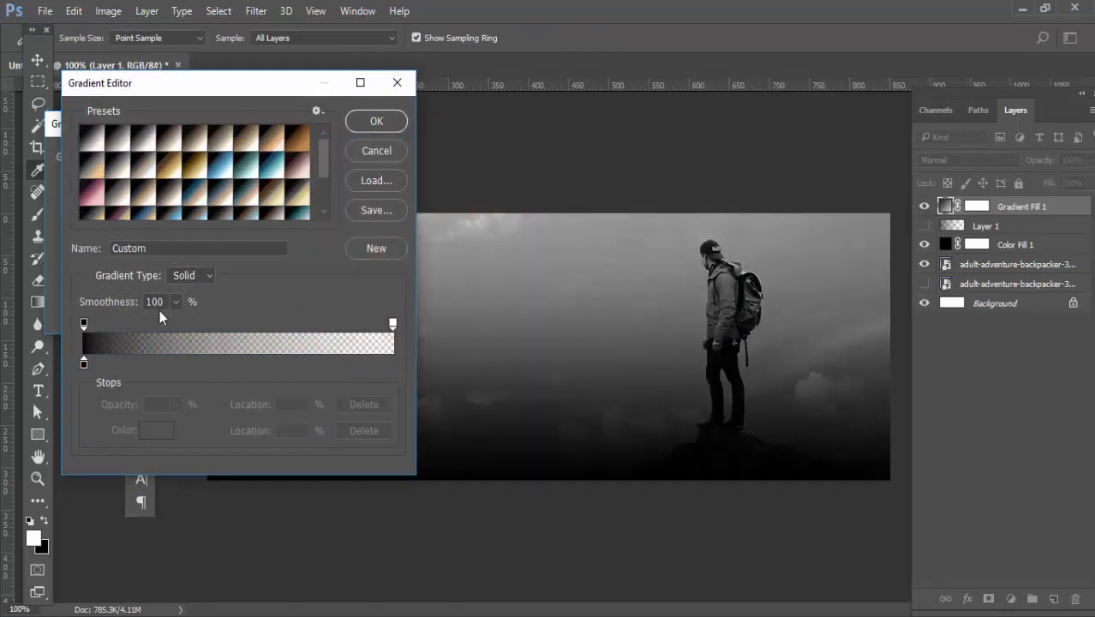
{"action": "left_click", "coordinate": [374, 121]}
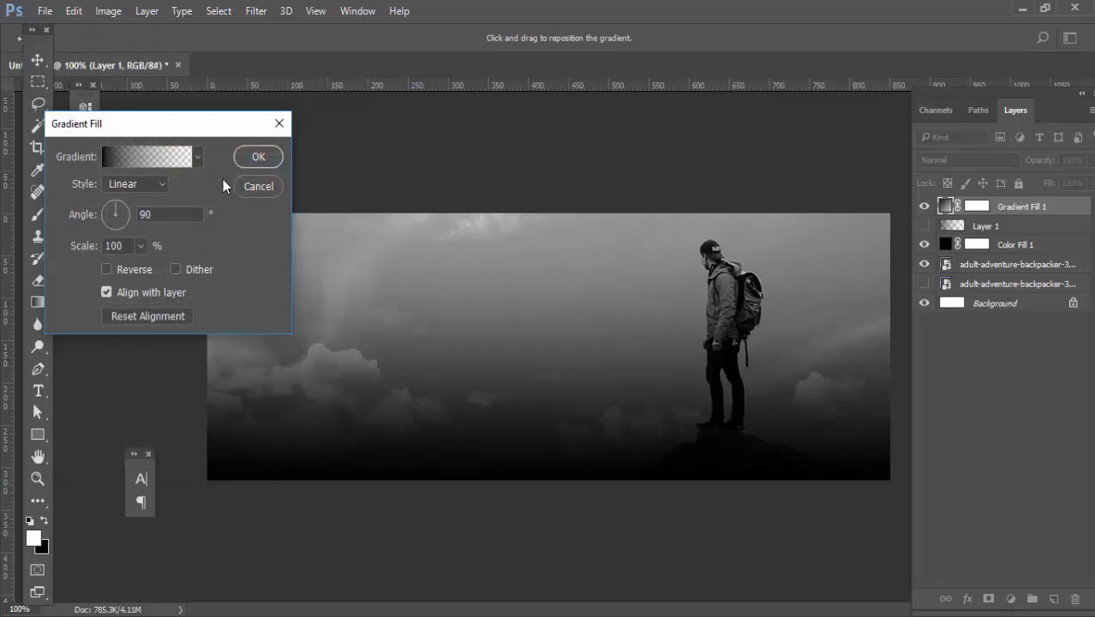
Step: Make the gradient Radial, reversed, with its scale raised to 363%
{"action": "left_click", "coordinate": [140, 182]}
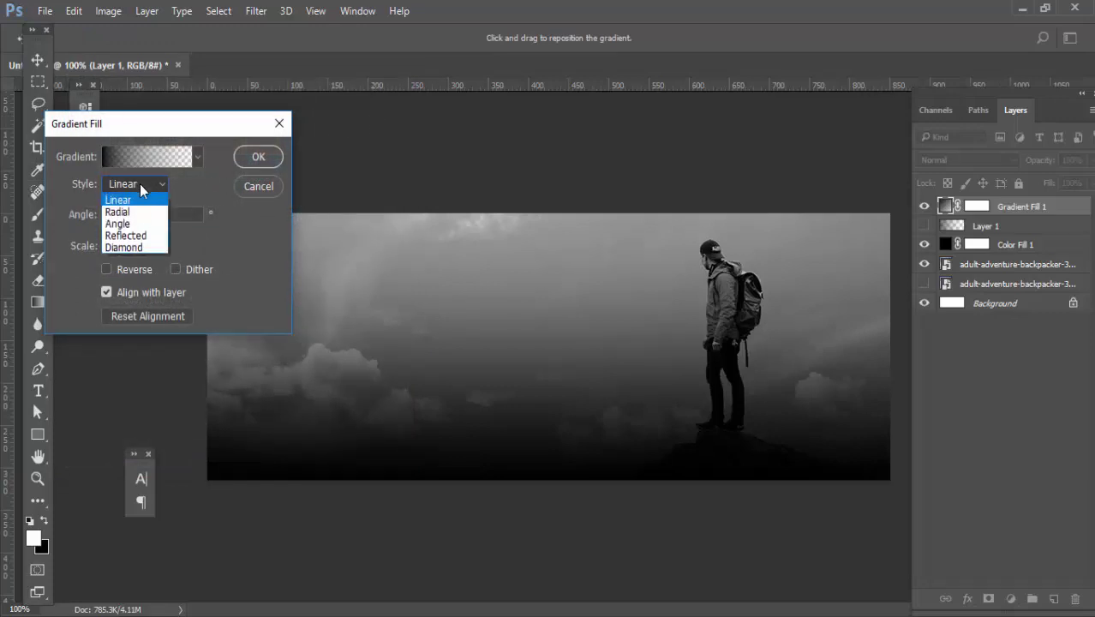
{"action": "left_click", "coordinate": [140, 184]}
{"action": "key", "text": "Down"}
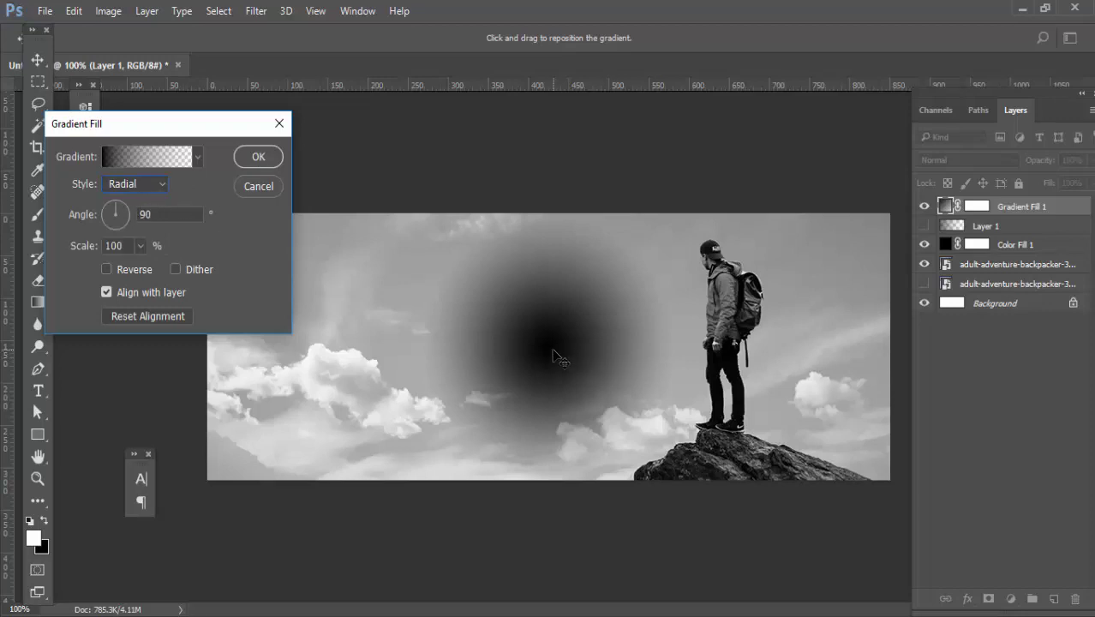
{"action": "left_click", "coordinate": [130, 270]}
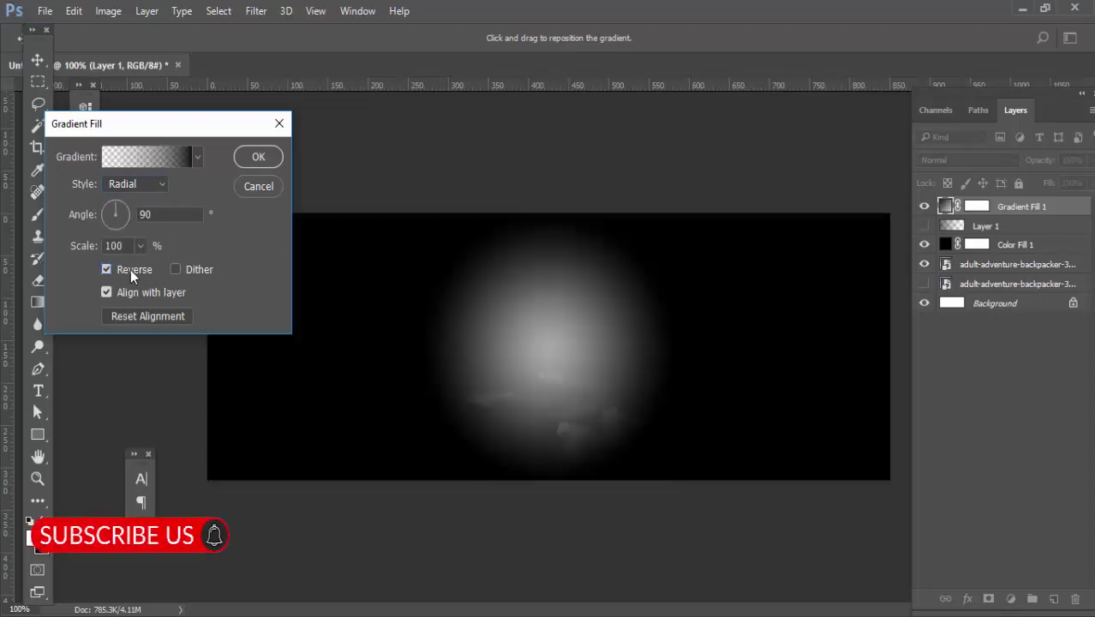
{"action": "left_click", "coordinate": [140, 246]}
{"action": "left_click_drag", "start_coordinate": [136, 273], "coordinate": [159, 268]}
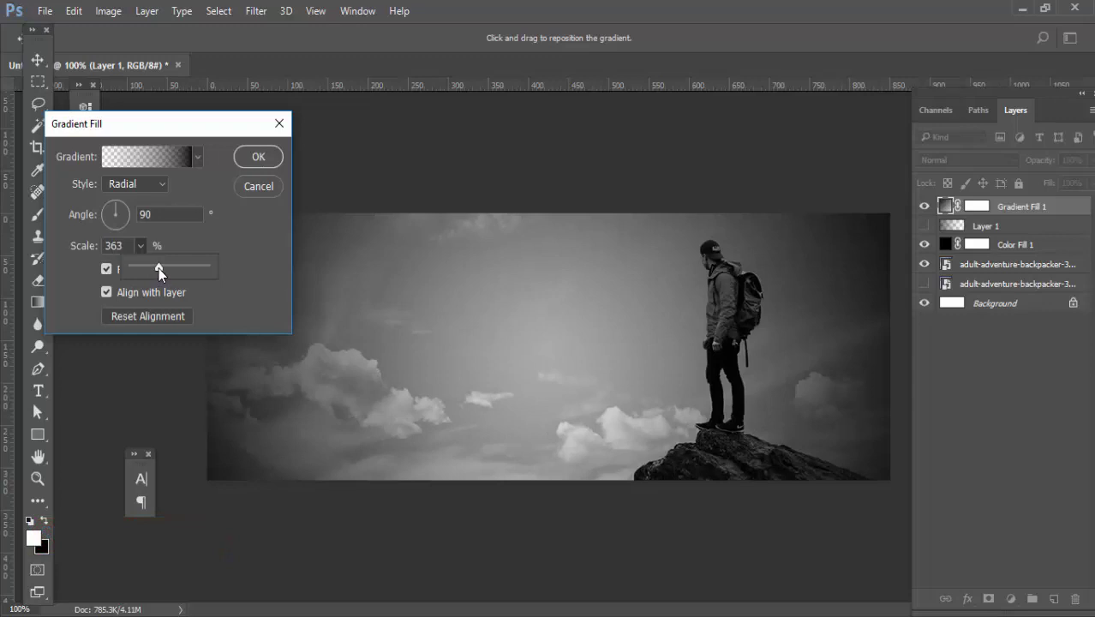
Step: Confirm the gradient fill, delete the hidden Layer 1, and add a fresh empty layer
{"action": "left_click", "coordinate": [258, 157]}
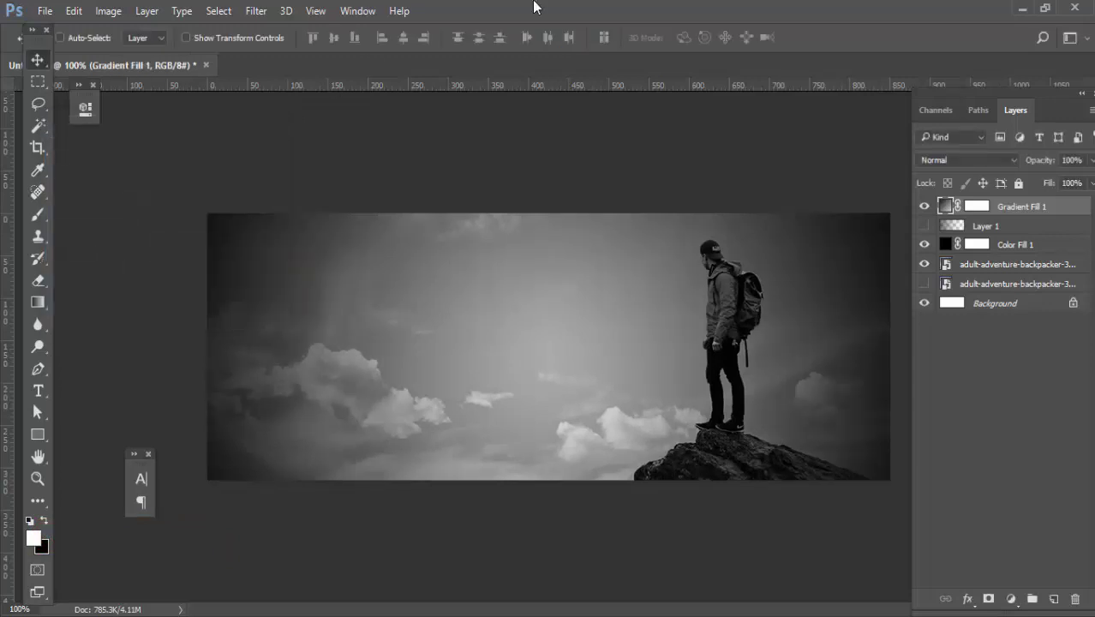
{"action": "left_click_drag", "start_coordinate": [942, 230], "coordinate": [1075, 599]}
{"action": "key", "text": "g"}
{"action": "left_click", "coordinate": [1053, 599]}
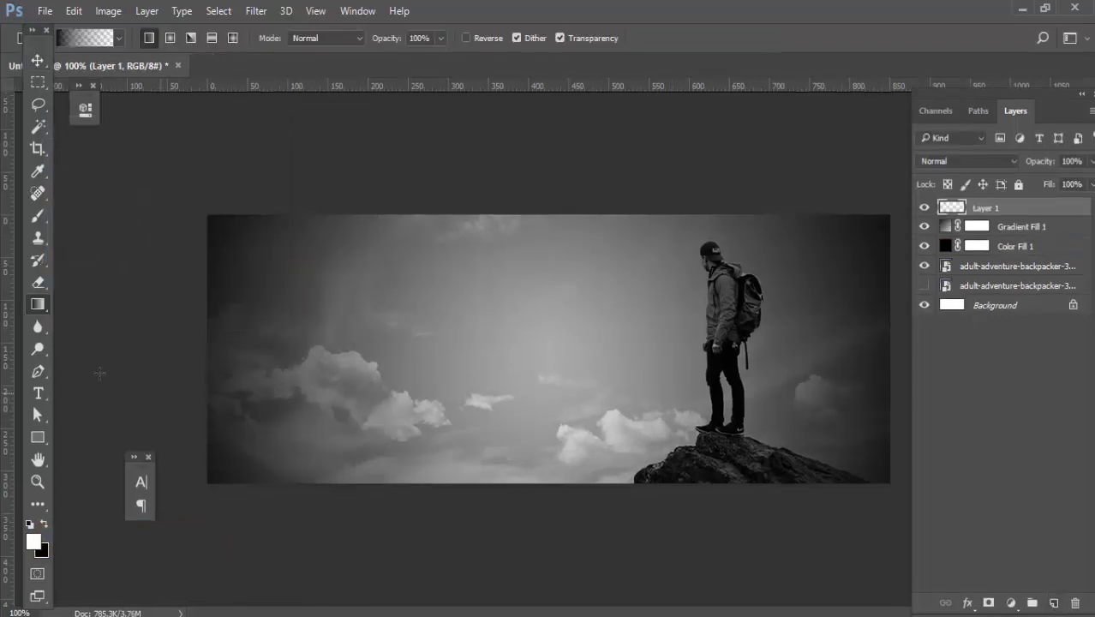
Step: Draw a black-to-transparent linear gradient fading the cover's left side to black
{"action": "scroll", "coordinate": [137, 327], "scroll_direction": "down", "scroll_amount": 1}
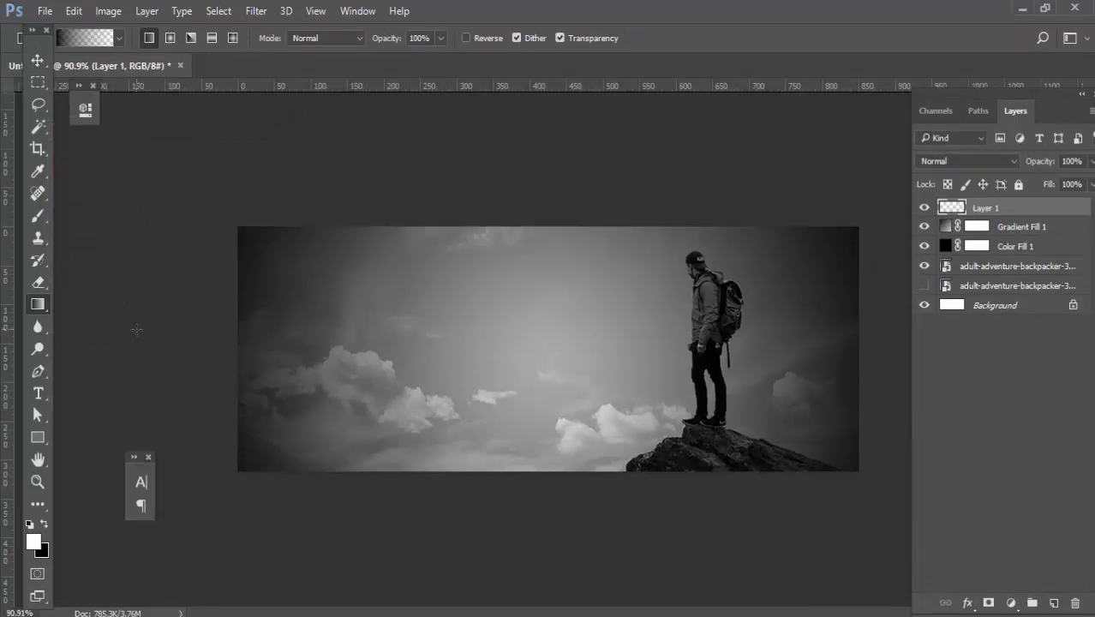
{"action": "left_click_drag", "start_coordinate": [136, 328], "coordinate": [825, 323]}
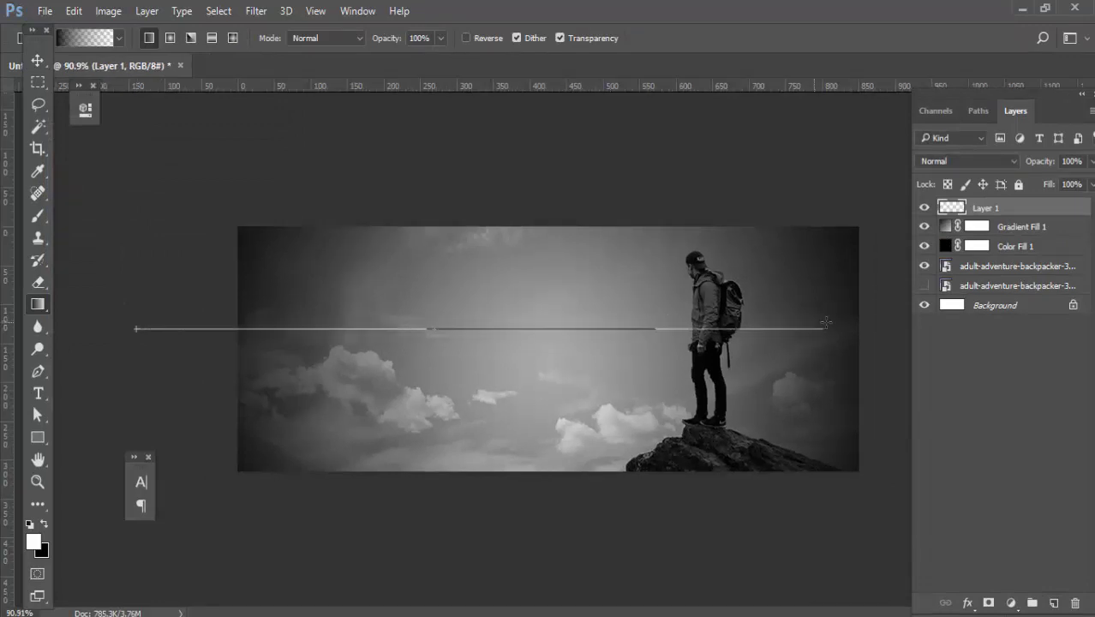
{"action": "key", "text": "ctrl+z"}
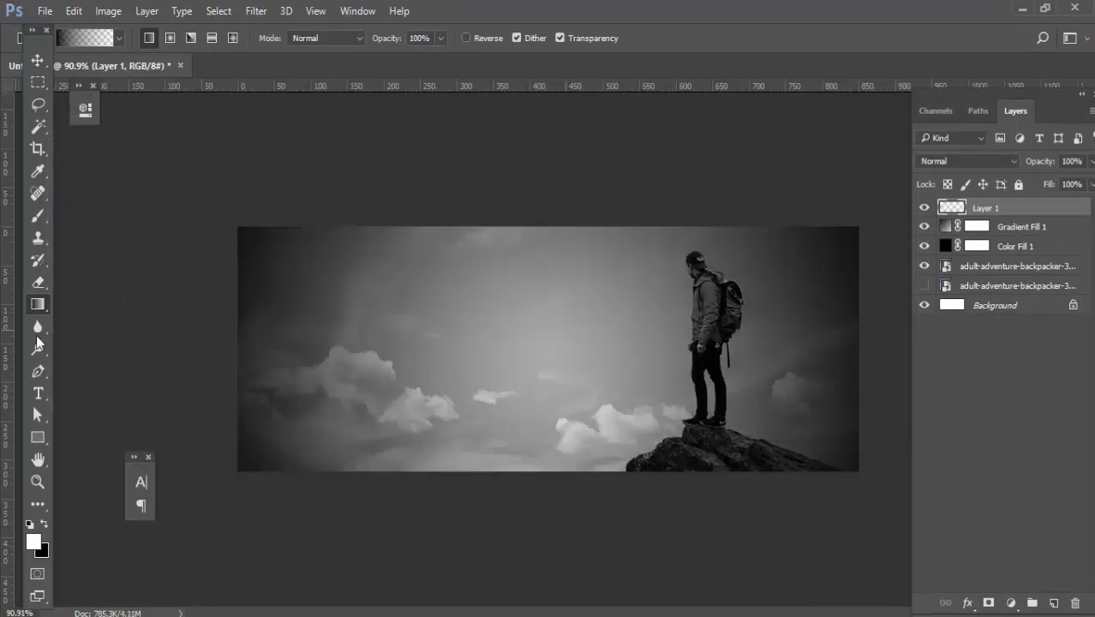
{"action": "scroll", "coordinate": [188, 334], "scroll_direction": "down", "scroll_amount": 1}
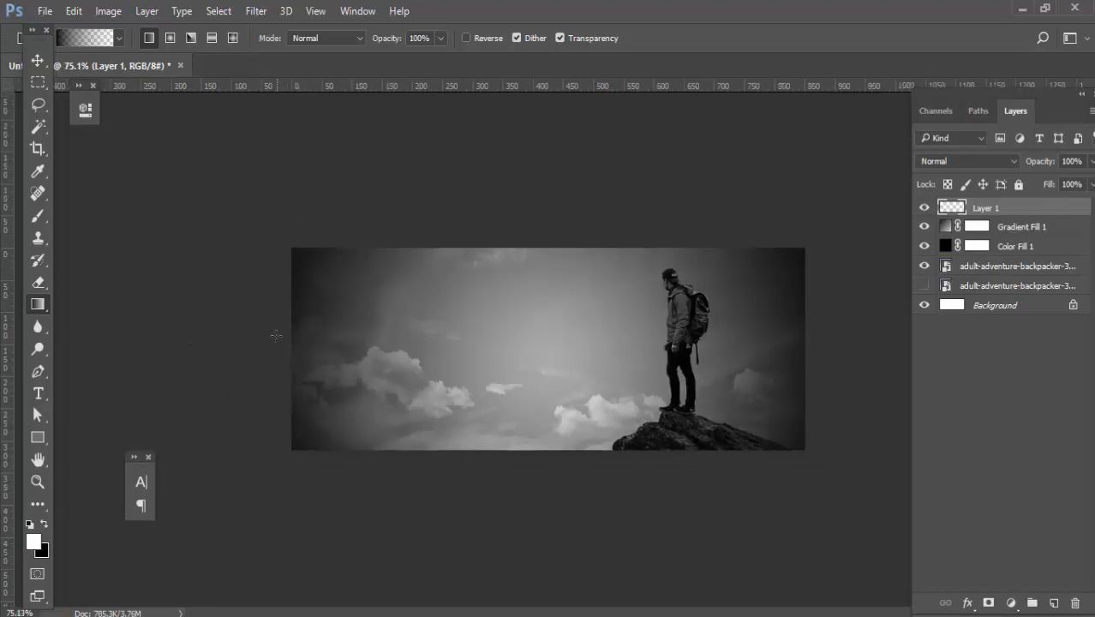
{"action": "left_click_drag", "start_coordinate": [274, 346], "coordinate": [811, 345]}
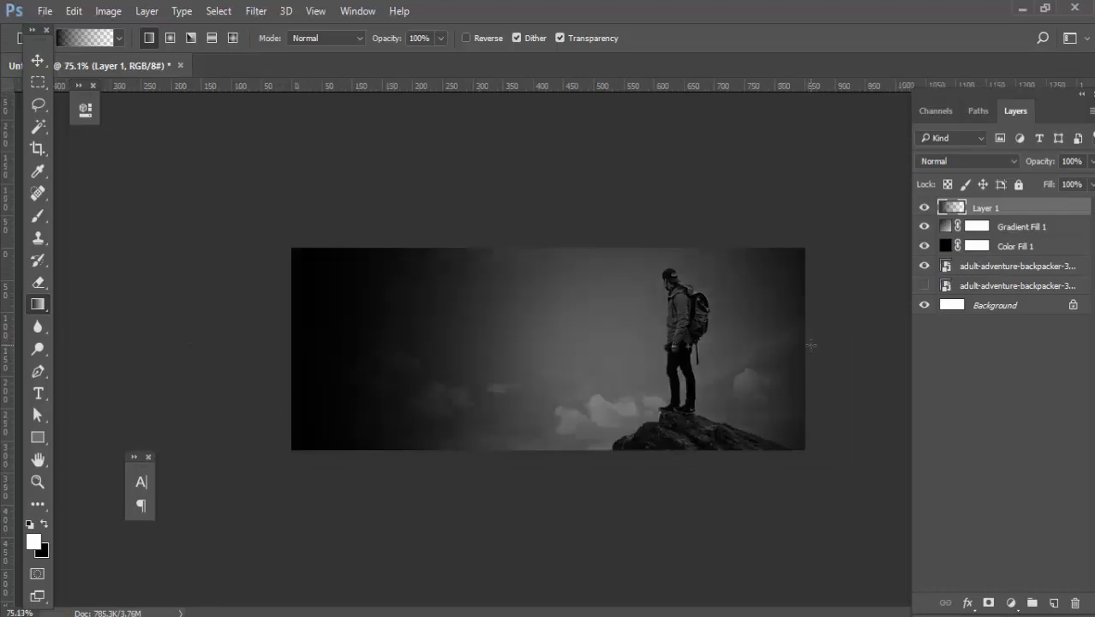
{"action": "key", "text": "v"}
{"action": "scroll", "coordinate": [518, 374], "scroll_direction": "up", "scroll_amount": 2}
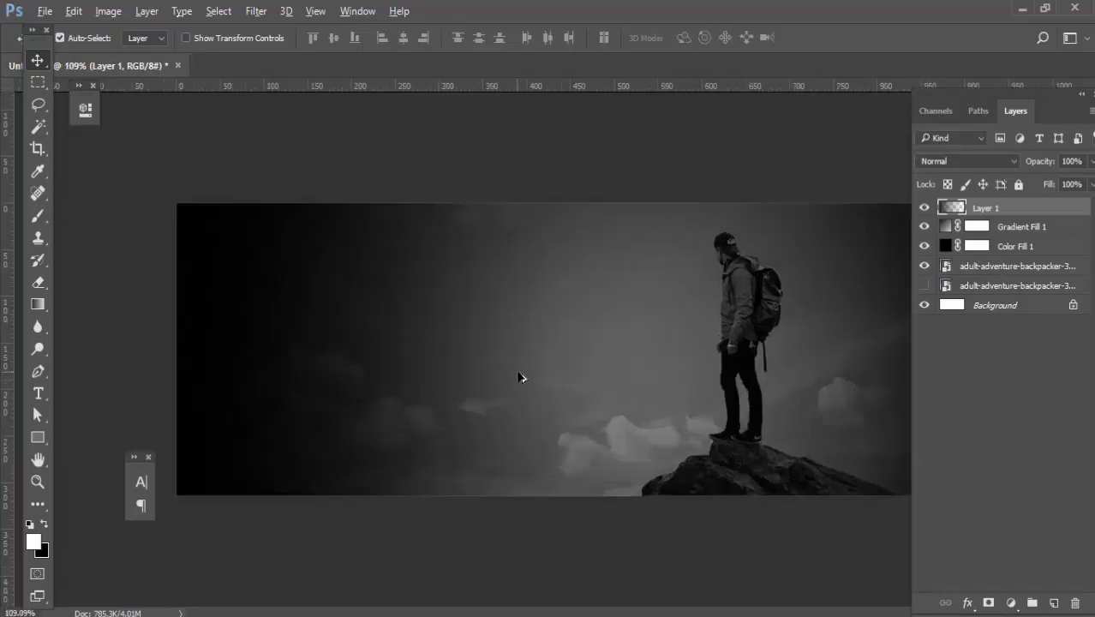
Step: Group Layer 1 through the hiker photo layer into a group named 'background'
{"action": "left_click", "coordinate": [998, 279], "text": "shift"}
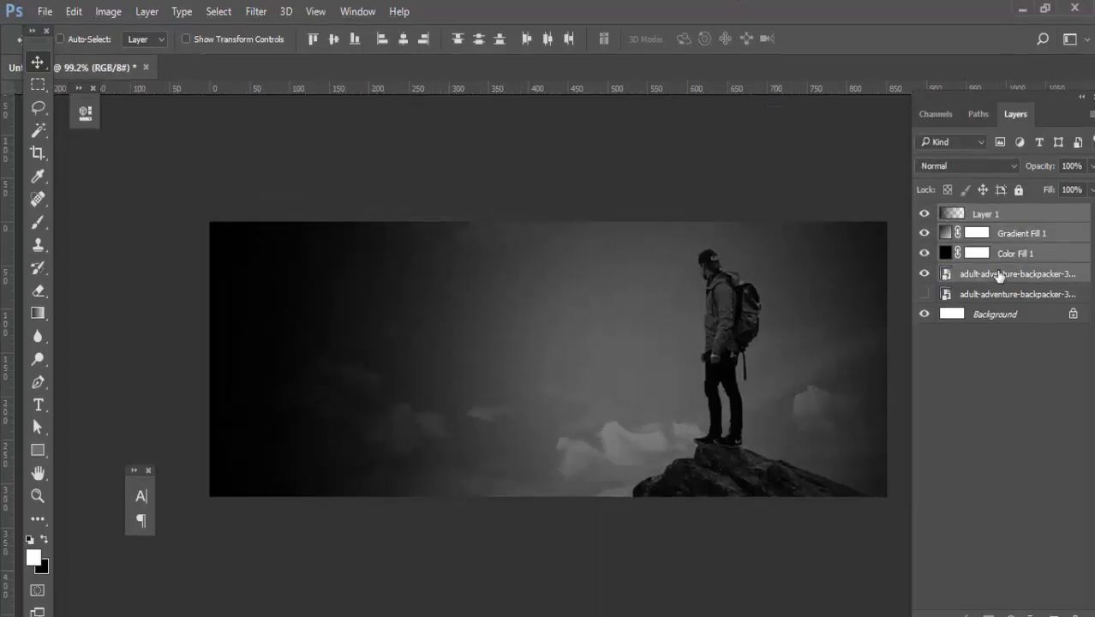
{"action": "key", "text": "ctrl+g"}
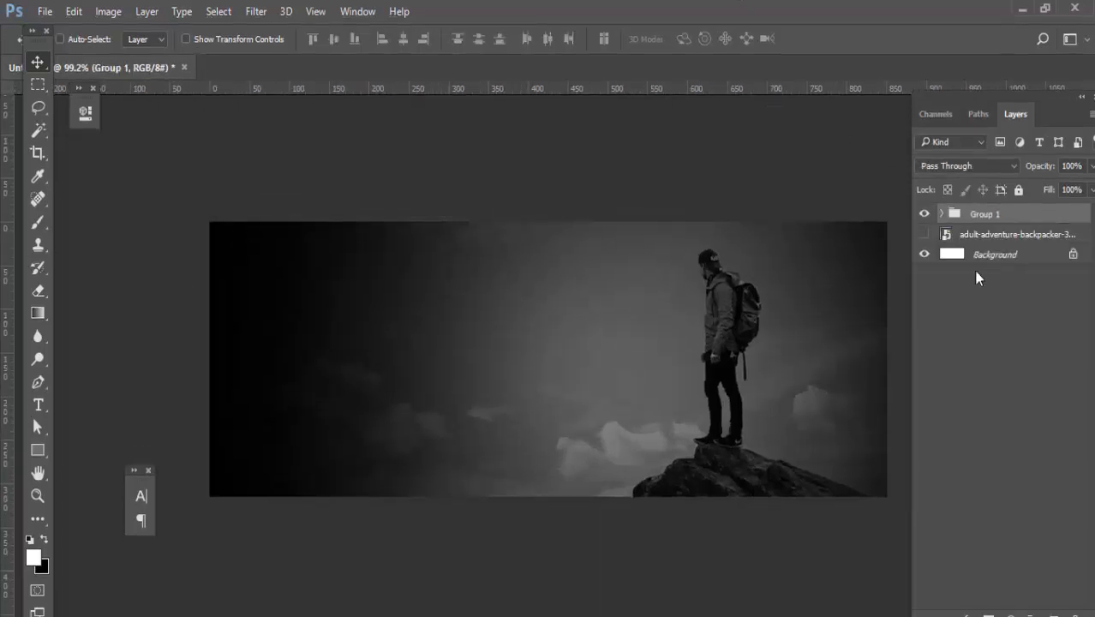
{"action": "double_click", "coordinate": [985, 213]}
{"action": "type", "text": "background"}
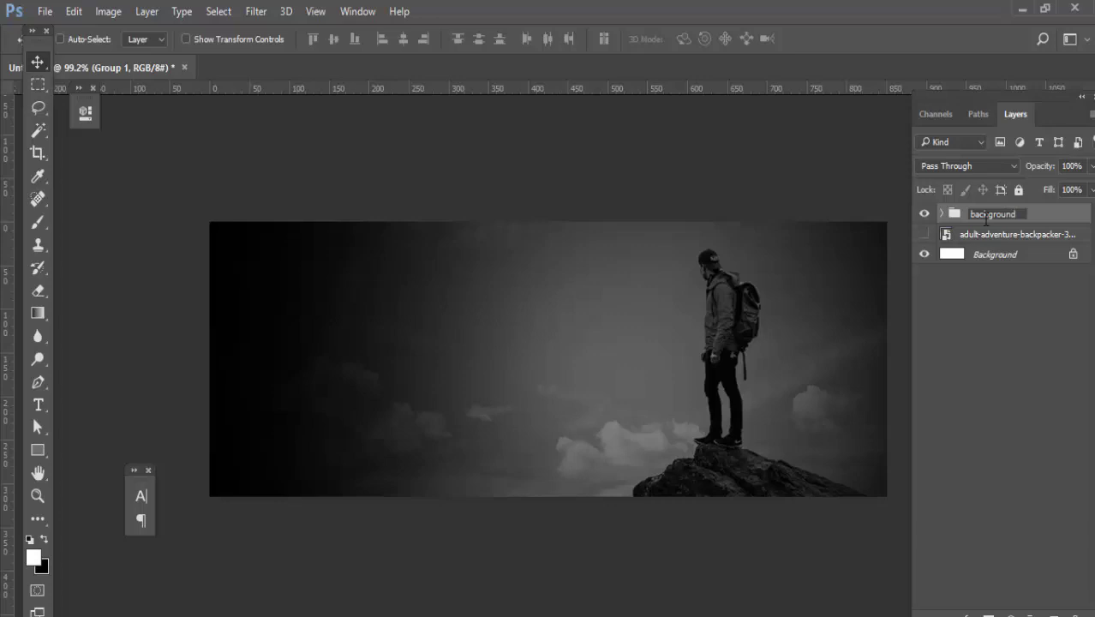
{"action": "key", "text": "Return"}
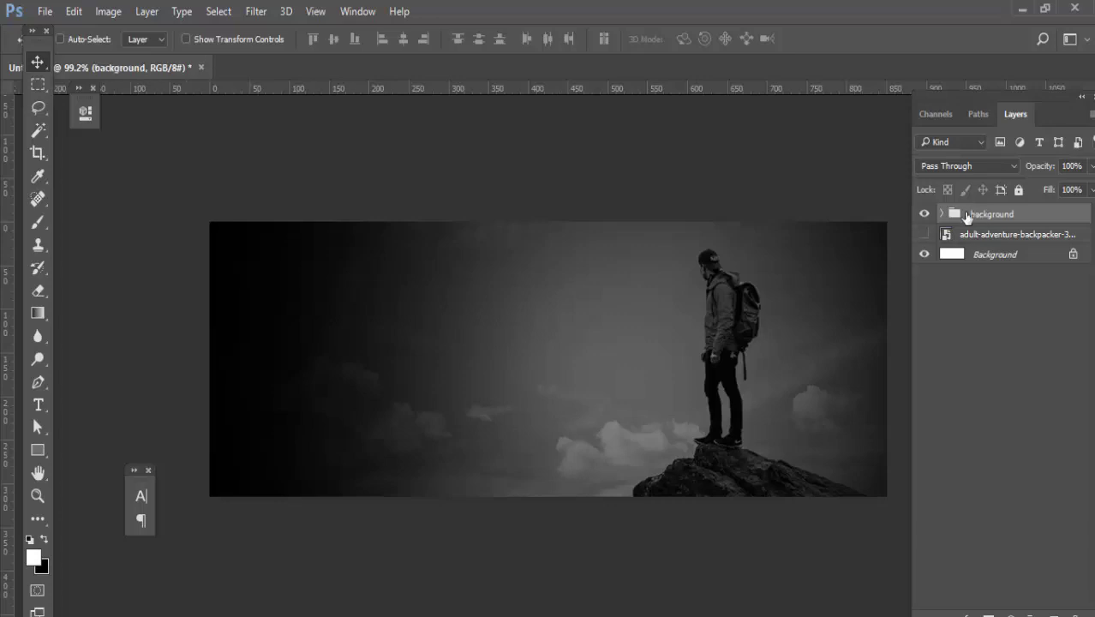
Step: Add an empty Layer 2 above the group and bring up the Notepad brief
{"action": "left_click", "coordinate": [1054, 613]}
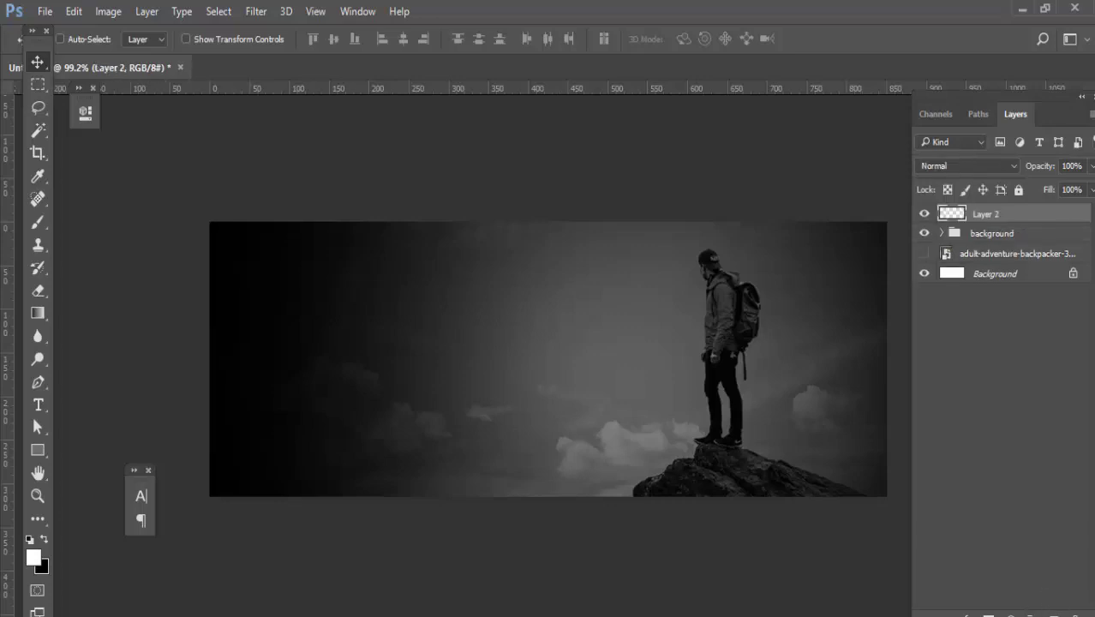
{"action": "left_click", "coordinate": [500, 565]}
{"action": "left_click", "coordinate": [374, 250]}
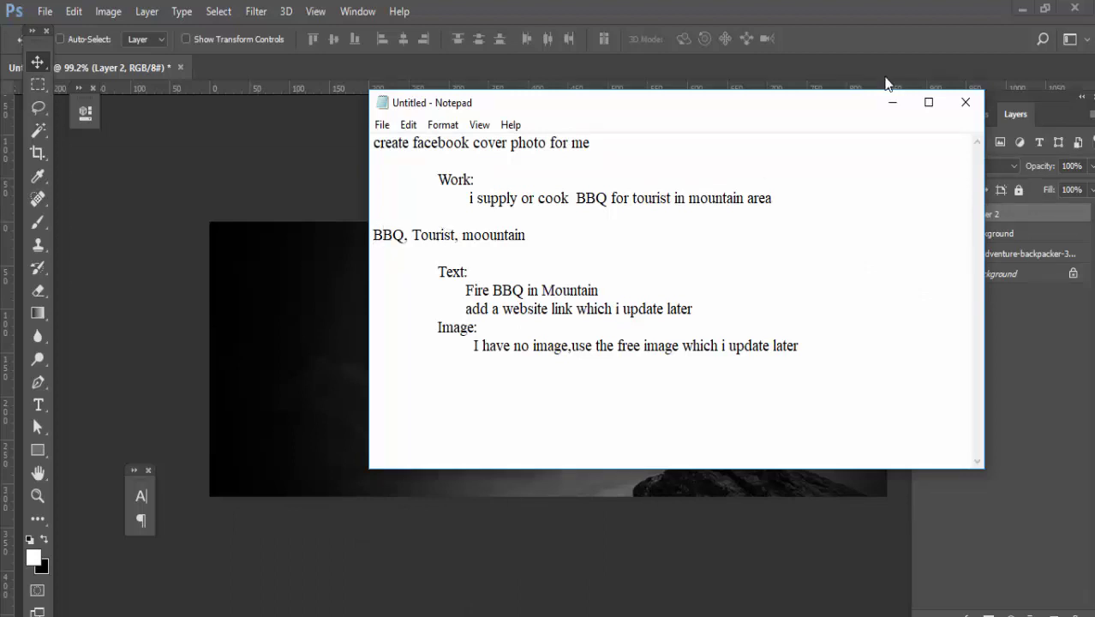
Step: Leave the Notepad brief and return to the Photoshop hiker cover
{"action": "left_click", "coordinate": [891, 116]}
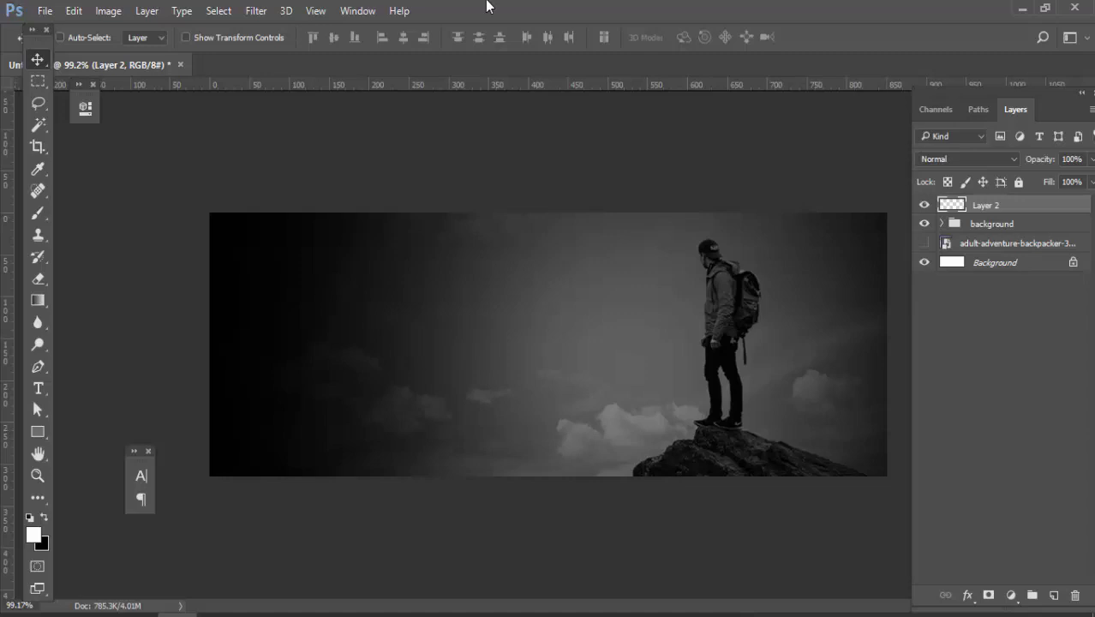
Step: Embed the bonfire image, enlarge it to cover the banner, and shift it left
{"action": "left_click", "coordinate": [45, 10]}
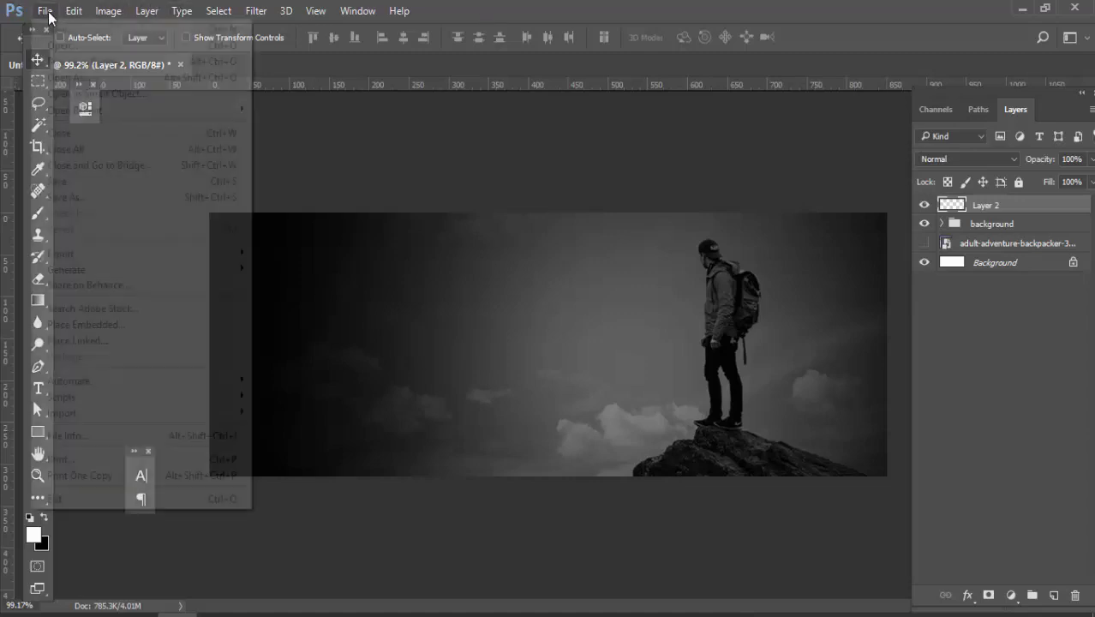
{"action": "left_click", "coordinate": [115, 324]}
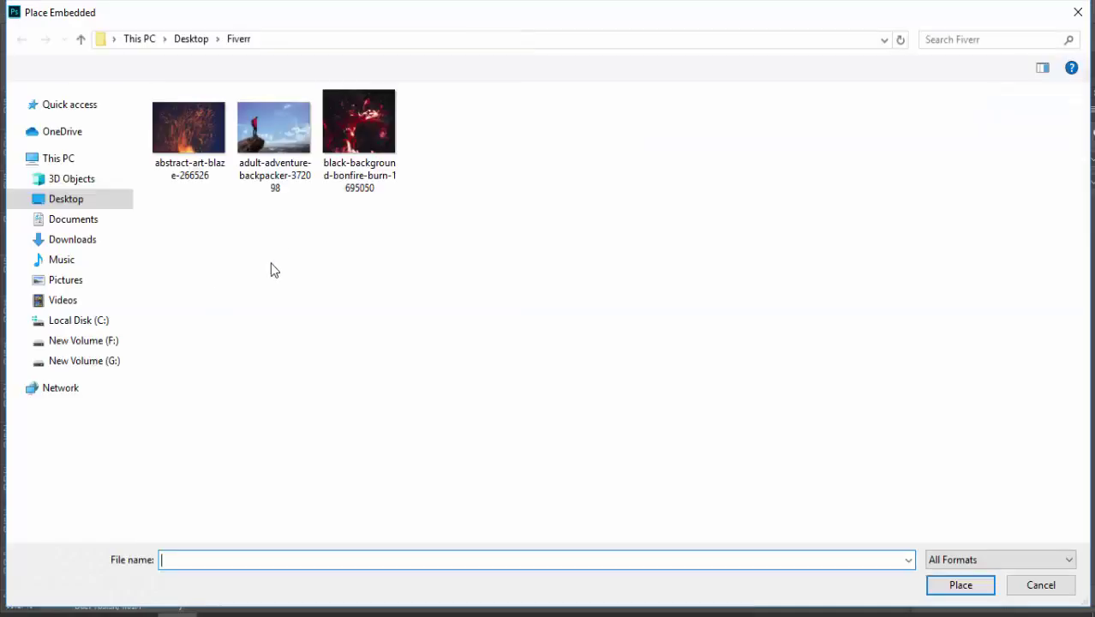
{"action": "double_click", "coordinate": [352, 126]}
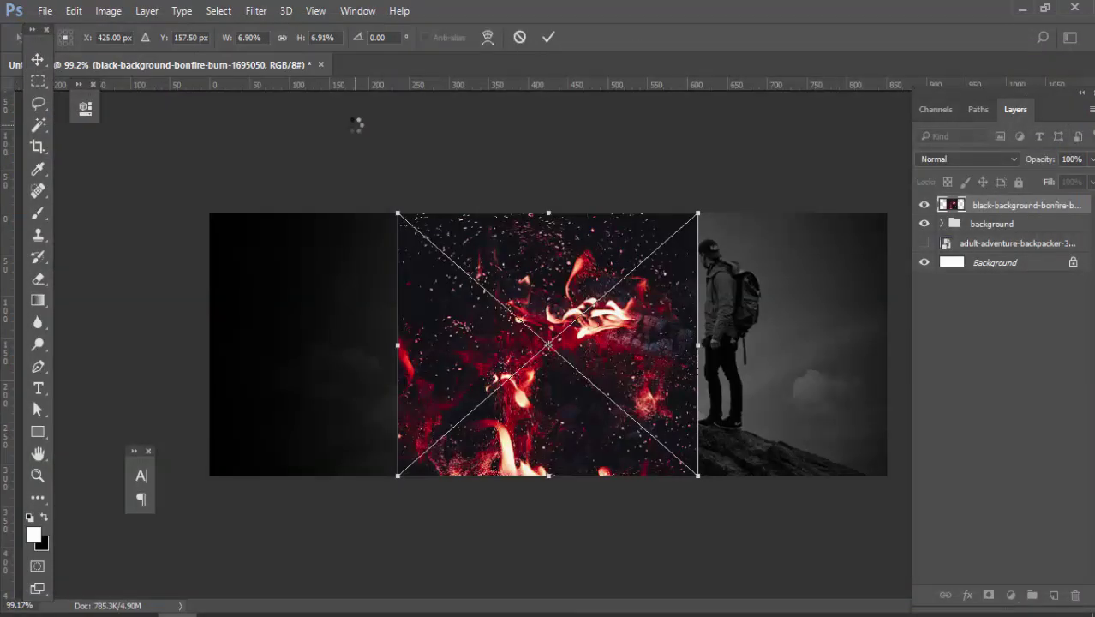
{"action": "key", "text": "Return"}
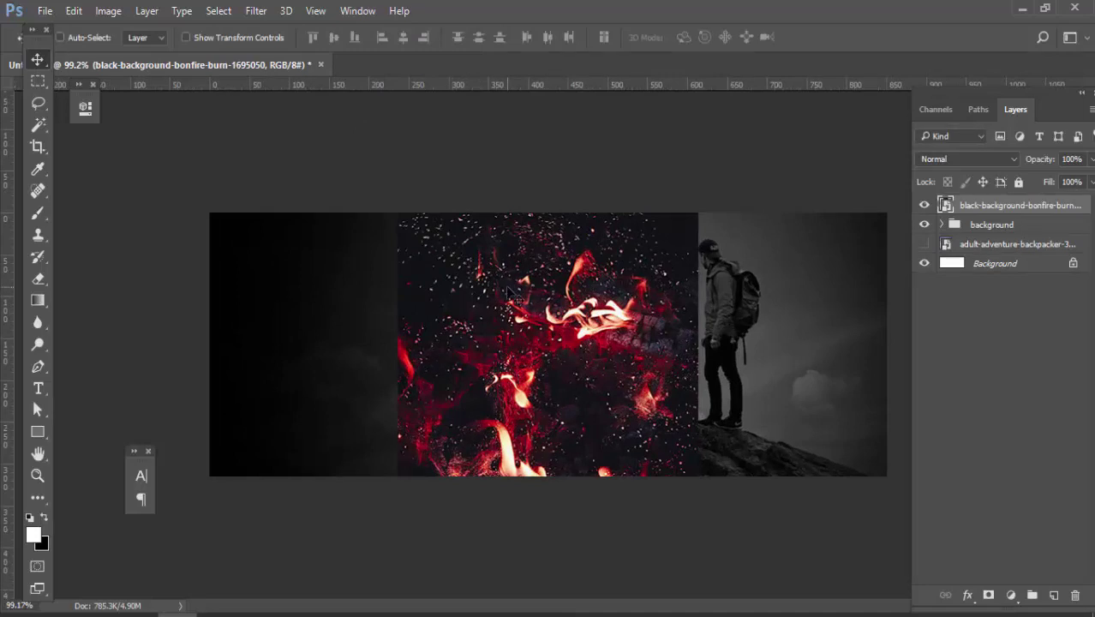
{"action": "key", "text": "ctrl+t"}
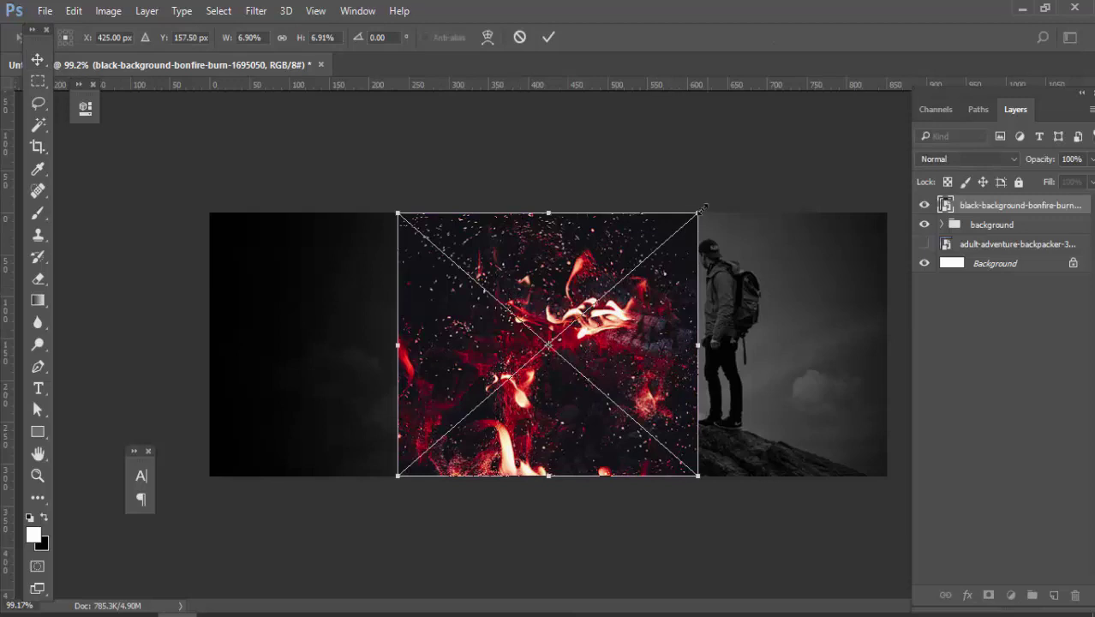
{"action": "left_click_drag", "start_coordinate": [722, 197], "coordinate": [812, 112]}
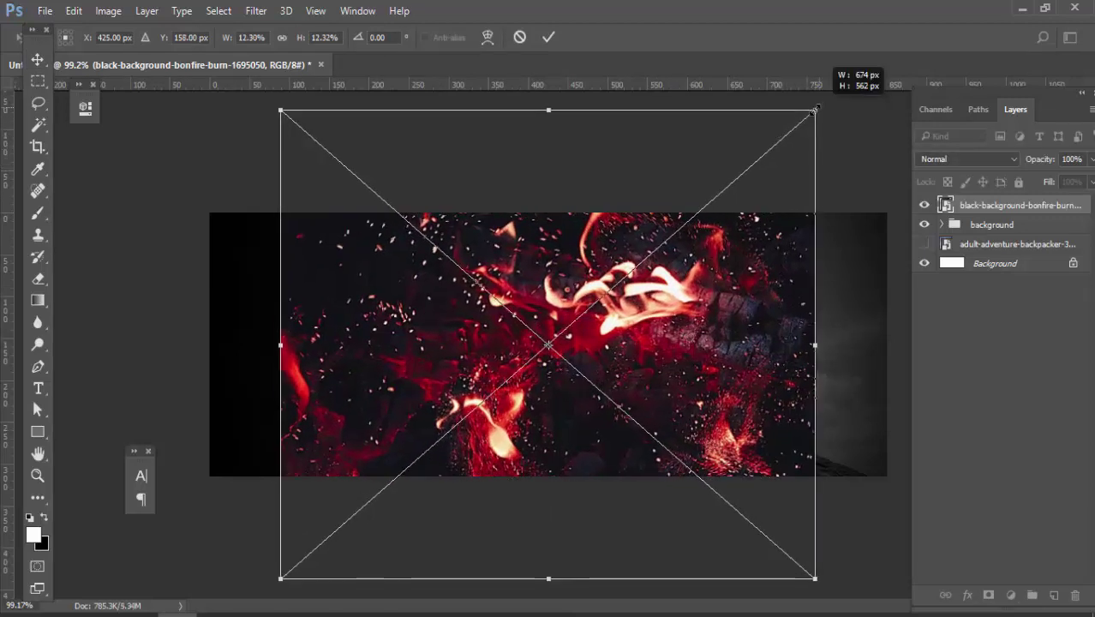
{"action": "key", "text": "Return"}
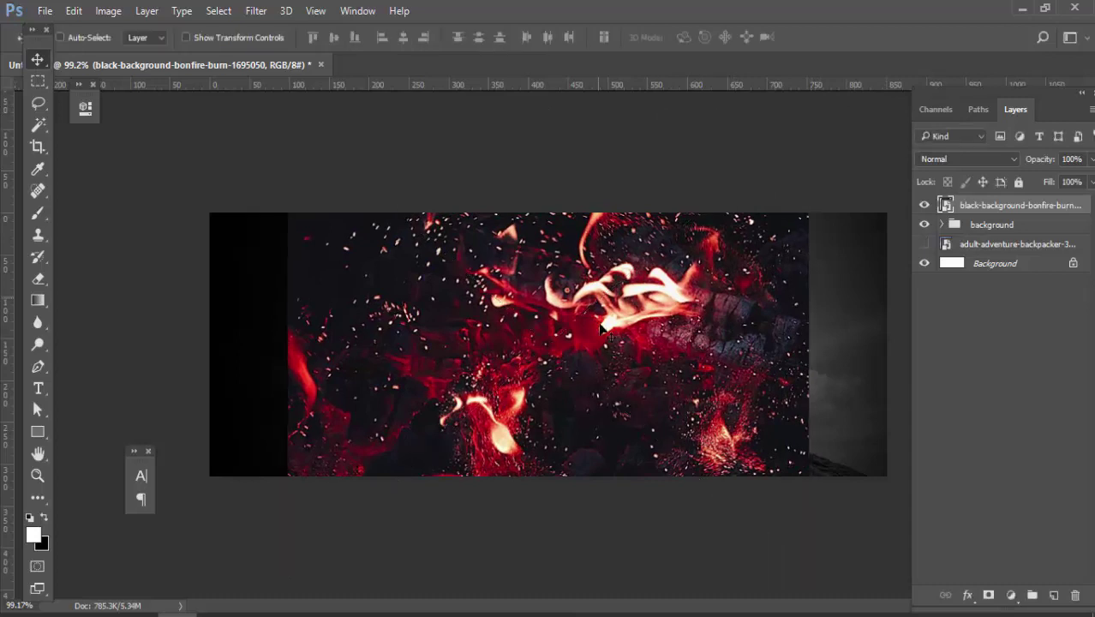
{"action": "left_click_drag", "start_coordinate": [596, 341], "coordinate": [515, 329]}
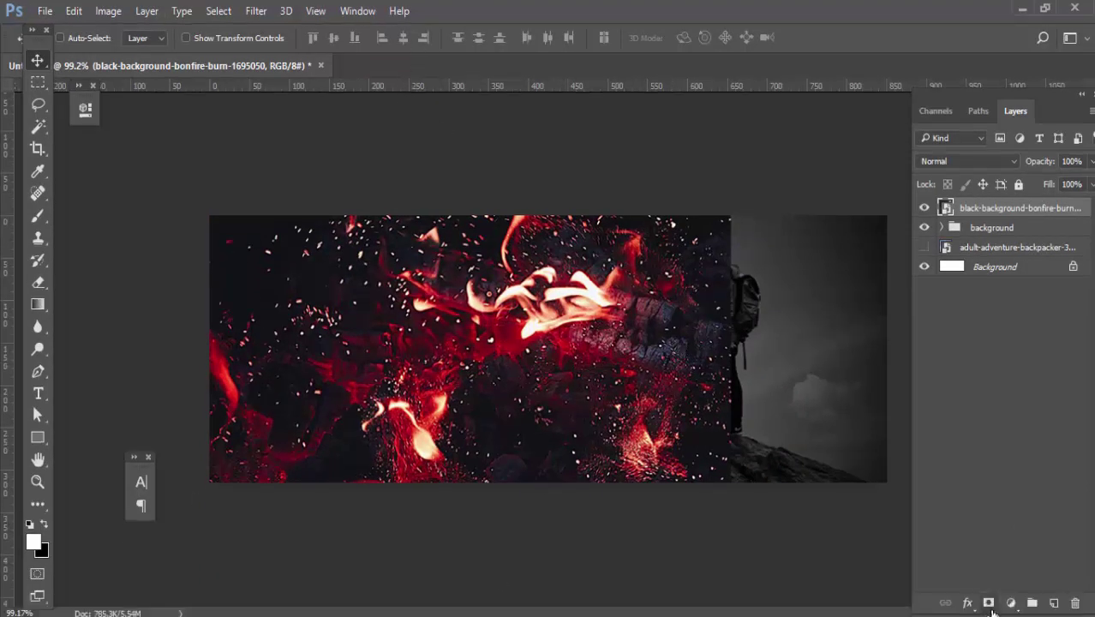
Step: Mask the bonfire layer with a right-to-left gradient so it fades into the hiker
{"action": "left_click", "coordinate": [989, 604]}
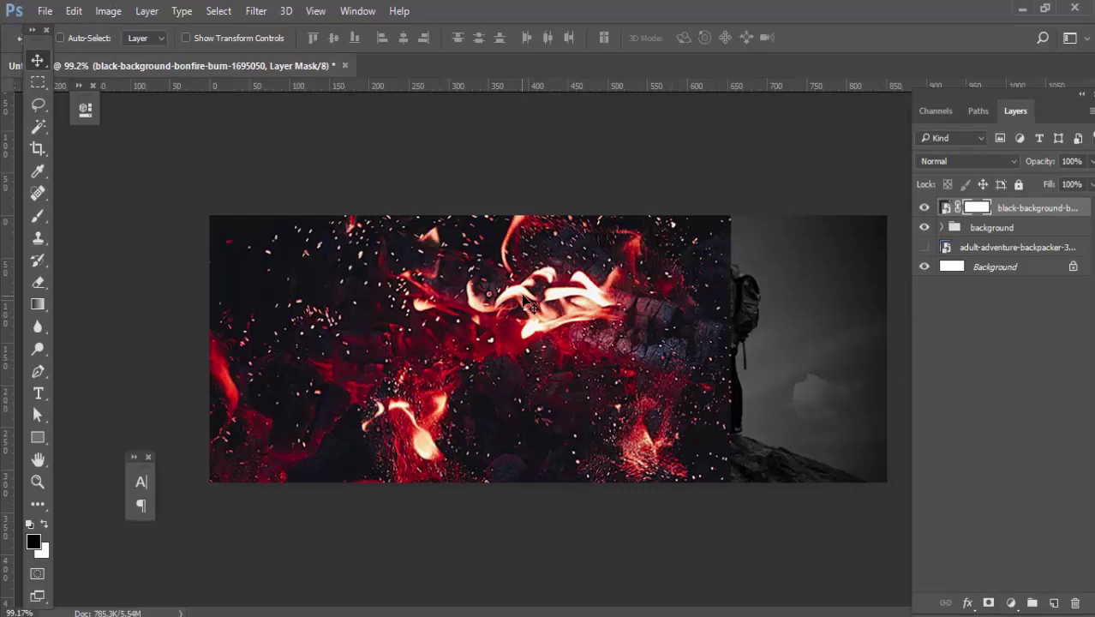
{"action": "key", "text": "g"}
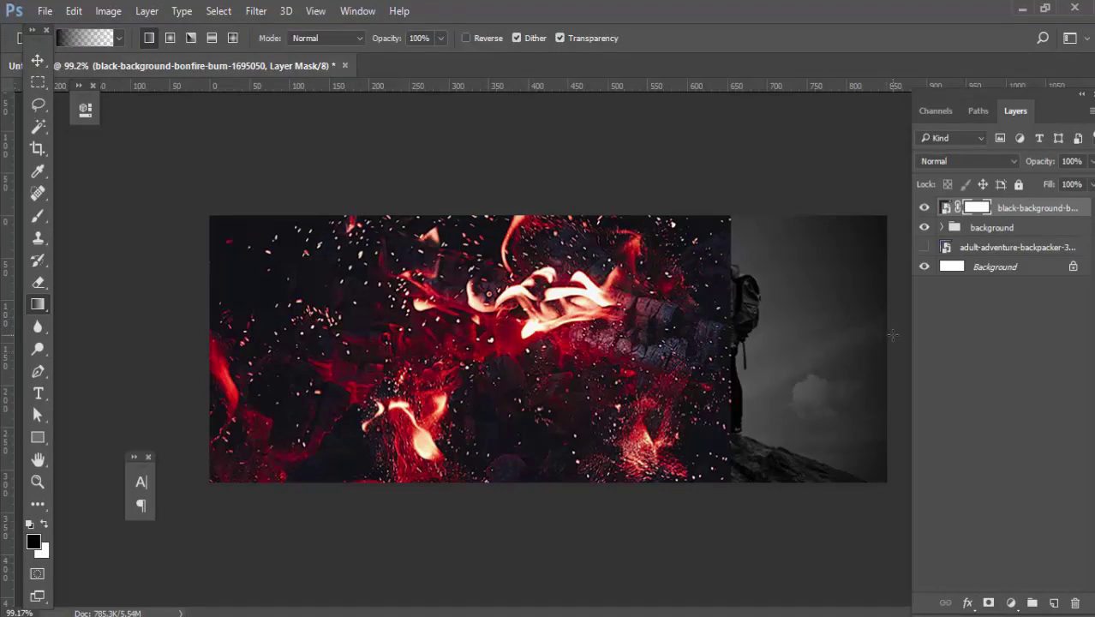
{"action": "left_click_drag", "start_coordinate": [886, 334], "coordinate": [493, 336]}
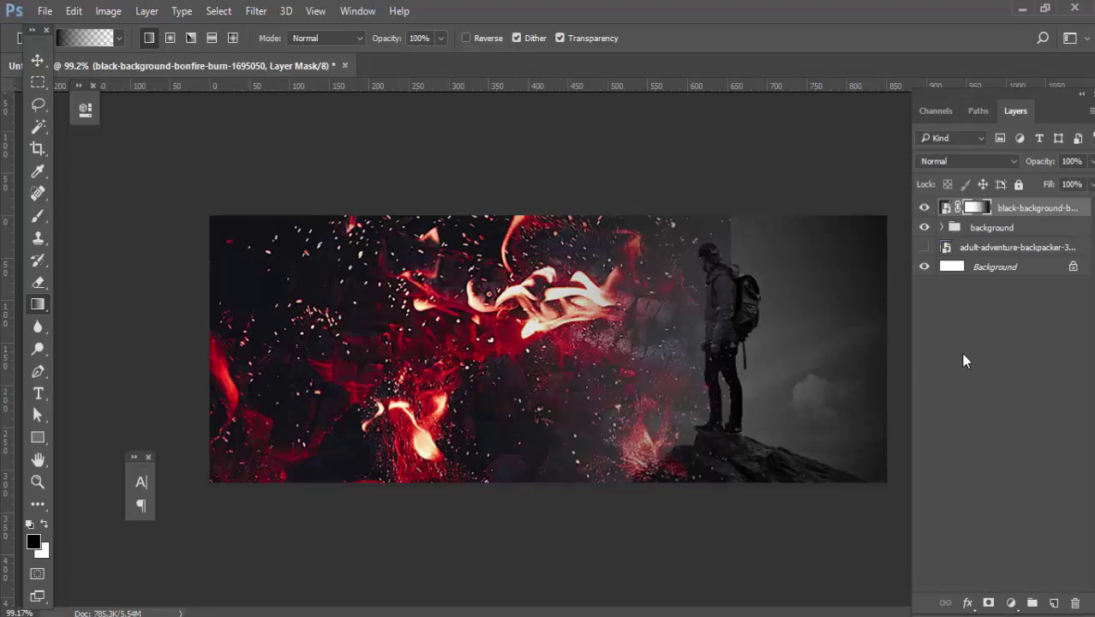
{"action": "scroll", "coordinate": [870, 340], "scroll_direction": "down", "scroll_amount": 1}
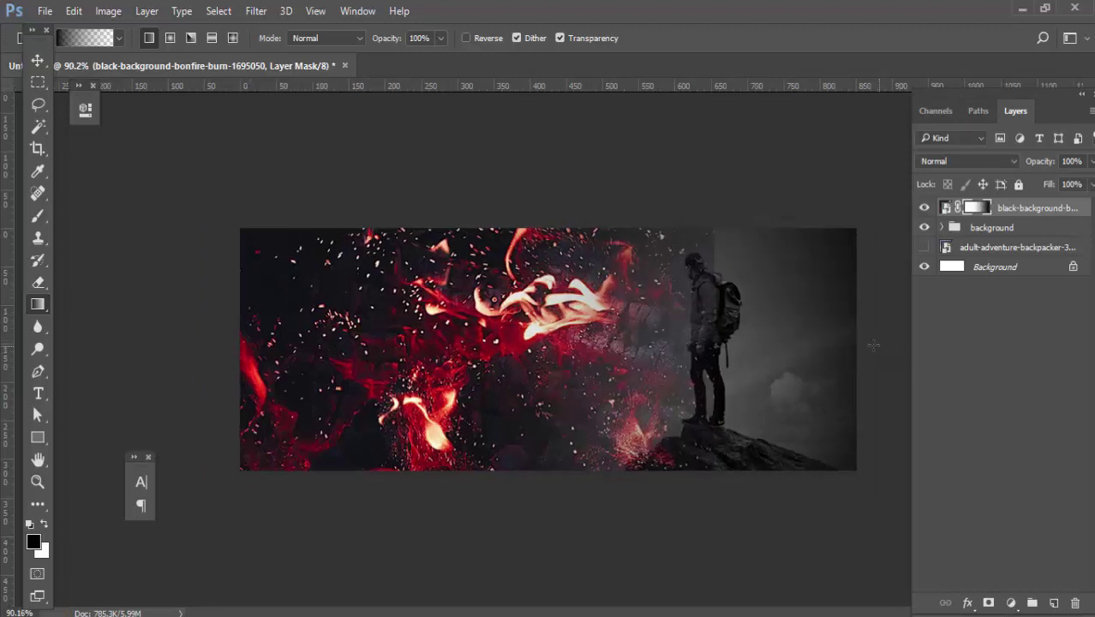
{"action": "left_click_drag", "start_coordinate": [873, 345], "coordinate": [505, 338]}
{"action": "left_click_drag", "start_coordinate": [885, 341], "coordinate": [322, 352]}
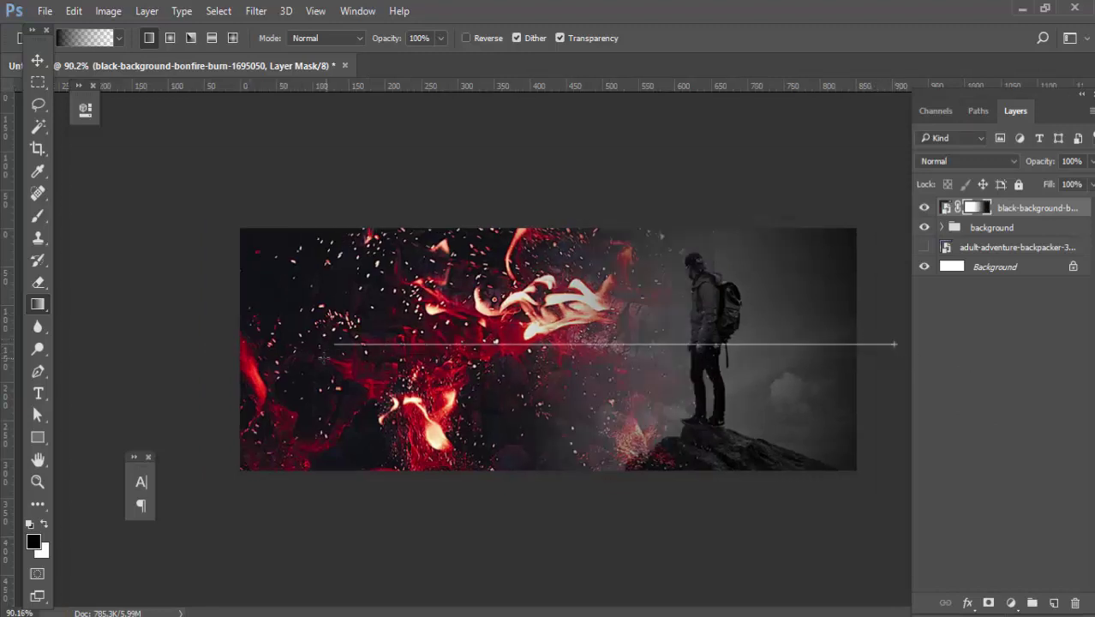
{"action": "left_click_drag", "start_coordinate": [895, 340], "coordinate": [320, 339]}
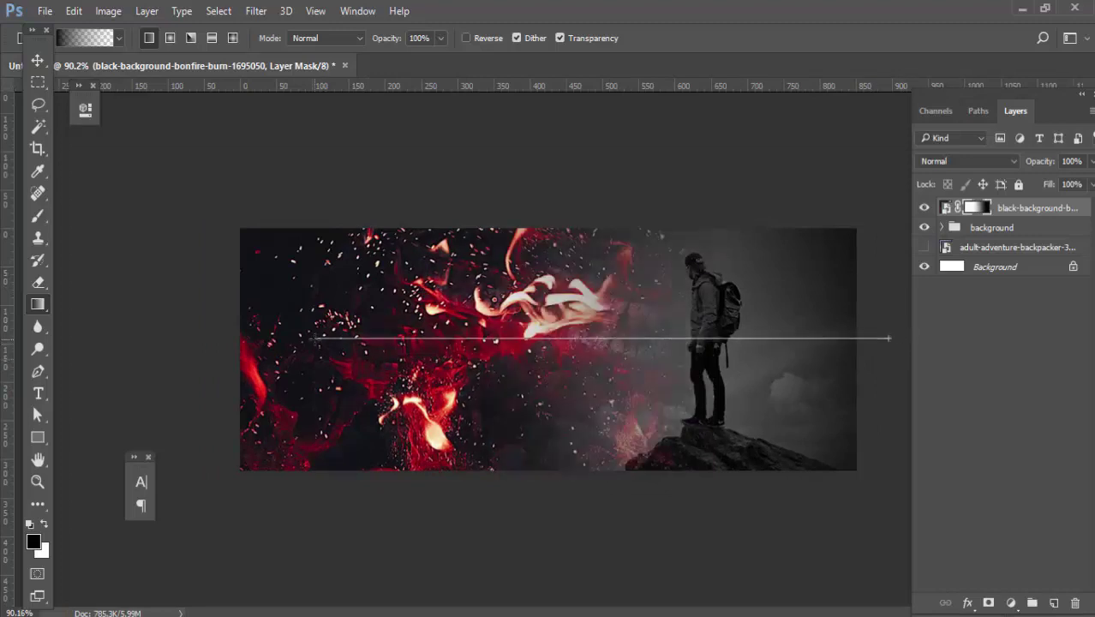
{"action": "key", "text": "v"}
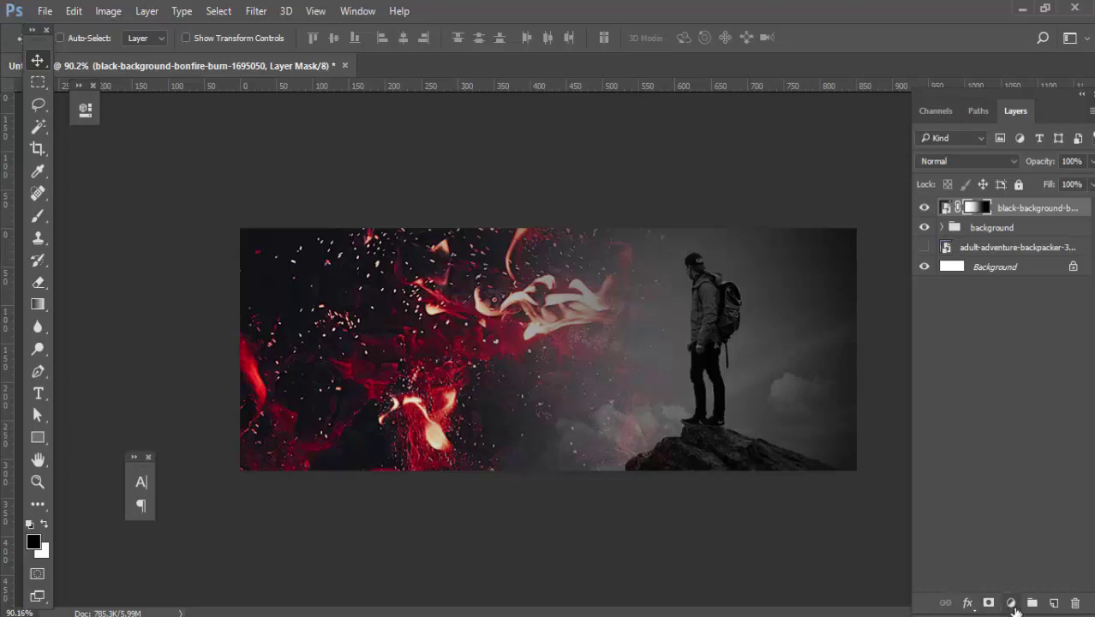
Step: Add a black Solid Color fill layer set to Color blend mode
{"action": "left_click", "coordinate": [1010, 603]}
{"action": "left_click", "coordinate": [927, 238]}
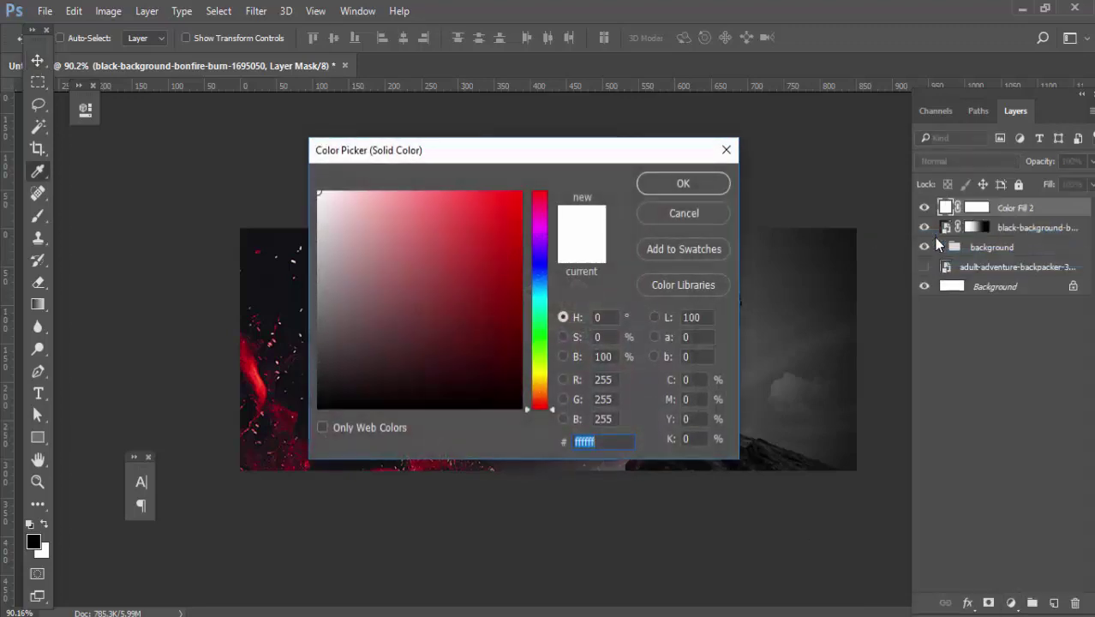
{"action": "left_click_drag", "start_coordinate": [451, 268], "coordinate": [318, 409]}
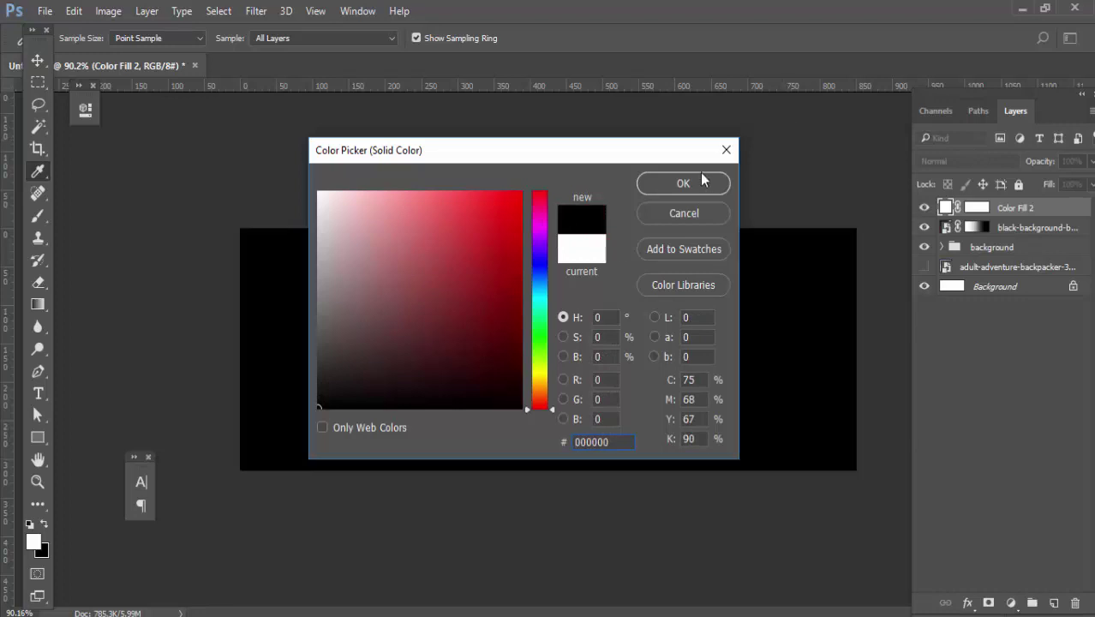
{"action": "left_click", "coordinate": [678, 185]}
{"action": "left_click", "coordinate": [966, 161]}
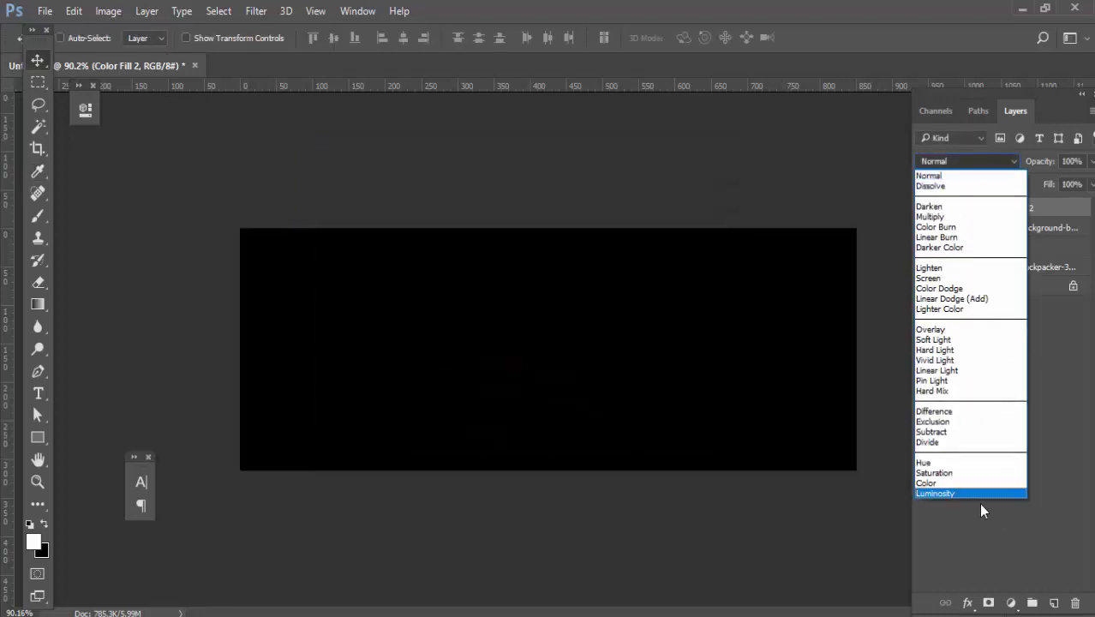
{"action": "left_click", "coordinate": [960, 484]}
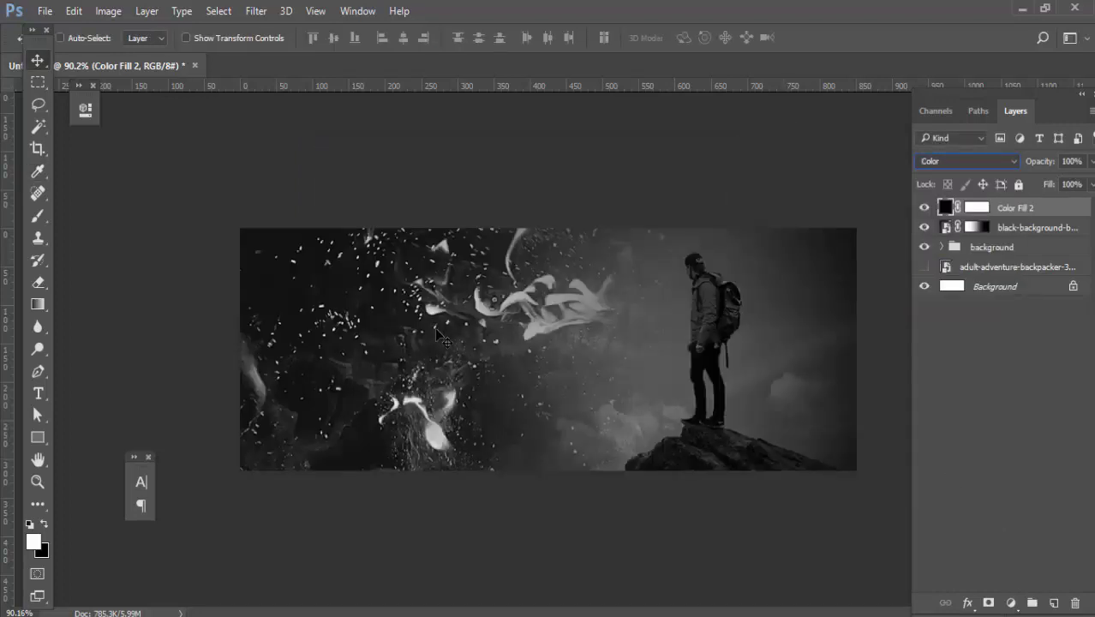
Step: Lower the bonfire layer's opacity to 70%
{"action": "left_click", "coordinate": [1037, 227]}
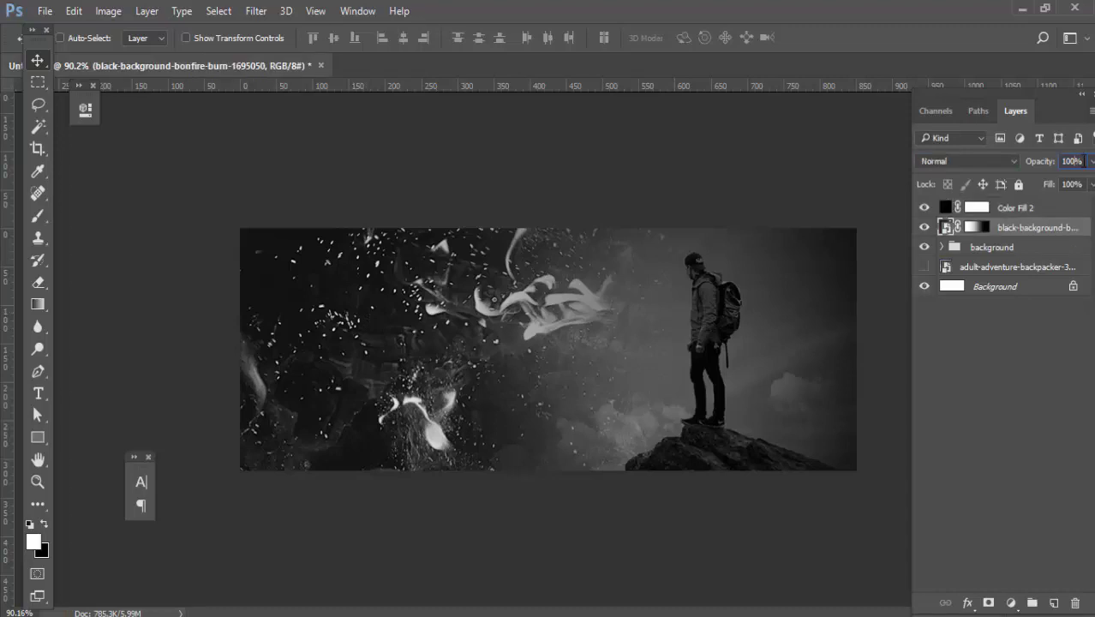
{"action": "left_click", "coordinate": [1091, 161]}
{"action": "left_click", "coordinate": [1083, 180]}
{"action": "type", "text": "70"}
{"action": "key", "text": "Return"}
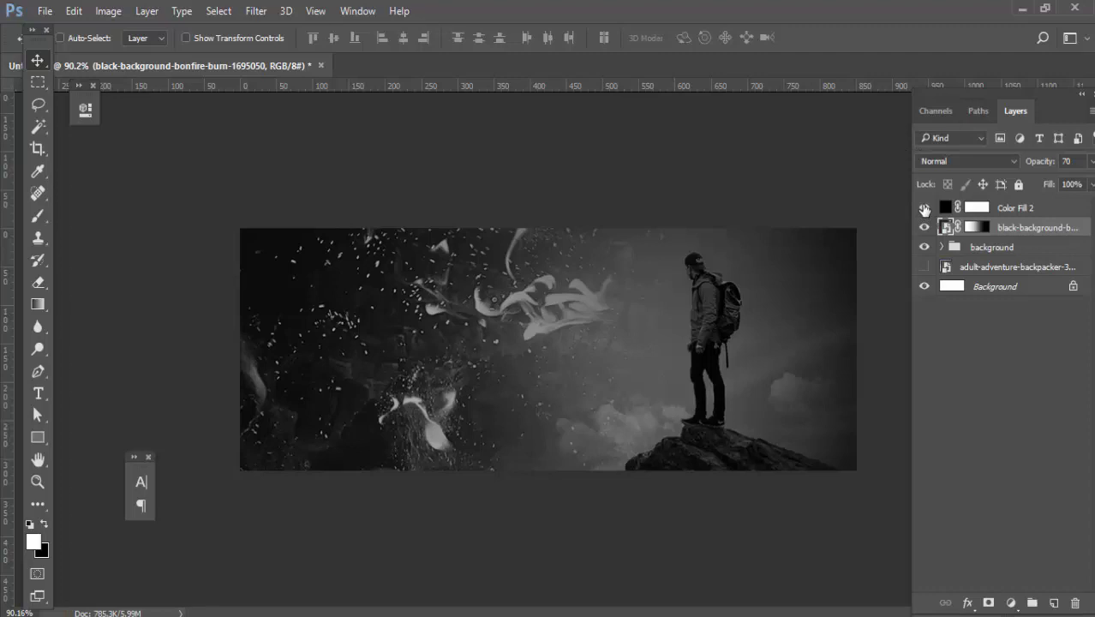
Step: Toggle the black Color fill to compare, then reselect the Color Fill 2 layer
{"action": "left_click", "coordinate": [924, 208]}
{"action": "left_click", "coordinate": [987, 227]}
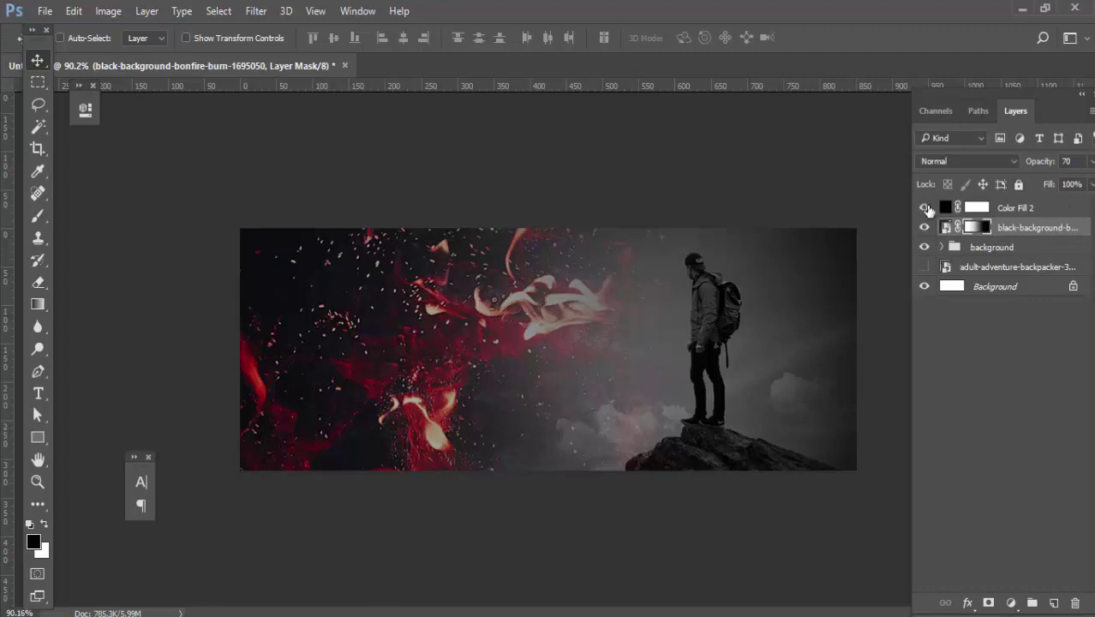
{"action": "left_click", "coordinate": [925, 208]}
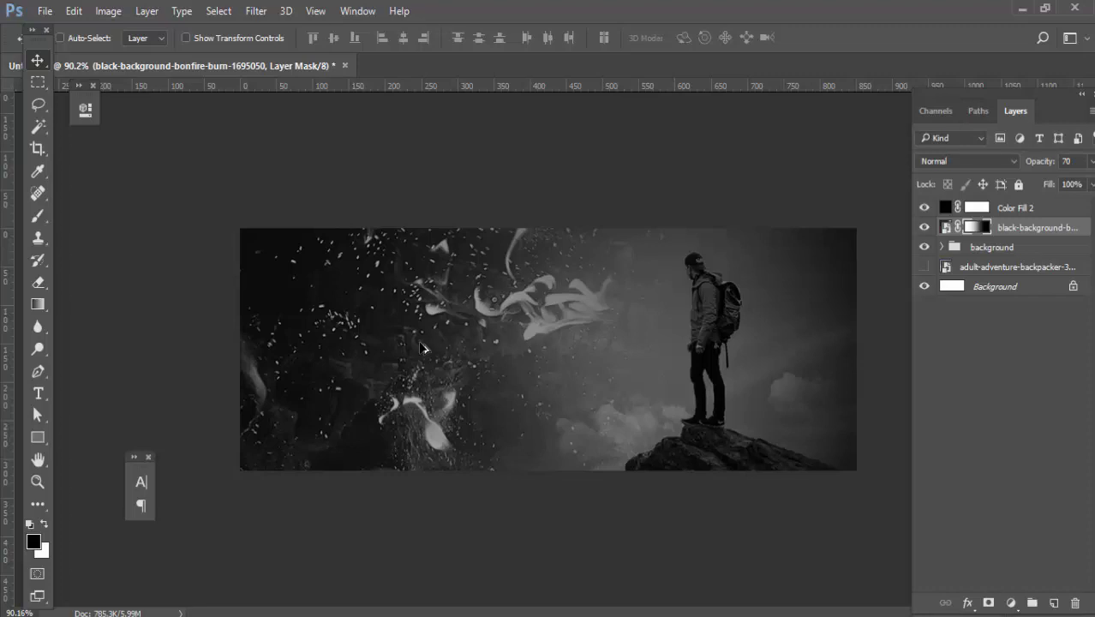
{"action": "key", "text": "alt+bracketright"}
{"action": "key", "text": "x"}
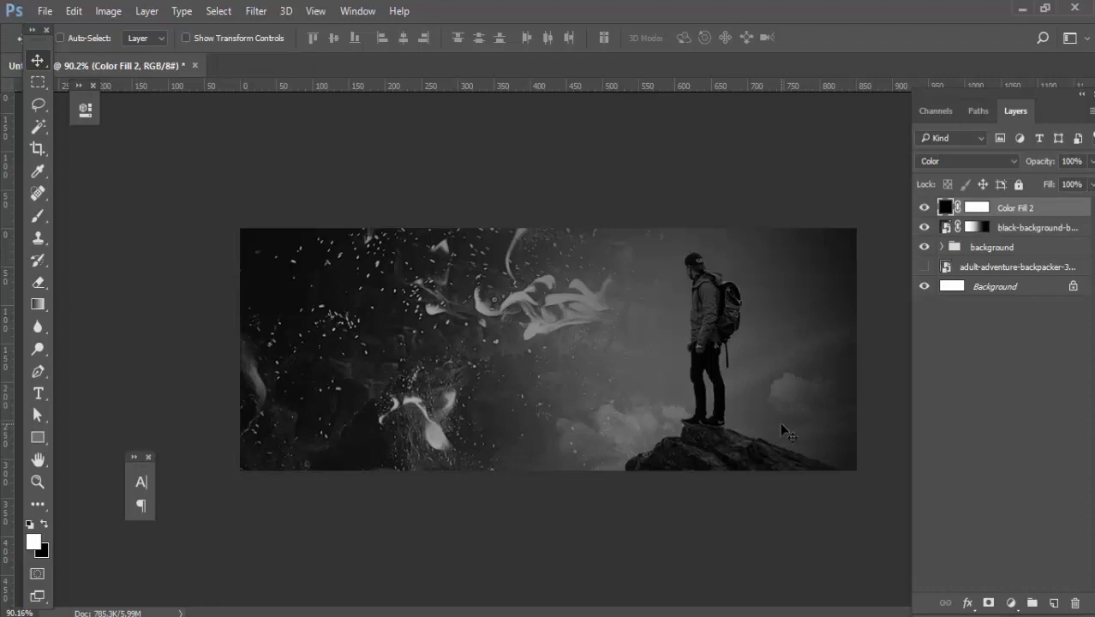
Step: Add a colorized Hue/Saturation layer with hue 177, saturation 12, lightness -3
{"action": "left_click", "coordinate": [1010, 603]}
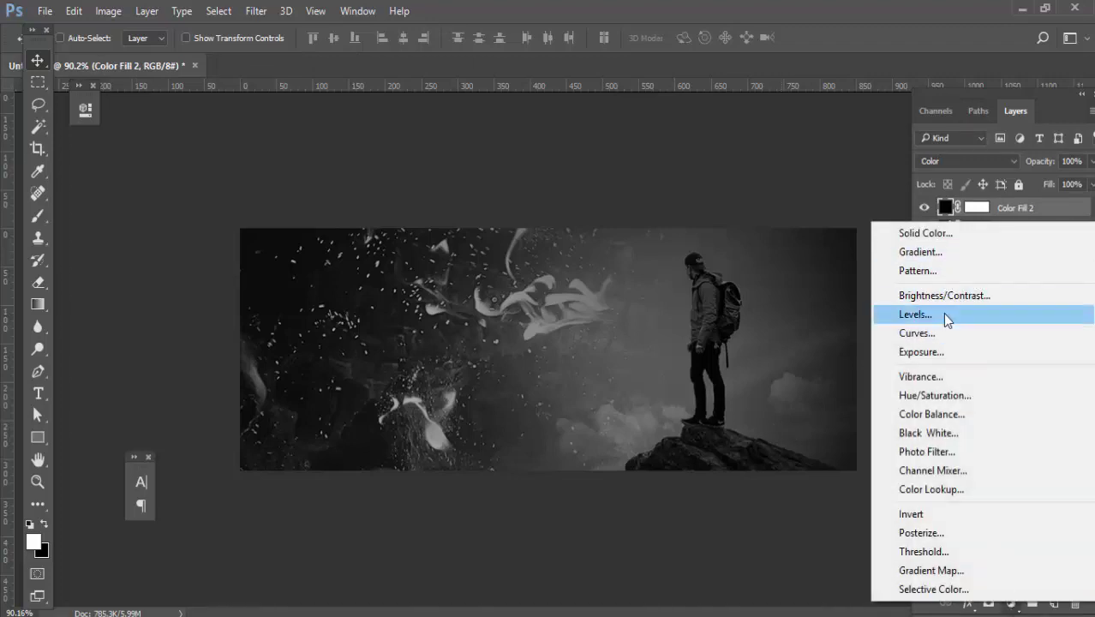
{"action": "left_click", "coordinate": [955, 397]}
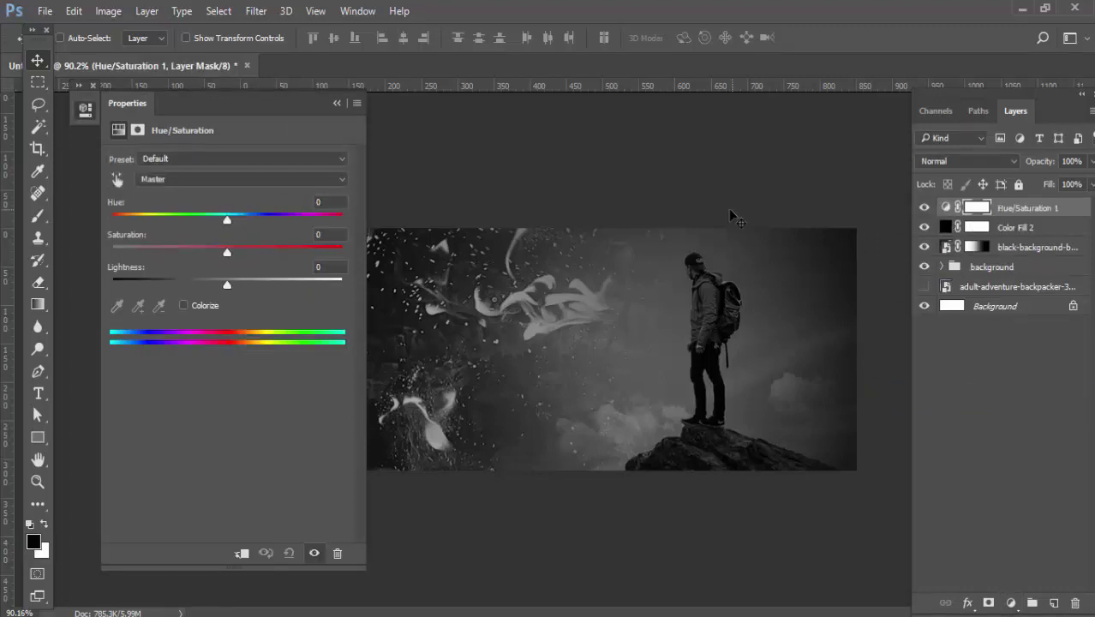
{"action": "left_click", "coordinate": [183, 306]}
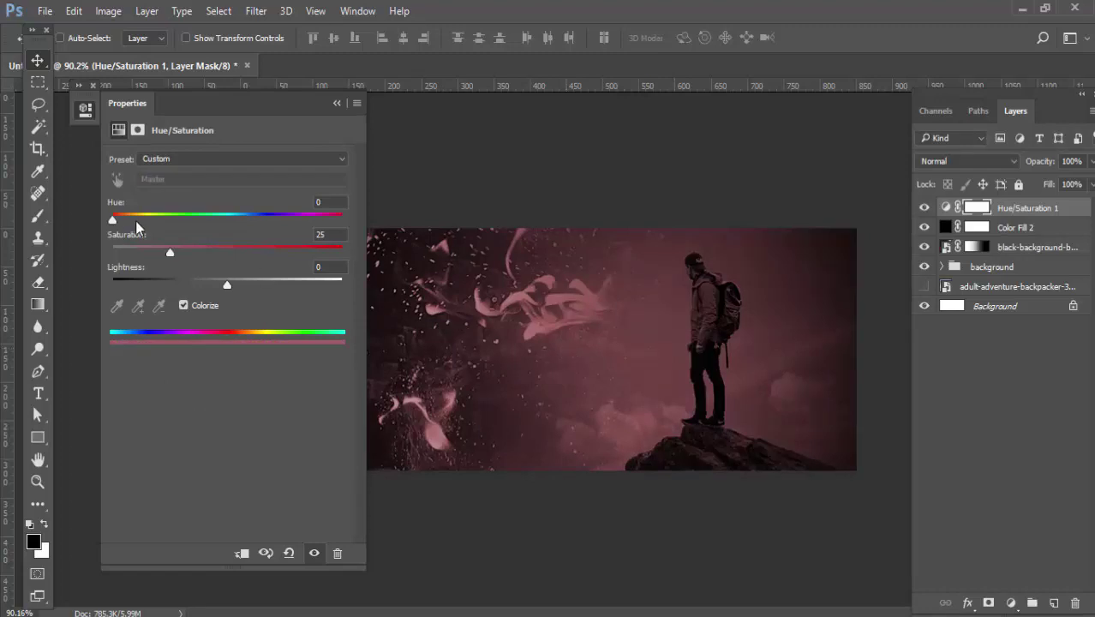
{"action": "left_click_drag", "start_coordinate": [112, 220], "coordinate": [228, 231]}
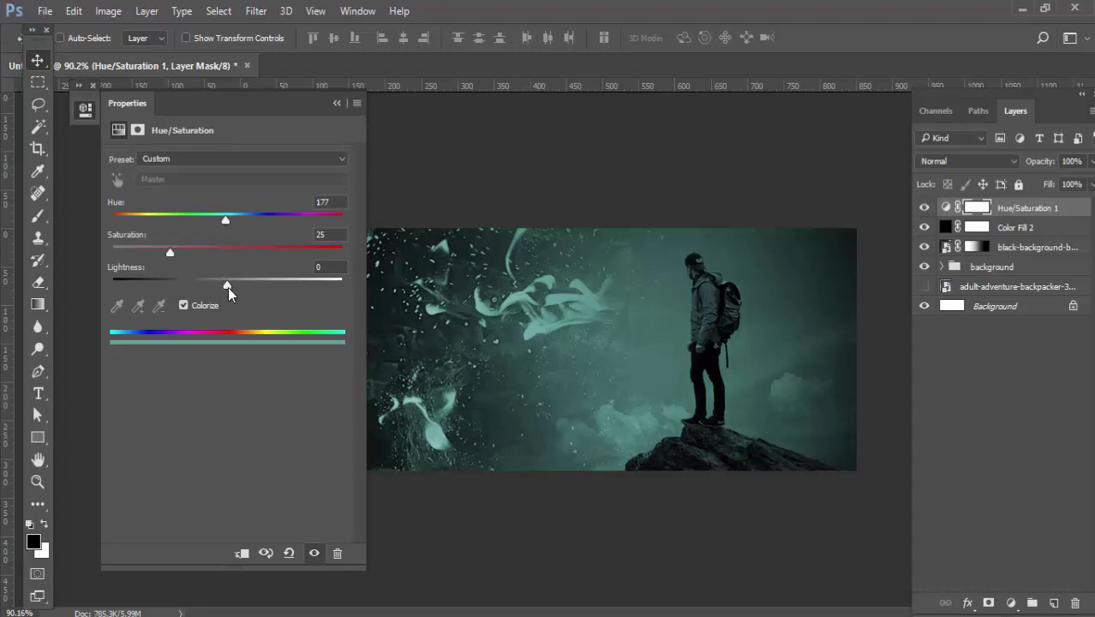
{"action": "left_click_drag", "start_coordinate": [170, 252], "coordinate": [142, 256]}
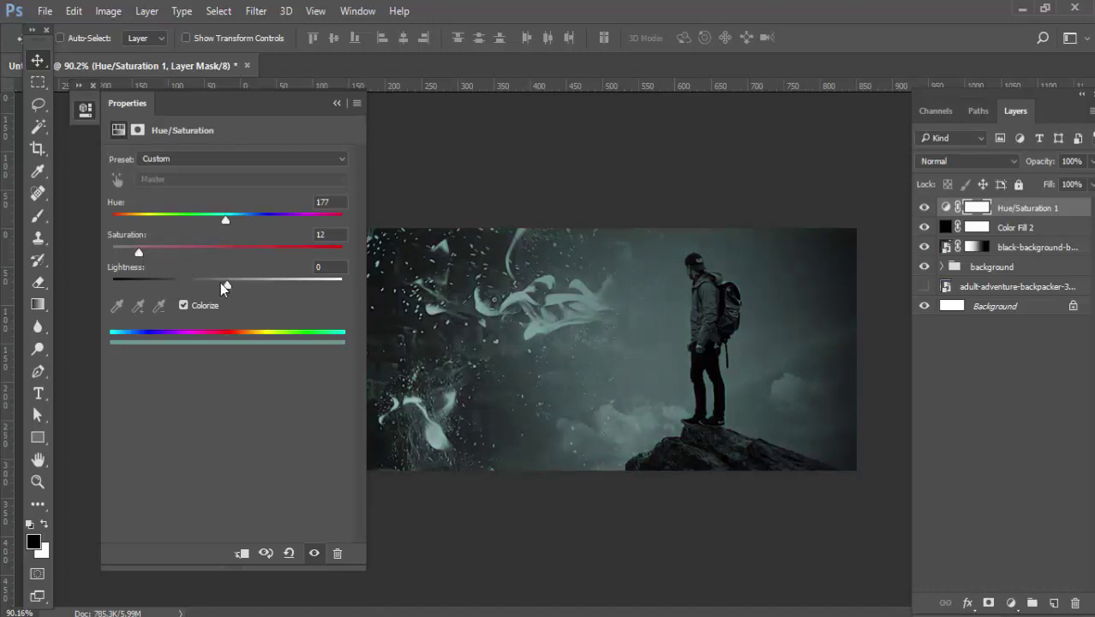
{"action": "left_click_drag", "start_coordinate": [222, 288], "coordinate": [220, 286]}
{"action": "left_click", "coordinate": [337, 103]}
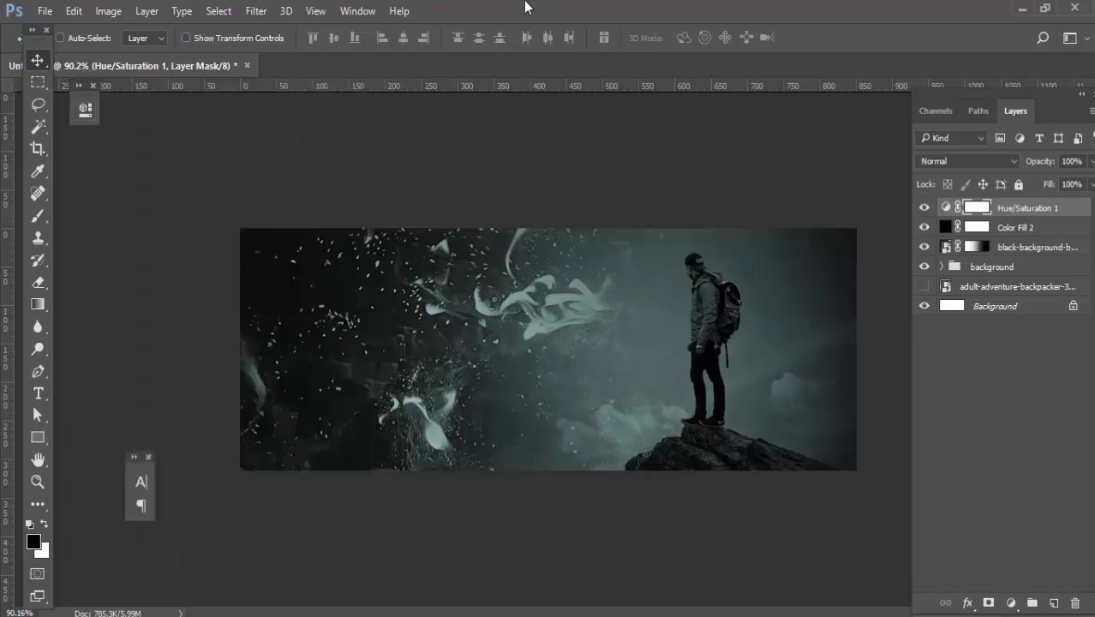
Step: Toggle the teal Hue/Saturation layer off and on to compare before and after
{"action": "scroll", "coordinate": [446, 299], "scroll_direction": "down", "scroll_amount": 1}
{"action": "scroll", "coordinate": [445, 301], "scroll_direction": "up", "scroll_amount": 2}
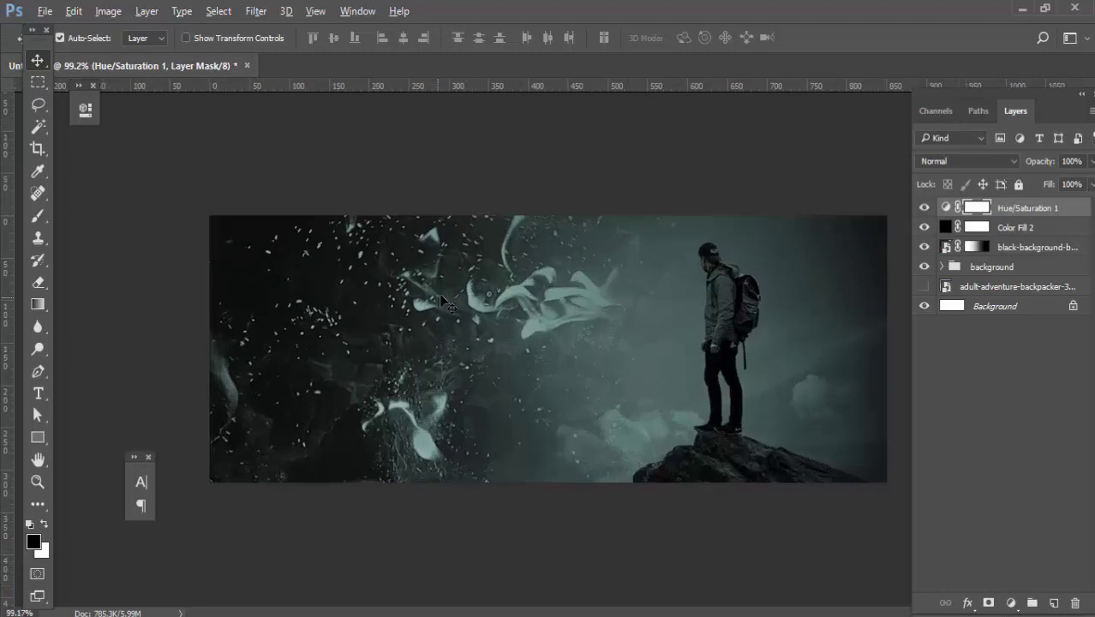
{"action": "left_click", "coordinate": [923, 208]}
{"action": "left_click", "coordinate": [924, 209]}
{"action": "left_click", "coordinate": [925, 208]}
{"action": "left_click", "coordinate": [925, 209]}
Step: Add a Color Lookup layer using FoggyNight.3DL at 10% opacity
{"action": "left_click", "coordinate": [1010, 602]}
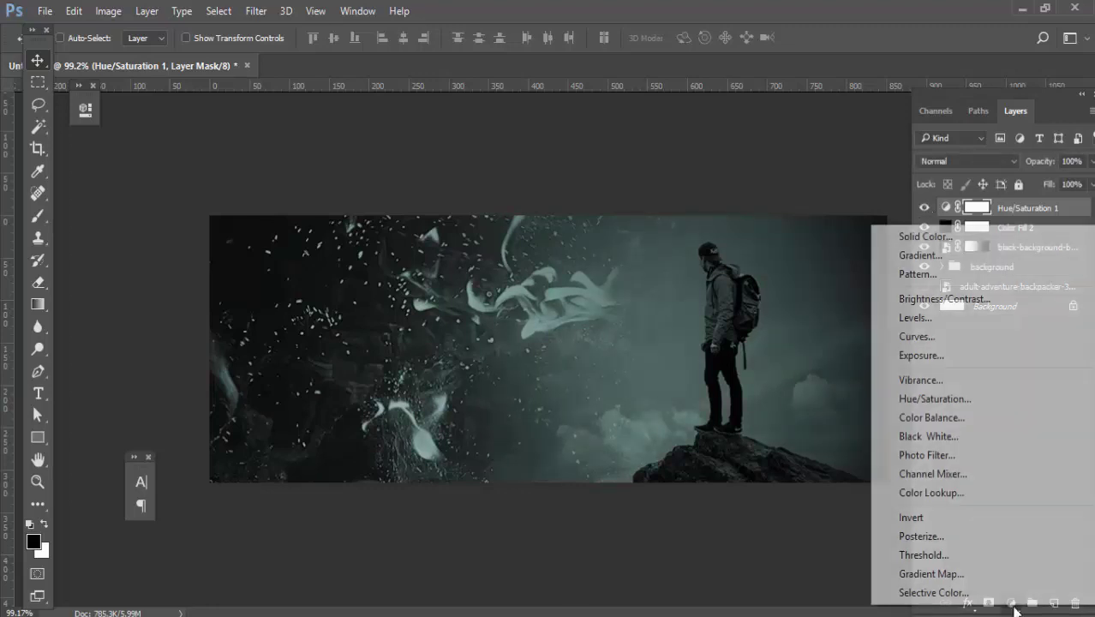
{"action": "left_click", "coordinate": [977, 491]}
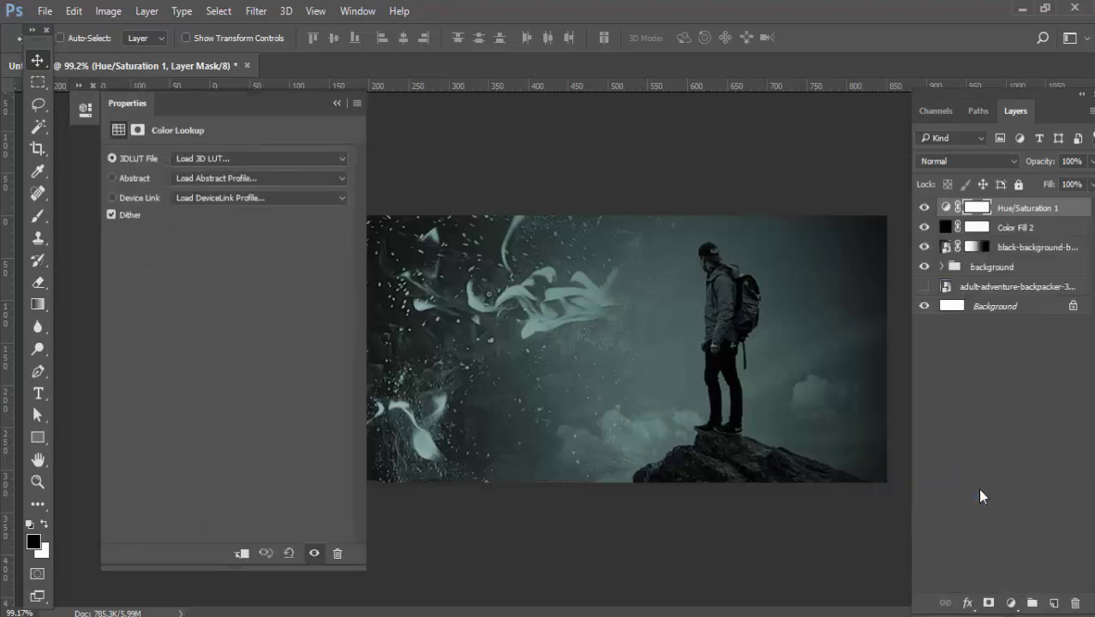
{"action": "left_click", "coordinate": [278, 158]}
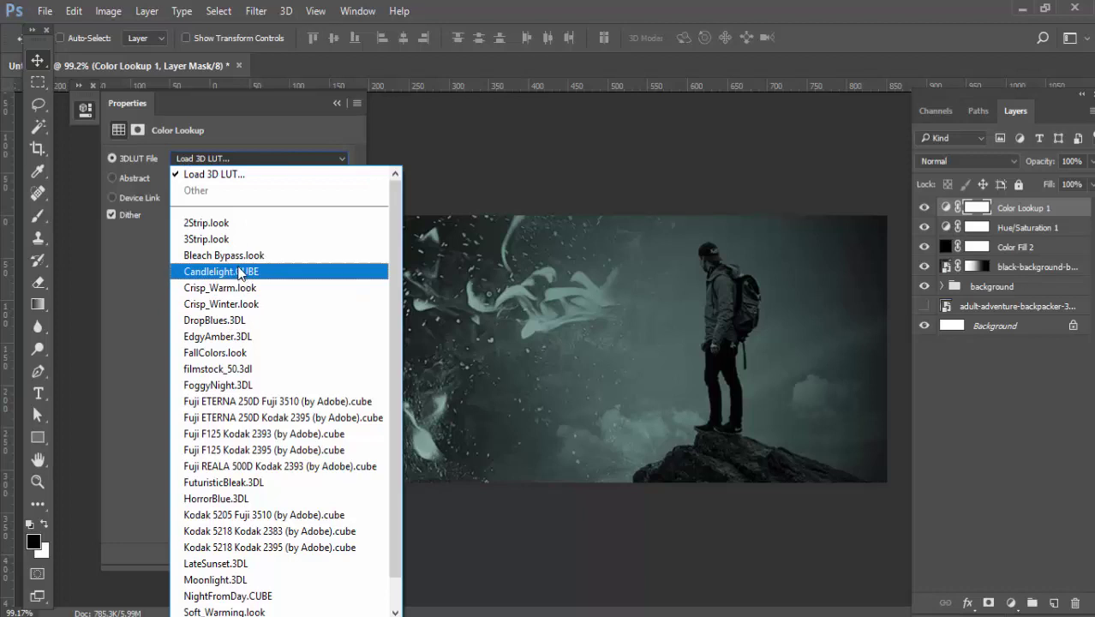
{"action": "left_click", "coordinate": [242, 288]}
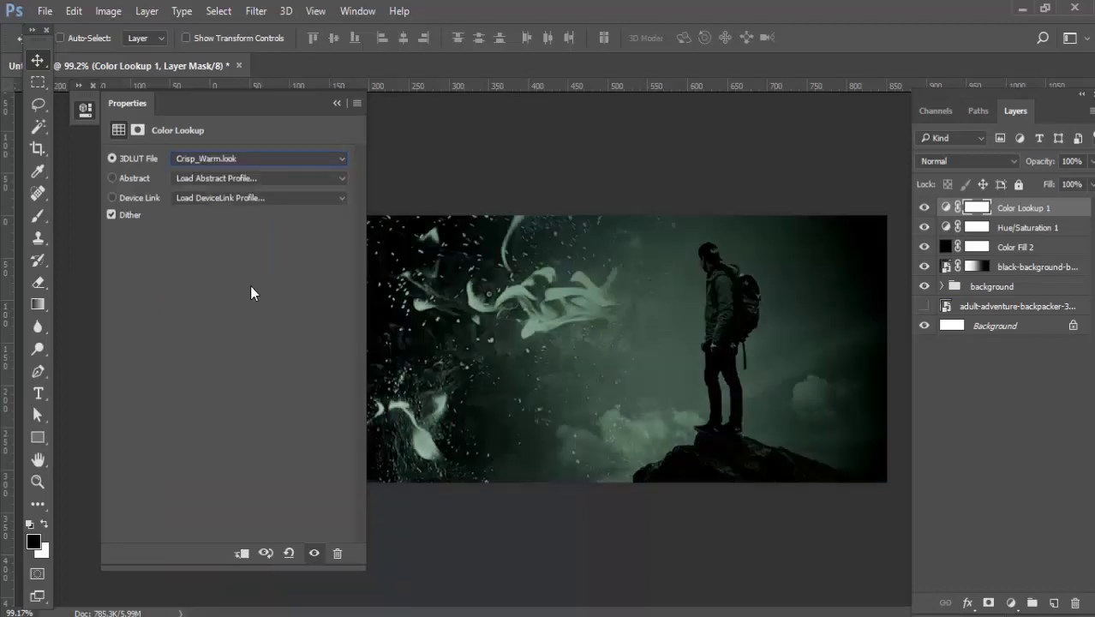
{"action": "left_click", "coordinate": [234, 158]}
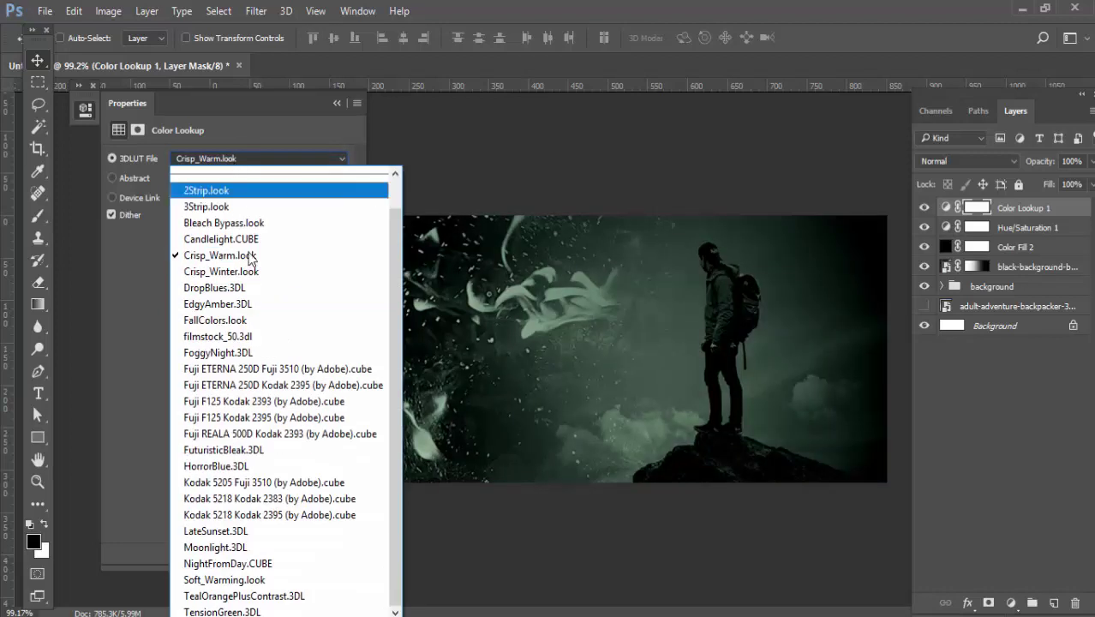
{"action": "left_click", "coordinate": [253, 353]}
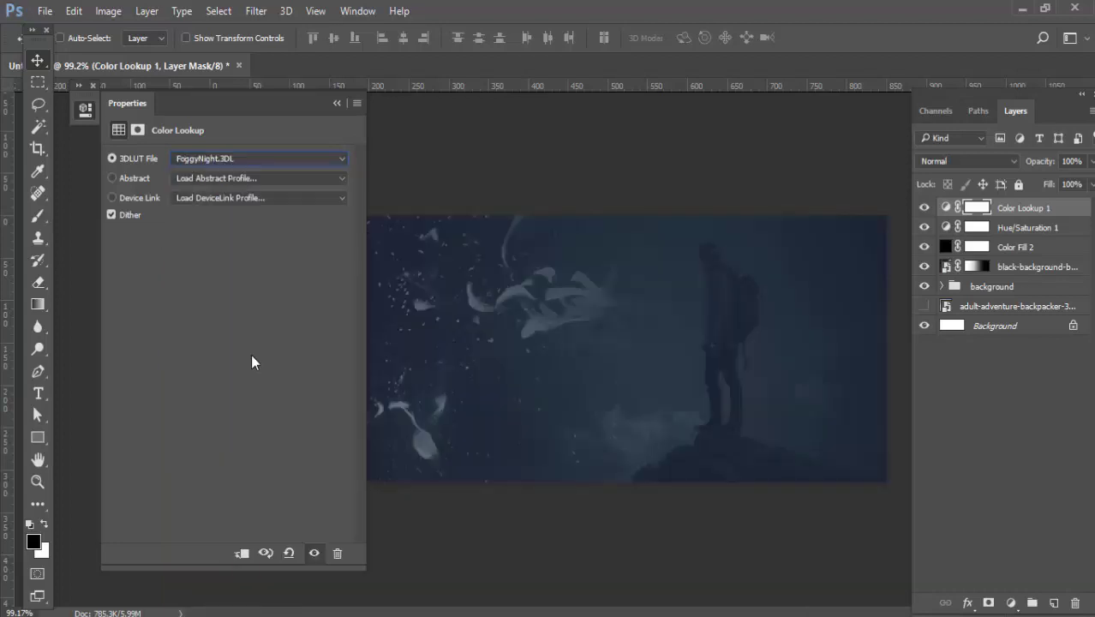
{"action": "left_click", "coordinate": [339, 105]}
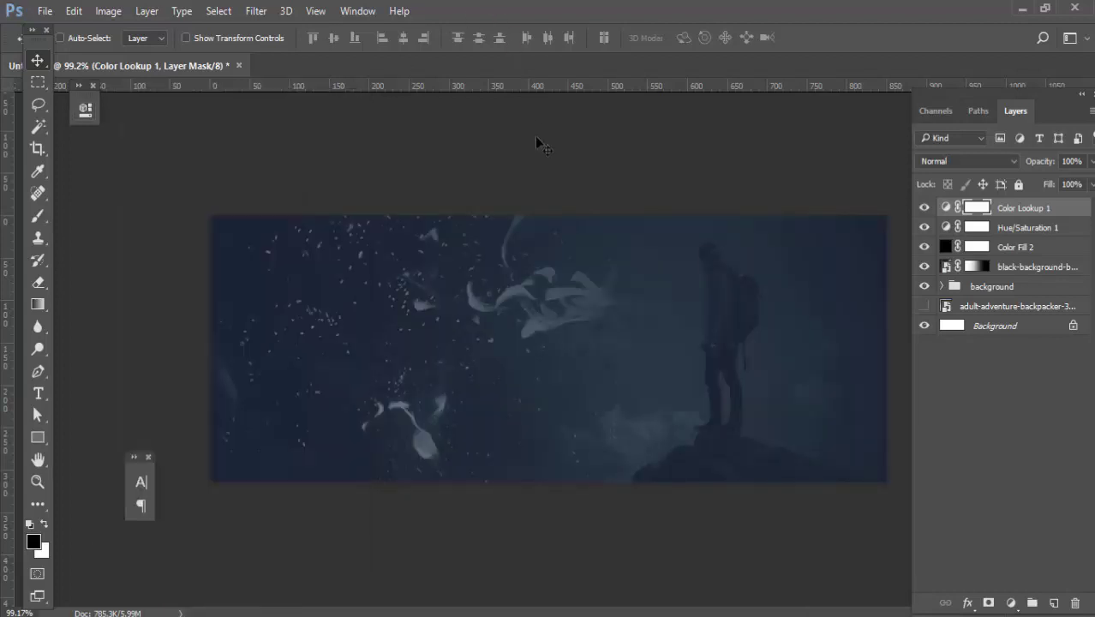
{"action": "key", "text": "1"}
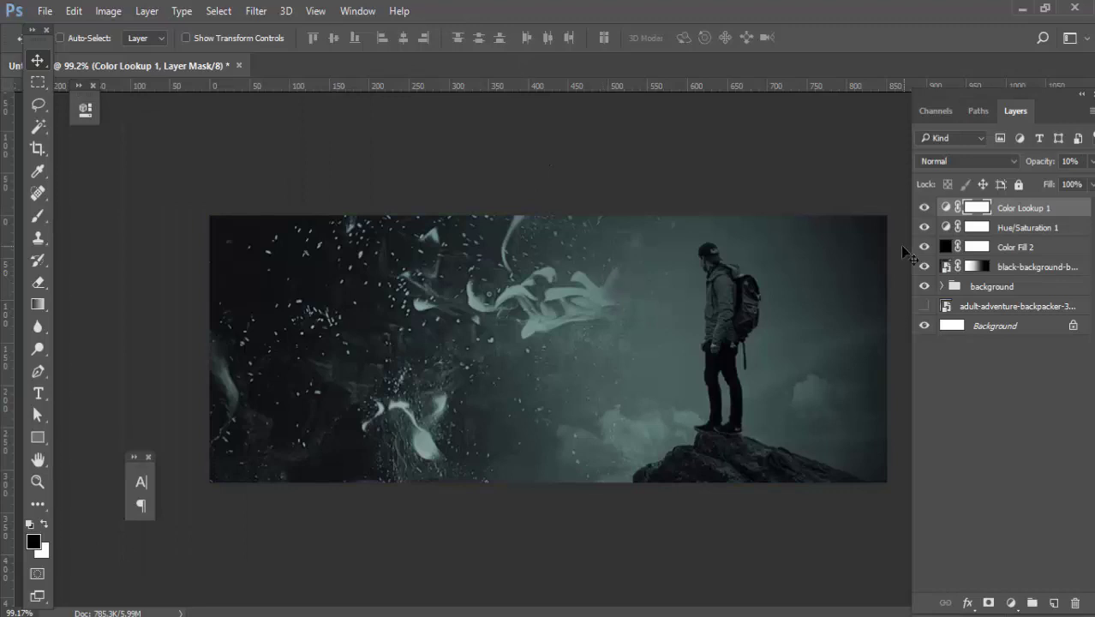
Step: Group Color Lookup 1 down through the bonfire layer into a group named 'BBQ'
{"action": "left_click", "coordinate": [1028, 272], "text": "shift"}
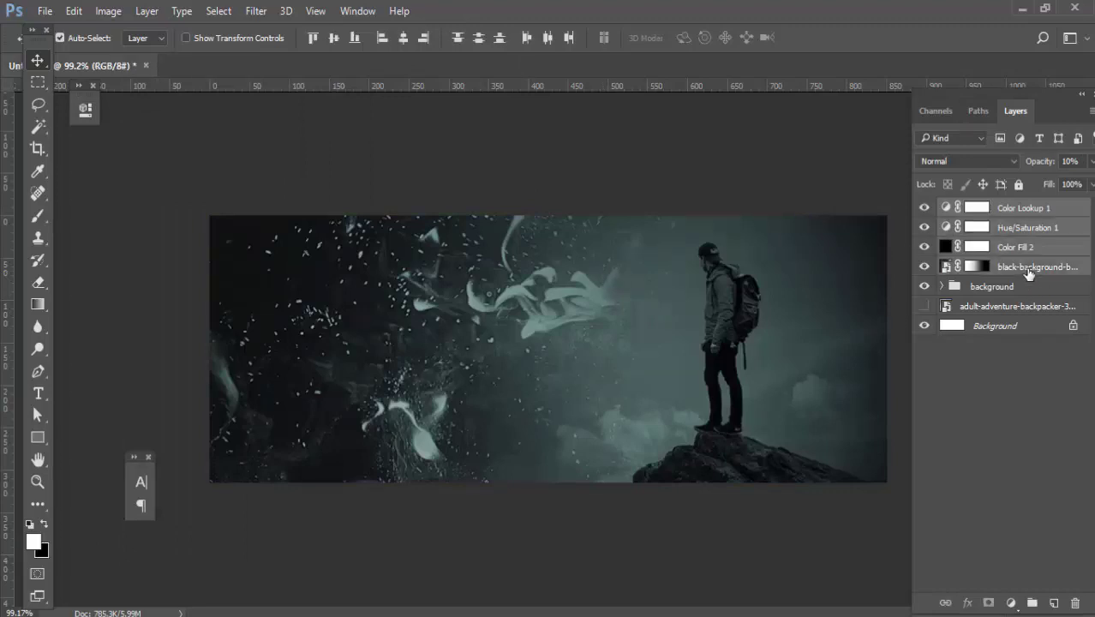
{"action": "key", "text": "ctrl+g"}
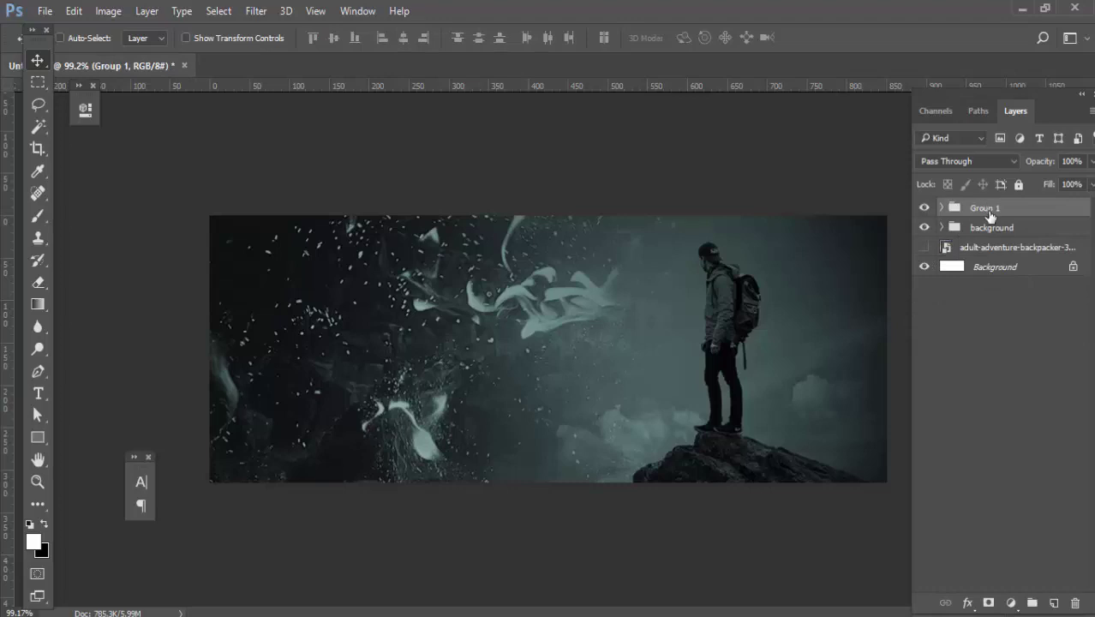
{"action": "double_click", "coordinate": [986, 208]}
{"action": "type", "text": "BBQ"}
{"action": "key", "text": "Return"}
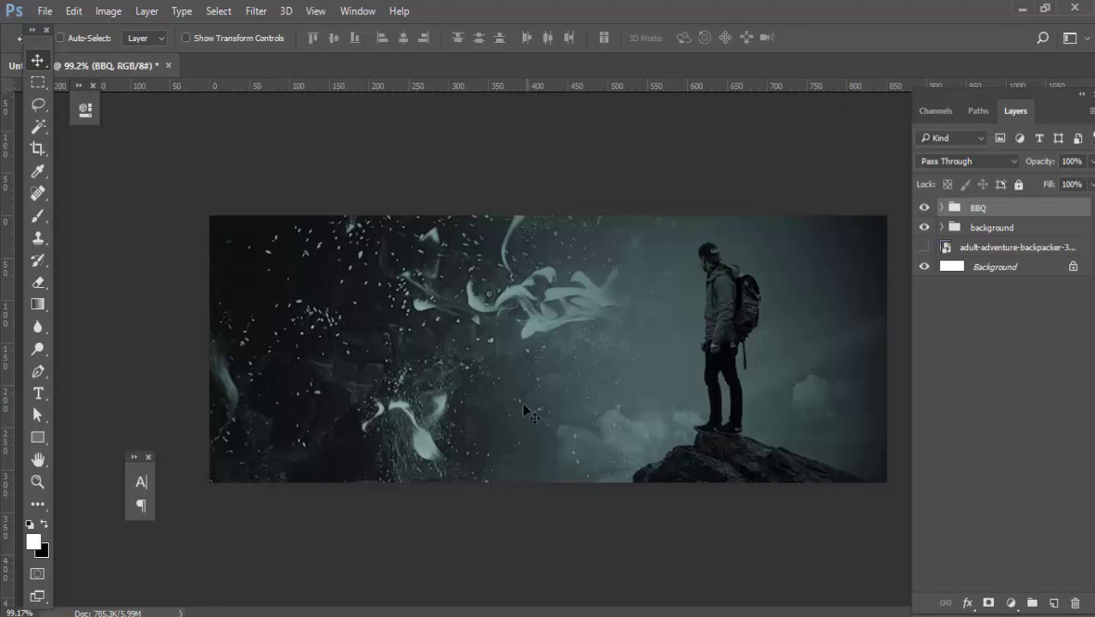
{"action": "left_click", "coordinate": [516, 563]}
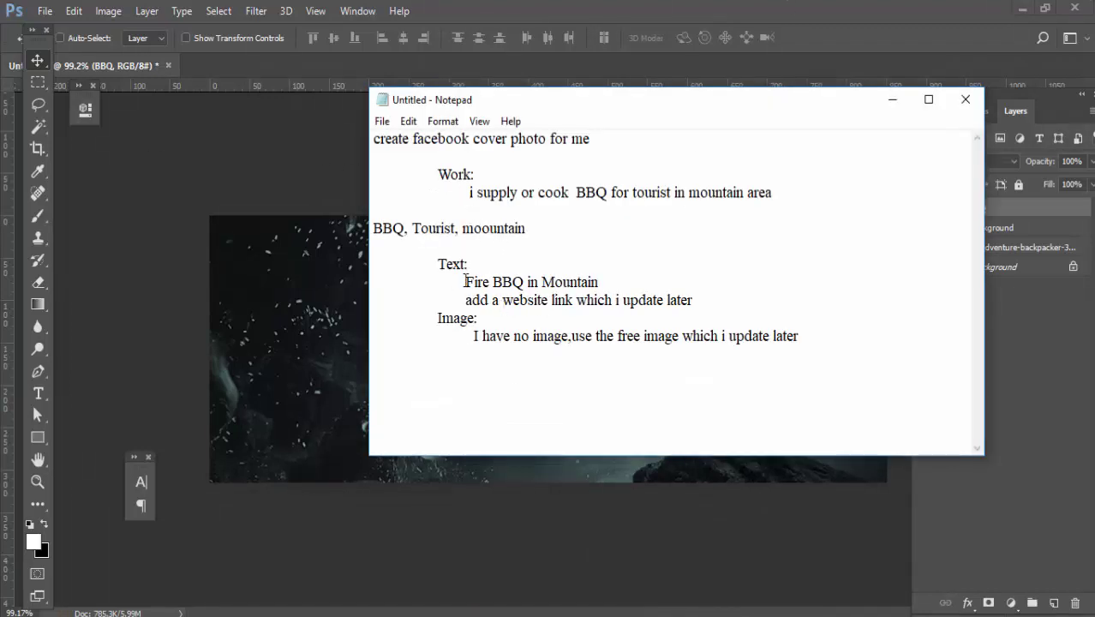
{"action": "mouse_move", "coordinate": [465, 282]}
{"action": "left_mouse_down"}
{"action": "mouse_move", "coordinate": [615, 283]}
{"action": "mouse_move", "coordinate": [469, 282]}
{"action": "mouse_move", "coordinate": [693, 300]}
{"action": "left_mouse_up"}
{"action": "key", "text": "alt+Tab"}
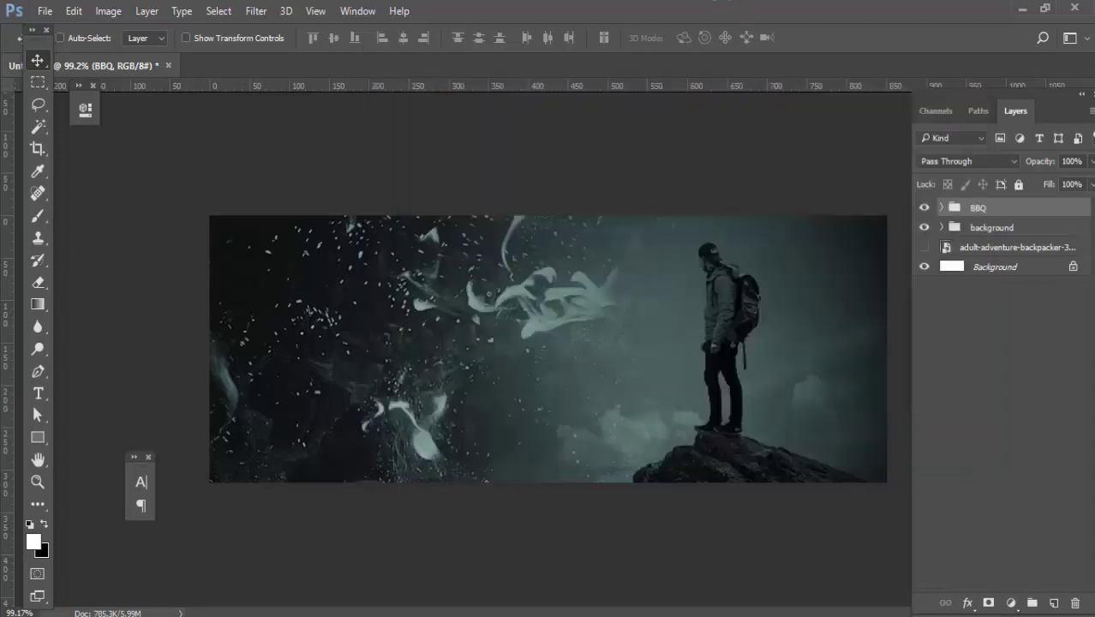
Step: Type 'fire' in white at the banner's top left
{"action": "key", "text": "t"}
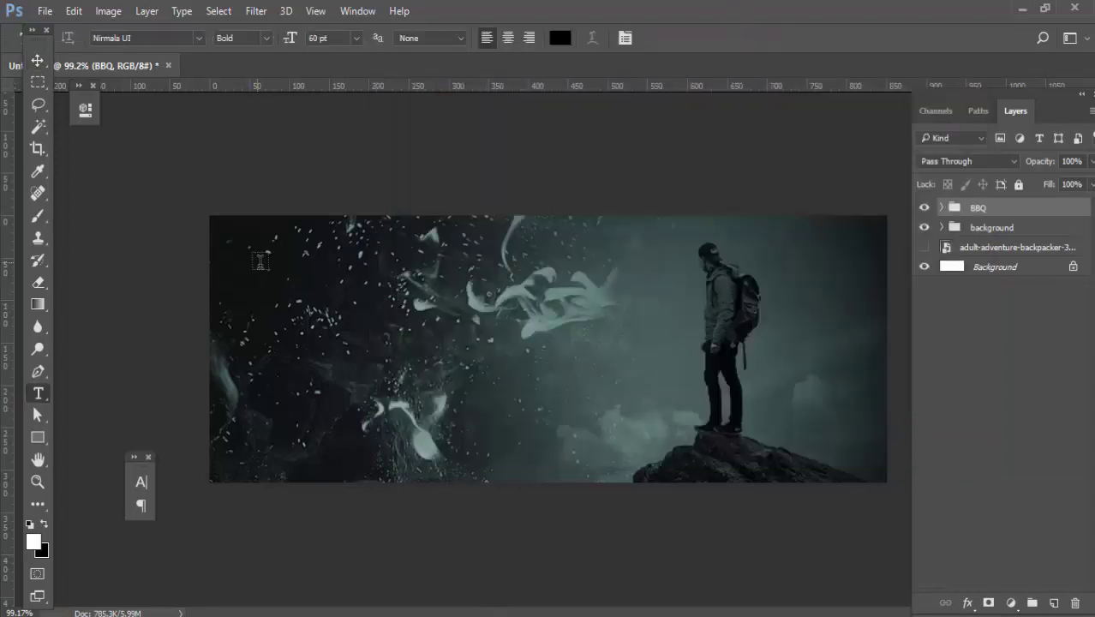
{"action": "left_click", "coordinate": [257, 263]}
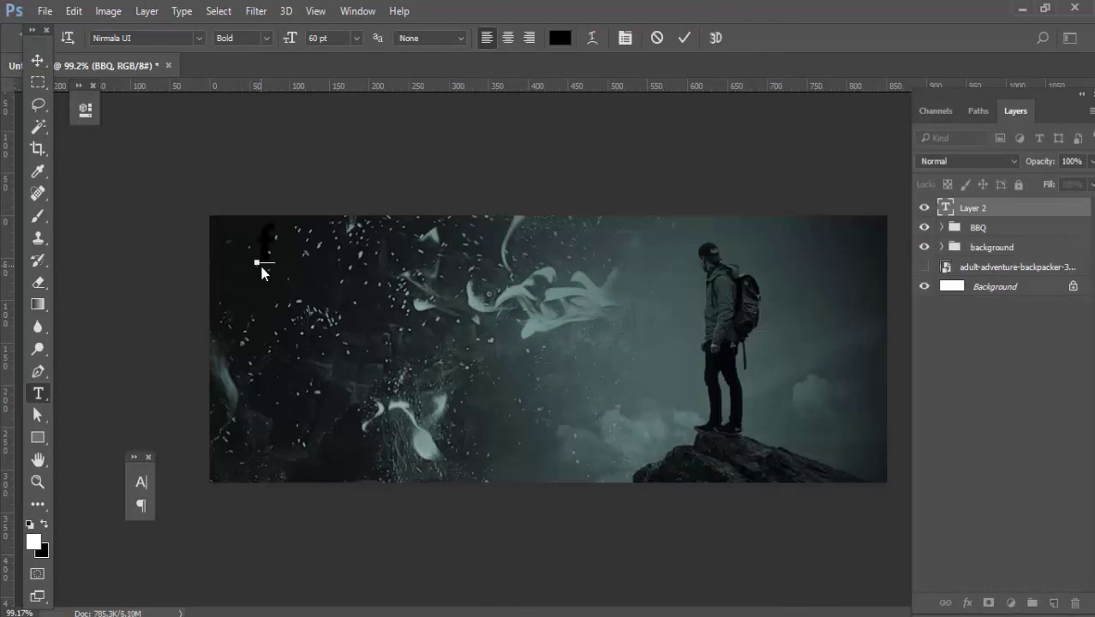
{"action": "type", "text": "ire"}
{"action": "key", "text": "ctrl+a"}
{"action": "key", "text": "ctrl+q"}
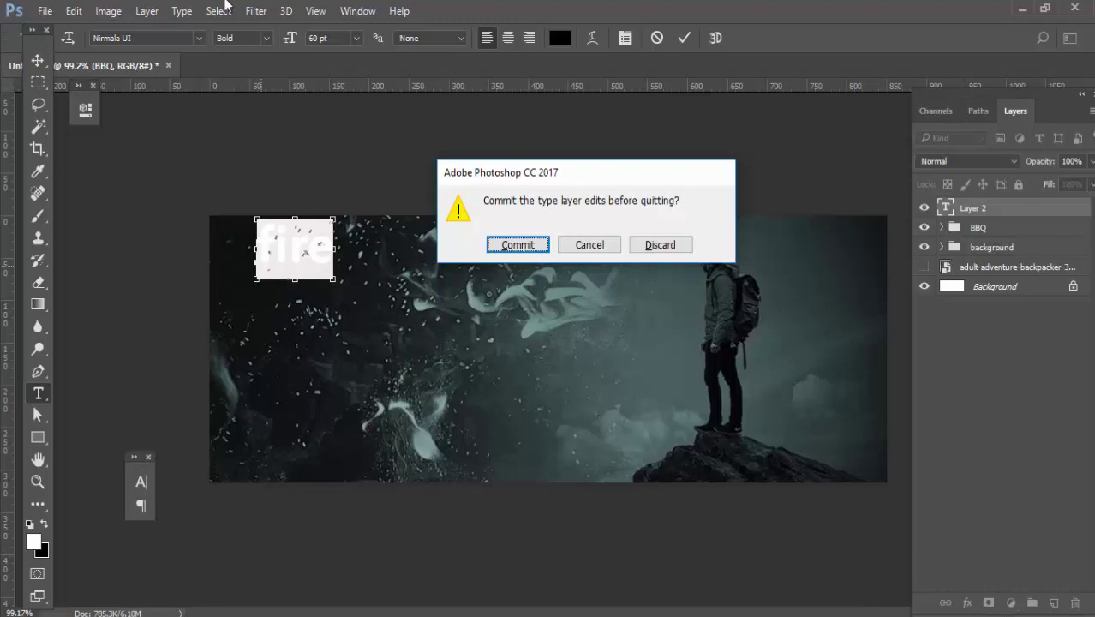
{"action": "left_click", "coordinate": [590, 245]}
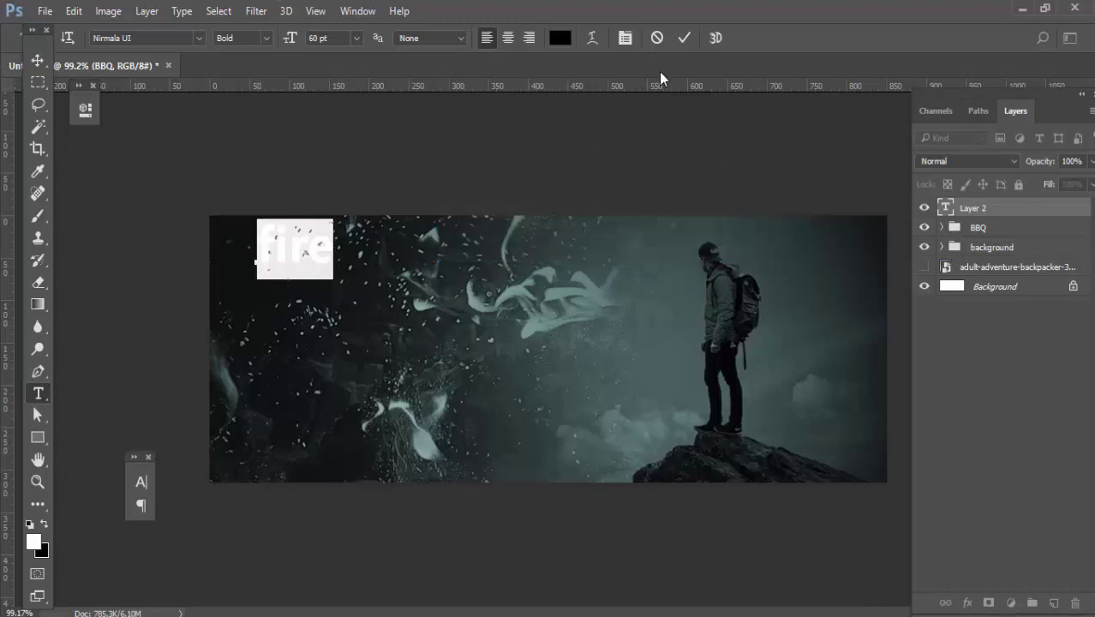
{"action": "left_click", "coordinate": [561, 38]}
{"action": "mouse_move", "coordinate": [391, 264]}
{"action": "left_mouse_down"}
{"action": "mouse_move", "coordinate": [317, 201]}
{"action": "mouse_move", "coordinate": [295, 153]}
{"action": "left_mouse_up"}
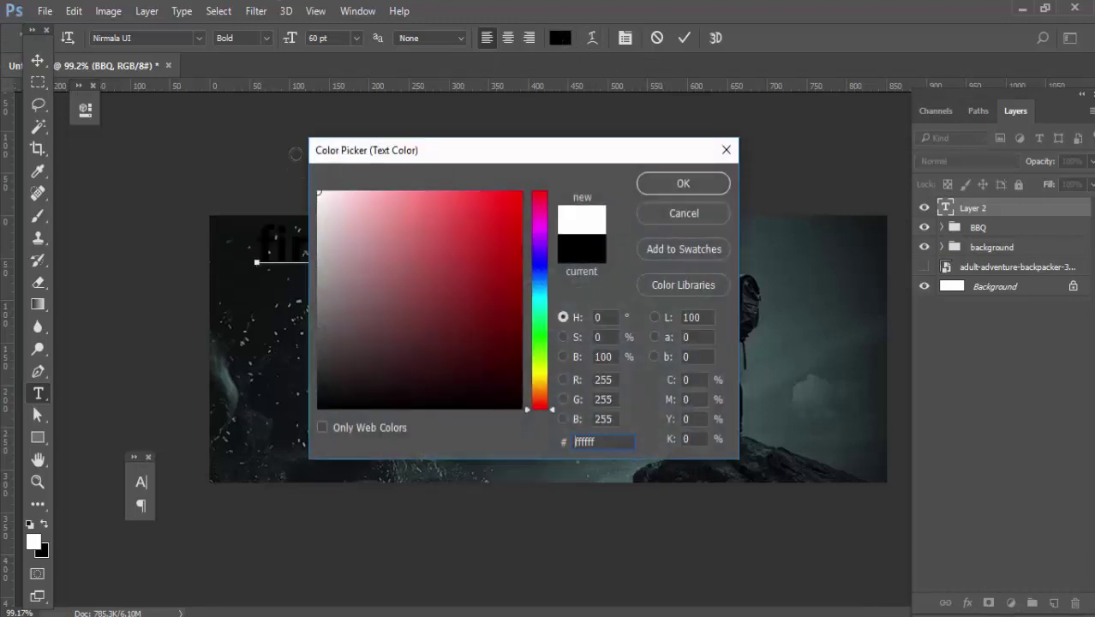
{"action": "left_click", "coordinate": [643, 186]}
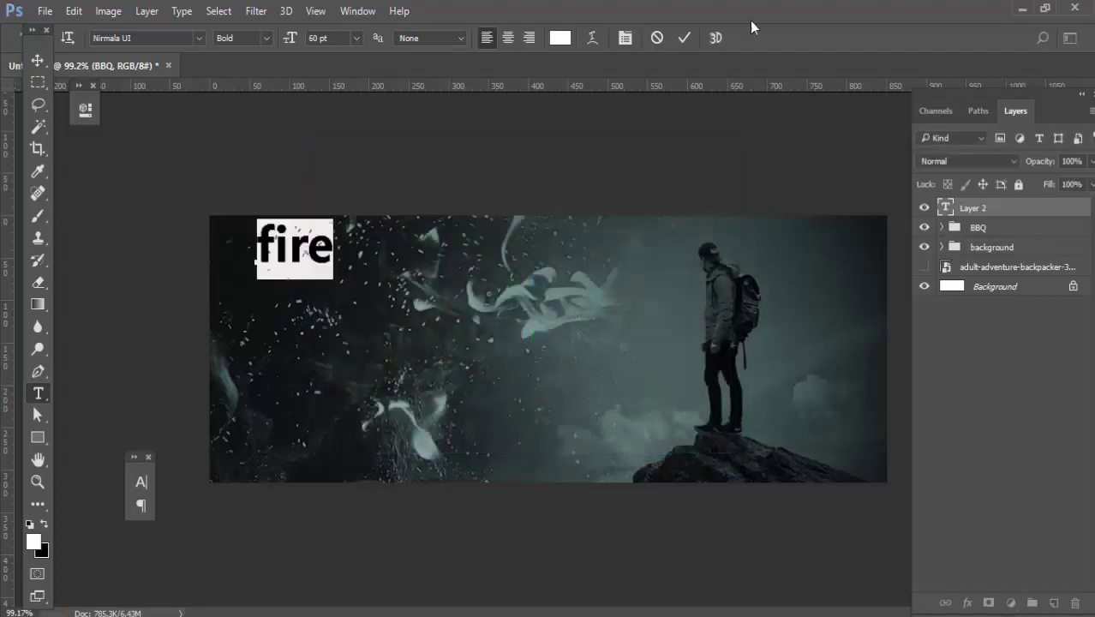
{"action": "key", "text": "ctrl+Return"}
Step: Duplicate the fire line below and retype the copy as 'BBQ'
{"action": "key", "text": "v"}
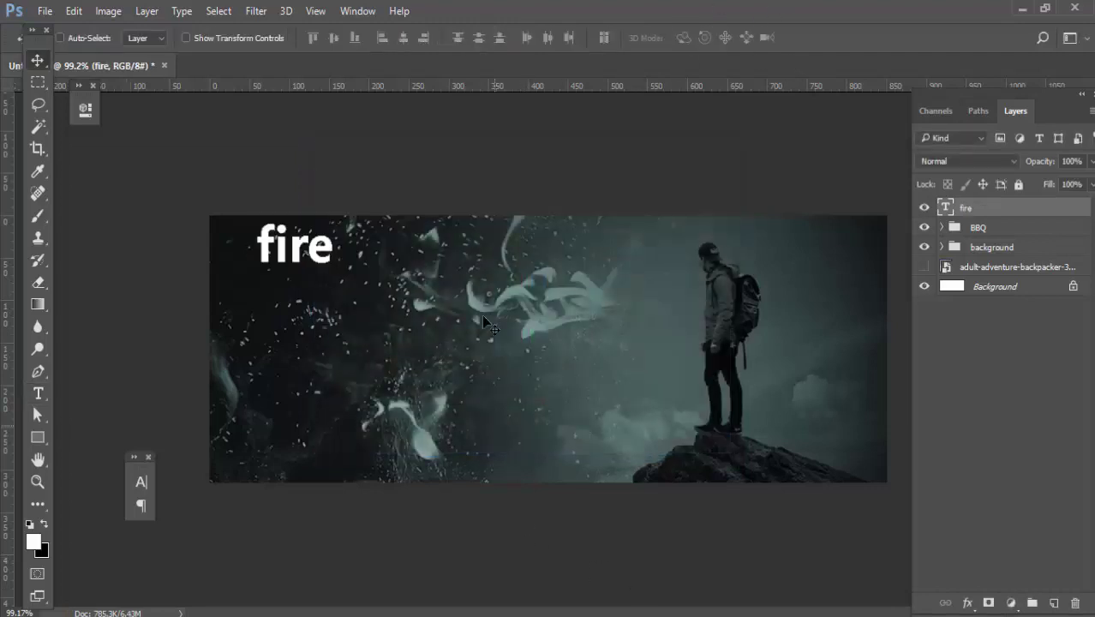
{"action": "left_click_drag", "start_coordinate": [288, 251], "coordinate": [285, 293]}
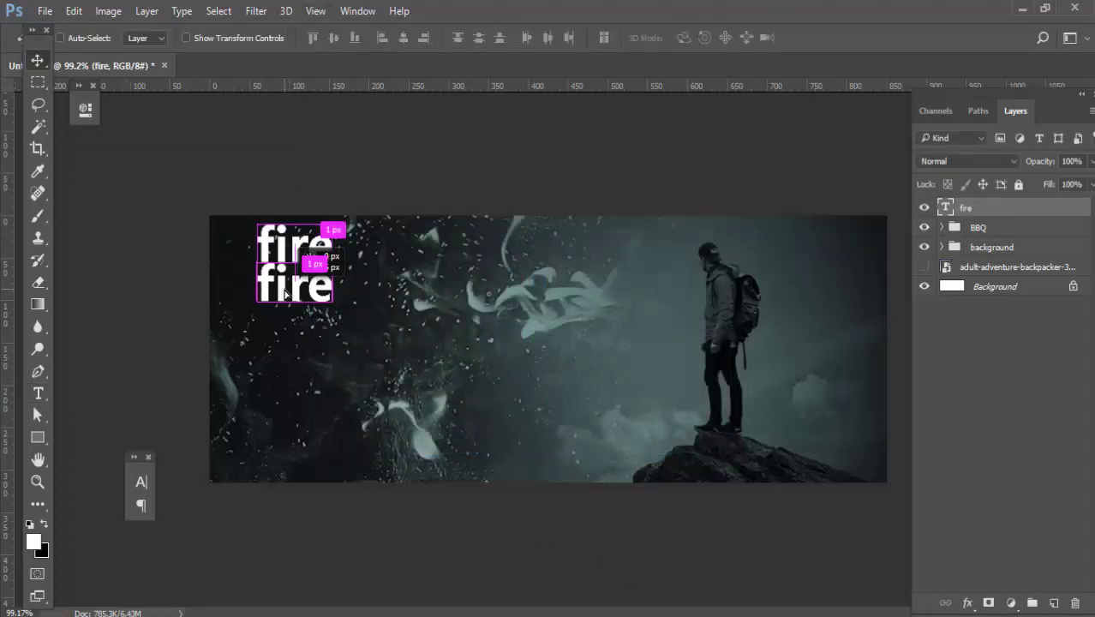
{"action": "double_click", "coordinate": [945, 208]}
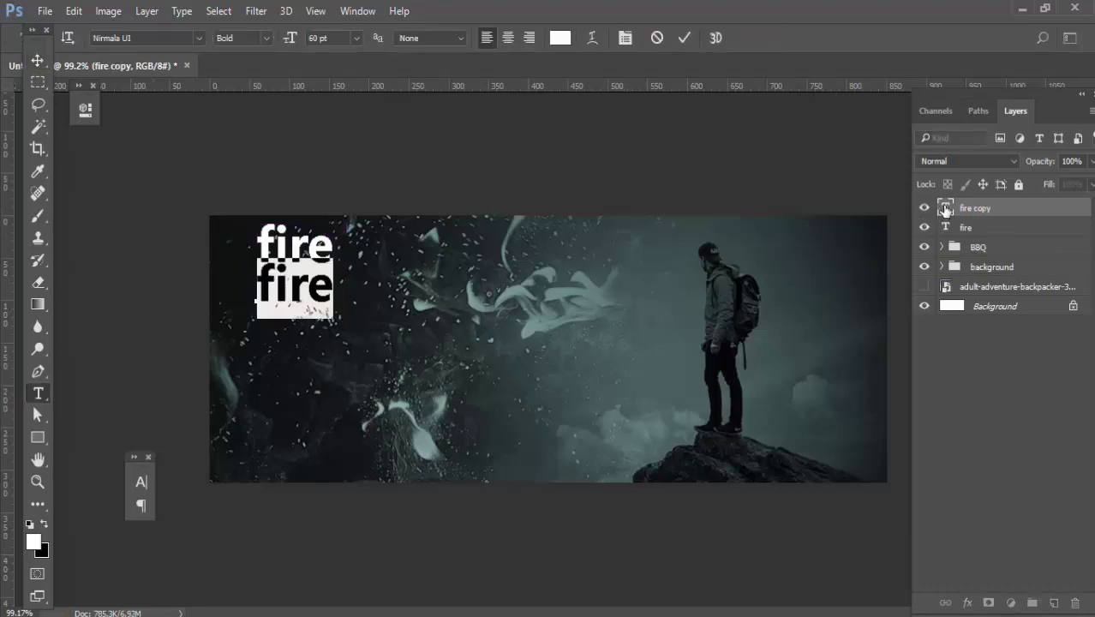
{"action": "type", "text": "BB"}
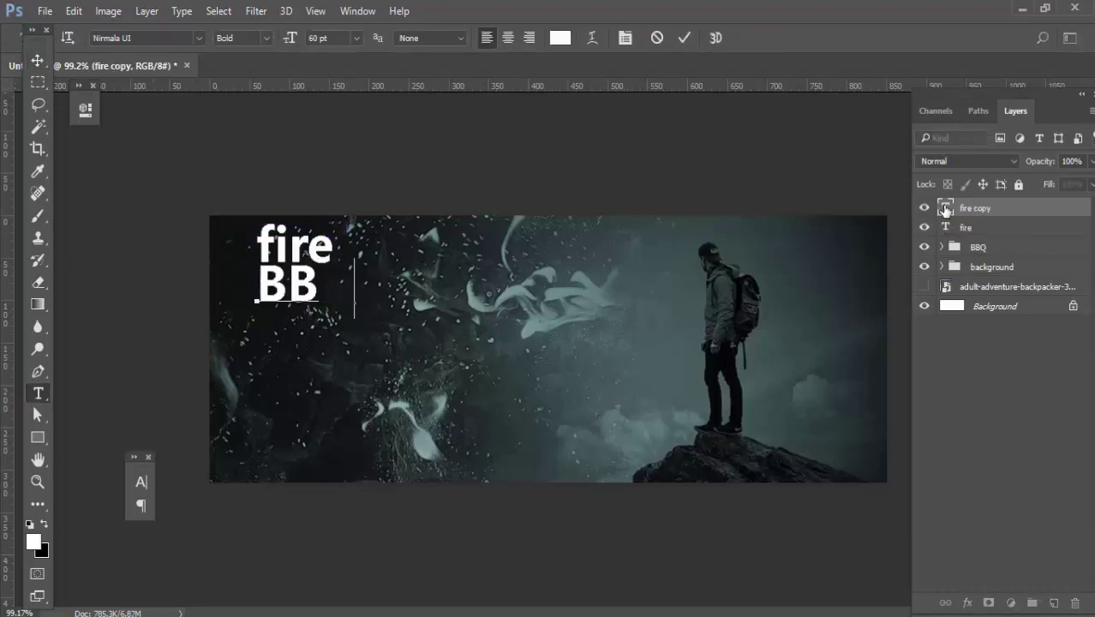
{"action": "type", "text": "Q"}
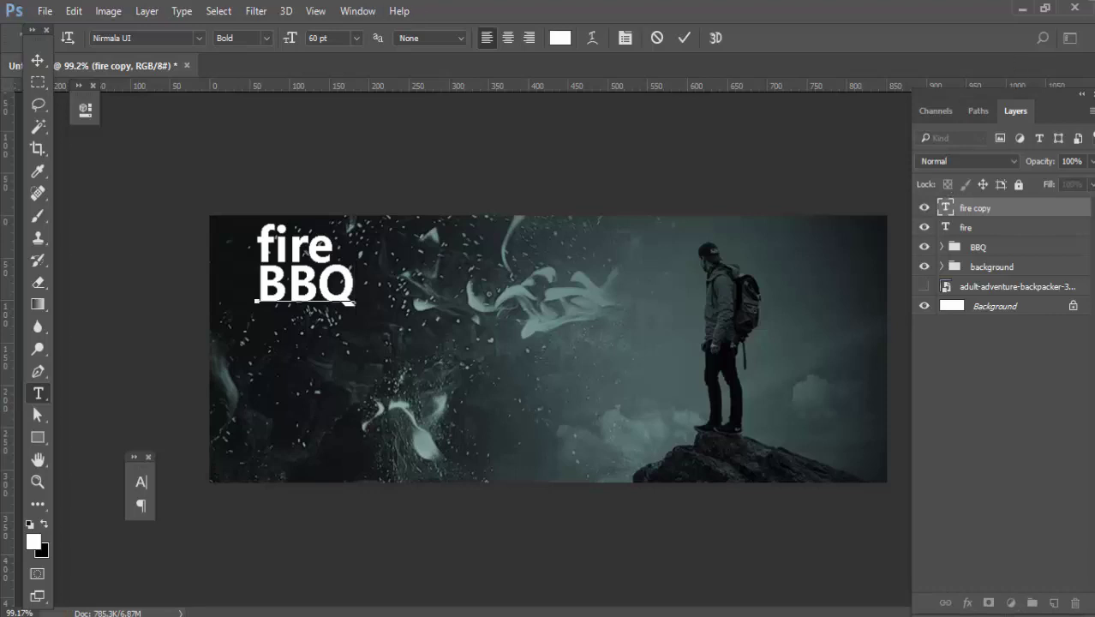
{"action": "left_click", "coordinate": [683, 38]}
{"action": "key", "text": "v"}
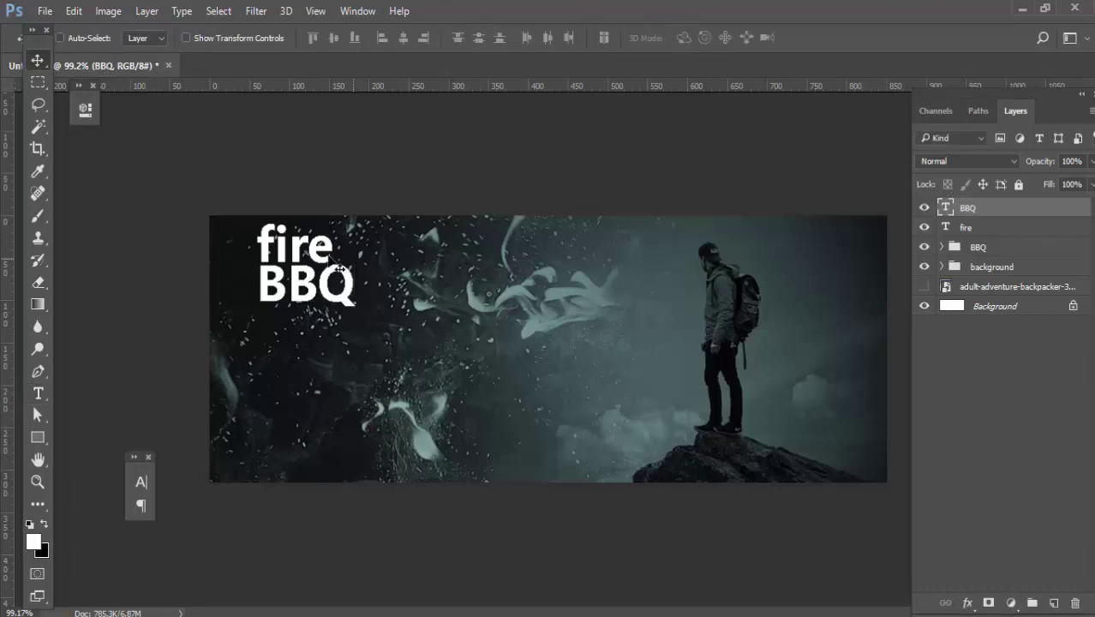
Step: Duplicate BBQ below and retype it as 'In mountain' set to All Caps
{"action": "left_click_drag", "start_coordinate": [318, 293], "coordinate": [319, 341]}
{"action": "key", "text": "r"}
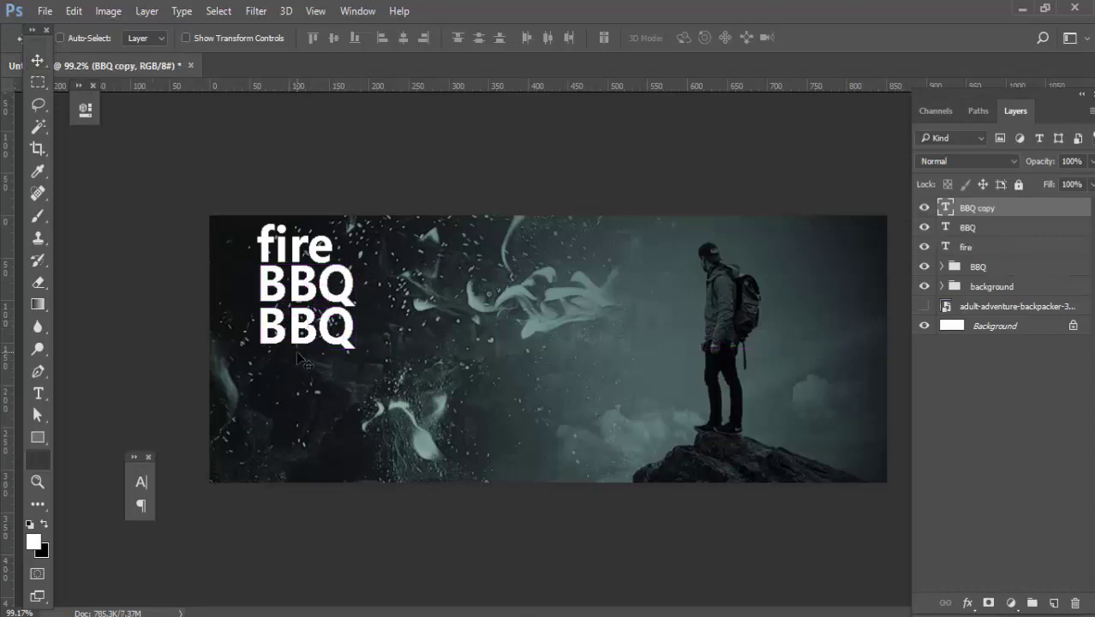
{"action": "key", "text": "t"}
{"action": "left_click", "coordinate": [296, 339]}
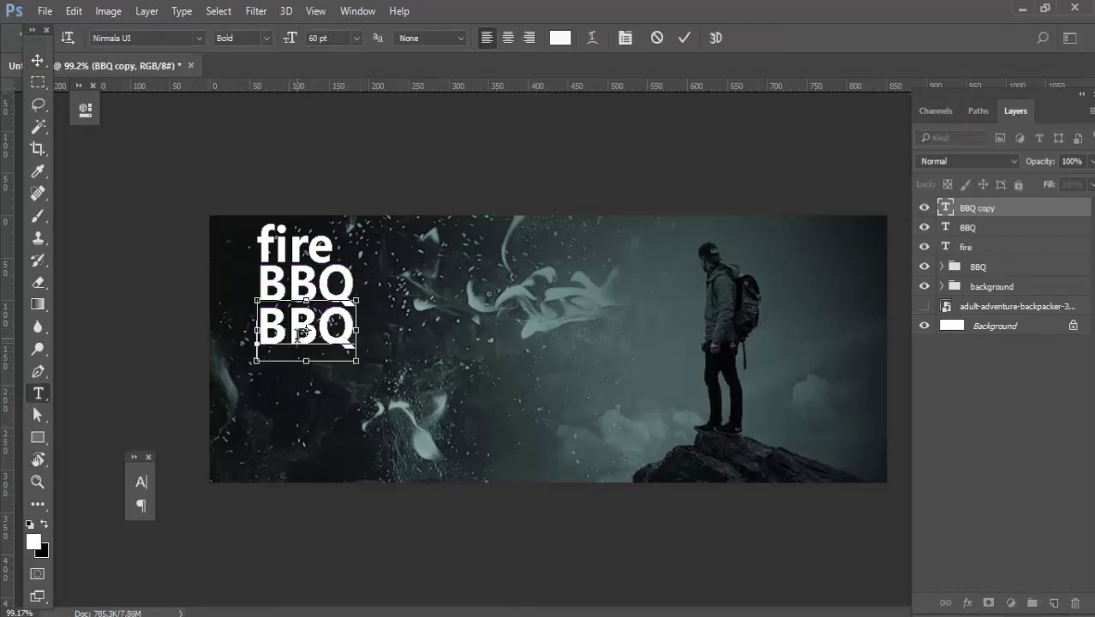
{"action": "key", "text": "ctrl+a"}
{"action": "type", "text": "In"}
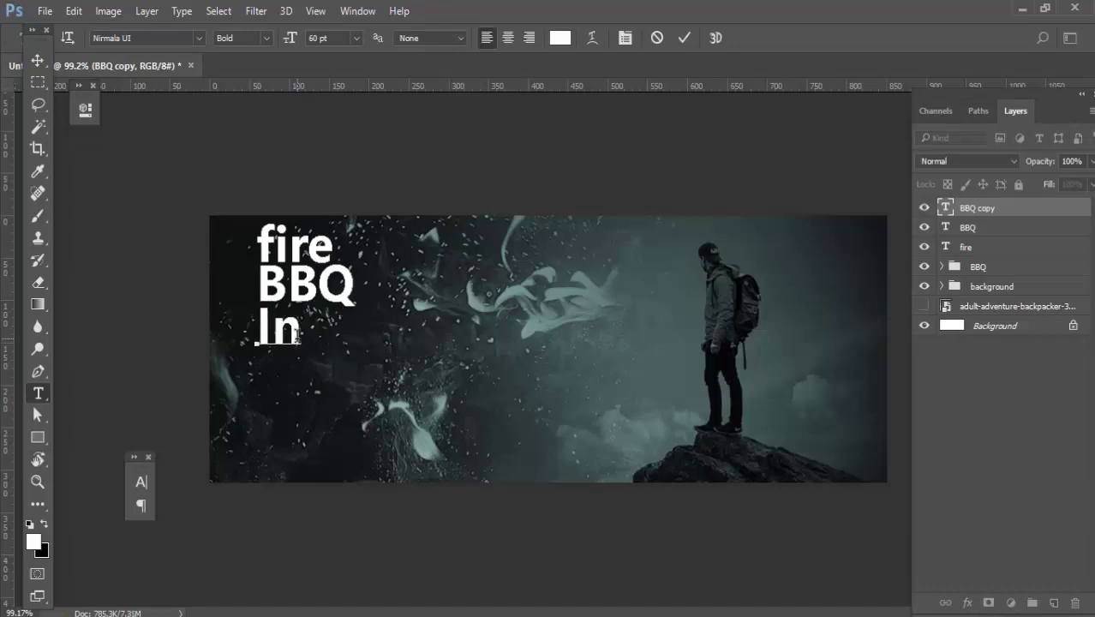
{"action": "type", "text": " moun"}
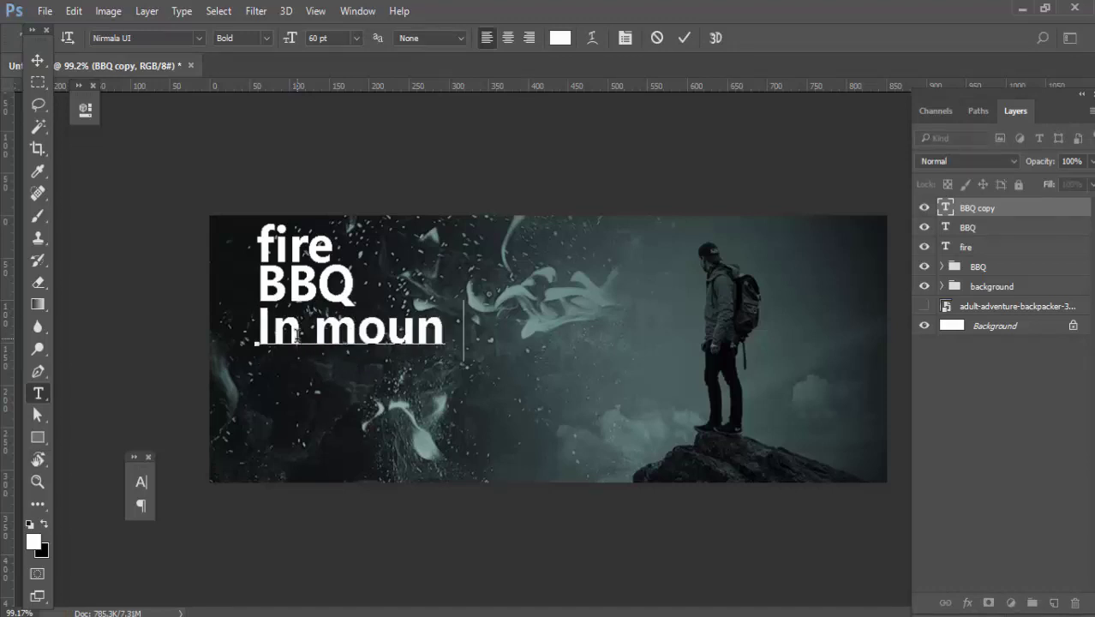
{"action": "type", "text": "tain"}
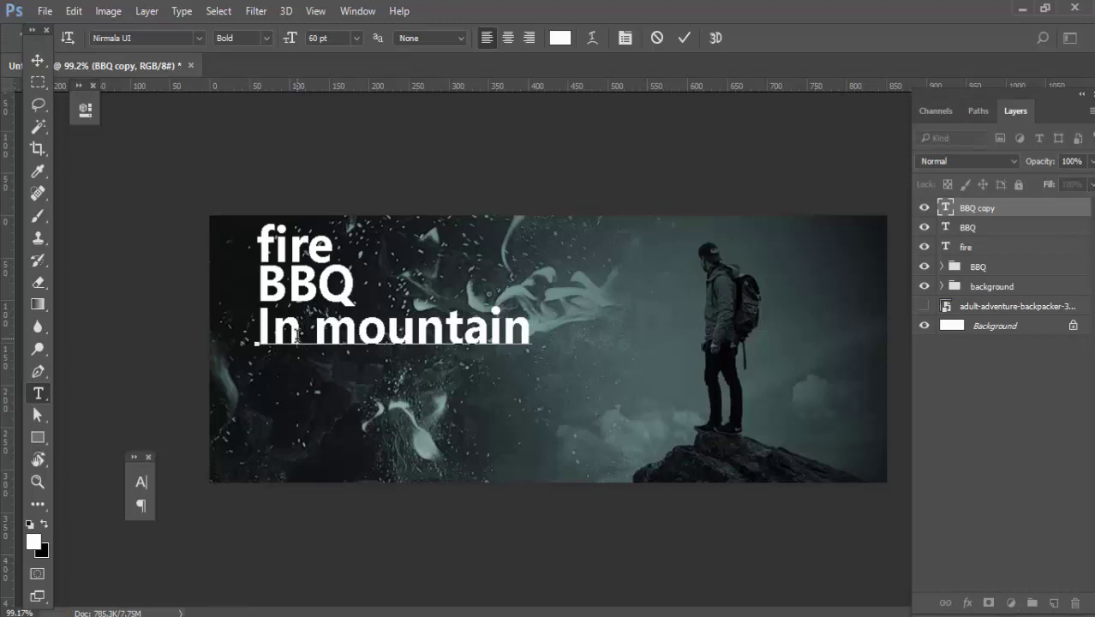
{"action": "key", "text": "ctrl+a"}
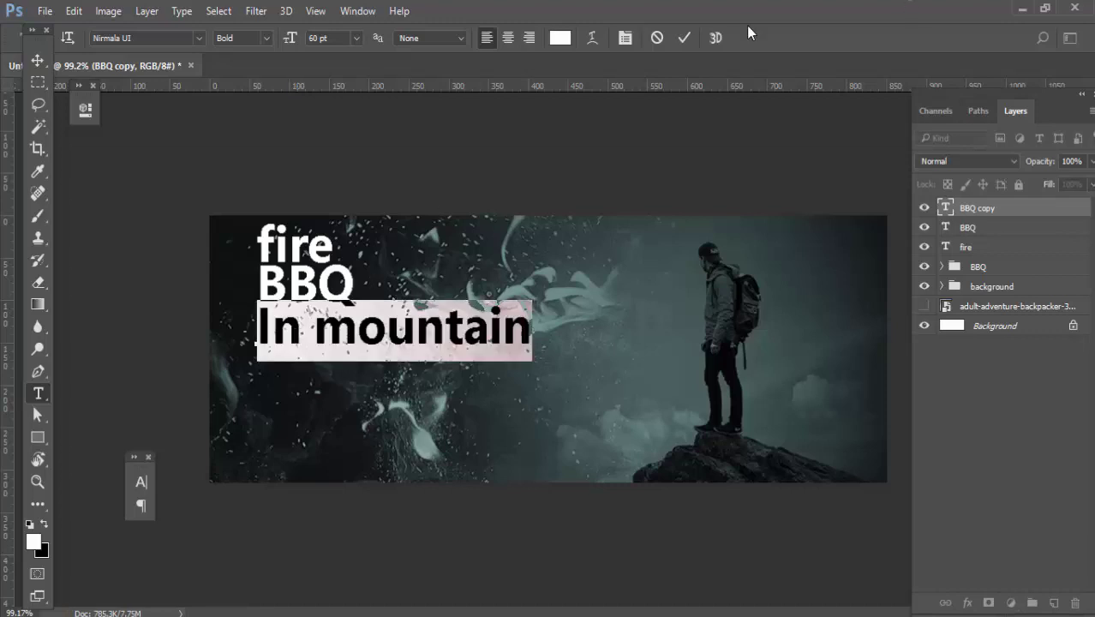
{"action": "left_click", "coordinate": [625, 47]}
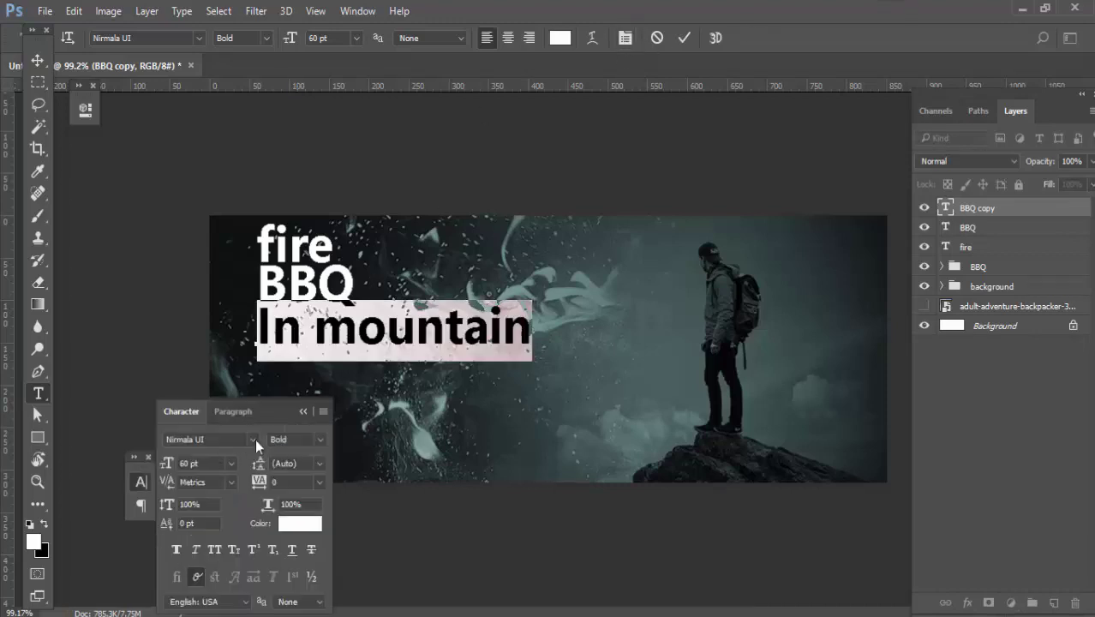
{"action": "mouse_move", "coordinate": [302, 414]}
{"action": "left_mouse_down"}
{"action": "mouse_move", "coordinate": [761, 137]}
{"action": "mouse_move", "coordinate": [850, 101]}
{"action": "left_mouse_up"}
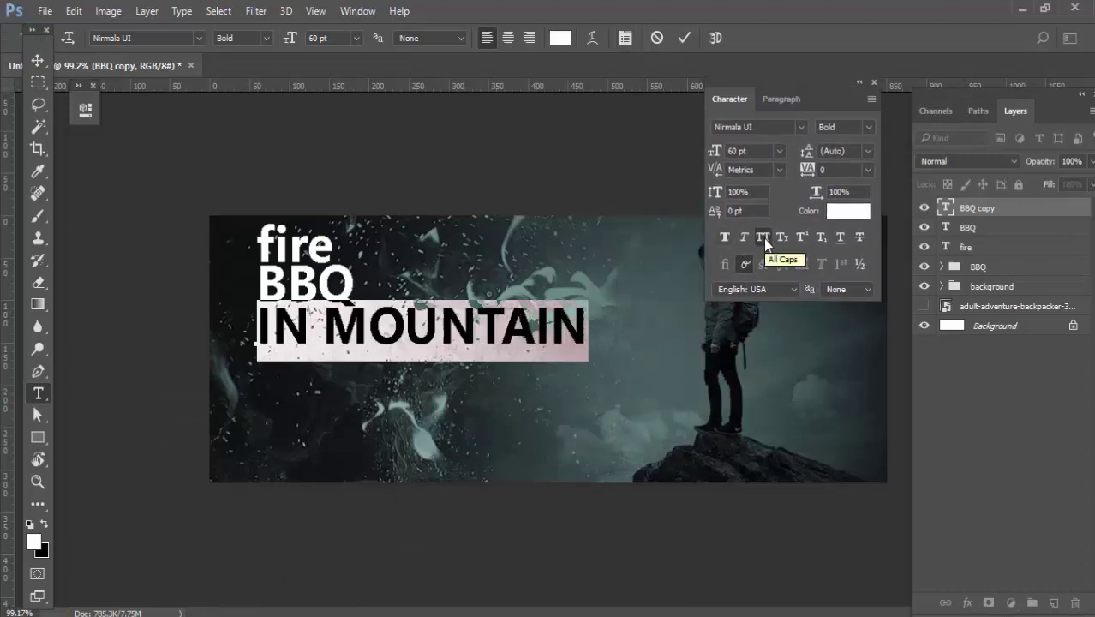
{"action": "left_click", "coordinate": [763, 238]}
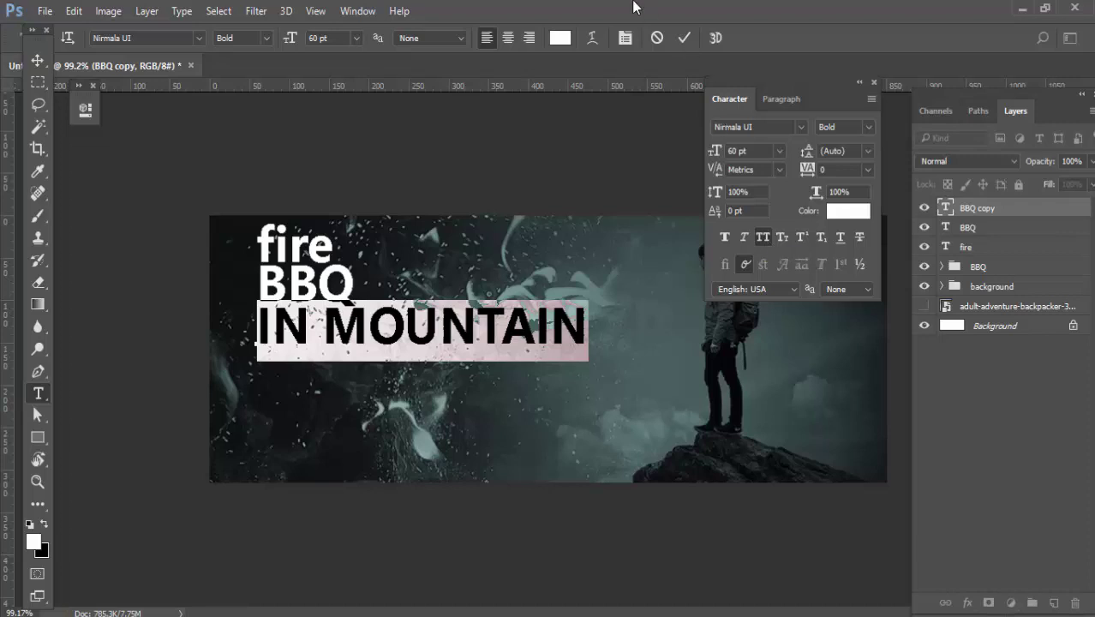
{"action": "left_click", "coordinate": [685, 38]}
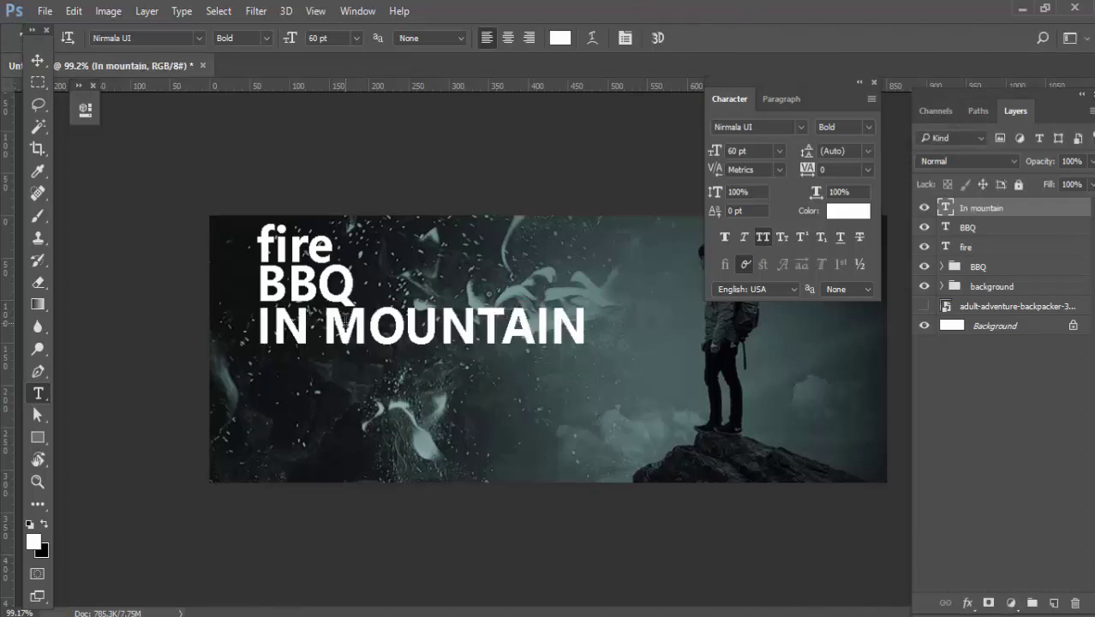
Step: Nudge the IN MOUNTAIN line into place and select the BBQ layer
{"action": "key", "text": "v"}
{"action": "key", "text": "Down"}
{"action": "key", "text": "Down"}
{"action": "key", "text": "Down"}
{"action": "key", "text": "Down"}
{"action": "key", "text": "Down"}
{"action": "key", "text": "Down"}
{"action": "key", "text": "Down"}
{"action": "key", "text": "Down"}
{"action": "key", "text": "Down"}
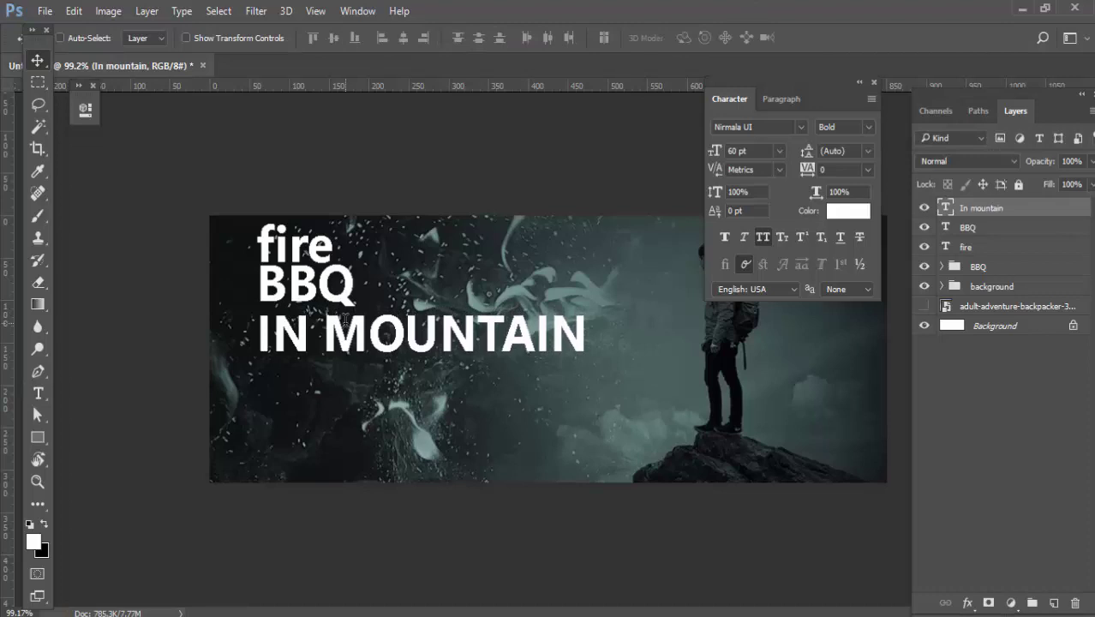
{"action": "key", "text": "Up"}
{"action": "key", "text": "Up"}
{"action": "key", "text": "Up"}
{"action": "key", "text": "Up"}
{"action": "key", "text": "Up"}
{"action": "key", "text": "Up"}
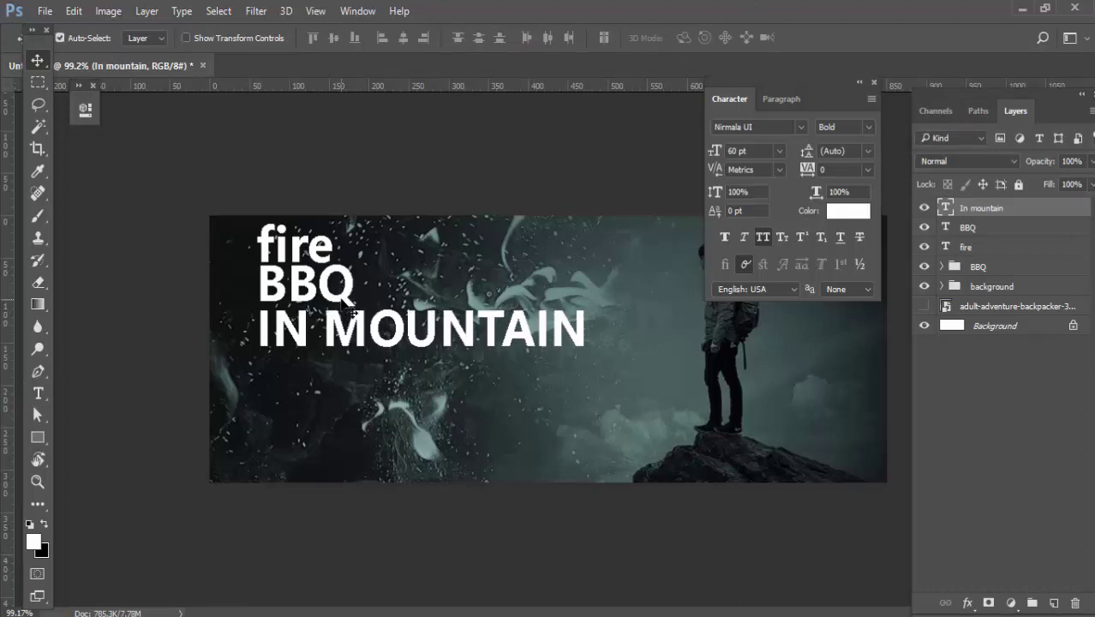
{"action": "left_click", "coordinate": [350, 303]}
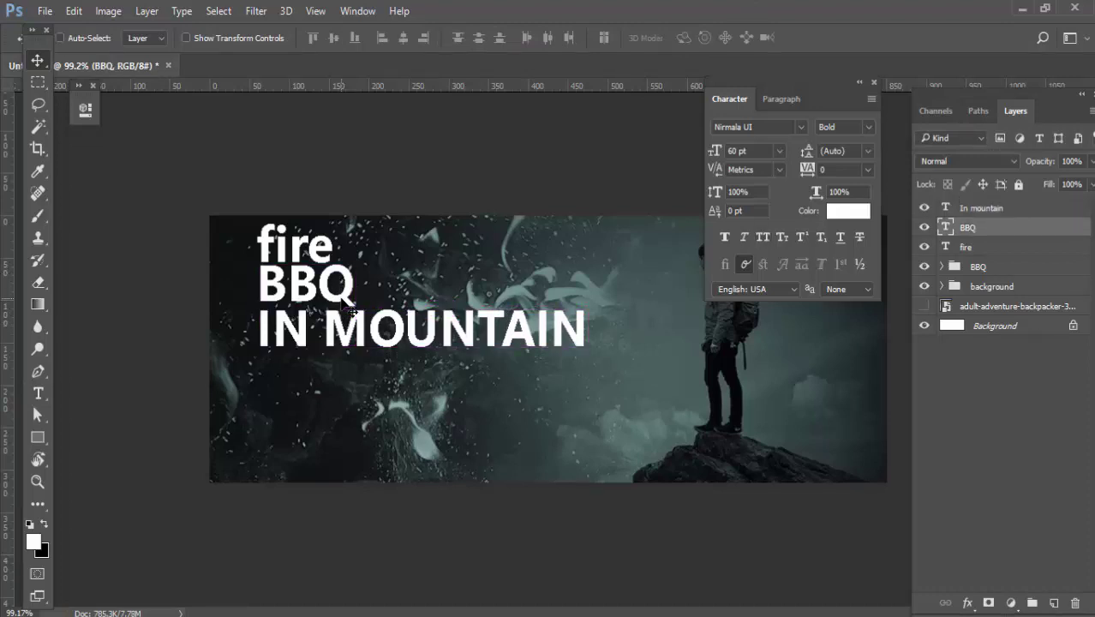
Step: Change the IN MOUNTAIN font to Roboto with Medium weight
{"action": "key", "text": "t"}
{"action": "left_click", "coordinate": [447, 347]}
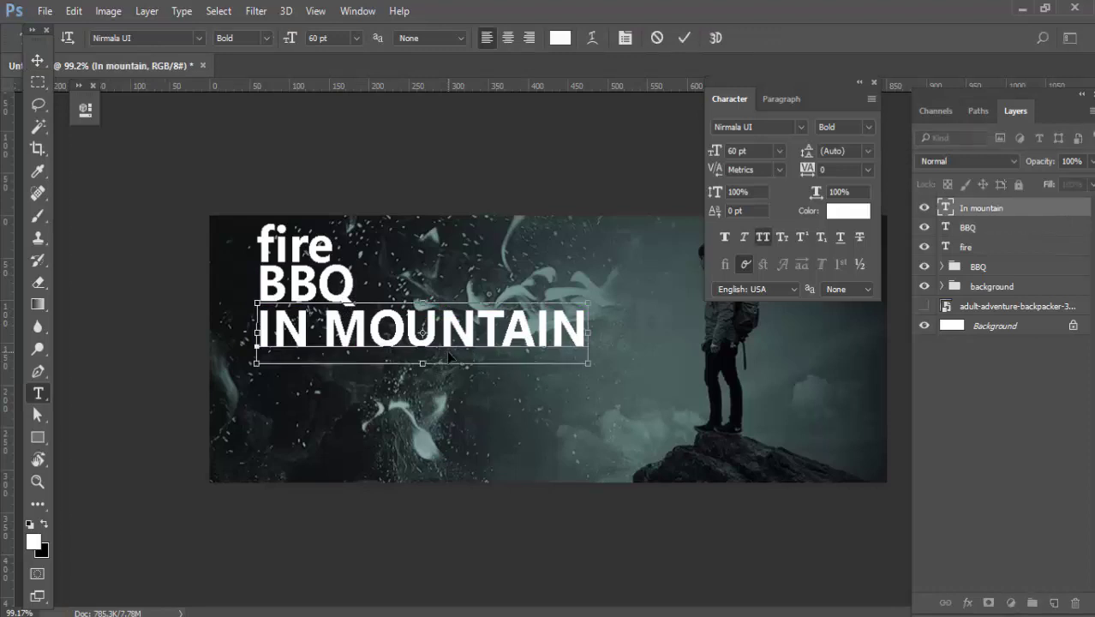
{"action": "key", "text": "ctrl+a"}
{"action": "left_click", "coordinate": [780, 127]}
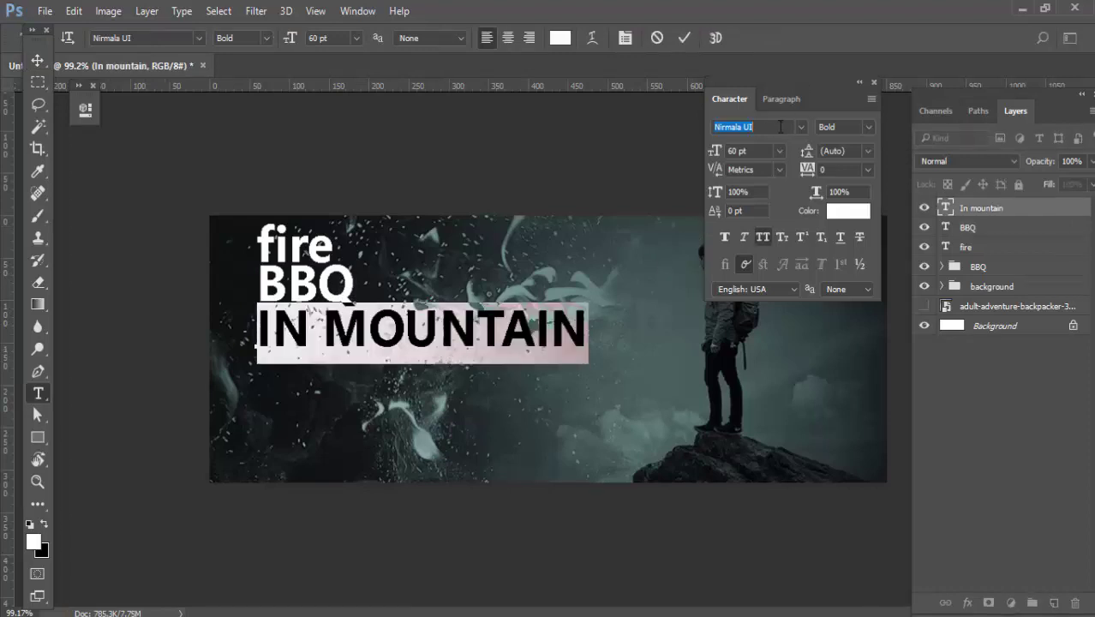
{"action": "type", "text": "Roboto"}
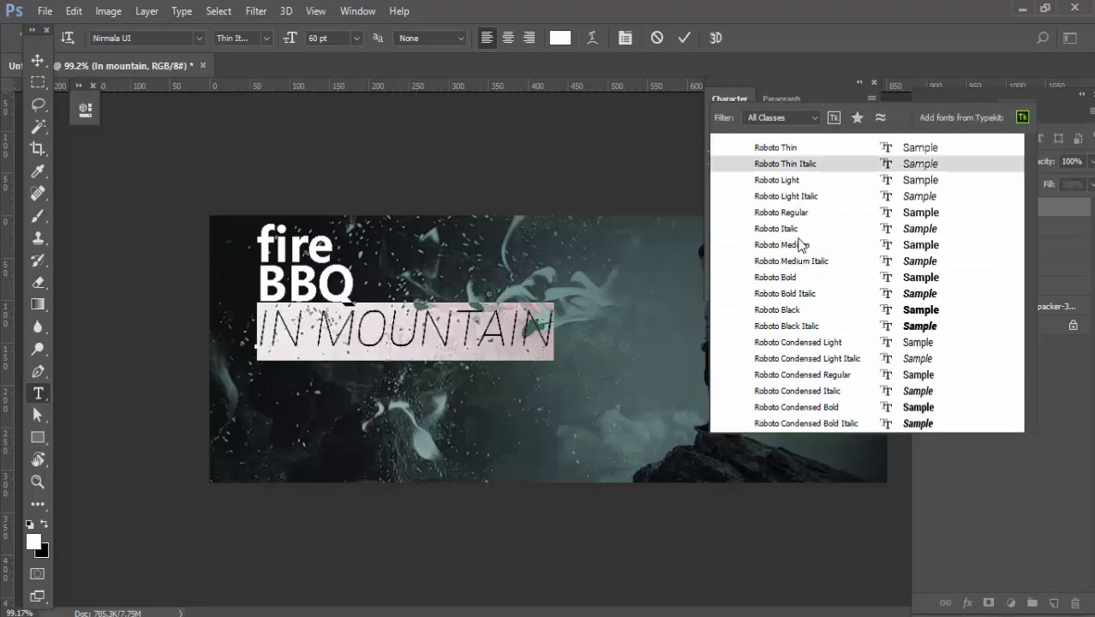
{"action": "left_click", "coordinate": [794, 275]}
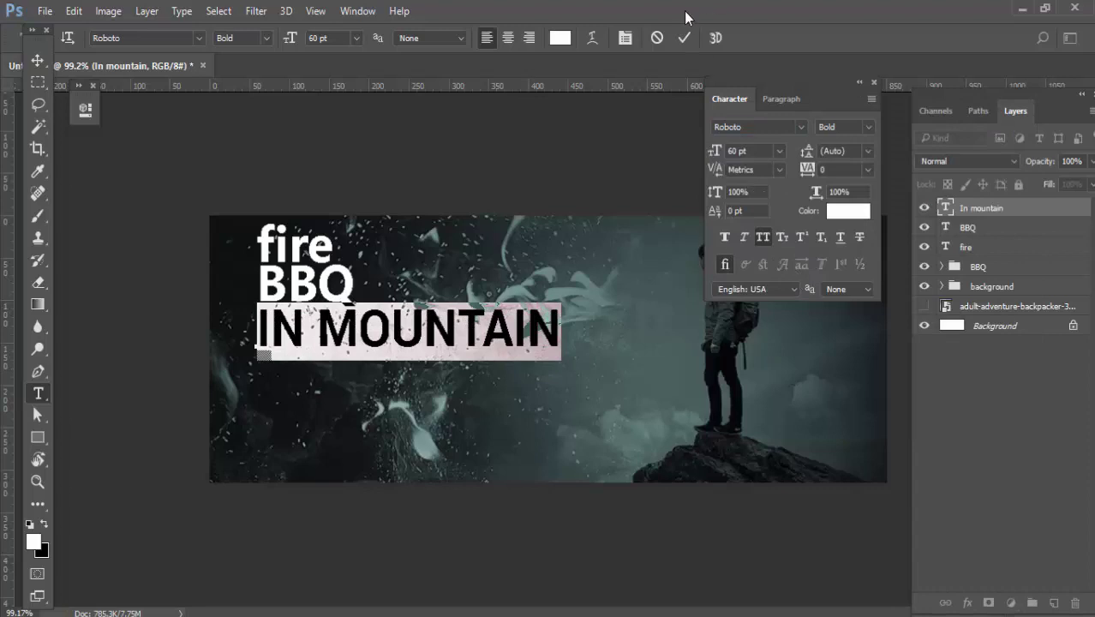
{"action": "left_click", "coordinate": [683, 38]}
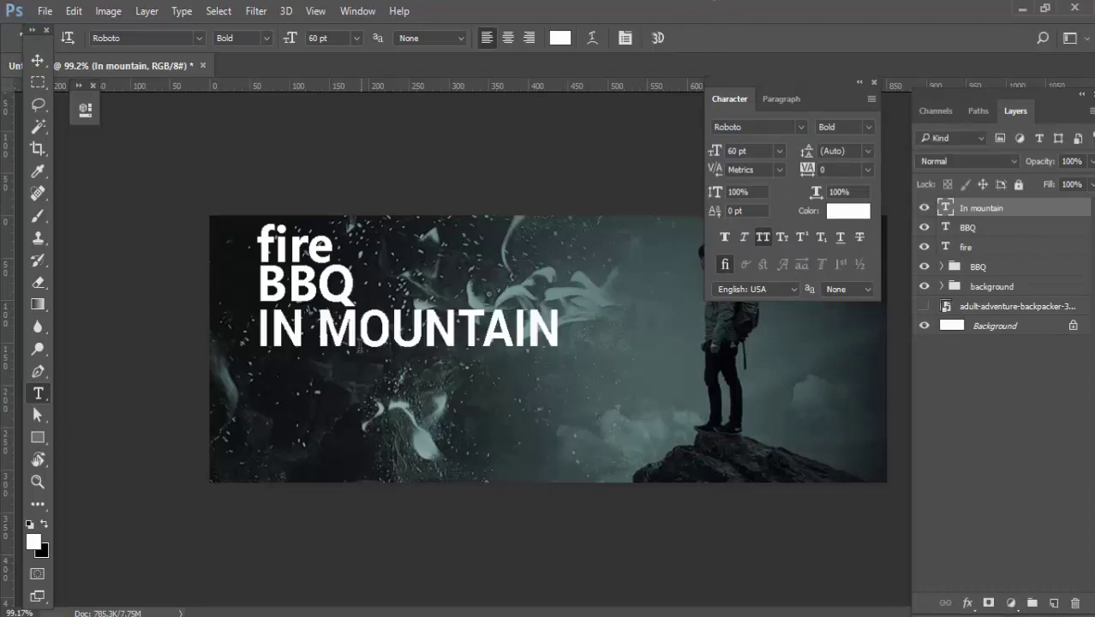
{"action": "triple_click", "coordinate": [406, 330]}
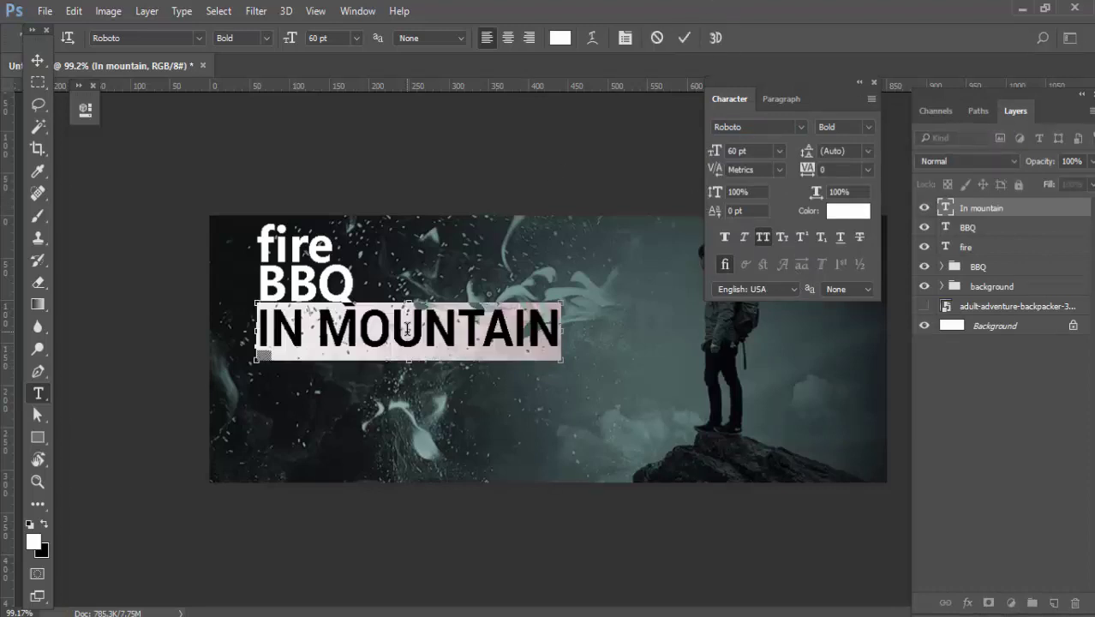
{"action": "left_click", "coordinate": [867, 126]}
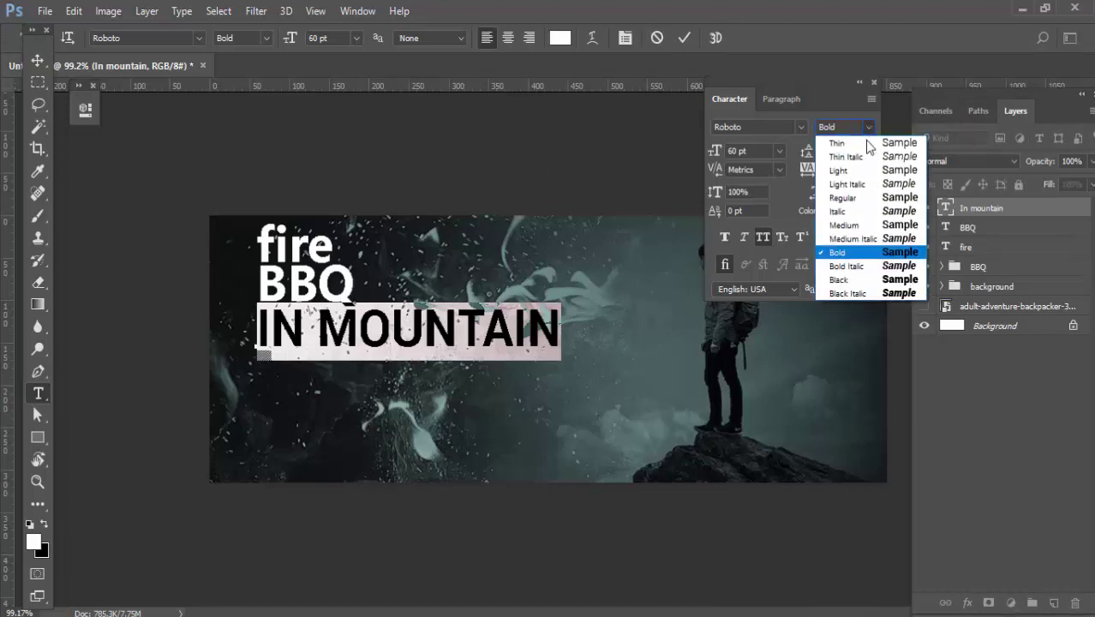
{"action": "left_click", "coordinate": [857, 225]}
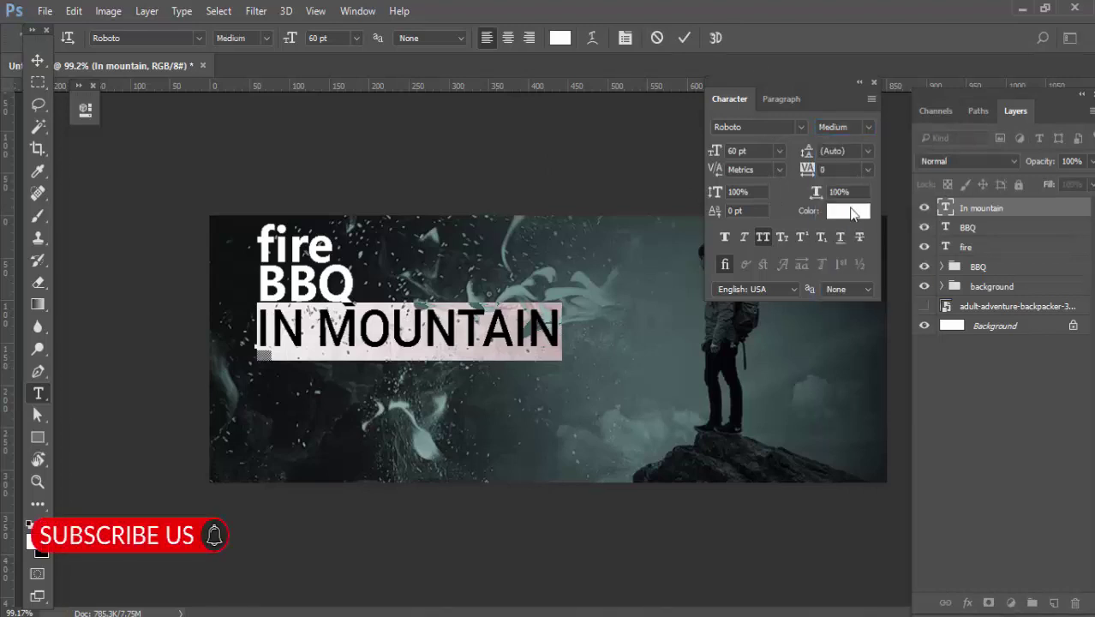
{"action": "left_click", "coordinate": [689, 38]}
Step: Set the IN MOUNTAIN text size to 50 pt
{"action": "left_click", "coordinate": [465, 330]}
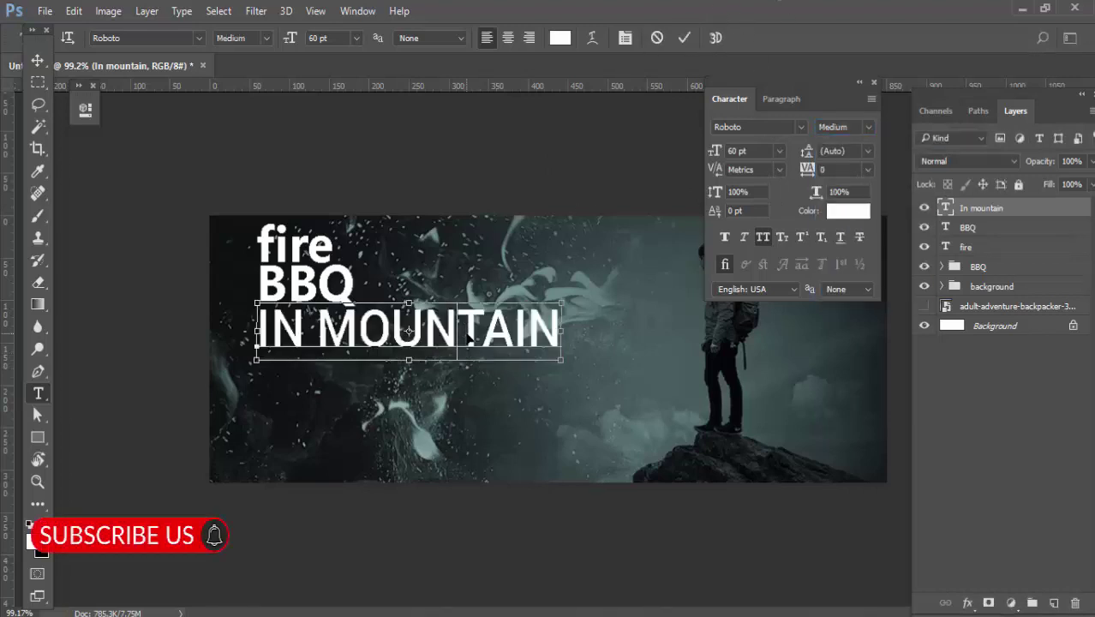
{"action": "key", "text": "ctrl+a"}
{"action": "left_click", "coordinate": [771, 147]}
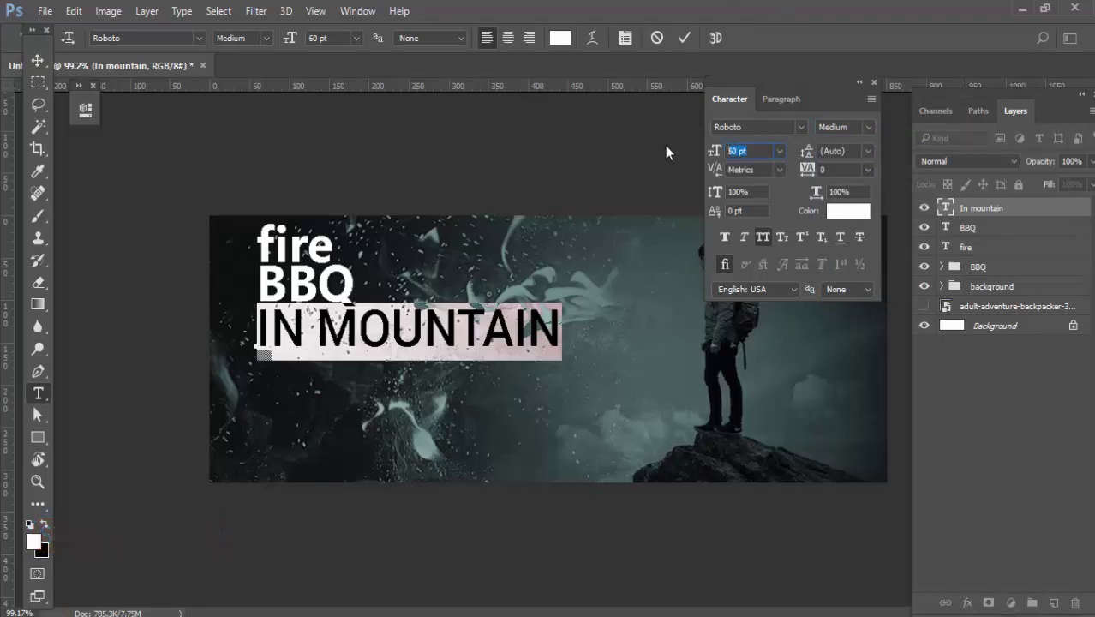
{"action": "type", "text": "50"}
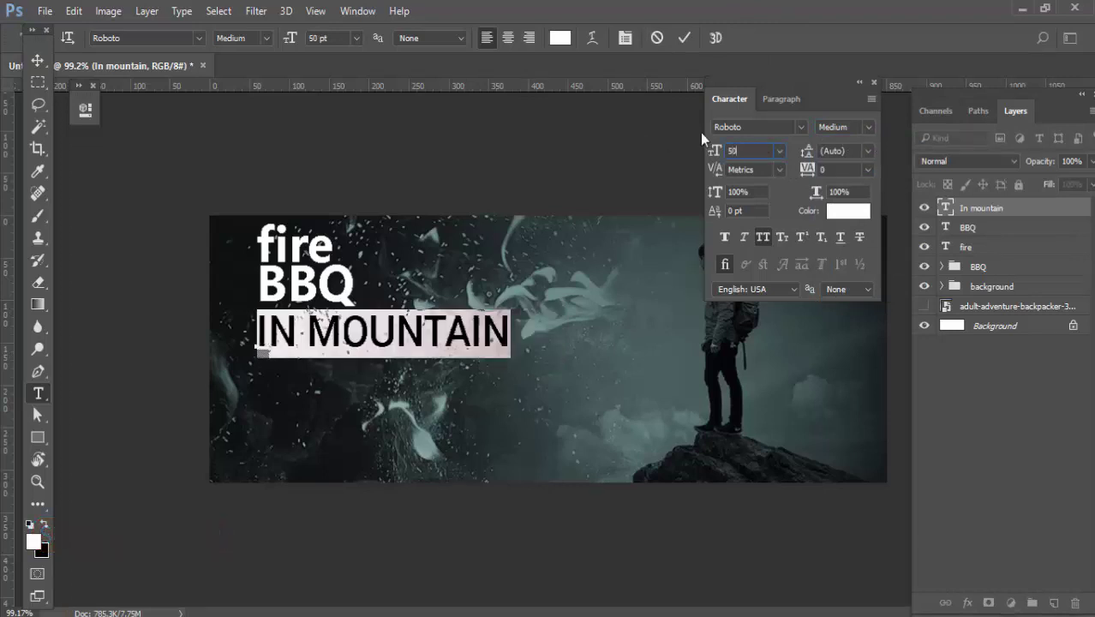
{"action": "type", "text": "55"}
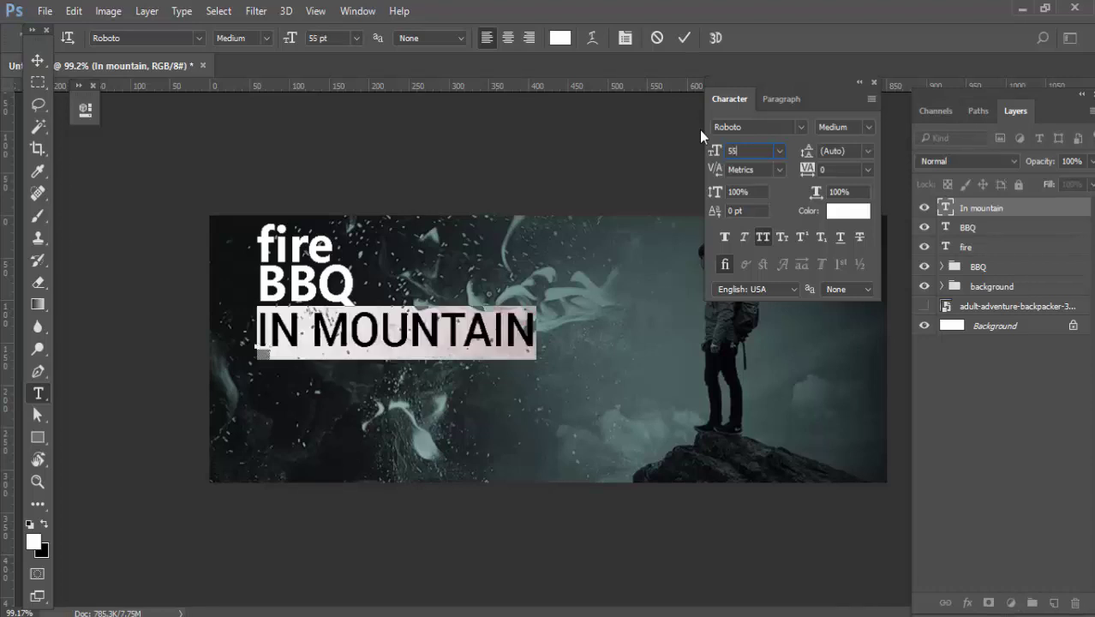
{"action": "key", "text": "BackSpace"}
{"action": "type", "text": "0"}
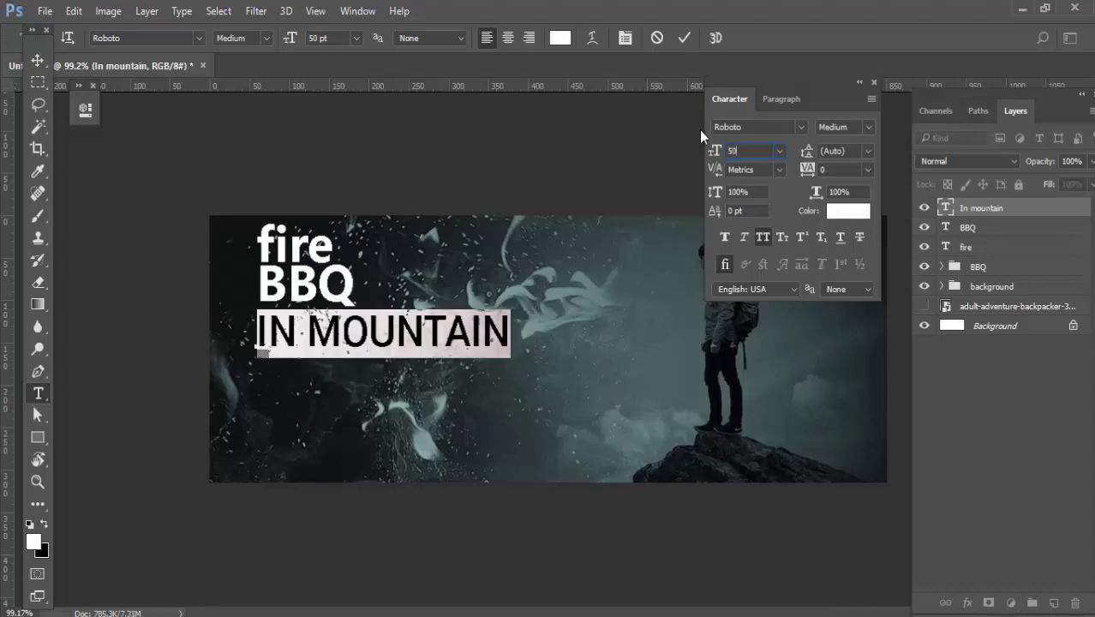
{"action": "key", "text": "Return"}
{"action": "type", "text": "\\"}
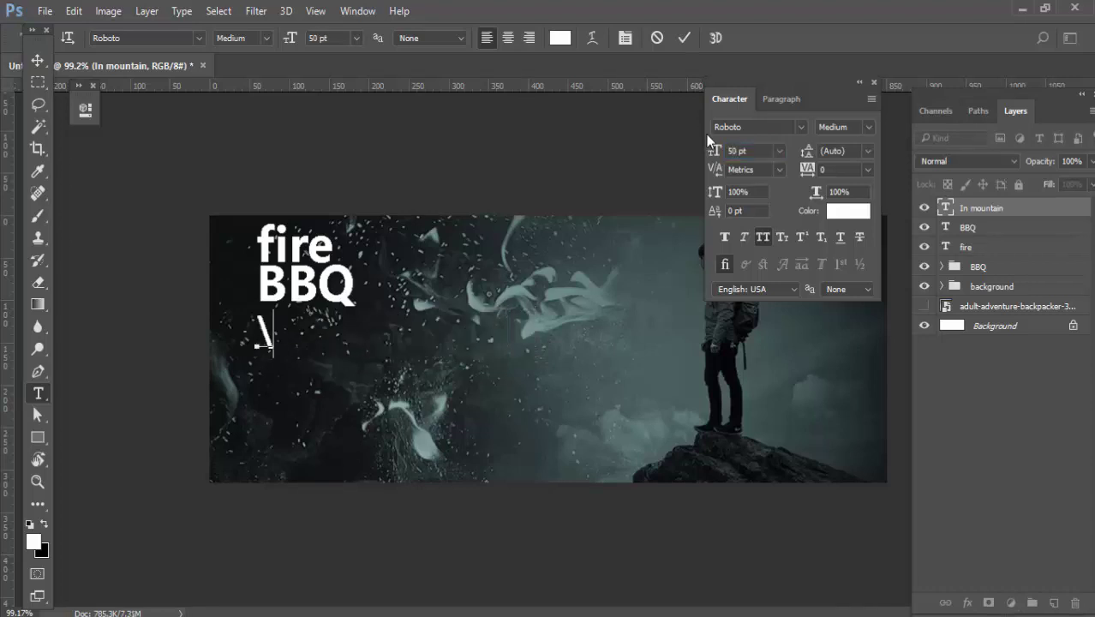
{"action": "key", "text": "ctrl+z"}
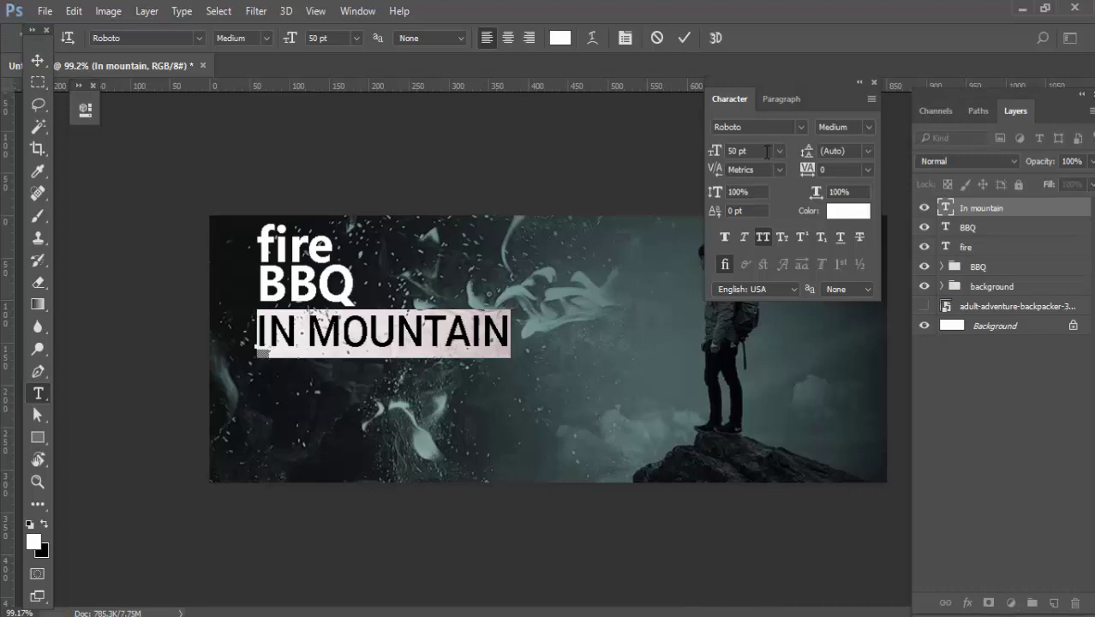
{"action": "left_click", "coordinate": [683, 38]}
Step: Nudge IN MOUNTAIN down slightly and lower BBQ to sit just above it
{"action": "key", "text": "v"}
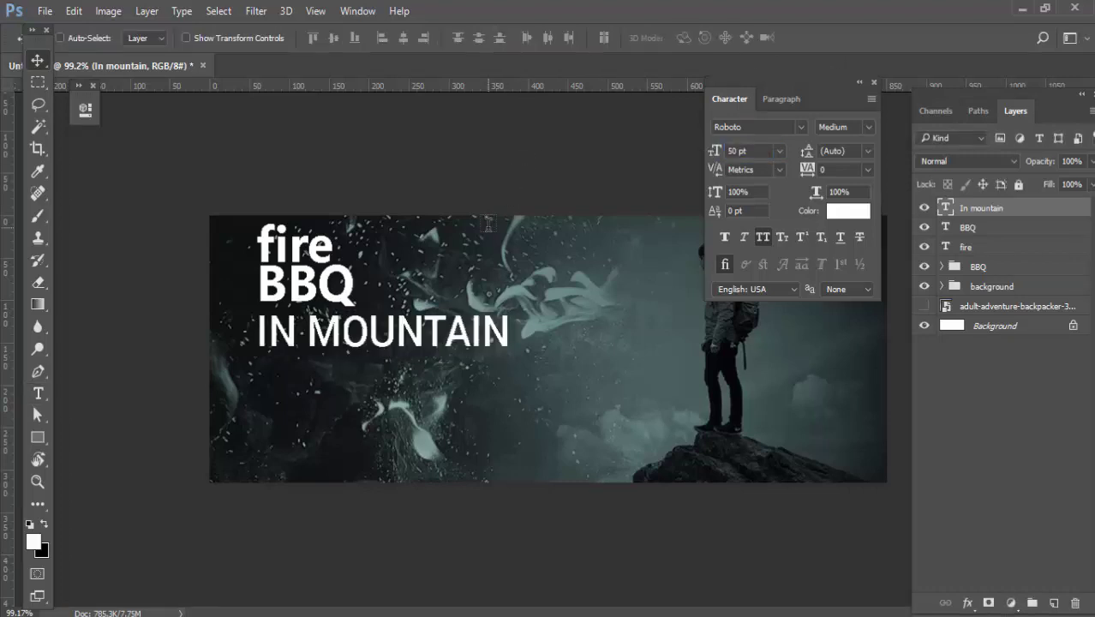
{"action": "key", "text": "Down"}
{"action": "key", "text": "Down"}
{"action": "key", "text": "Down"}
{"action": "key", "text": "Down"}
{"action": "key", "text": "Down"}
{"action": "key", "text": "Down"}
{"action": "key", "text": "Down"}
{"action": "key", "text": "Down"}
{"action": "key", "text": "Down"}
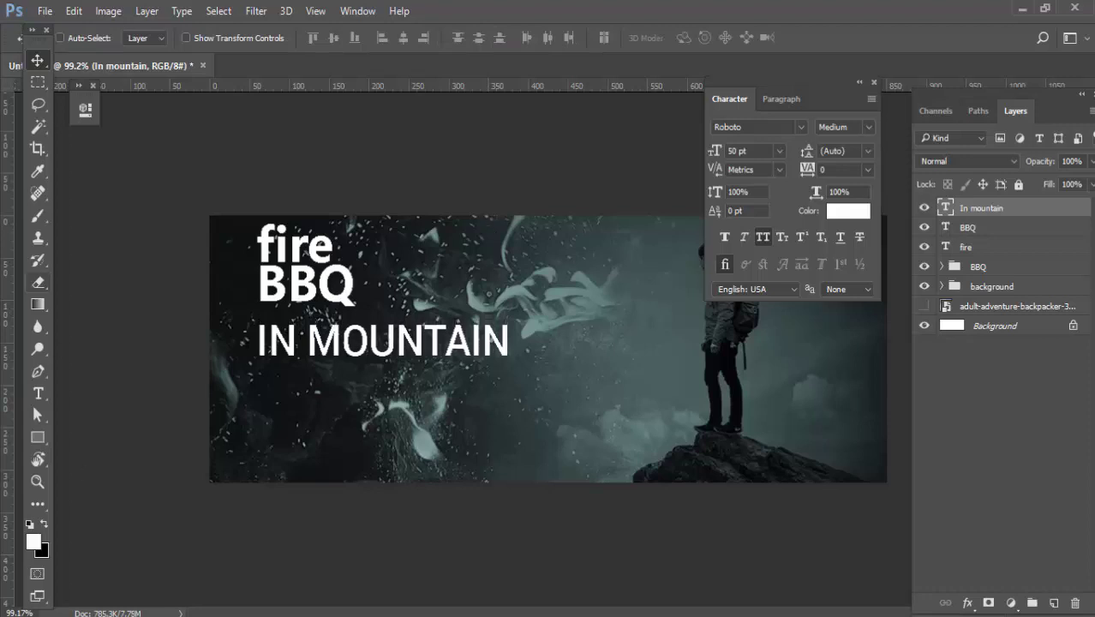
{"action": "left_click", "coordinate": [345, 306], "text": "ctrl"}
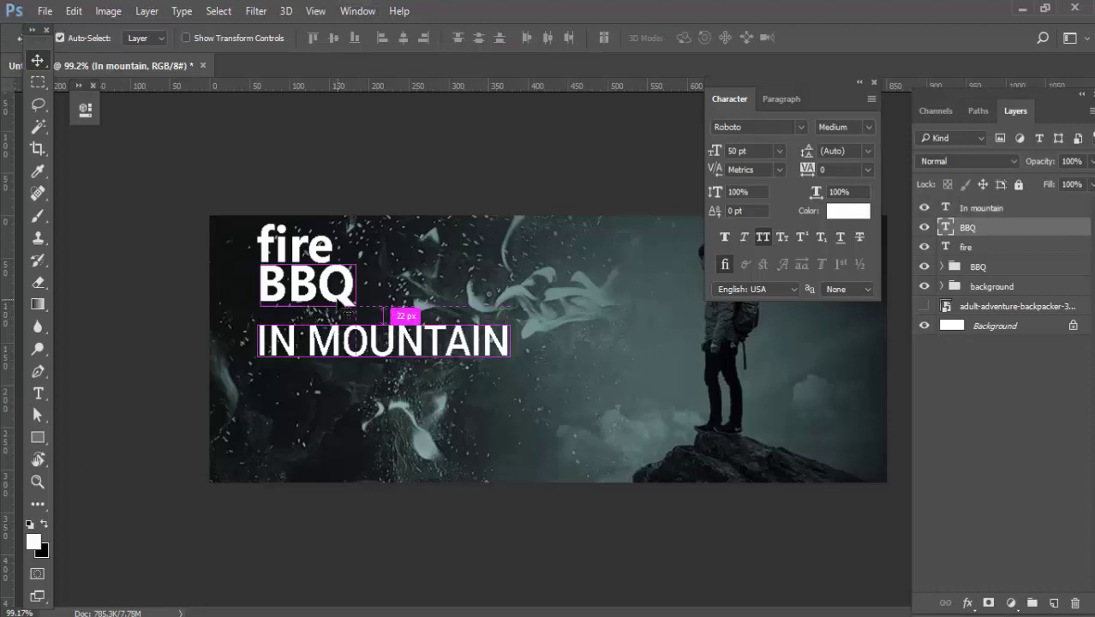
{"action": "key", "text": "Down"}
{"action": "key", "text": "Down"}
{"action": "key", "text": "Down"}
{"action": "key", "text": "Down"}
{"action": "key", "text": "Down"}
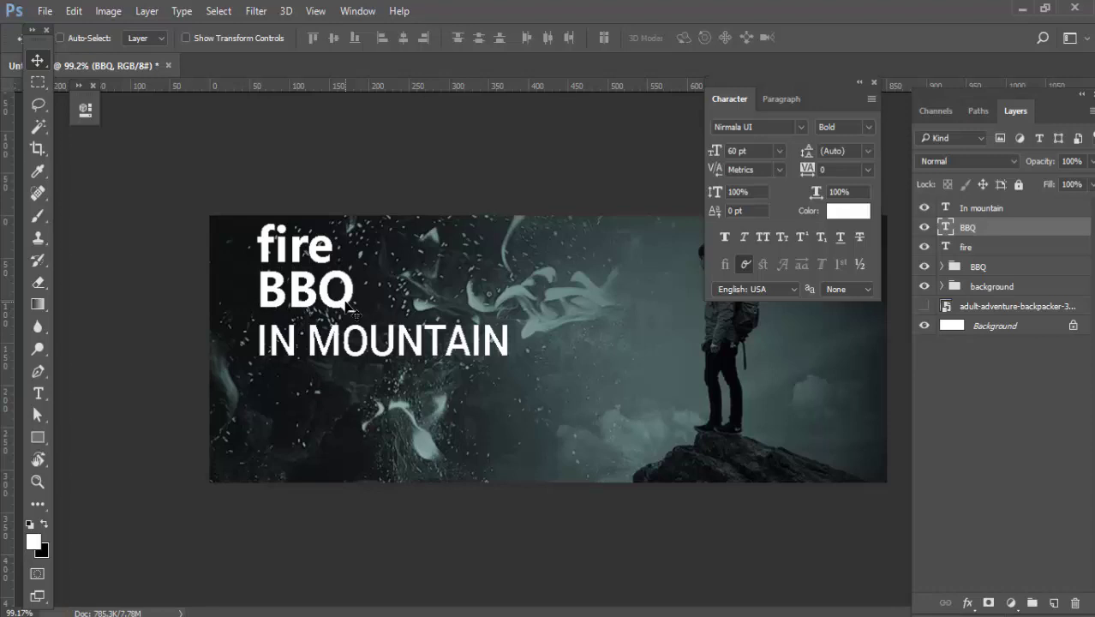
{"action": "key", "text": "Down"}
{"action": "key", "text": "Down"}
{"action": "key", "text": "Down"}
{"action": "key", "text": "Down"}
{"action": "key", "text": "Down"}
{"action": "key", "text": "Down"}
{"action": "key", "text": "Down"}
{"action": "key", "text": "Down"}
{"action": "key", "text": "Down"}
{"action": "key", "text": "Down"}
{"action": "key", "text": "Down"}
{"action": "key", "text": "Down"}
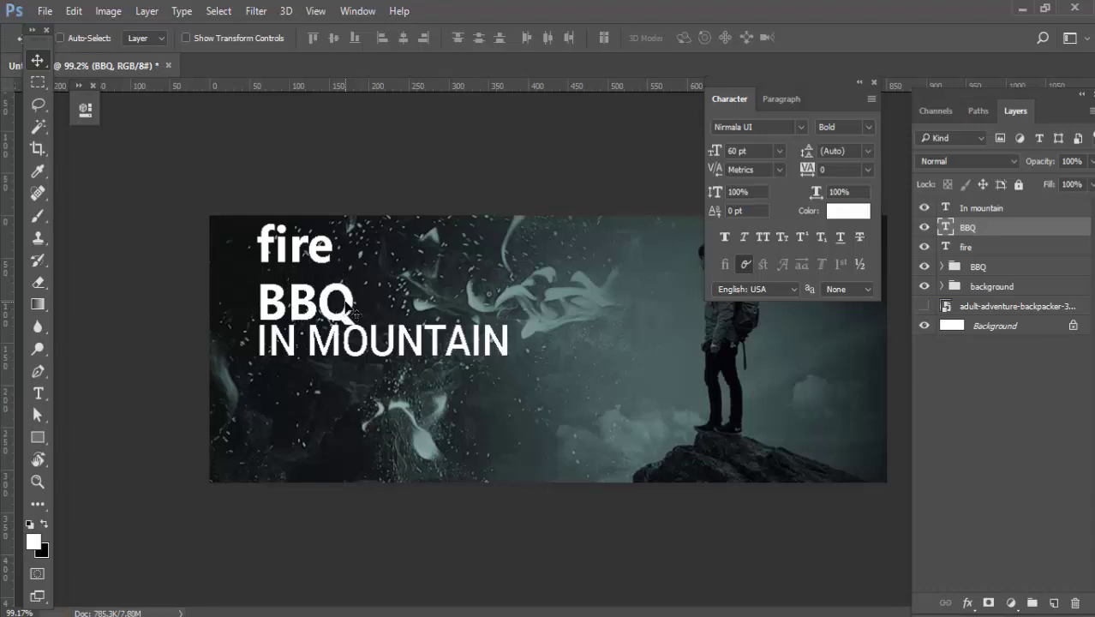
{"action": "key", "text": "Up"}
{"action": "key", "text": "Up"}
{"action": "key", "text": "Up"}
{"action": "key", "text": "Up"}
{"action": "key", "text": "Up"}
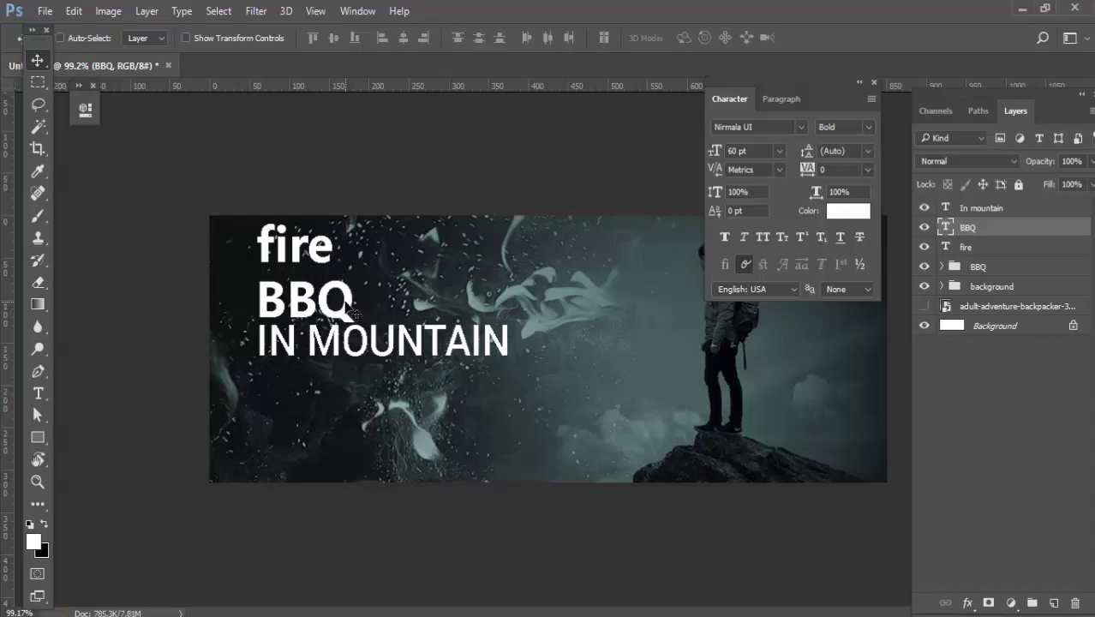
{"action": "key", "text": "Up"}
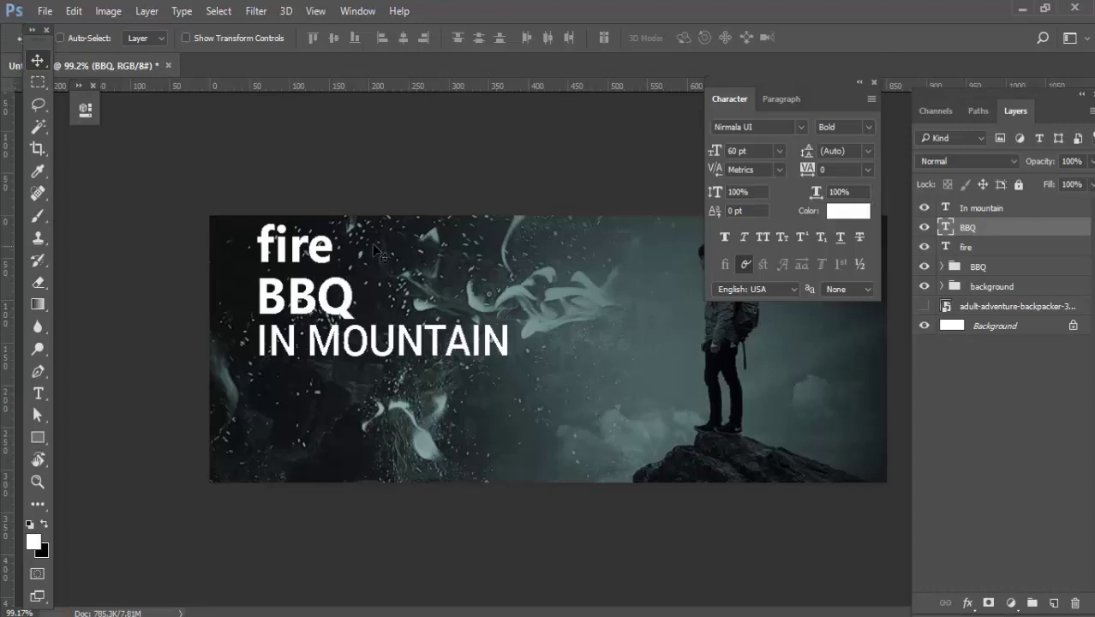
Step: Set the BBQ line's text size to 50 pt
{"action": "key", "text": "t"}
{"action": "left_click", "coordinate": [317, 296]}
{"action": "double_click", "coordinate": [316, 296]}
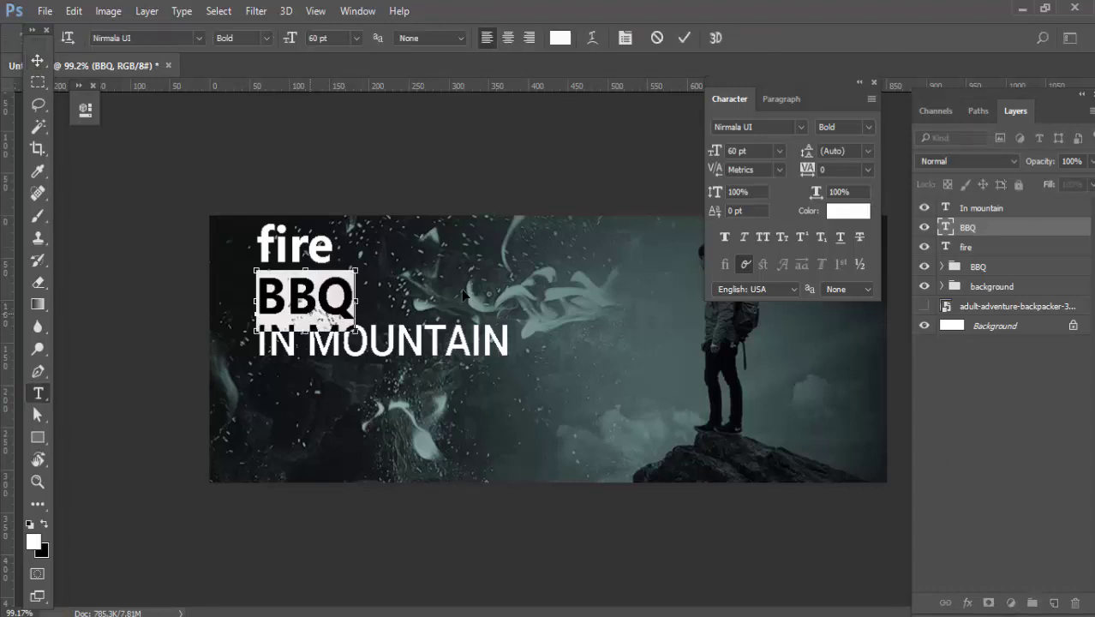
{"action": "left_click", "coordinate": [738, 151]}
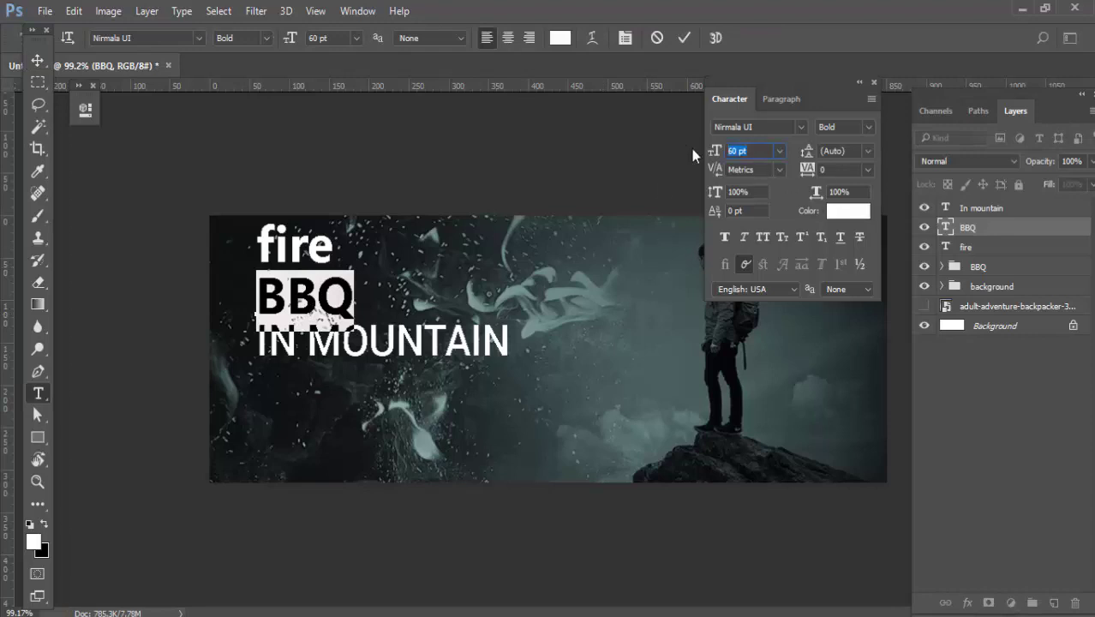
{"action": "type", "text": "50"}
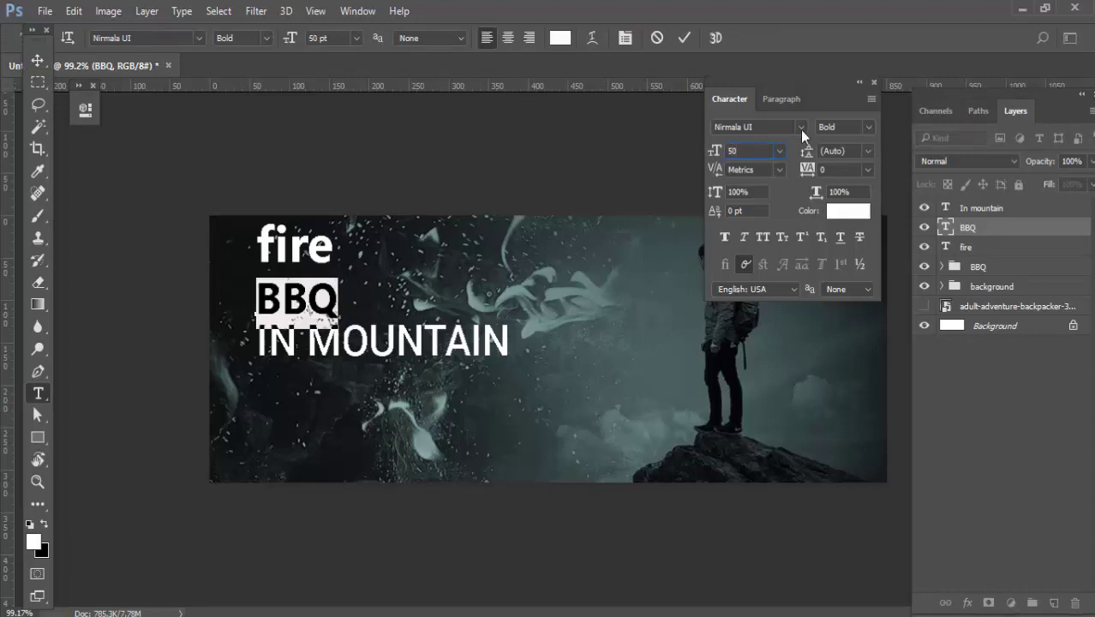
{"action": "key", "text": "Return"}
{"action": "left_click", "coordinate": [684, 38]}
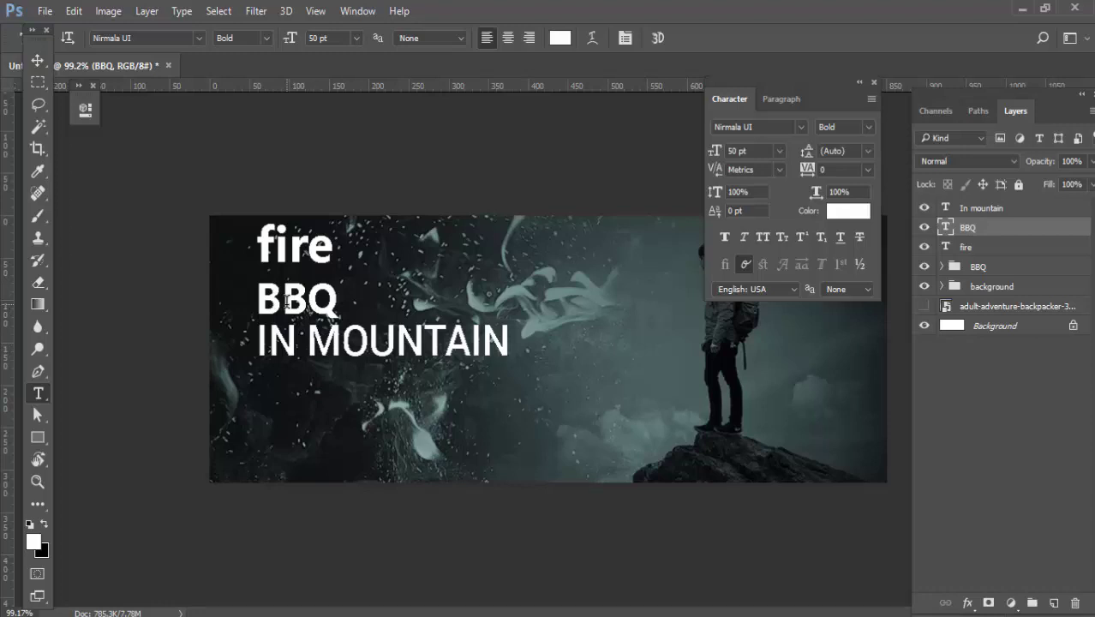
Step: Change the BBQ line's font to Roboto Medium
{"action": "left_click", "coordinate": [287, 301]}
{"action": "double_click", "coordinate": [287, 301]}
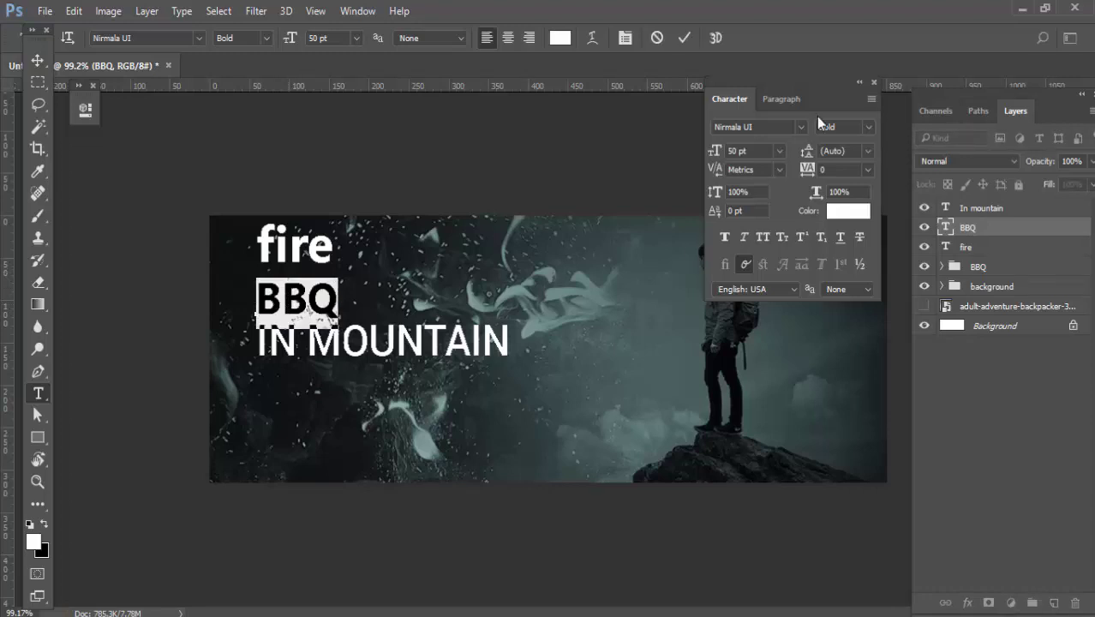
{"action": "left_click", "coordinate": [765, 126]}
{"action": "type", "text": "r"}
{"action": "type", "text": "obot"}
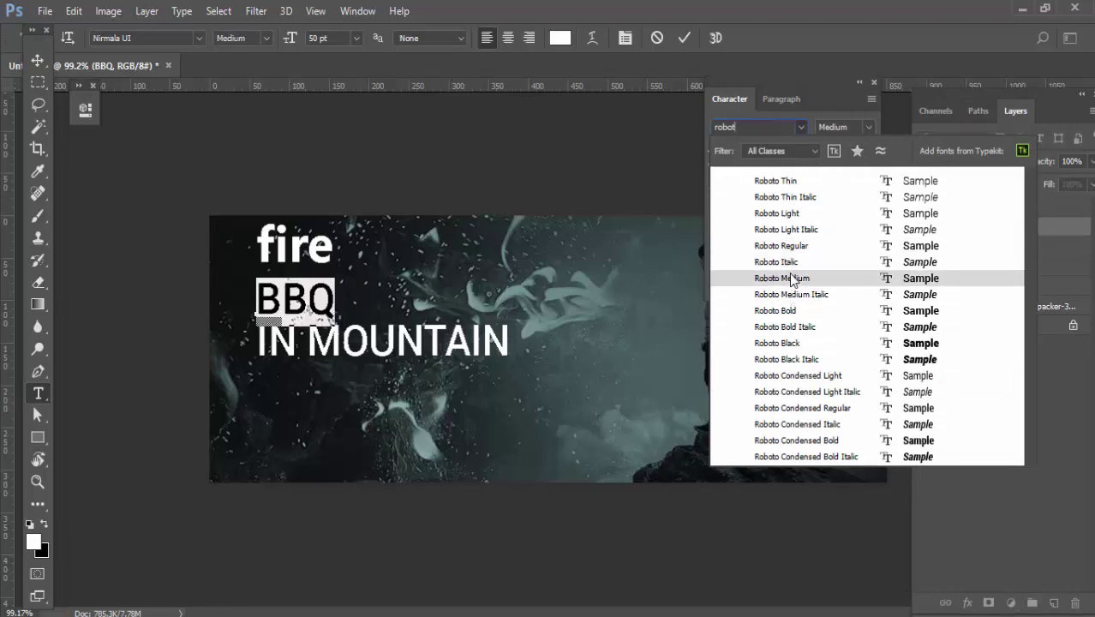
{"action": "left_click", "coordinate": [792, 278]}
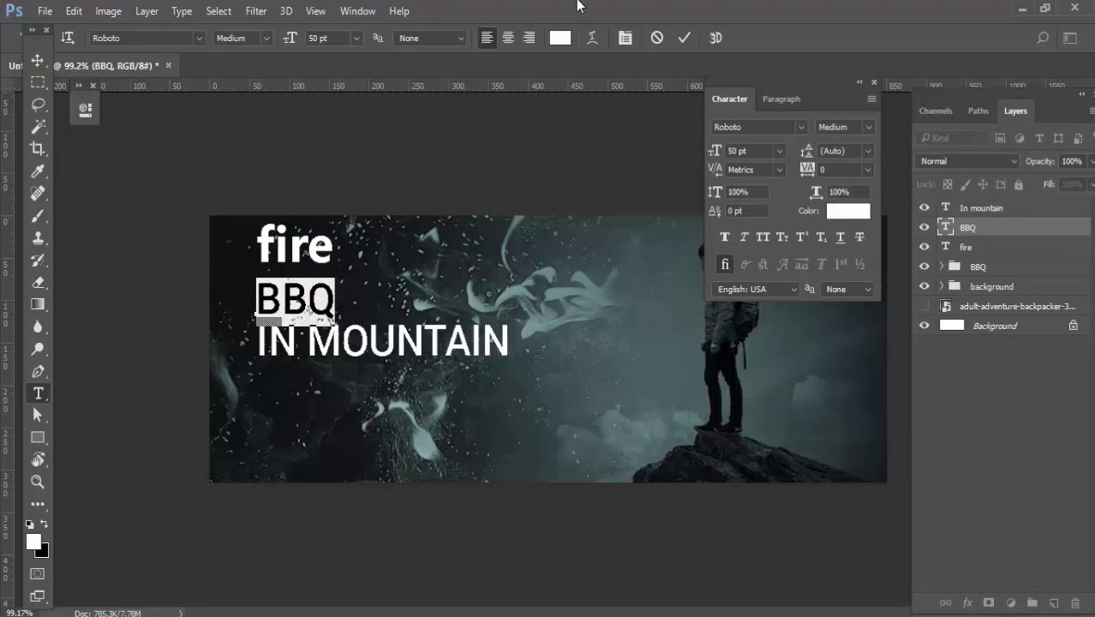
{"action": "left_click", "coordinate": [684, 38]}
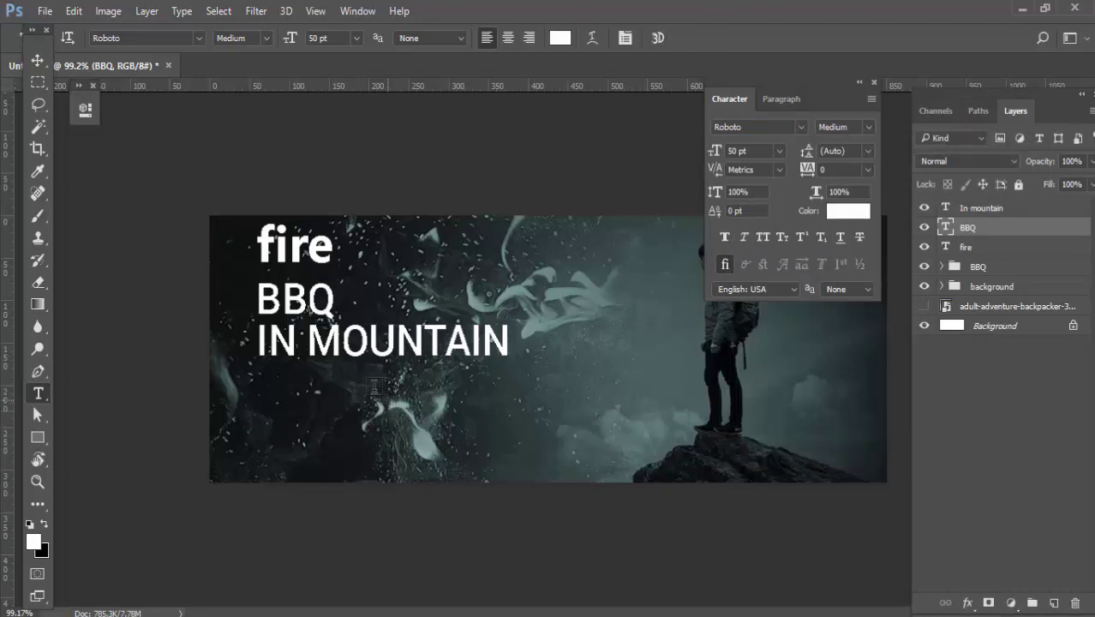
{"action": "left_click", "coordinate": [297, 244]}
Step: Change the word fire to Roboto in all capitals, reading FIRE
{"action": "double_click", "coordinate": [297, 247]}
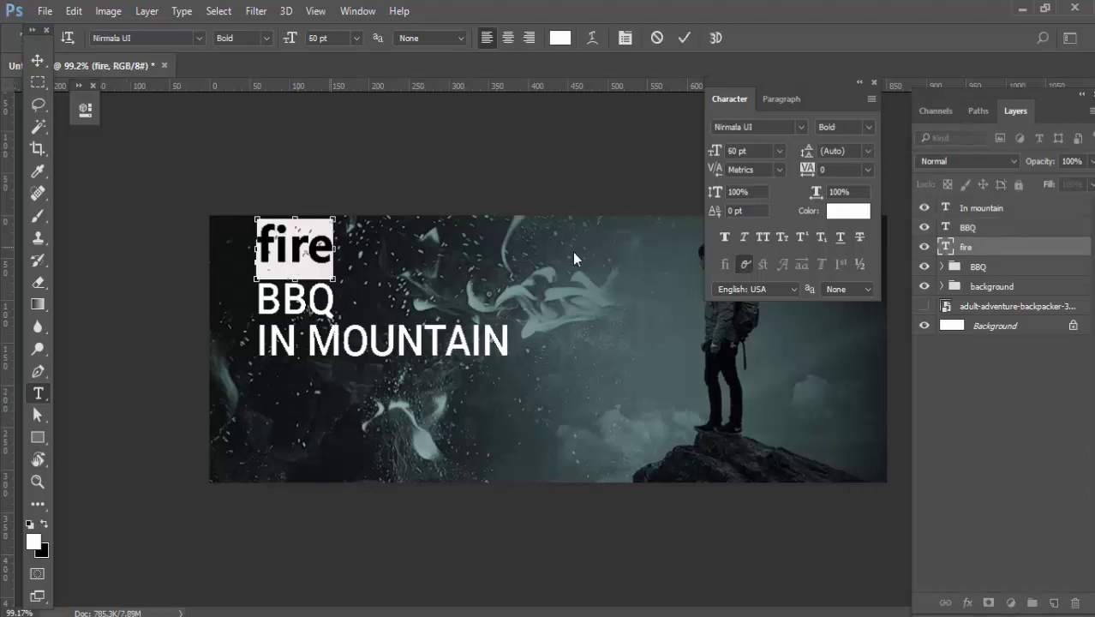
{"action": "left_click", "coordinate": [761, 127]}
{"action": "type", "text": "roboto"}
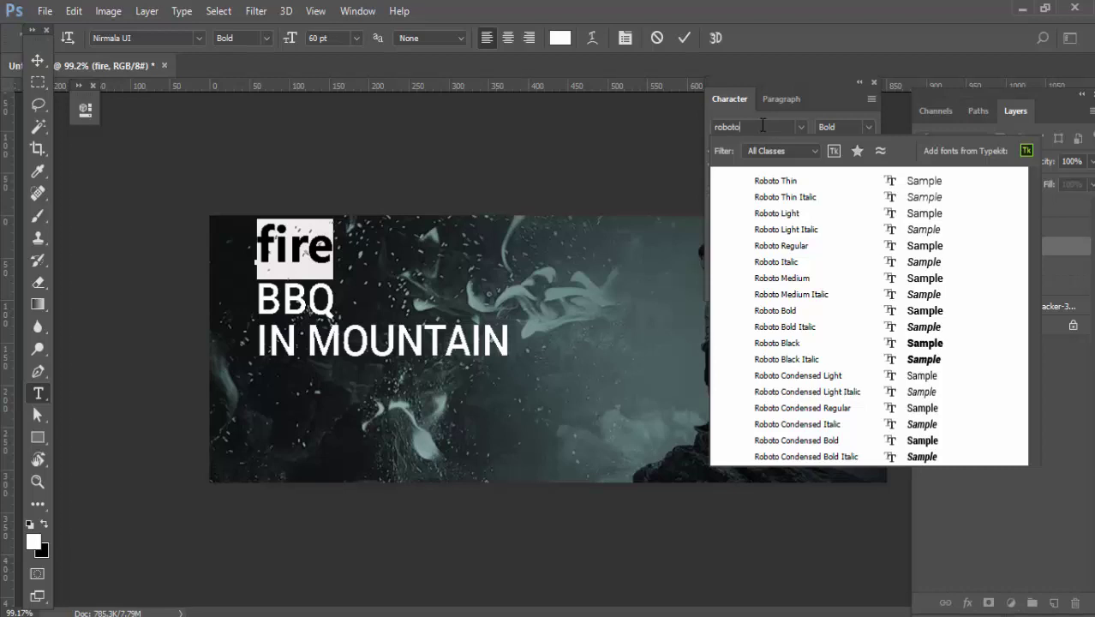
{"action": "left_click", "coordinate": [798, 276]}
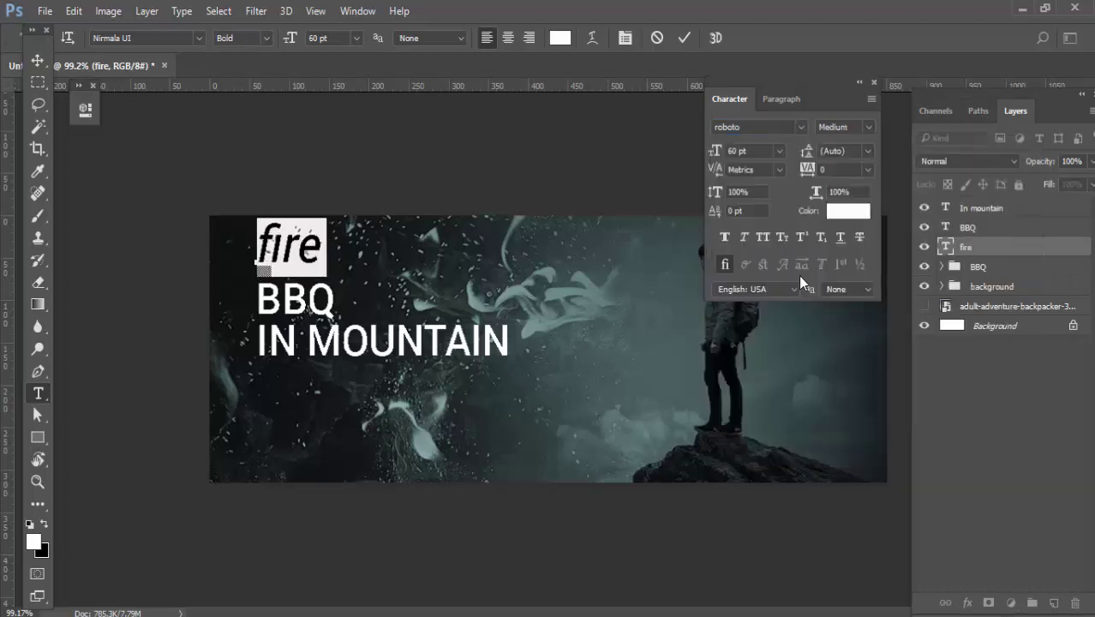
{"action": "key", "text": "Return"}
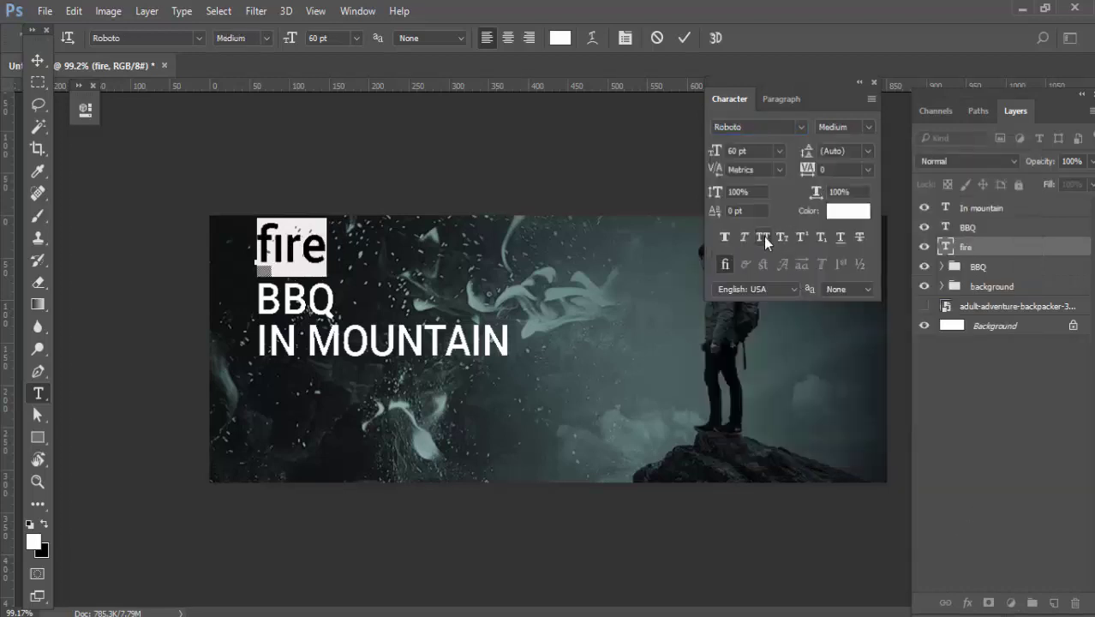
{"action": "left_click", "coordinate": [764, 237]}
{"action": "left_click", "coordinate": [684, 38]}
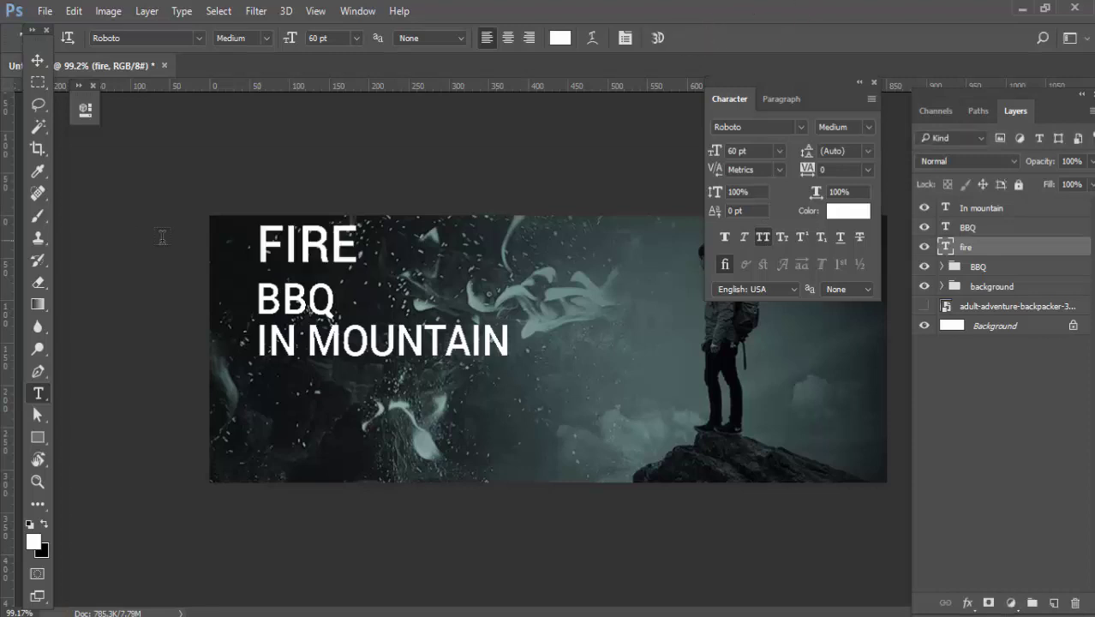
Step: Set the FIRE text size to 50 pt
{"action": "left_click", "coordinate": [270, 240]}
{"action": "key", "text": "ctrl+a"}
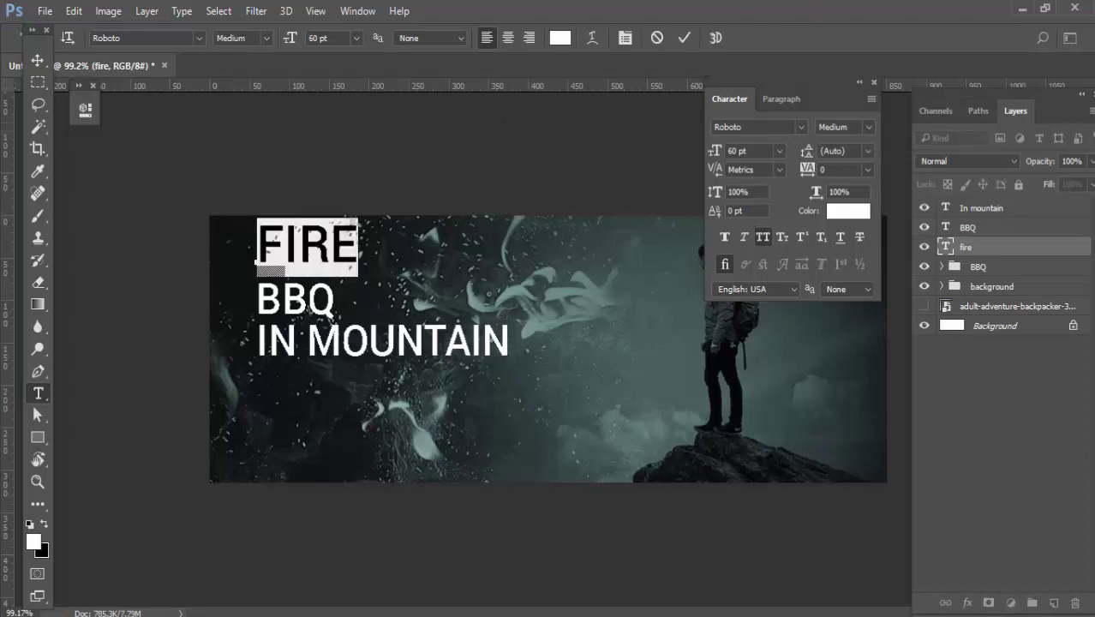
{"action": "left_click", "coordinate": [738, 150]}
{"action": "type", "text": "50"}
{"action": "key", "text": "Return"}
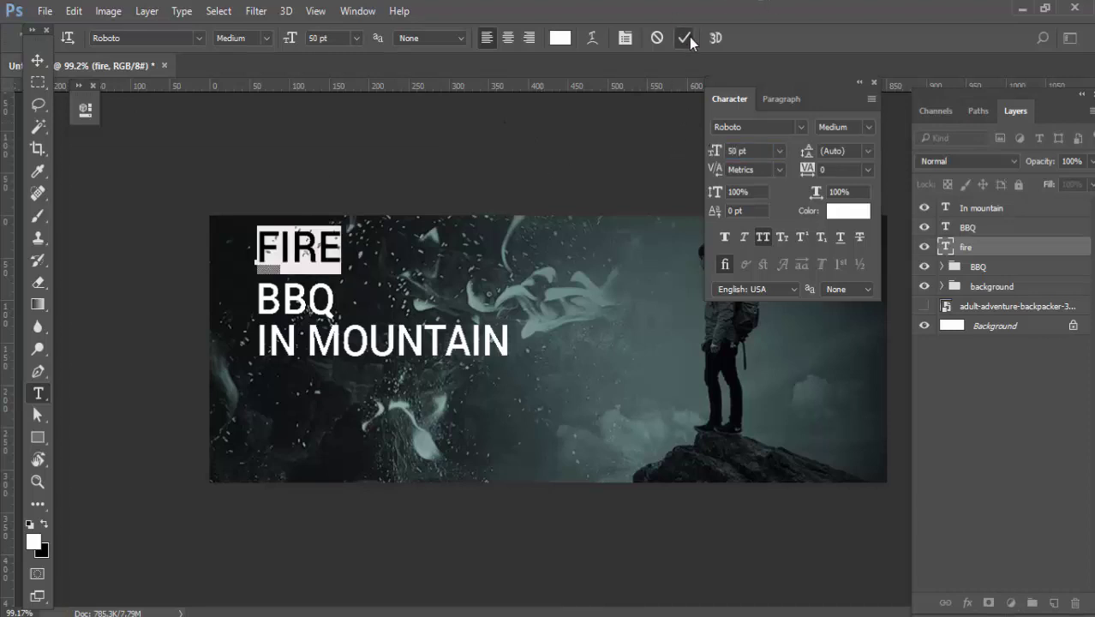
{"action": "left_click", "coordinate": [684, 37]}
Step: Nudge FIRE down and IN MOUNTAIN up toward BBQ, then collapse the Character panel
{"action": "key", "text": "v"}
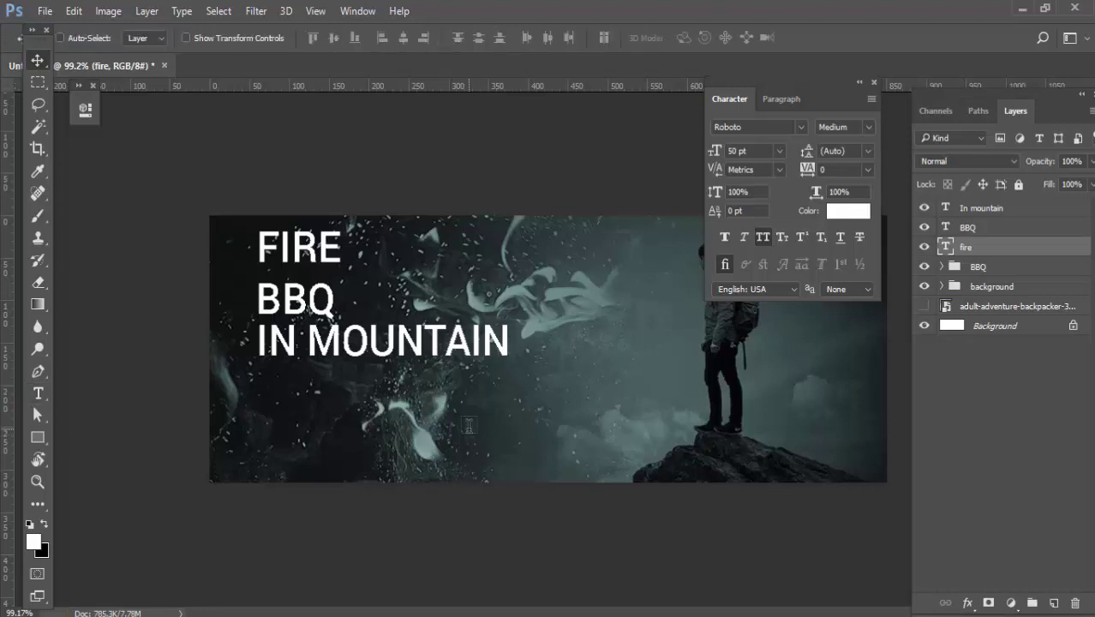
{"action": "key", "text": "Down"}
{"action": "key", "text": "Down"}
{"action": "key", "text": "Down"}
{"action": "key", "text": "Down"}
{"action": "key", "text": "Down"}
{"action": "key", "text": "Down"}
{"action": "key", "text": "Down"}
{"action": "key", "text": "Down"}
{"action": "key", "text": "Down"}
{"action": "key", "text": "Down"}
{"action": "key", "text": "Down"}
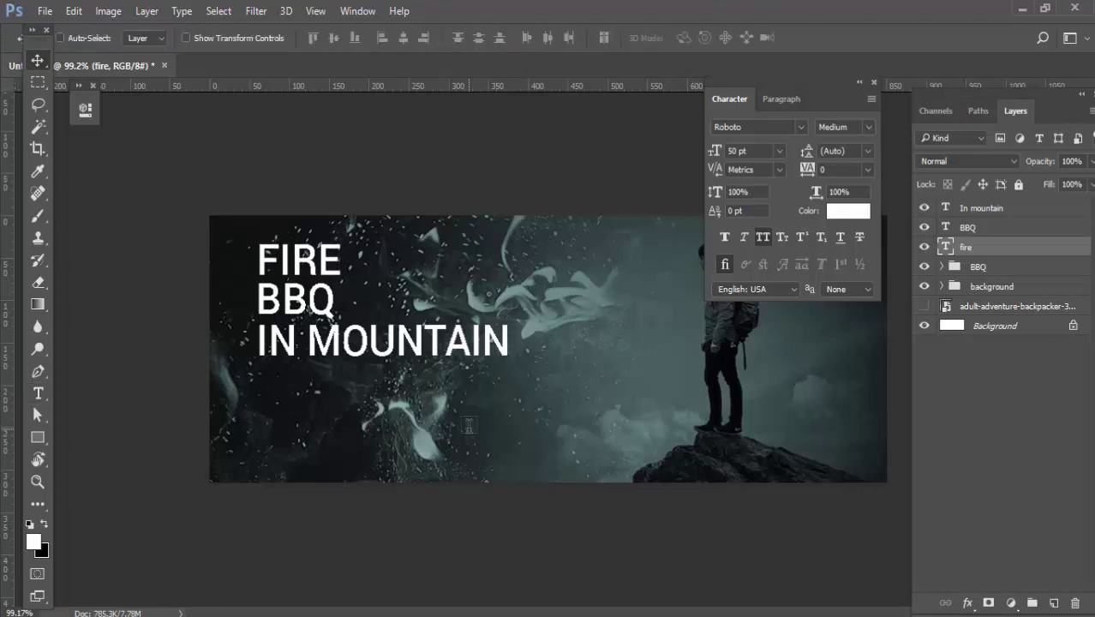
{"action": "key", "text": "Down"}
{"action": "key", "text": "Down"}
{"action": "key", "text": "Down"}
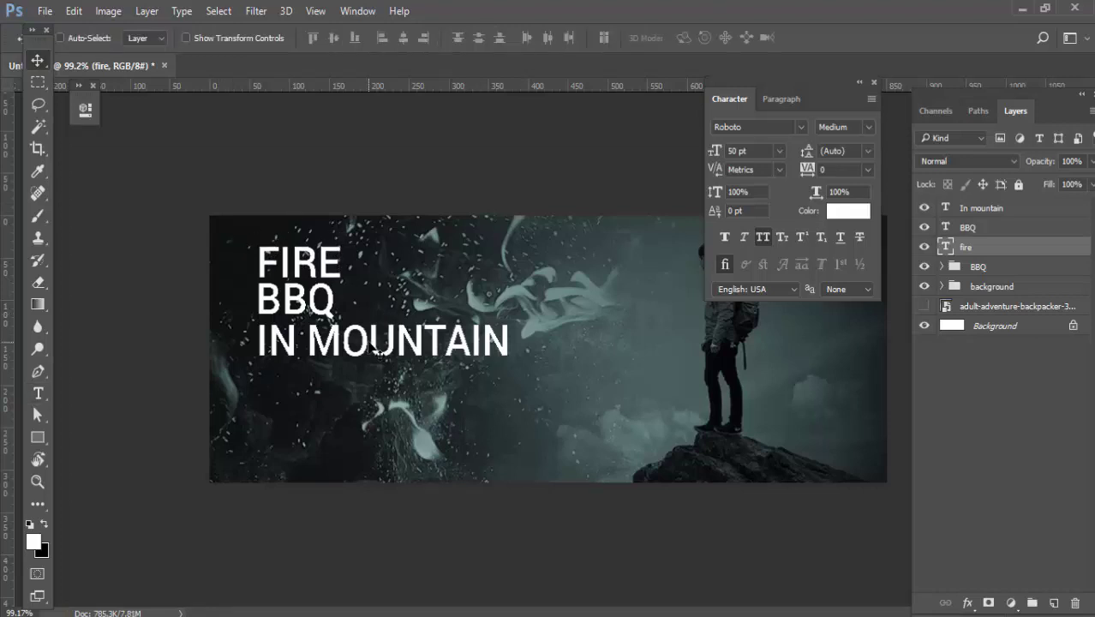
{"action": "left_click", "coordinate": [320, 311], "text": "ctrl"}
{"action": "key", "text": "Up"}
{"action": "key", "text": "Up"}
{"action": "key", "text": "Up"}
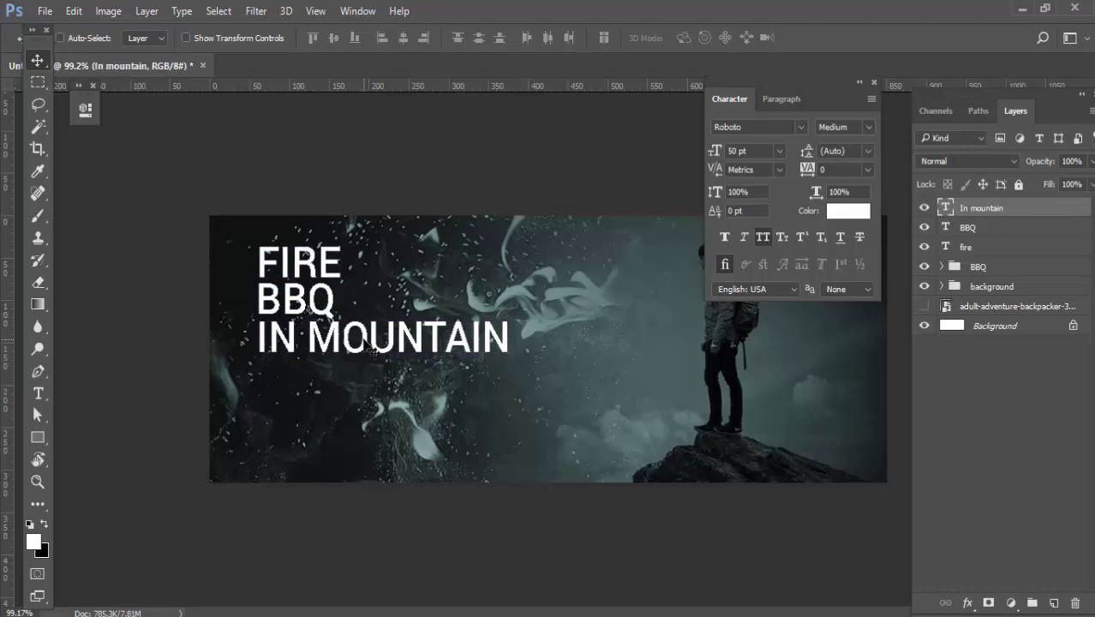
{"action": "key", "text": "Up"}
{"action": "key", "text": "Up"}
{"action": "scroll", "coordinate": [422, 341], "scroll_direction": "down", "scroll_amount": 1}
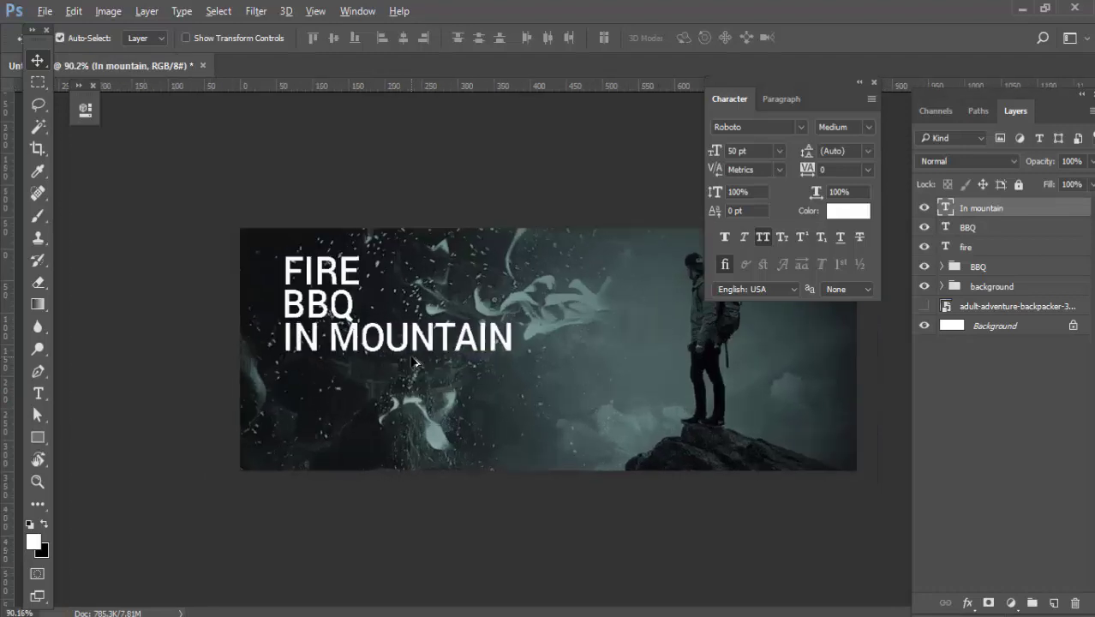
{"action": "scroll", "coordinate": [422, 341], "scroll_direction": "down", "scroll_amount": 1}
{"action": "left_click", "coordinate": [857, 86]}
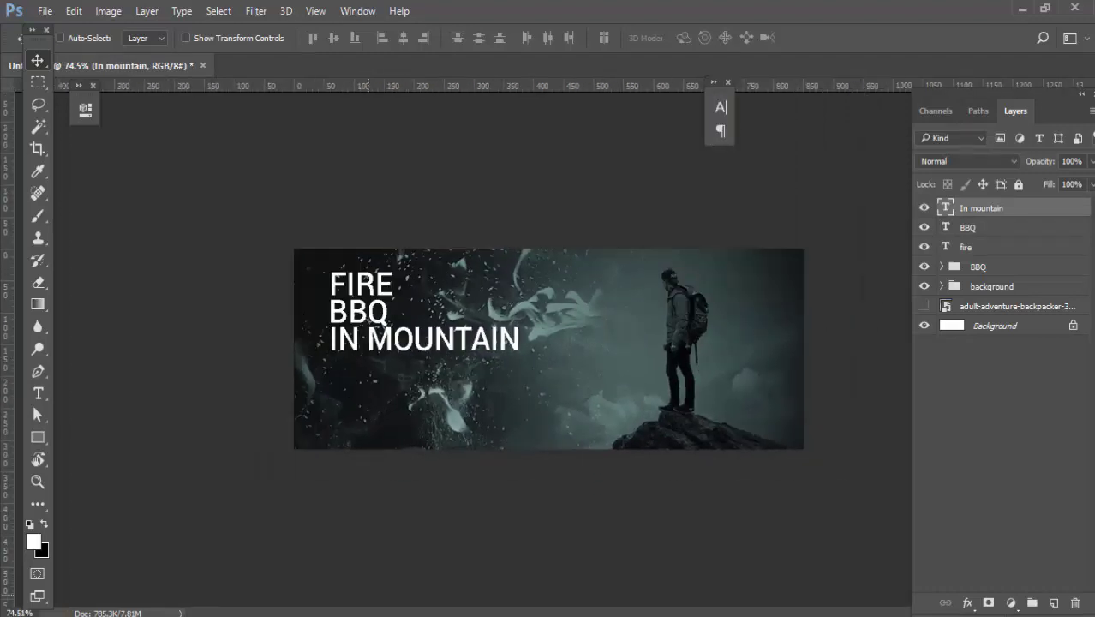
{"action": "left_click", "coordinate": [501, 561]}
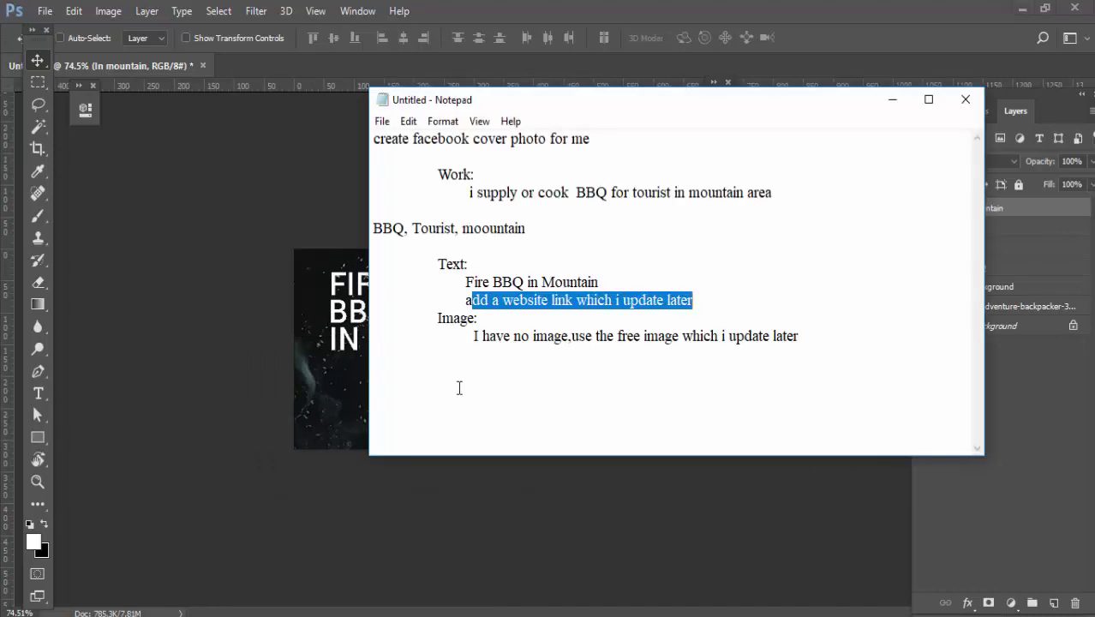
{"action": "left_click", "coordinate": [390, 242]}
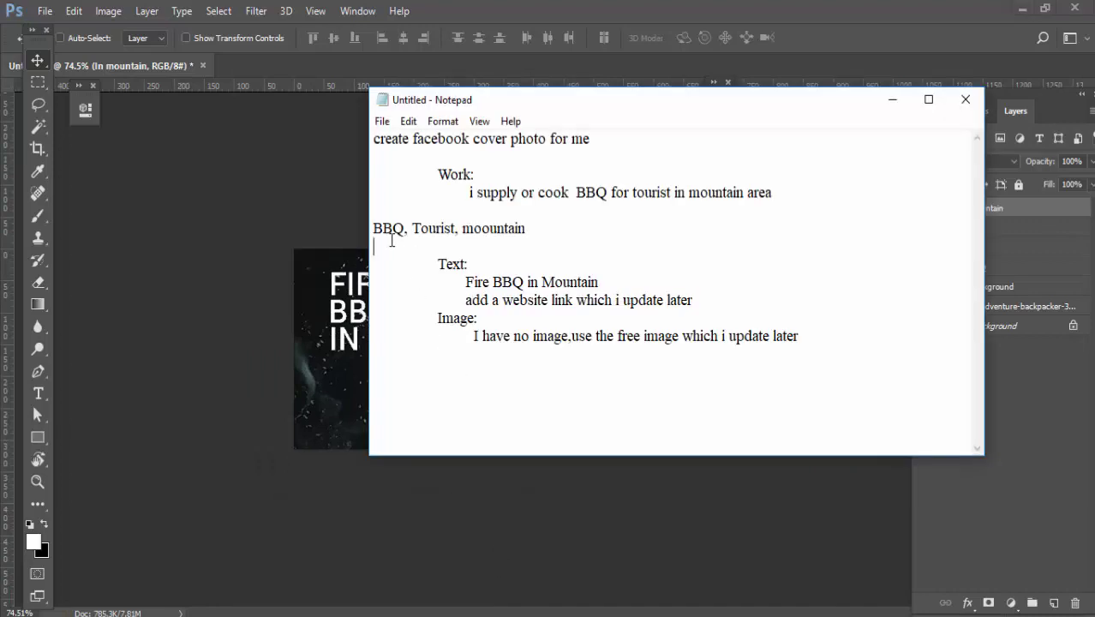
{"action": "left_click", "coordinate": [576, 188]}
{"action": "left_click_drag", "start_coordinate": [576, 188], "coordinate": [609, 192]}
{"action": "left_click", "coordinate": [574, 190]}
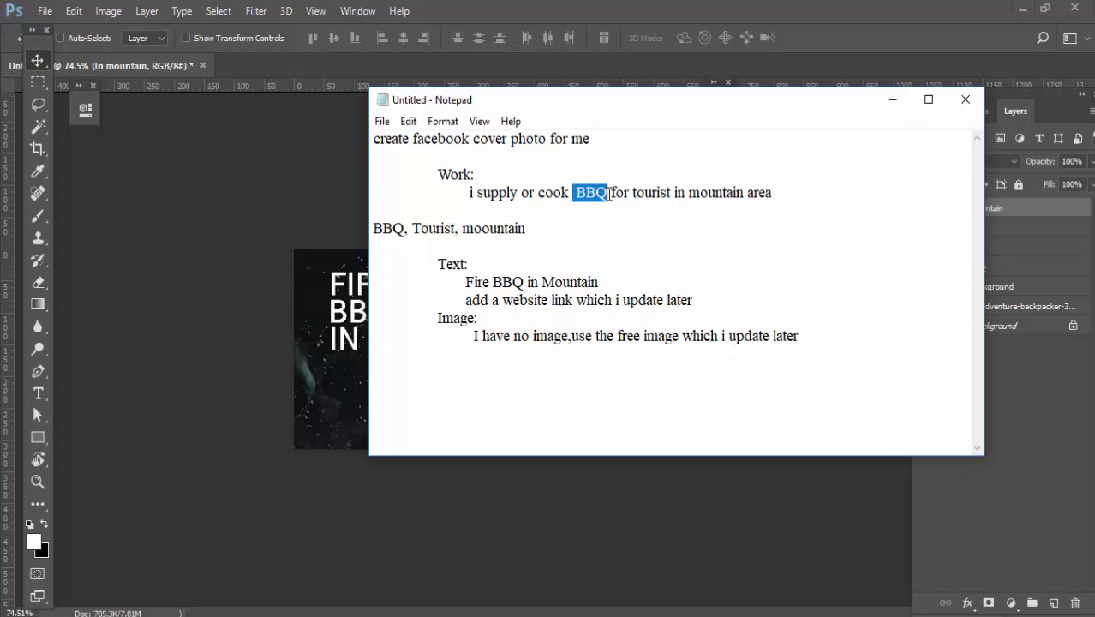
{"action": "left_click", "coordinate": [594, 7]}
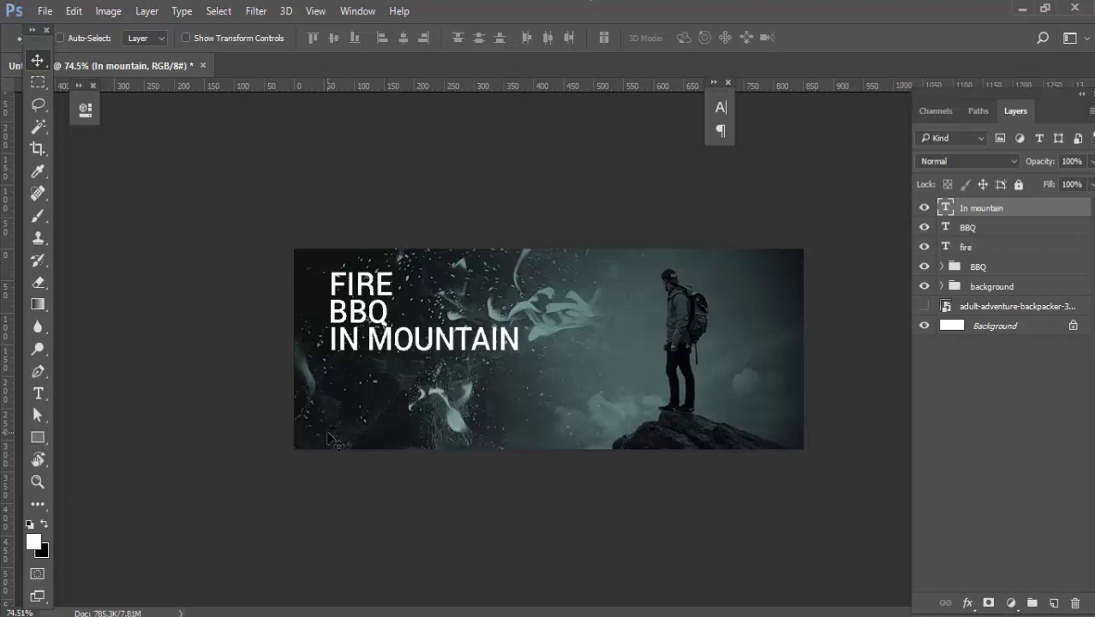
Step: Draw a rectangle covering the word BBQ
{"action": "scroll", "coordinate": [371, 295], "scroll_direction": "up", "scroll_amount": 2}
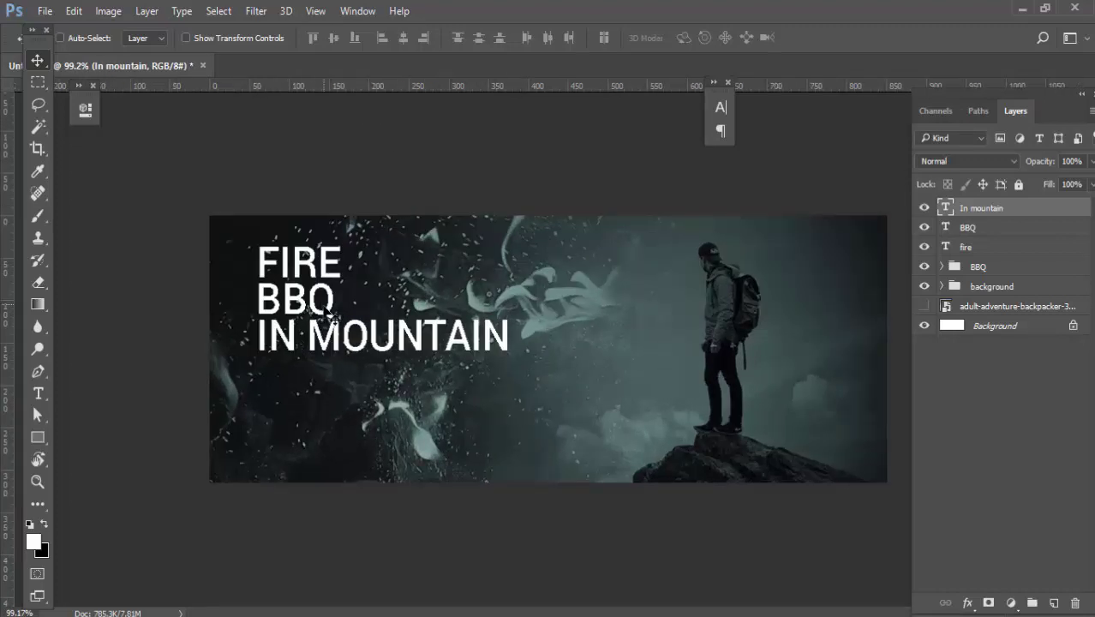
{"action": "left_click", "coordinate": [330, 318], "text": "ctrl"}
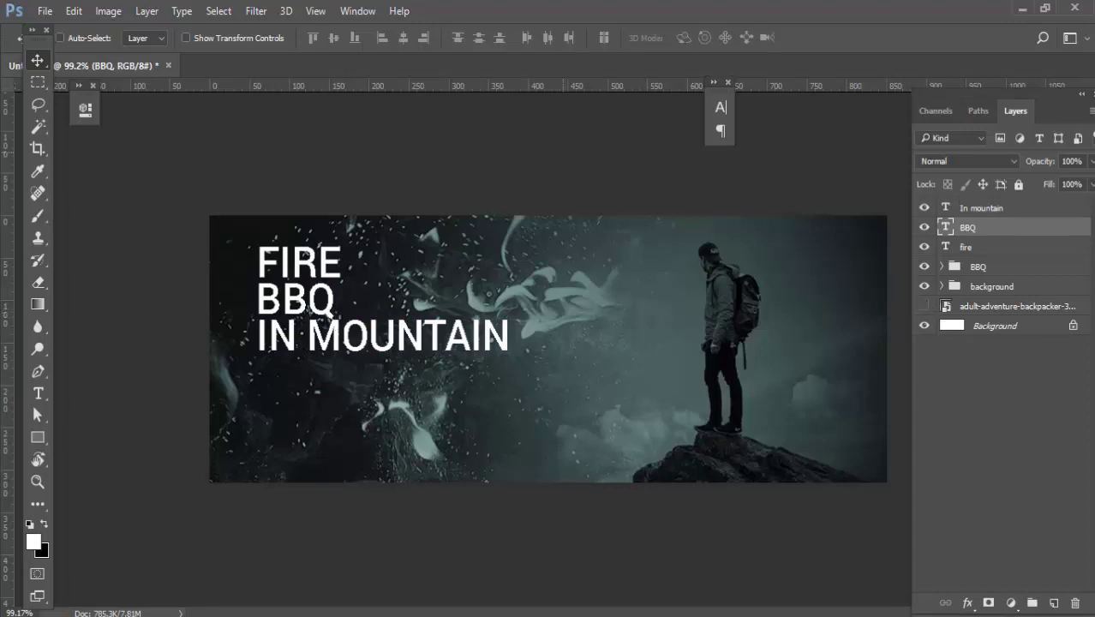
{"action": "left_click", "coordinate": [35, 438]}
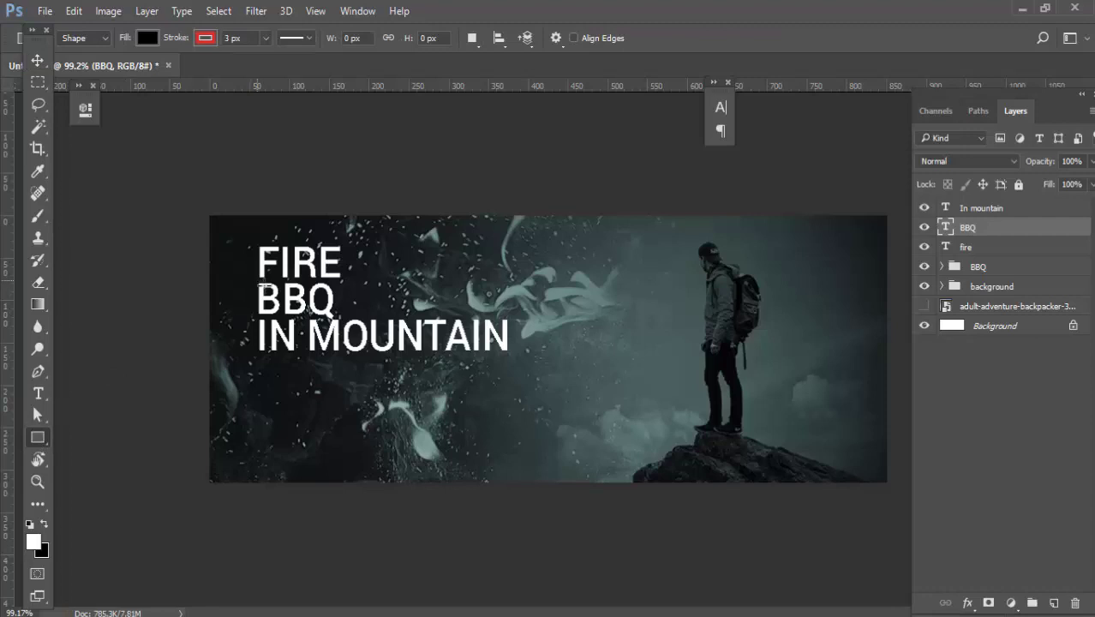
{"action": "left_click_drag", "start_coordinate": [257, 280], "coordinate": [344, 321]}
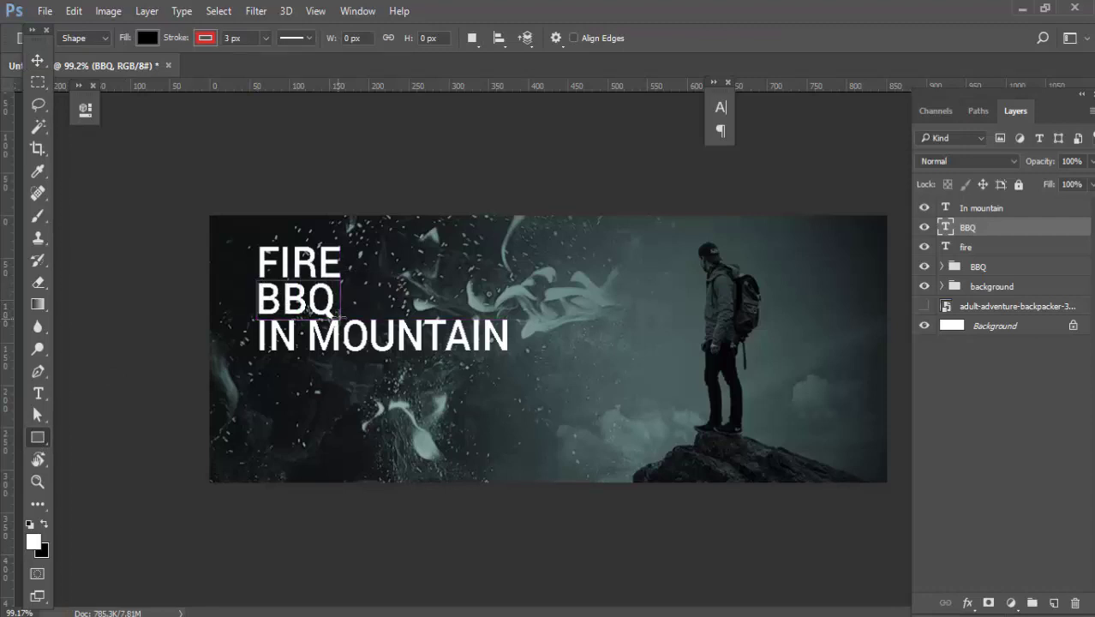
{"action": "left_click_drag", "start_coordinate": [336, 318], "coordinate": [341, 320]}
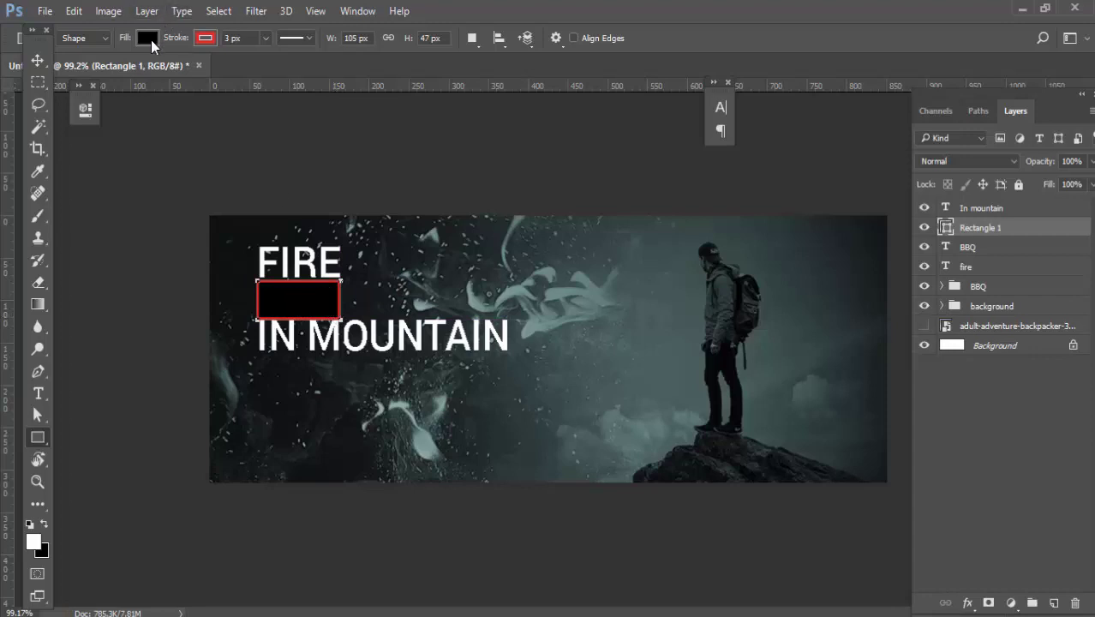
Step: Give the box a white fill with no stroke and place it beneath the BBQ layer
{"action": "left_click", "coordinate": [147, 37]}
{"action": "left_click", "coordinate": [85, 126]}
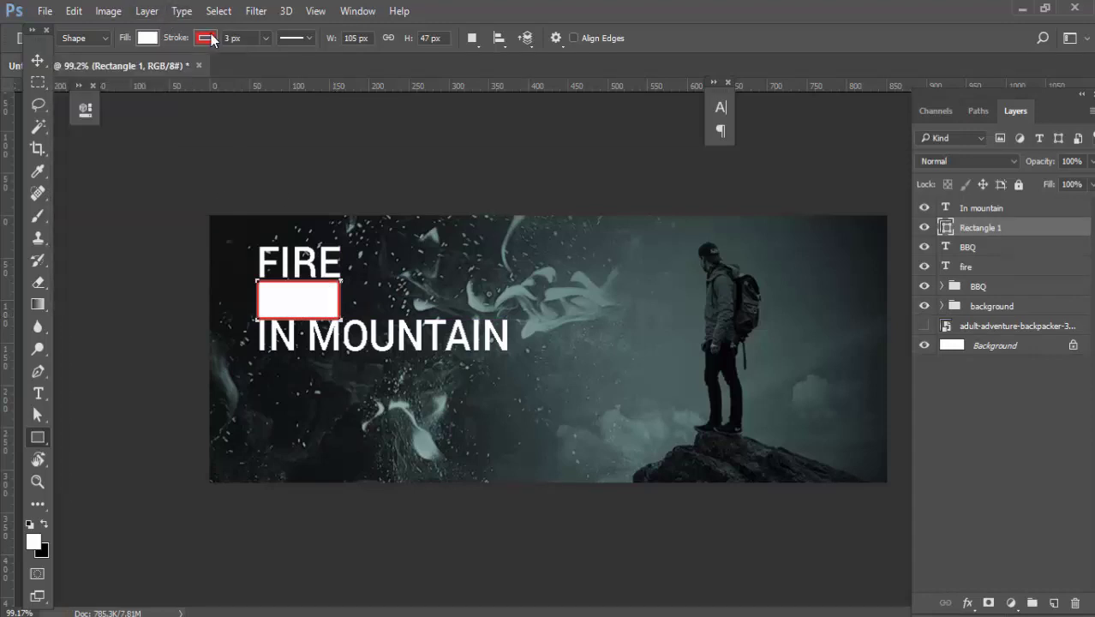
{"action": "left_click", "coordinate": [205, 38]}
{"action": "left_click", "coordinate": [129, 72]}
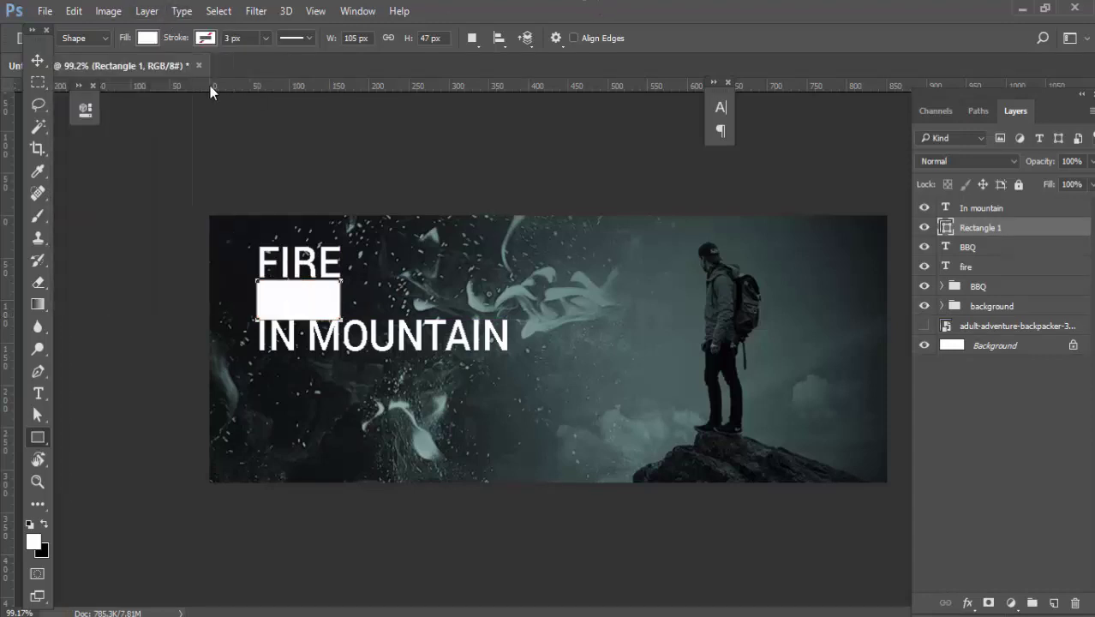
{"action": "left_click", "coordinate": [42, 54]}
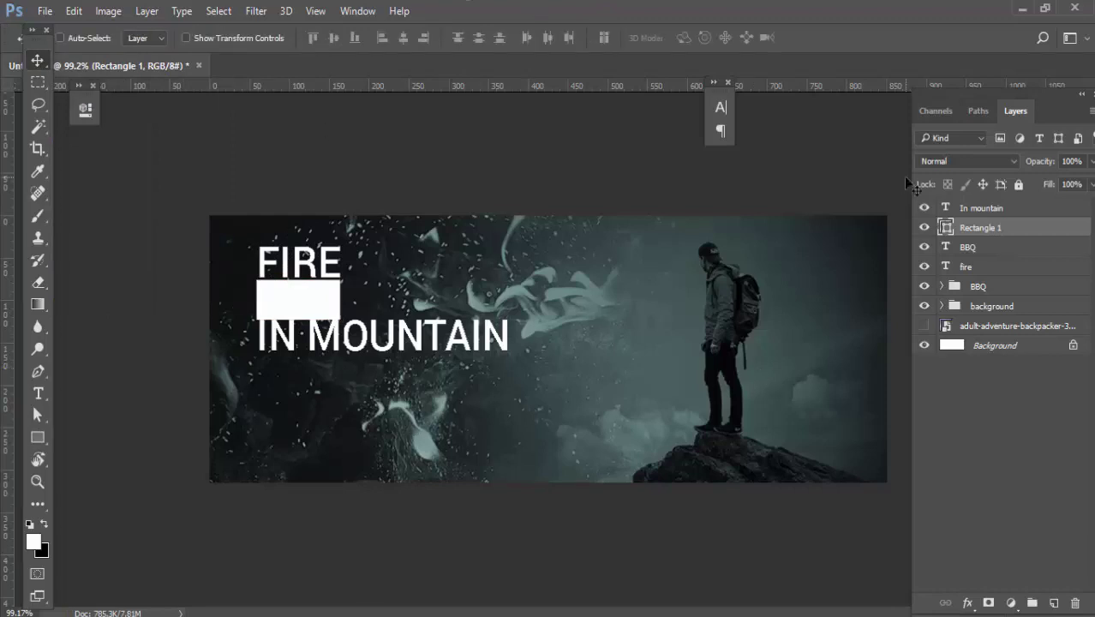
{"action": "key", "text": "ctrl+bracketleft"}
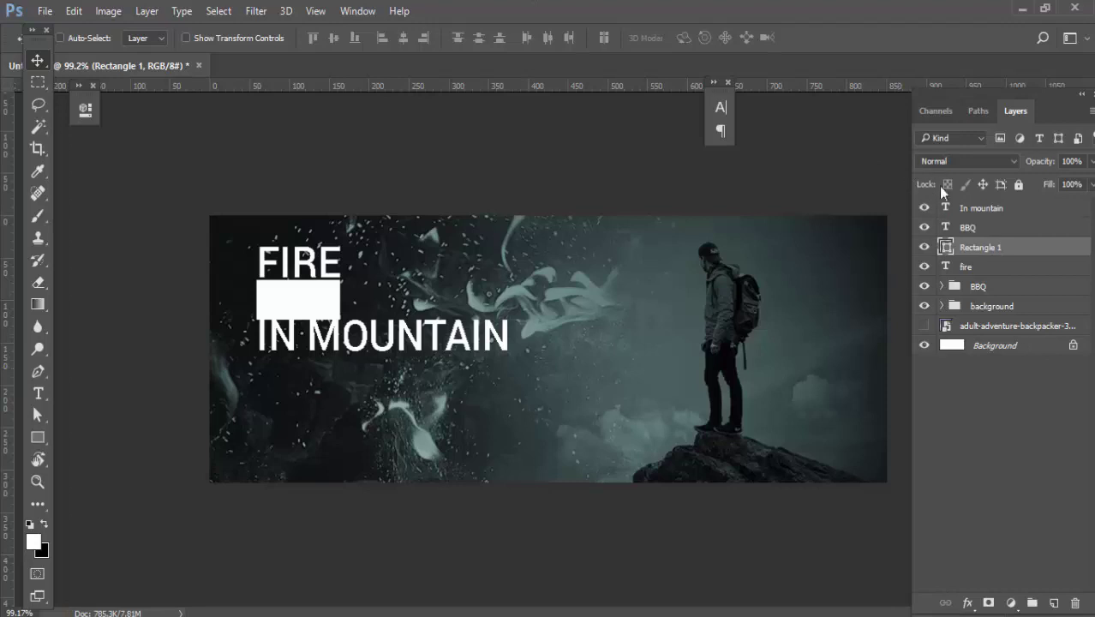
Step: Change the BBQ text colour to black (#000000) and commit the edit
{"action": "double_click", "coordinate": [945, 227]}
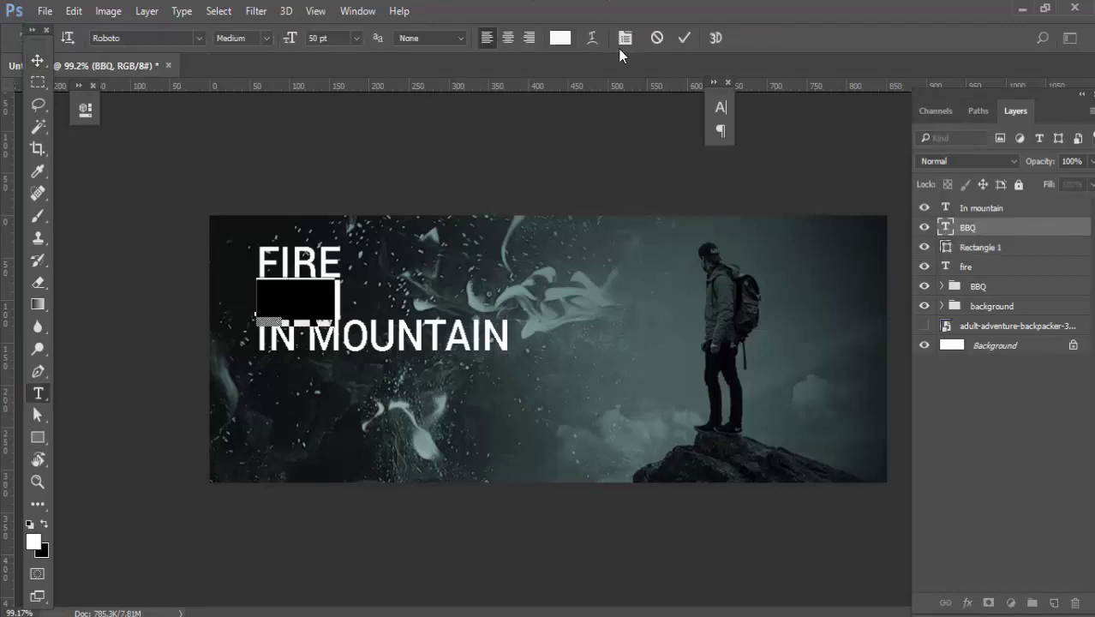
{"action": "left_click", "coordinate": [559, 38]}
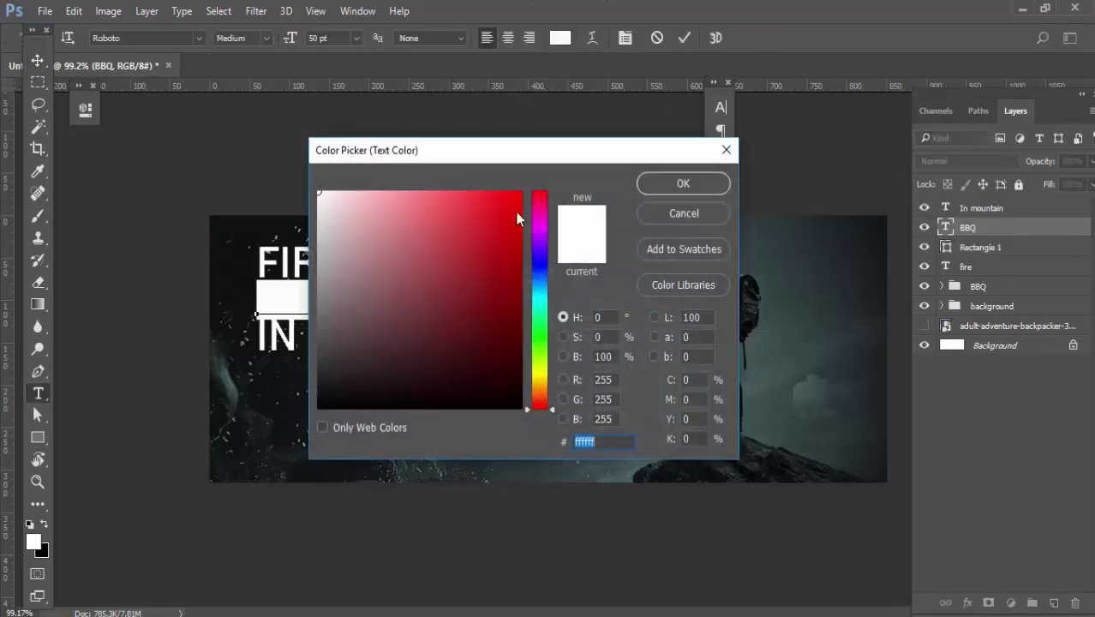
{"action": "left_click", "coordinate": [327, 398]}
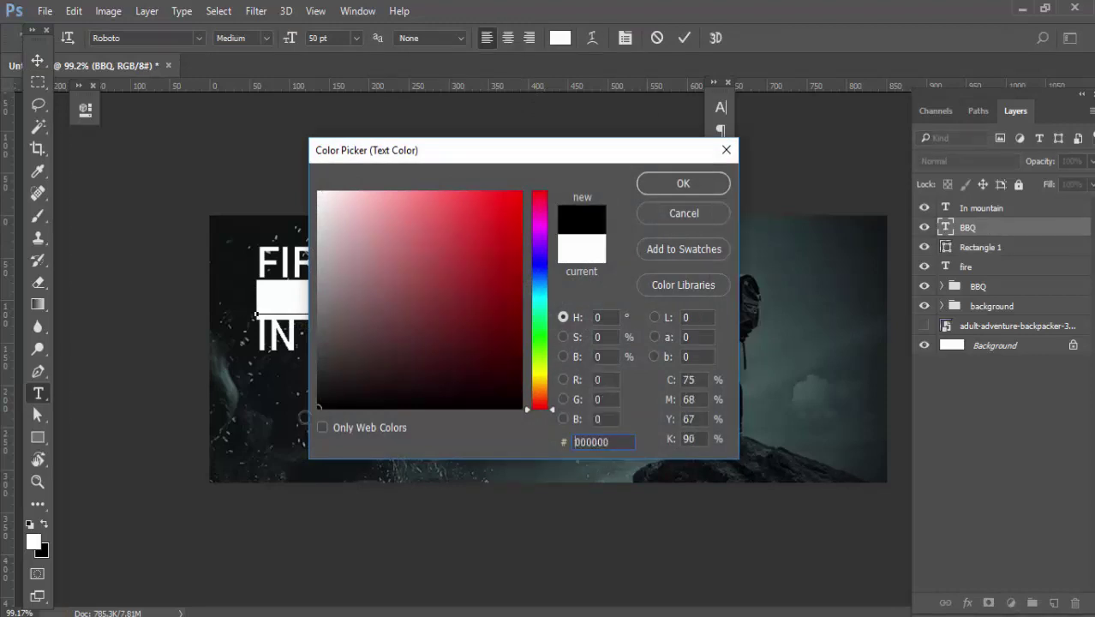
{"action": "left_click", "coordinate": [698, 183]}
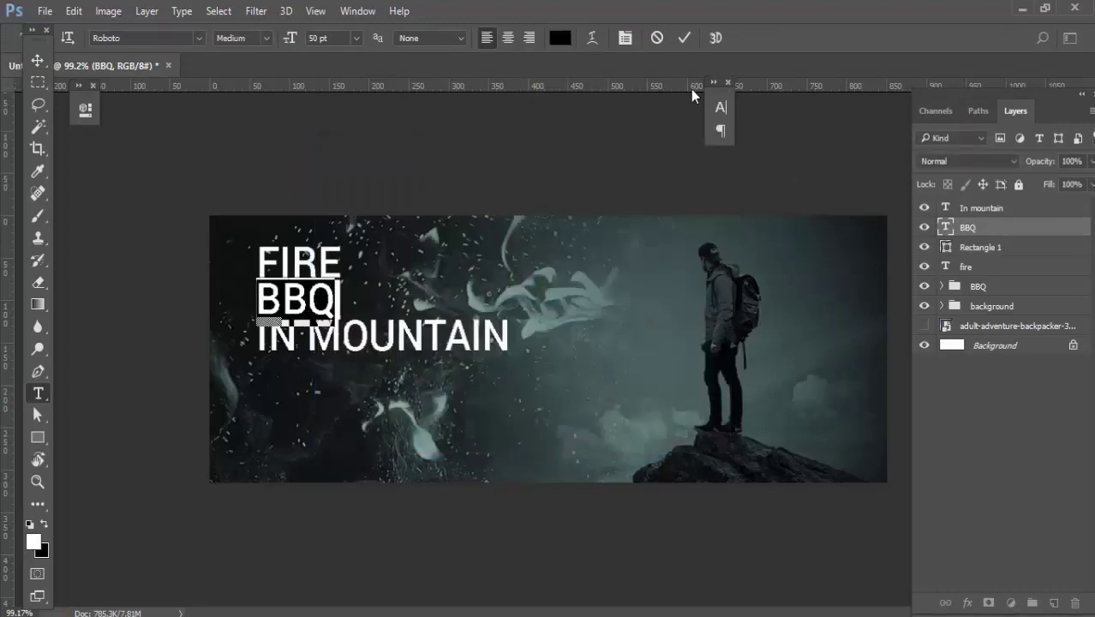
{"action": "left_click", "coordinate": [683, 37]}
{"action": "key", "text": "v"}
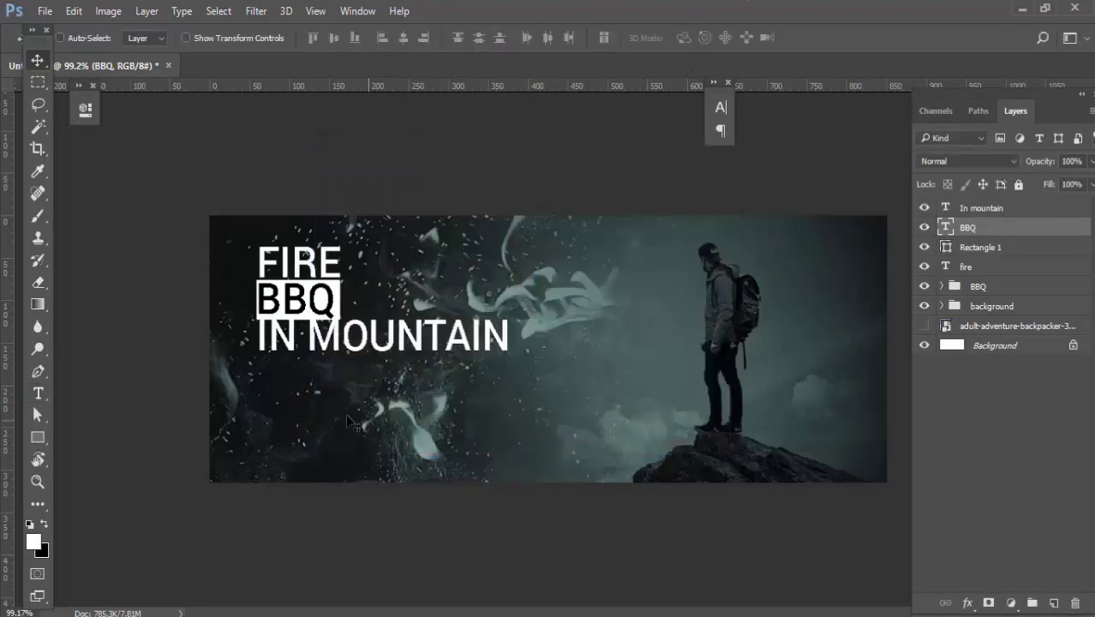
{"action": "scroll", "coordinate": [347, 420], "scroll_direction": "up", "scroll_amount": 5}
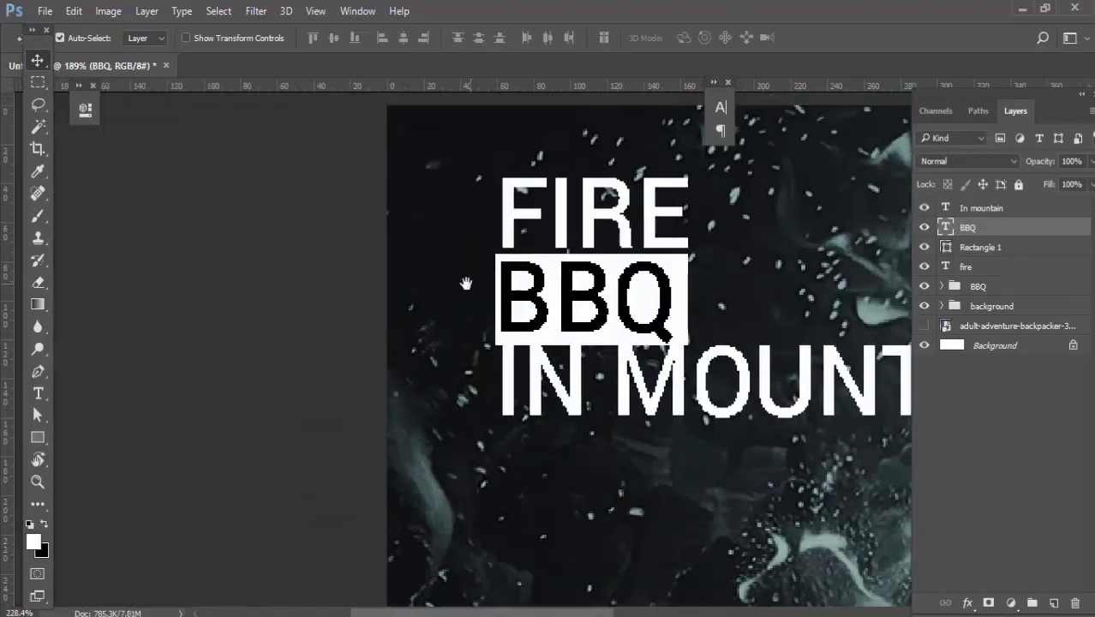
Step: Nudge the white box right, then shift the BBQ text right and up inside it
{"action": "scroll", "coordinate": [365, 317], "scroll_direction": "up", "scroll_amount": 2}
{"action": "left_click", "coordinate": [589, 337]}
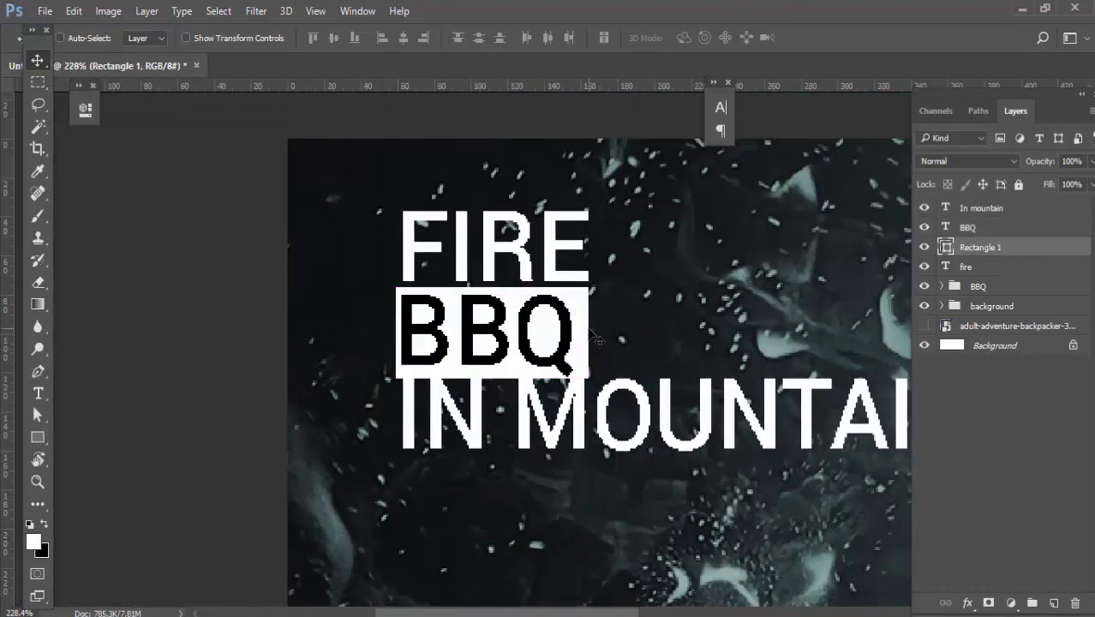
{"action": "key", "text": "Right"}
{"action": "key", "text": "Right"}
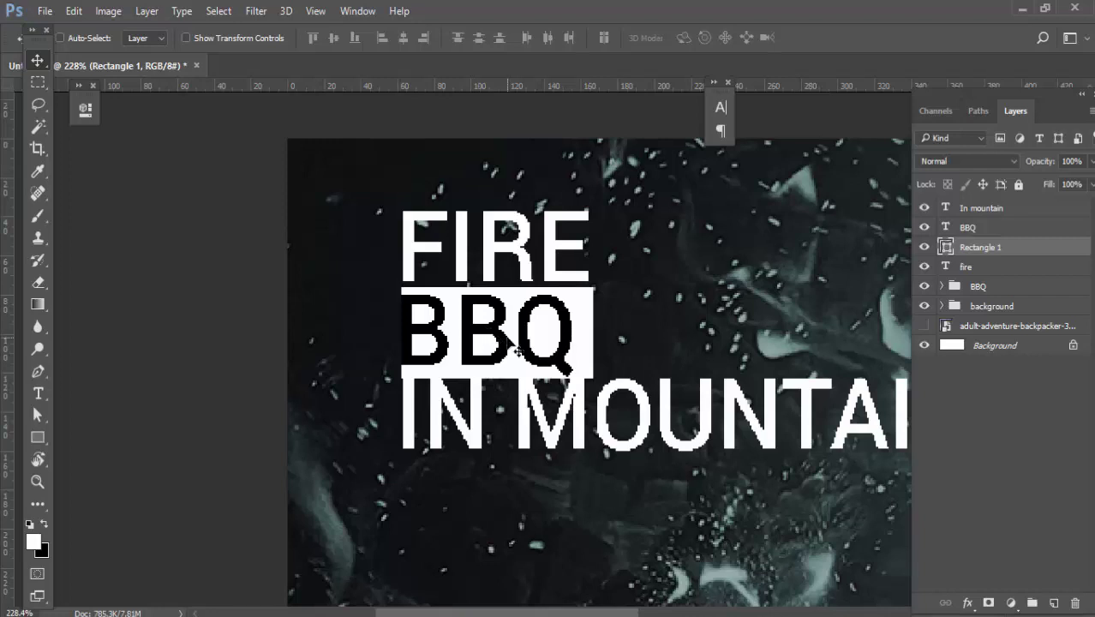
{"action": "left_click", "coordinate": [566, 367], "text": "ctrl"}
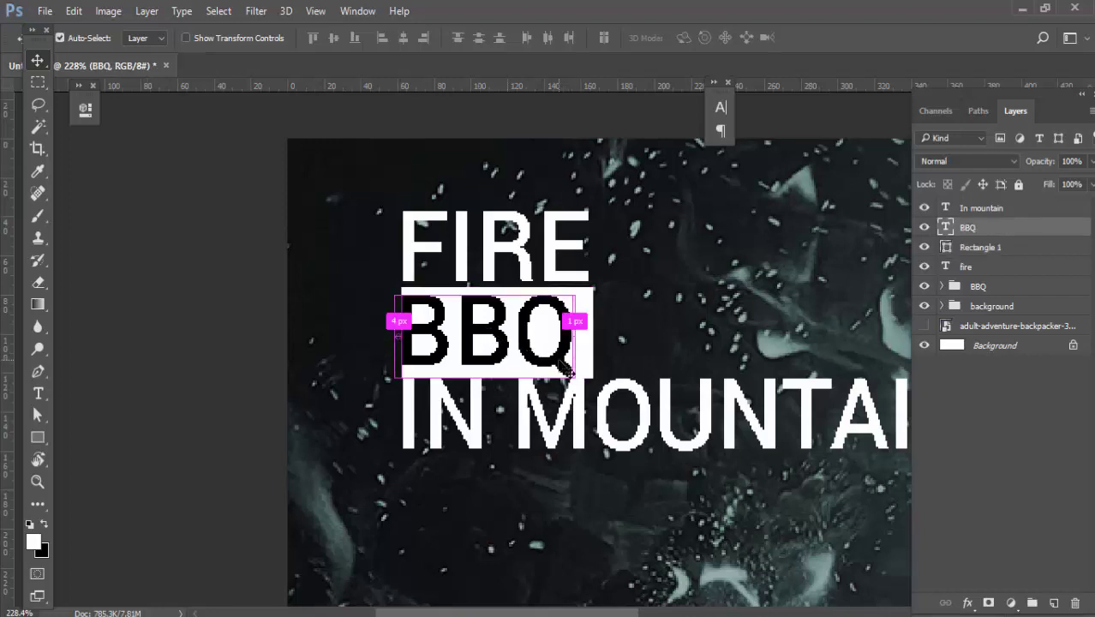
{"action": "key", "text": "ctrl+t"}
{"action": "key", "text": "Right"}
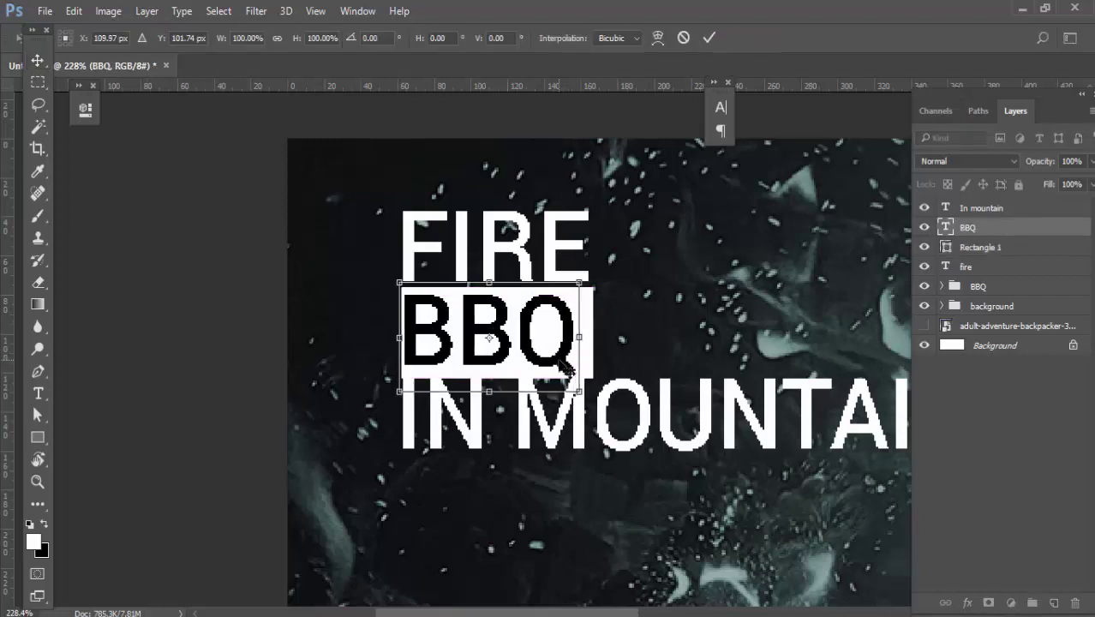
{"action": "key", "text": "Right"}
{"action": "key", "text": "Right"}
{"action": "key", "text": "Up"}
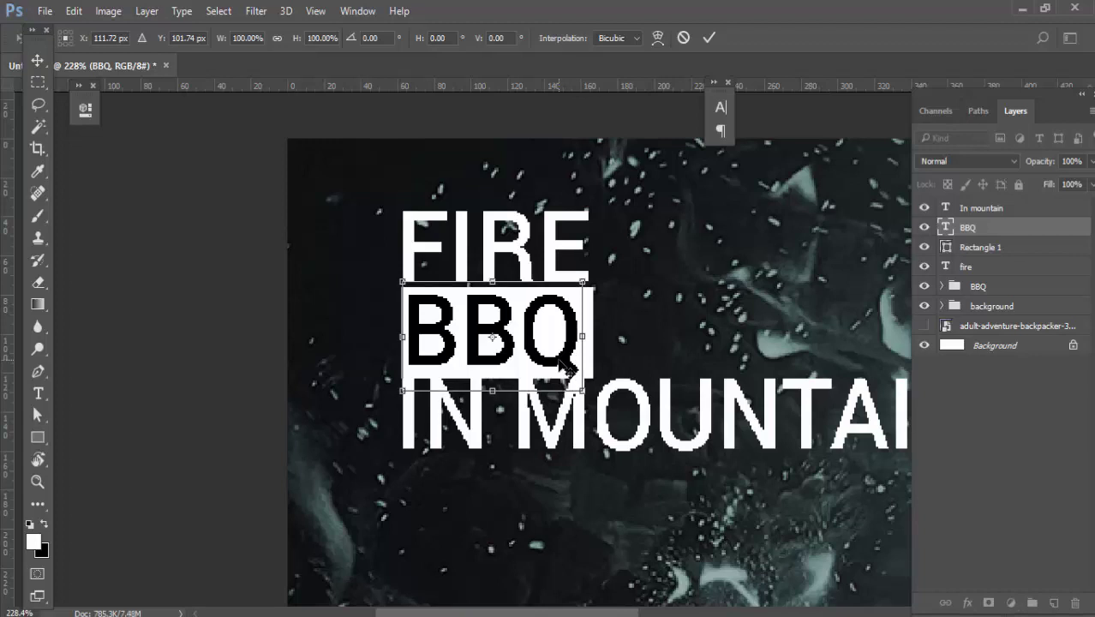
{"action": "key", "text": "Up"}
{"action": "key", "text": "Up"}
{"action": "key", "text": "Up"}
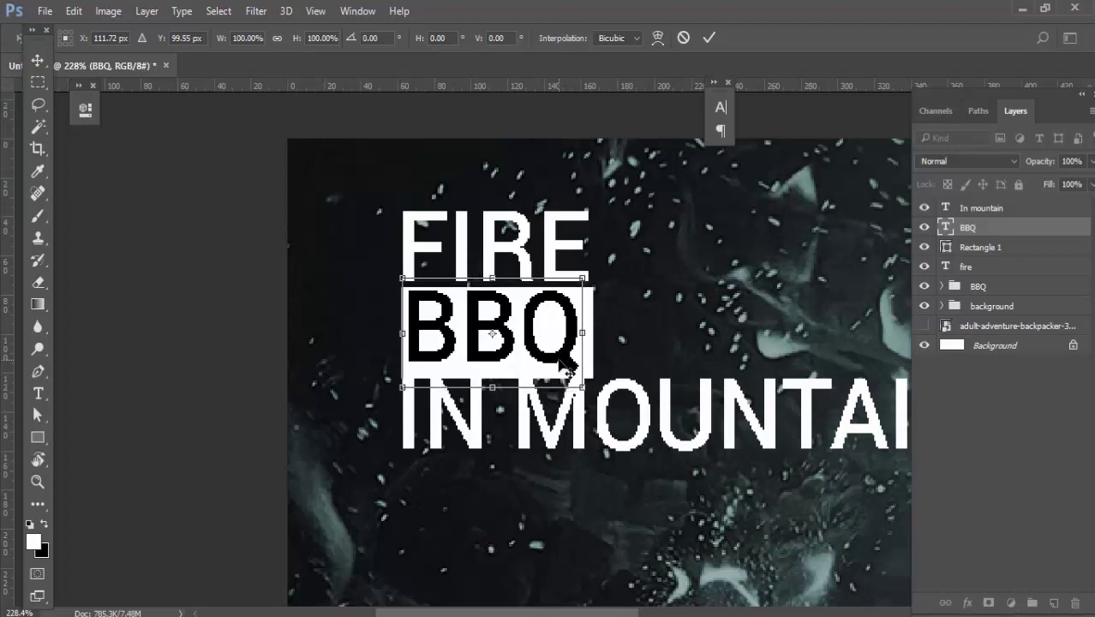
{"action": "key", "text": "Return"}
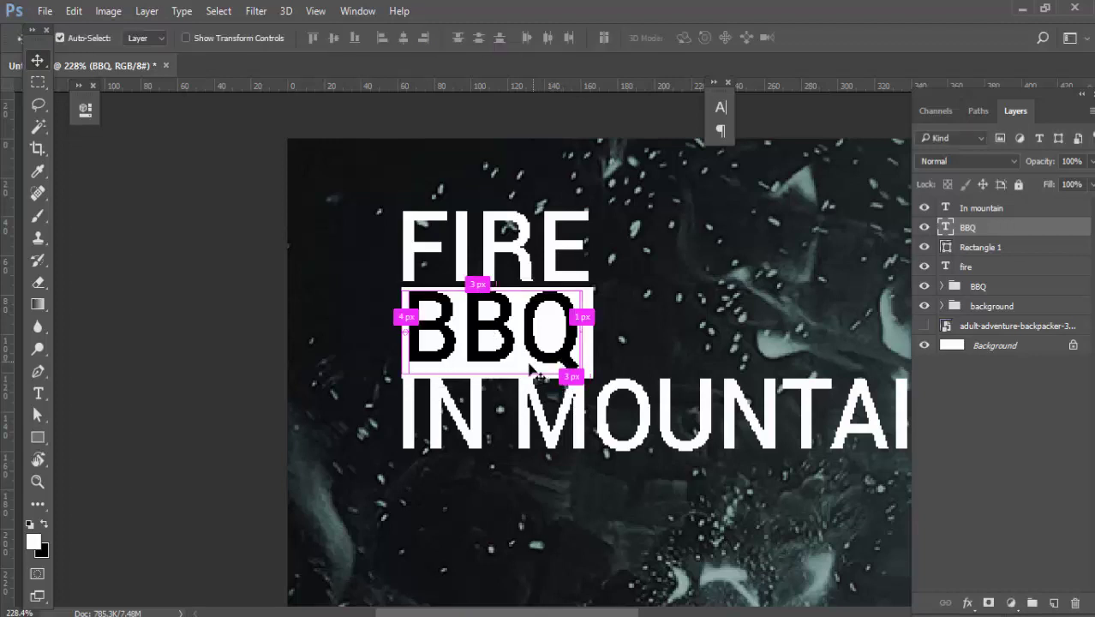
Step: Squash BBQ to about 83% height and shorten the white box to fit under it
{"action": "key", "text": "ctrl+t"}
{"action": "left_click_drag", "start_coordinate": [494, 386], "coordinate": [492, 370]}
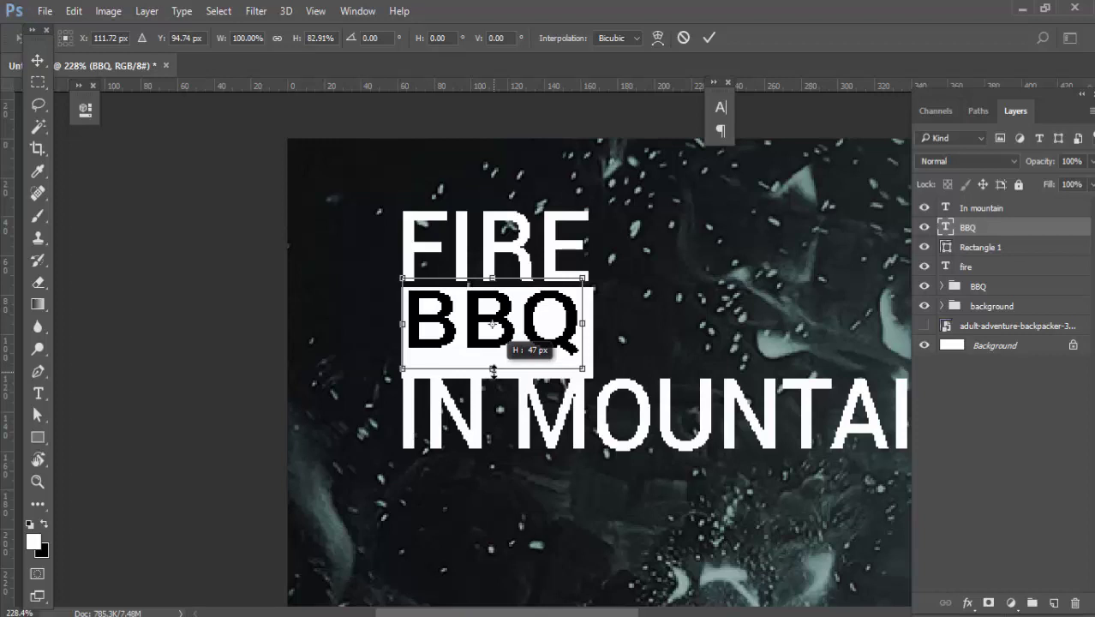
{"action": "key", "text": "Return"}
{"action": "left_click", "coordinate": [517, 375]}
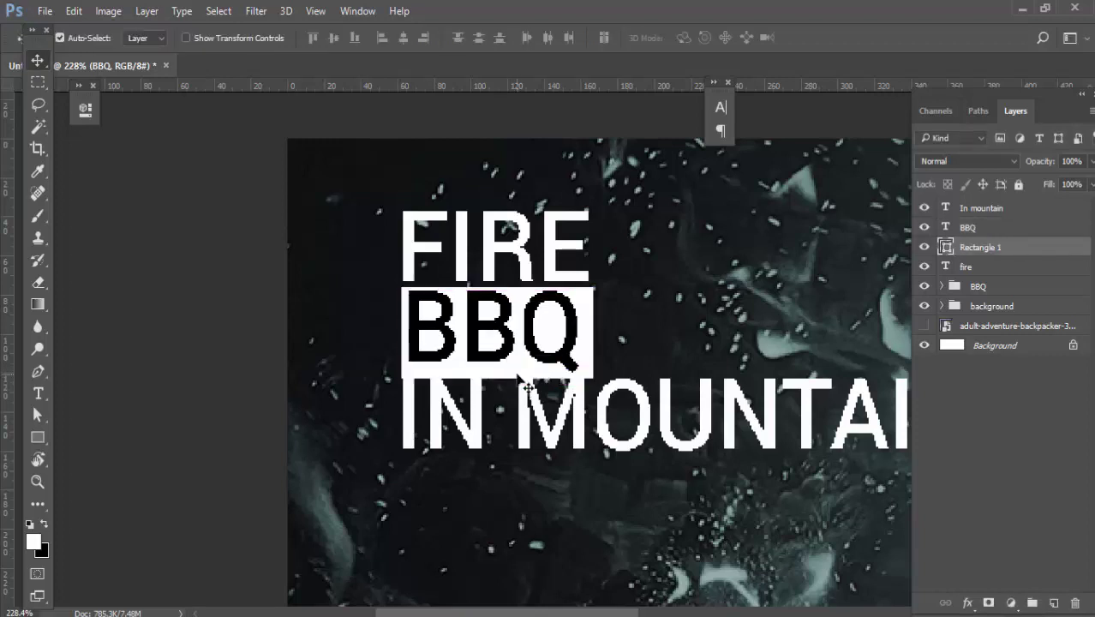
{"action": "key", "text": "ctrl+t"}
{"action": "left_click_drag", "start_coordinate": [497, 380], "coordinate": [497, 370]}
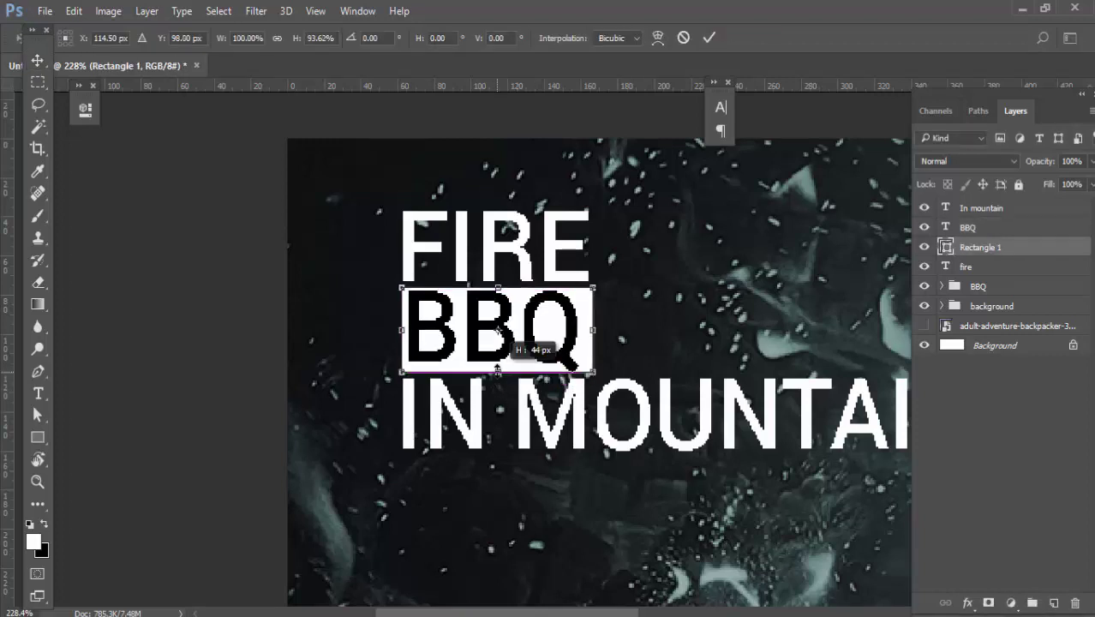
{"action": "key", "text": "Return"}
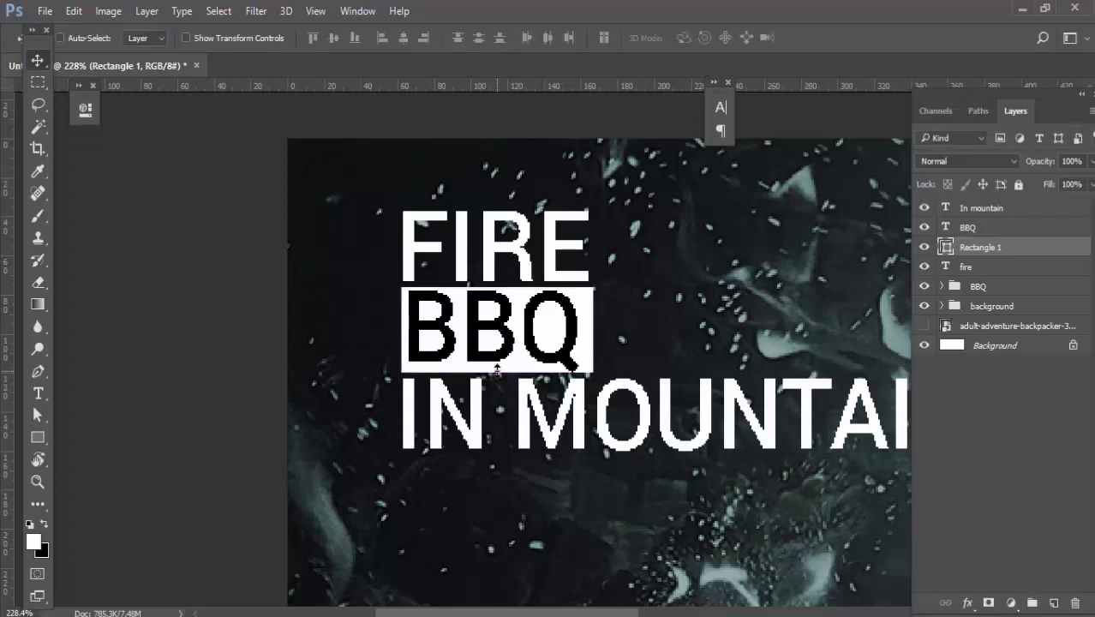
{"action": "key", "text": "ctrl+0"}
{"action": "scroll", "coordinate": [439, 422], "scroll_direction": "down", "scroll_amount": 2}
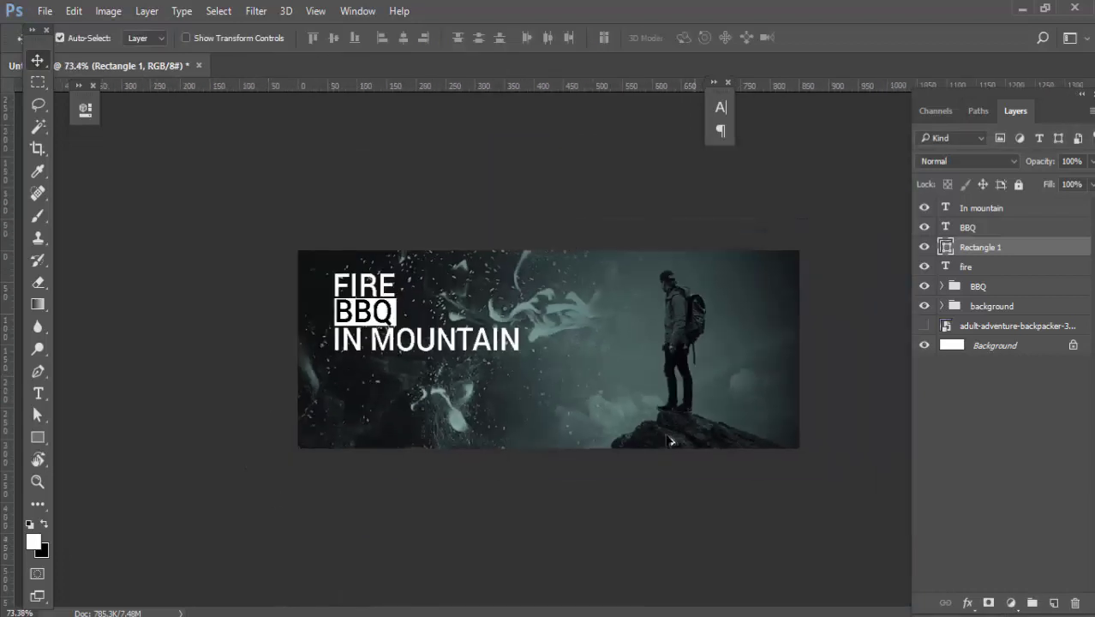
{"action": "scroll", "coordinate": [221, 313], "scroll_direction": "down", "scroll_amount": 1}
{"action": "scroll", "coordinate": [219, 306], "scroll_direction": "down", "scroll_amount": 1}
{"action": "scroll", "coordinate": [224, 296], "scroll_direction": "up", "scroll_amount": 1}
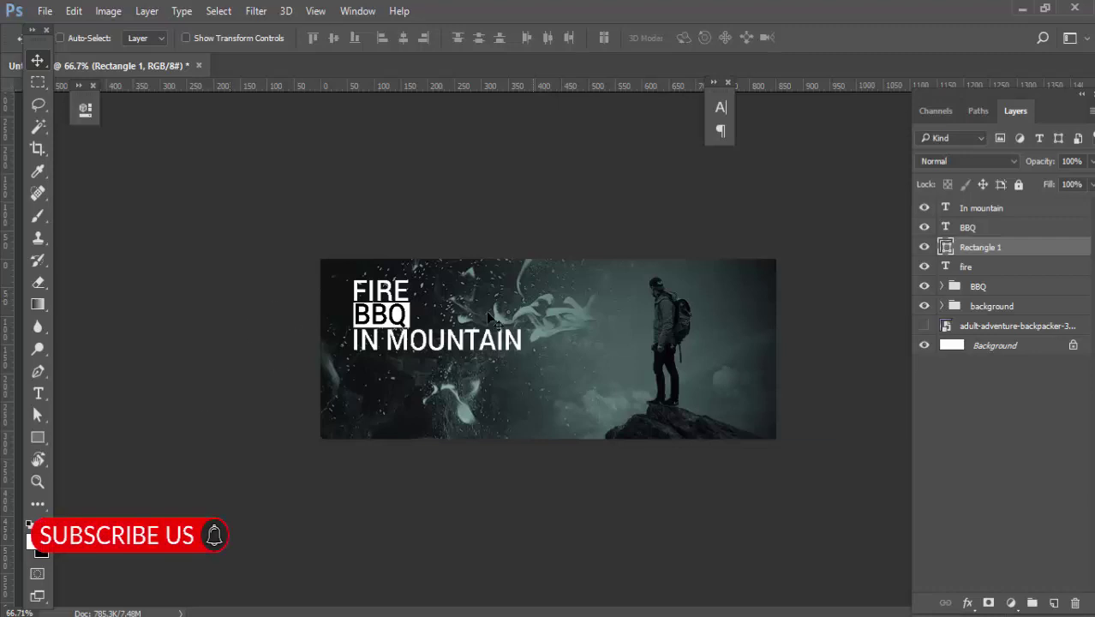
{"action": "scroll", "coordinate": [489, 317], "scroll_direction": "up", "scroll_amount": 2}
{"action": "scroll", "coordinate": [317, 283], "scroll_direction": "up", "scroll_amount": 1}
{"action": "left_click", "coordinate": [290, 257], "text": "ctrl"}
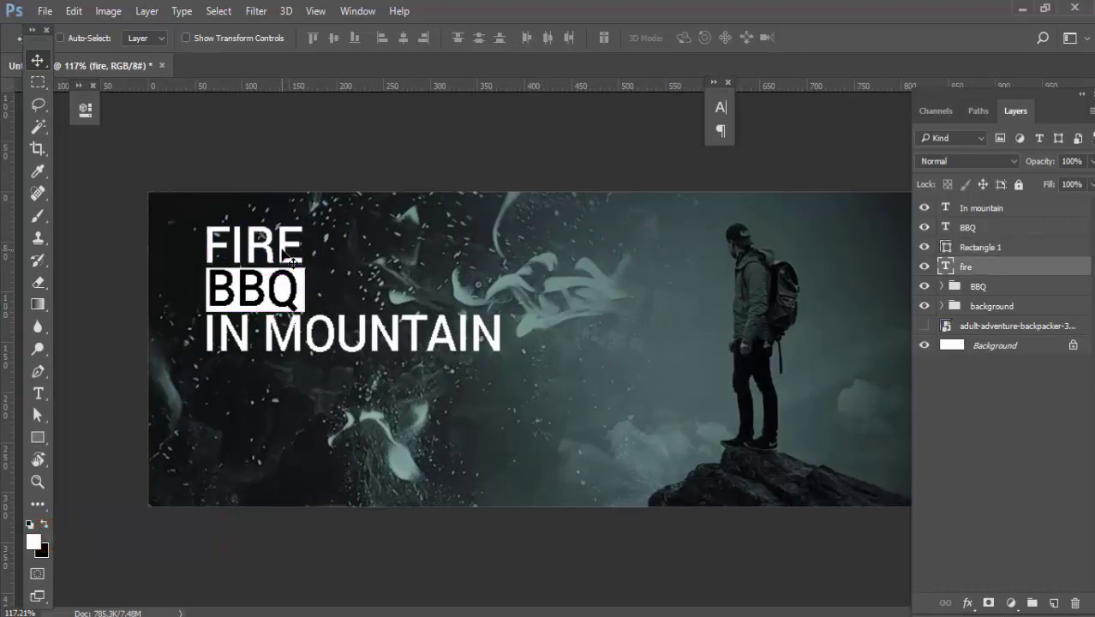
{"action": "key", "text": "ctrl"}
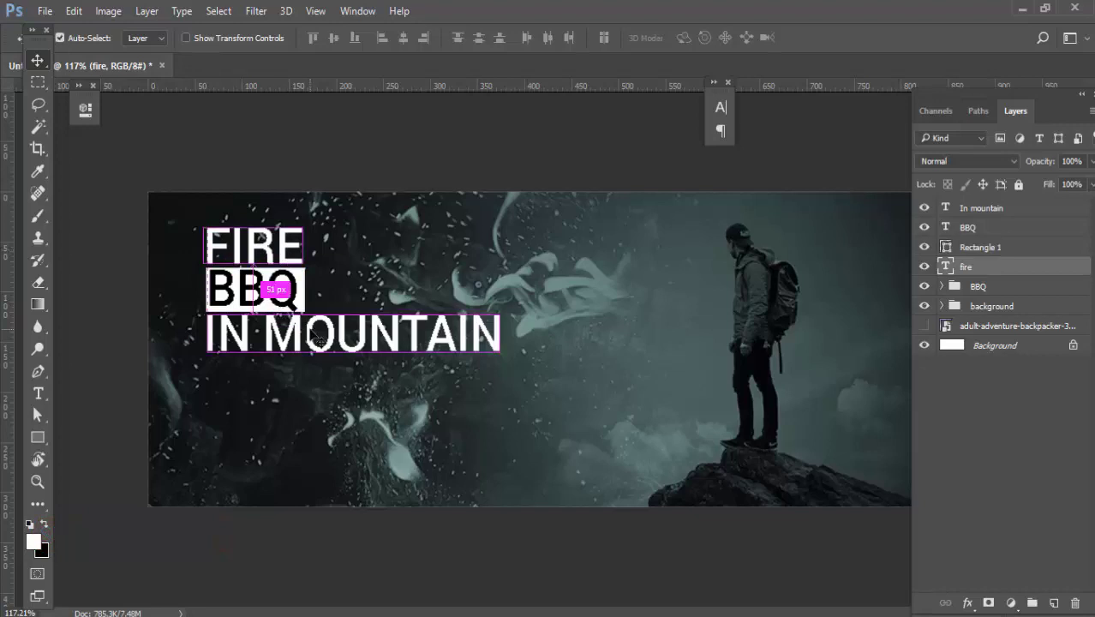
{"action": "left_click", "coordinate": [317, 338], "text": "ctrl"}
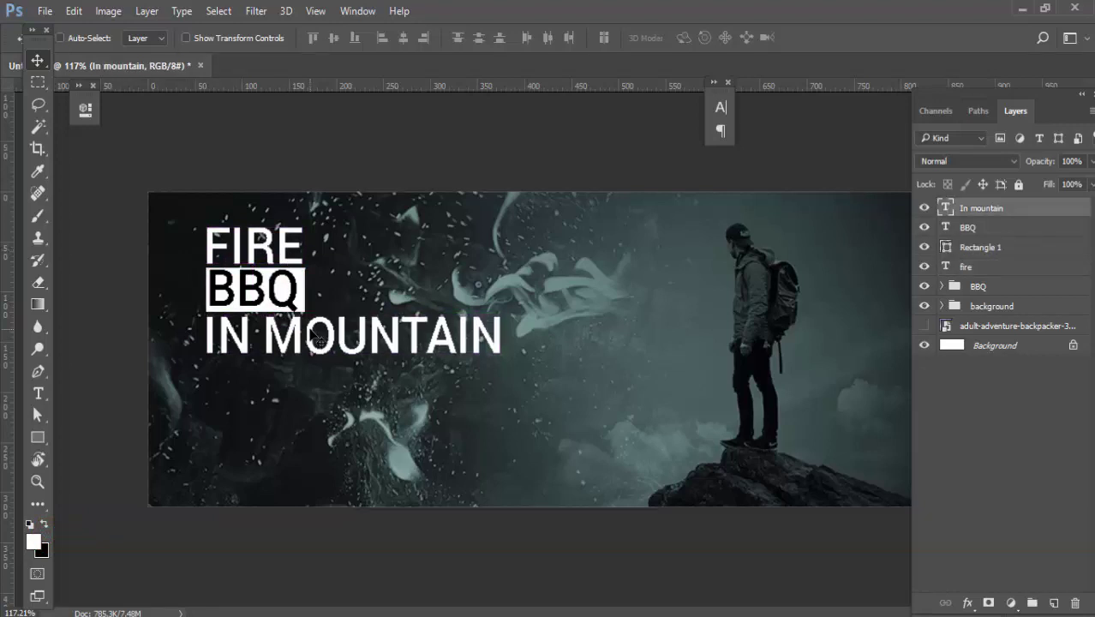
{"action": "scroll", "coordinate": [128, 347], "scroll_direction": "down", "scroll_amount": 2}
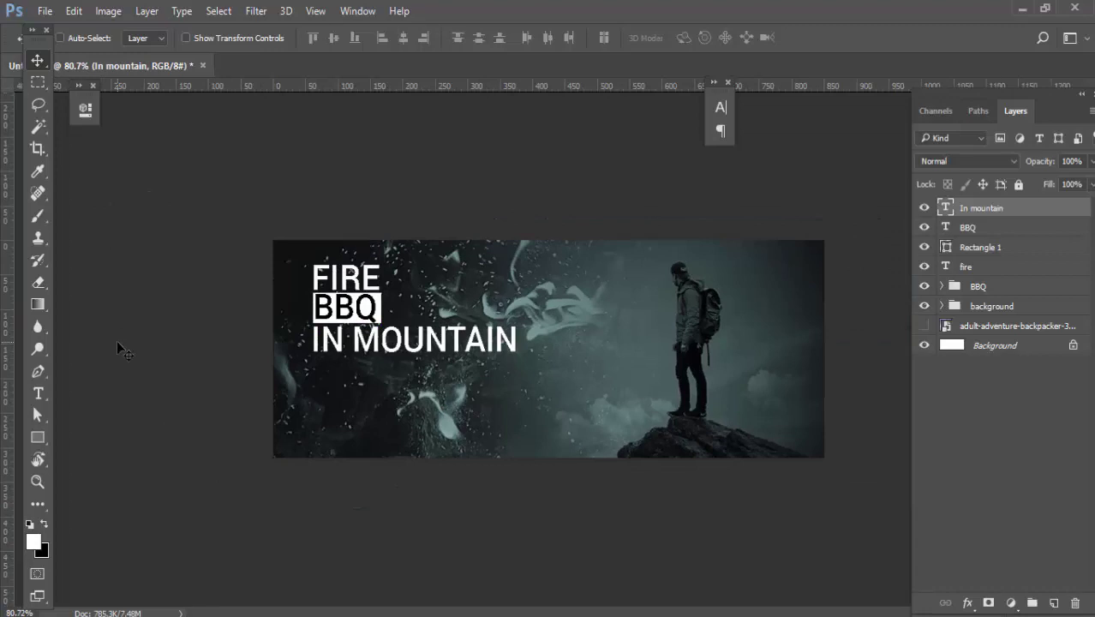
Step: Group the title layers into a group named text and add a new empty layer above
{"action": "left_click", "coordinate": [975, 268], "text": "shift"}
{"action": "key", "text": "ctrl+g"}
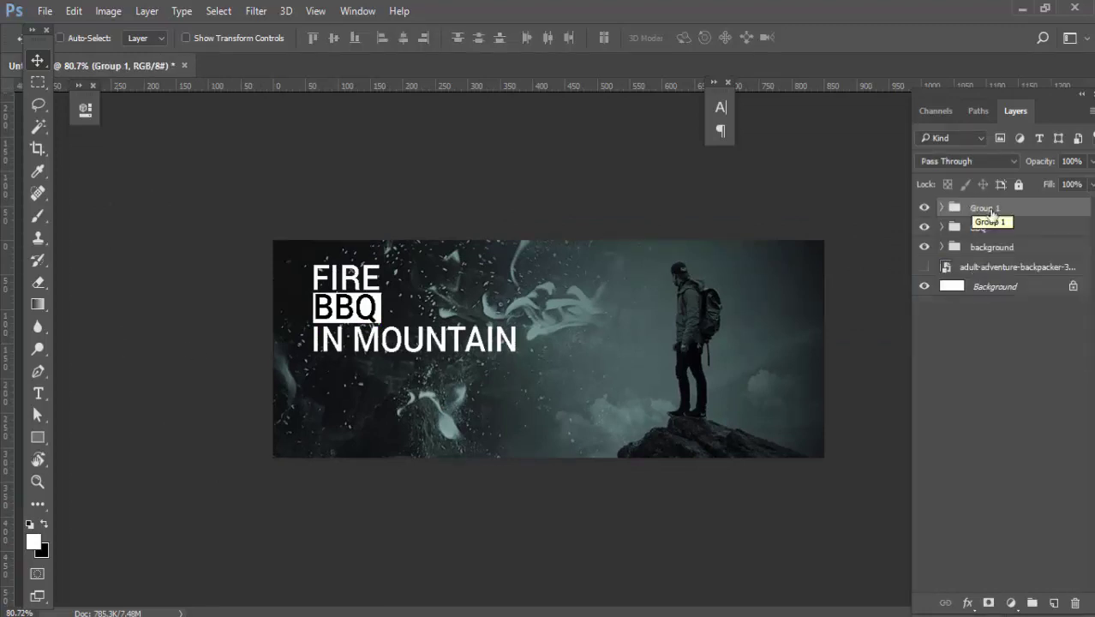
{"action": "double_click", "coordinate": [991, 207]}
{"action": "type", "text": "Tex"}
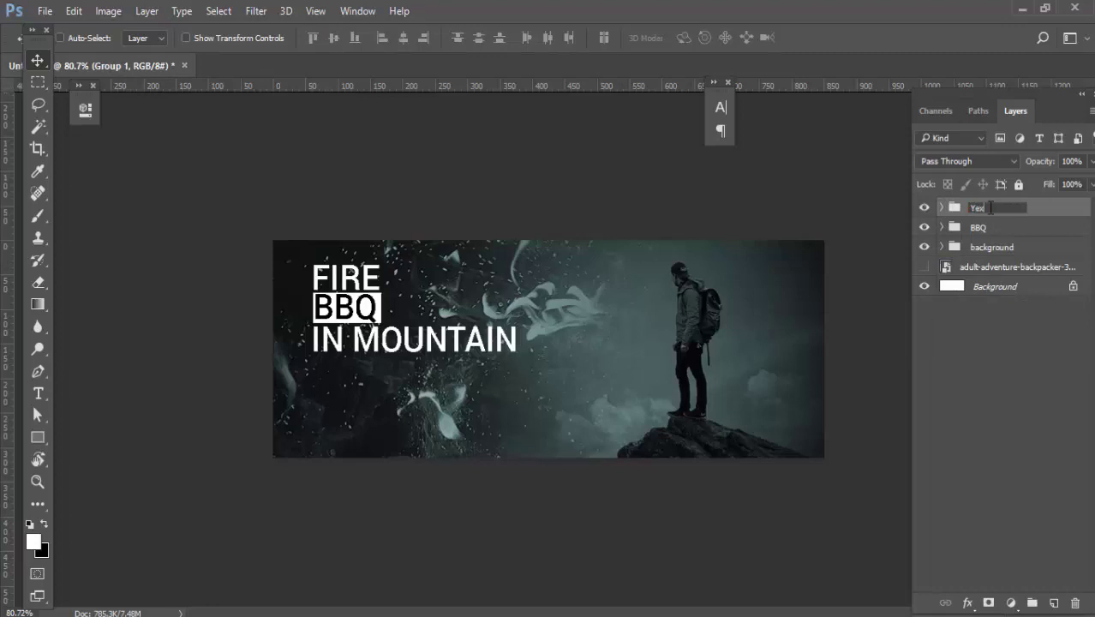
{"action": "type", "text": "t"}
{"action": "double_click", "coordinate": [991, 207]}
{"action": "type", "text": "te"}
{"action": "key", "text": "Return"}
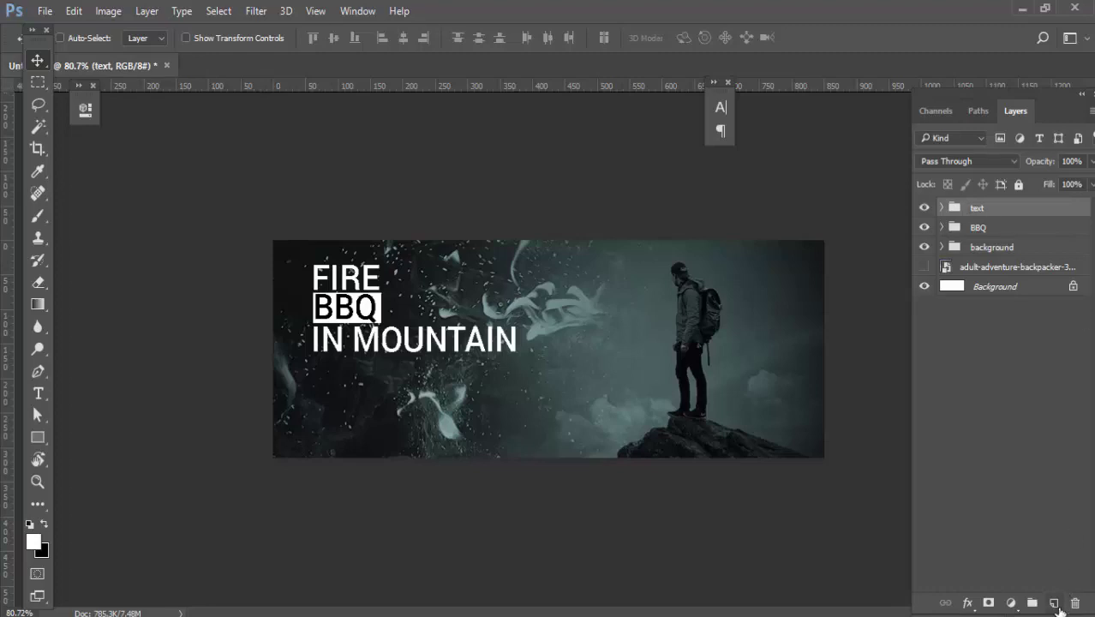
{"action": "left_click", "coordinate": [1055, 603]}
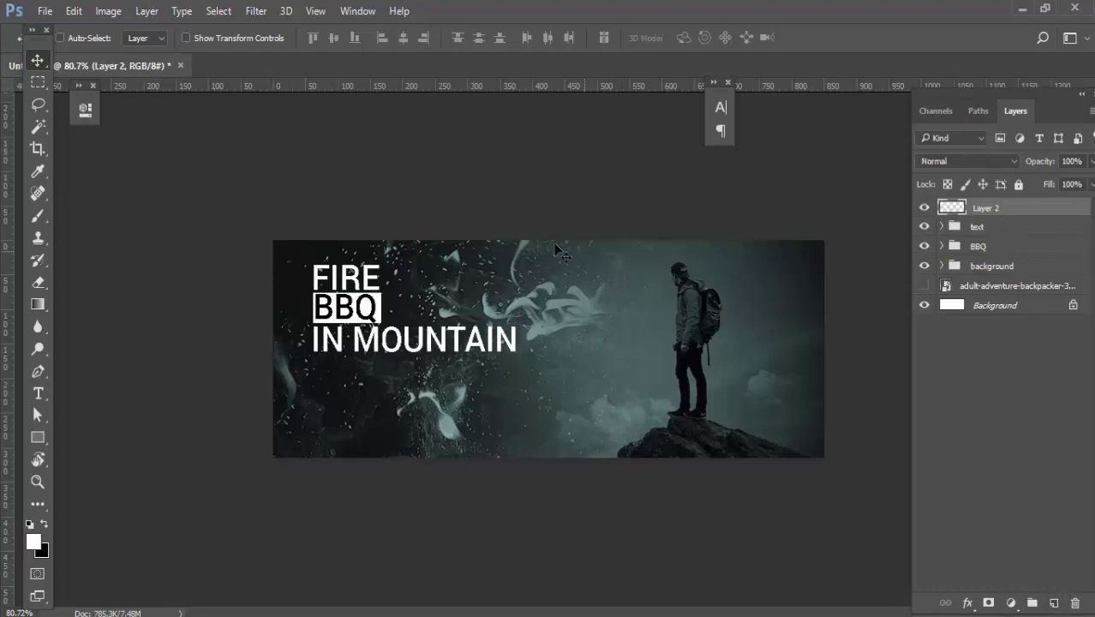
{"action": "key", "text": "t"}
{"action": "left_click", "coordinate": [610, 420]}
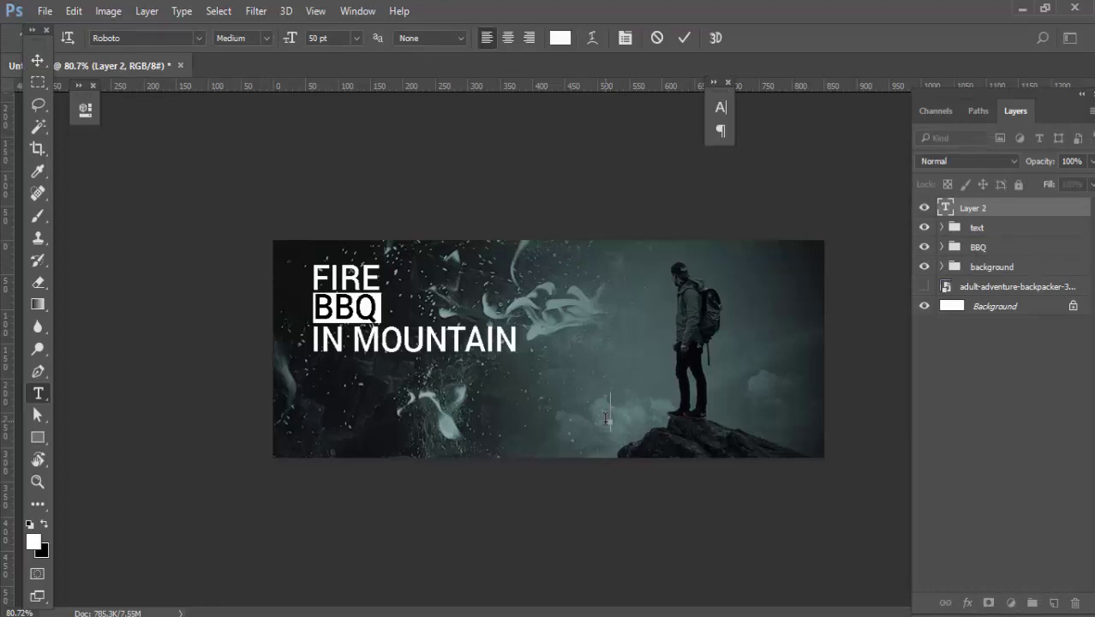
{"action": "type", "text": "www."}
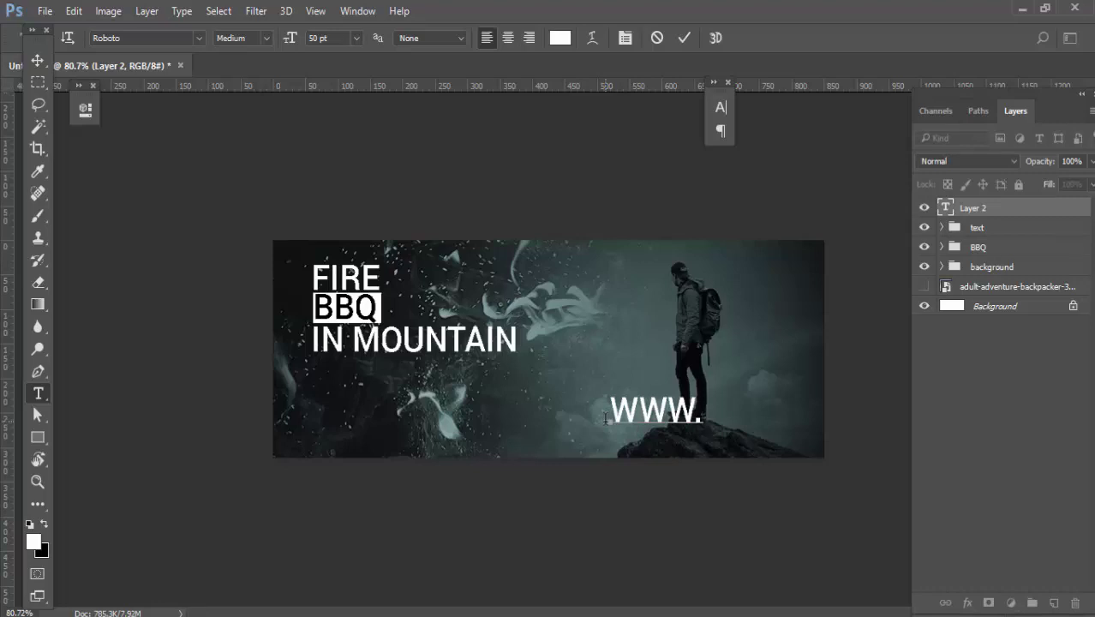
{"action": "type", "text": "firemou"}
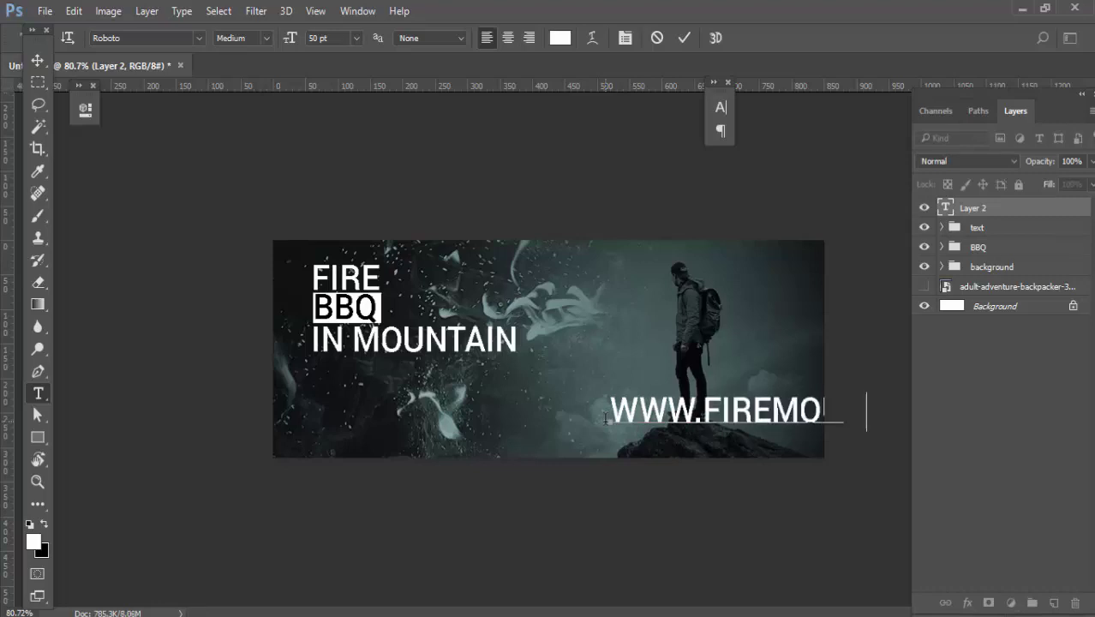
{"action": "type", "text": "nta"}
{"action": "key", "text": "ctrl+a"}
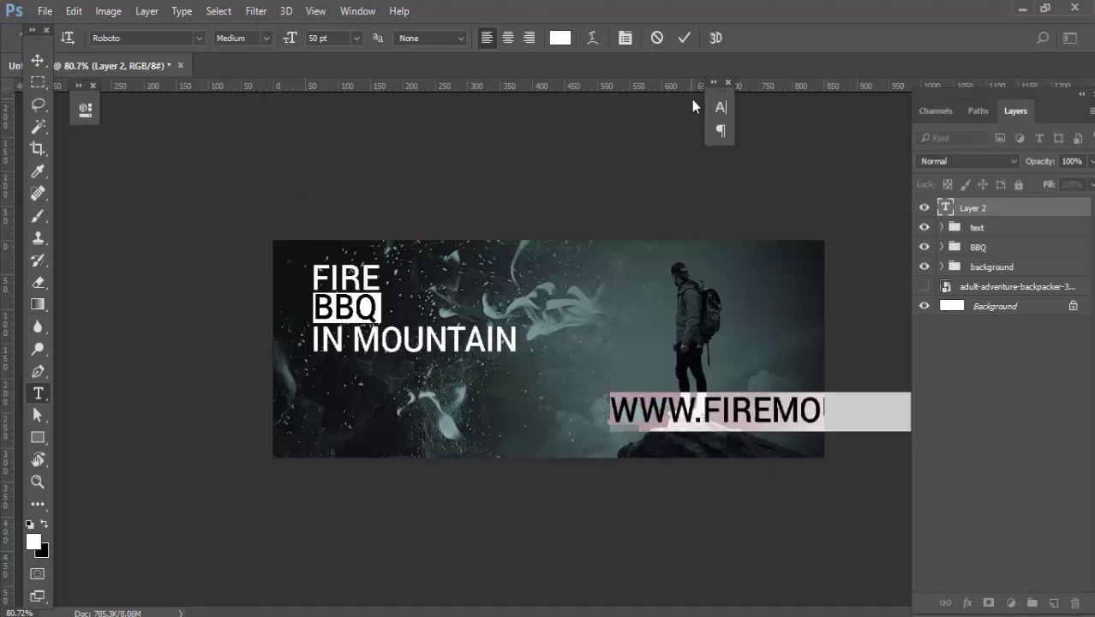
{"action": "left_click", "coordinate": [718, 107]}
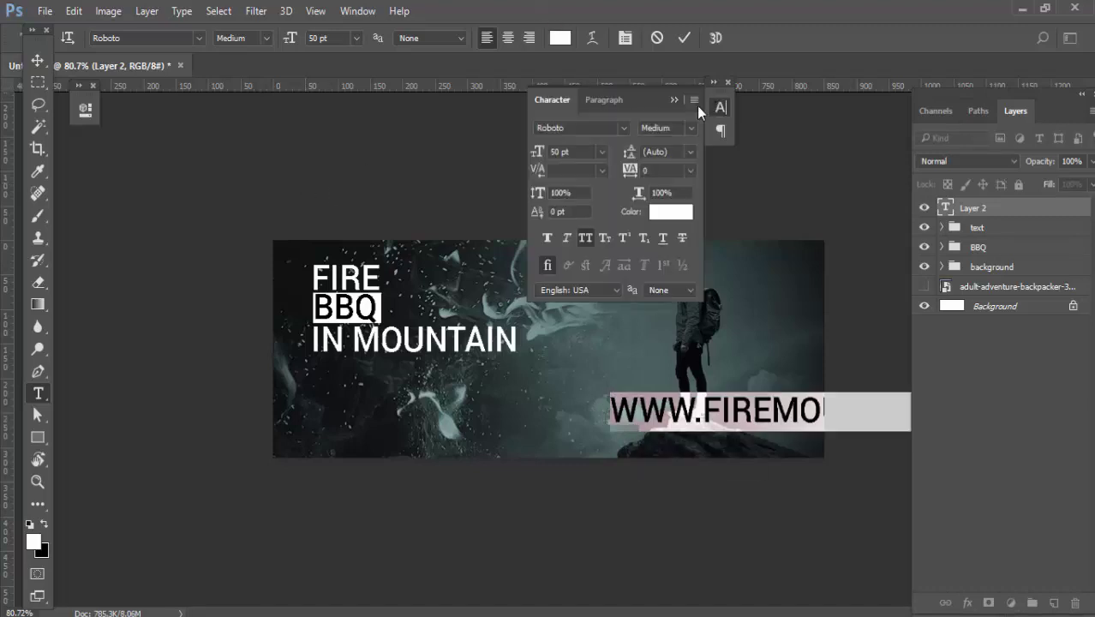
{"action": "left_click", "coordinate": [575, 152]}
{"action": "type", "text": "12"}
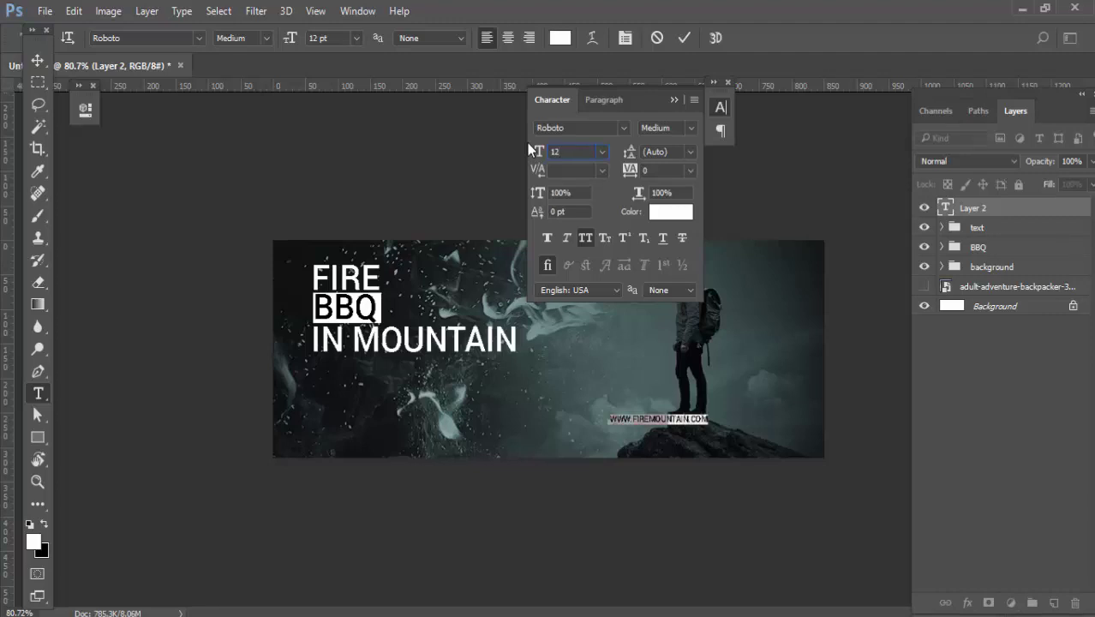
{"action": "left_click", "coordinate": [524, 156]}
{"action": "type", "text": "15"}
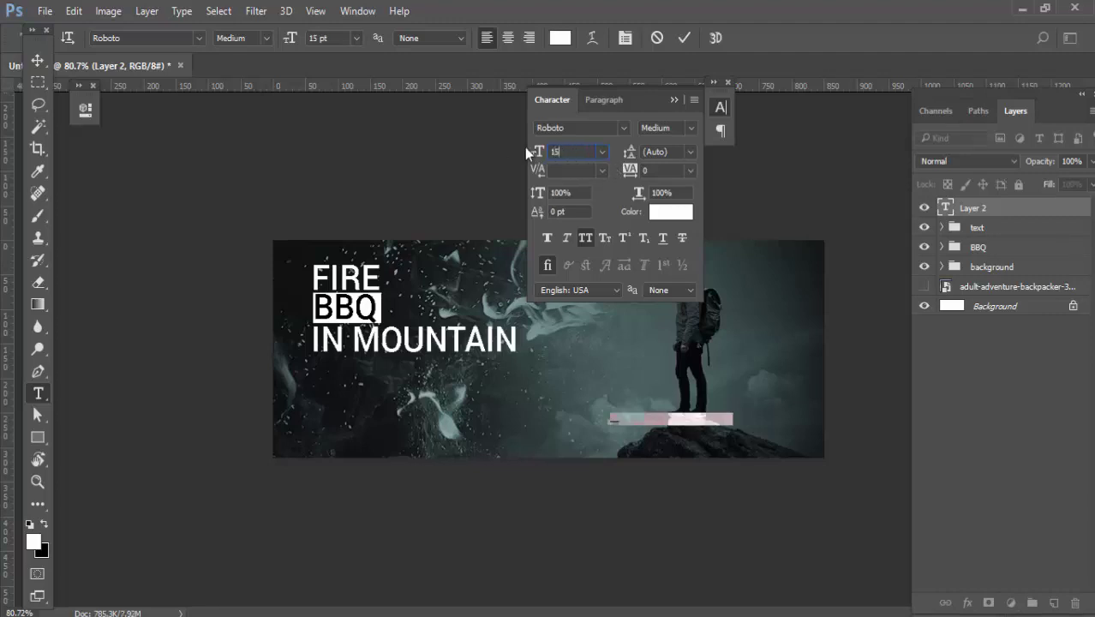
{"action": "left_click", "coordinate": [590, 239]}
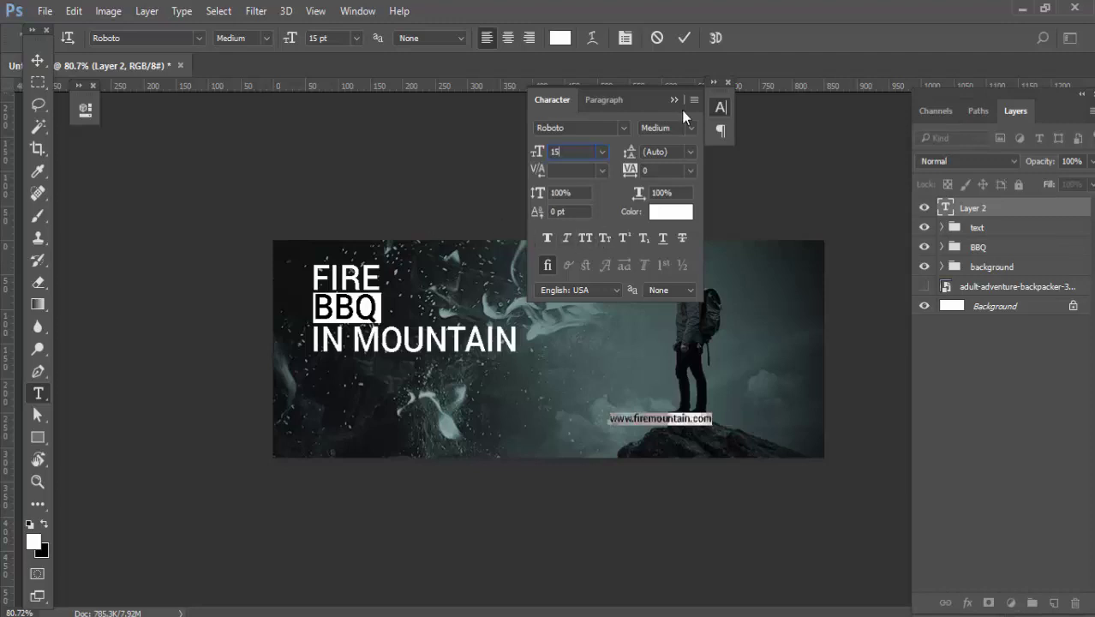
{"action": "left_click", "coordinate": [683, 38]}
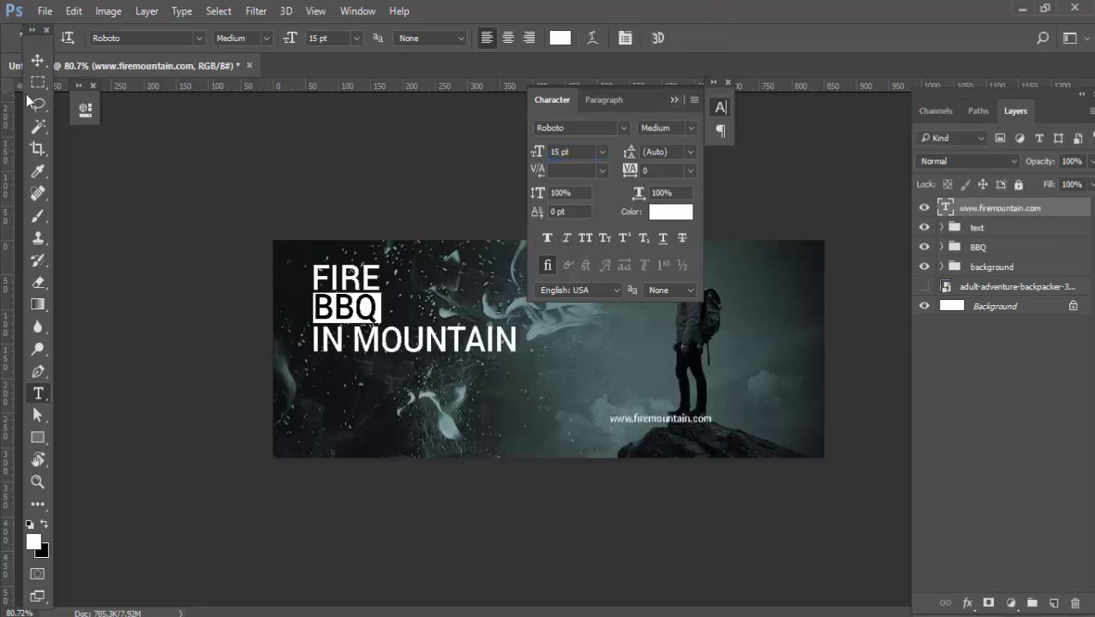
Step: Move the web address to the cover's bottom-right corner and collapse the Character panel
{"action": "key", "text": "v"}
{"action": "left_click", "coordinate": [673, 101]}
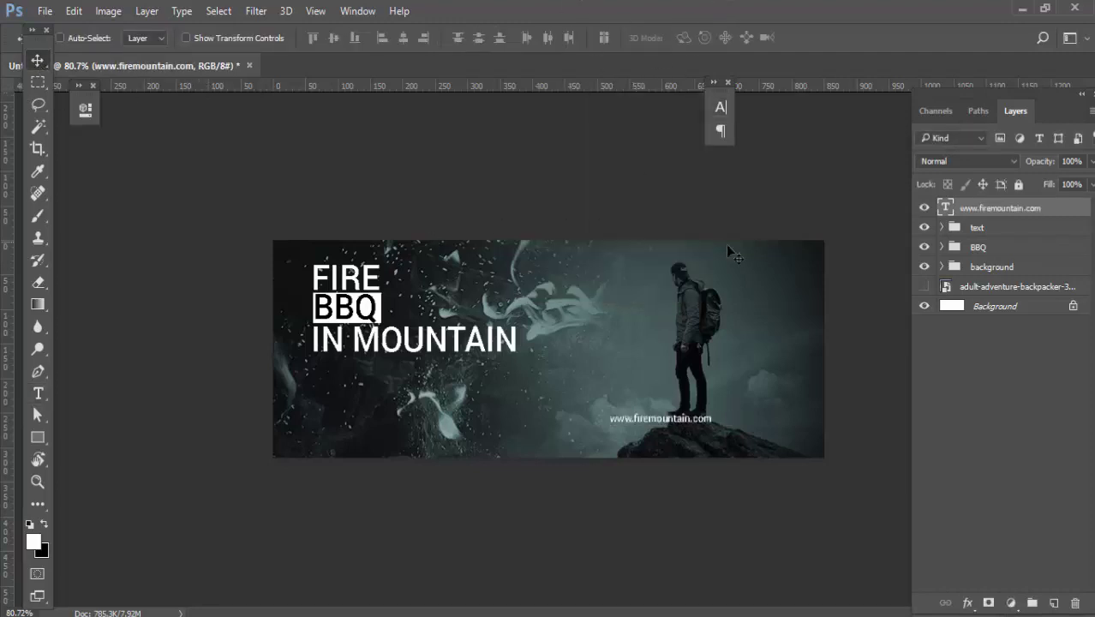
{"action": "scroll", "coordinate": [617, 420], "scroll_direction": "up", "scroll_amount": 2}
{"action": "scroll", "coordinate": [698, 468], "scroll_direction": "down", "scroll_amount": 1}
{"action": "scroll", "coordinate": [692, 441], "scroll_direction": "up", "scroll_amount": 1}
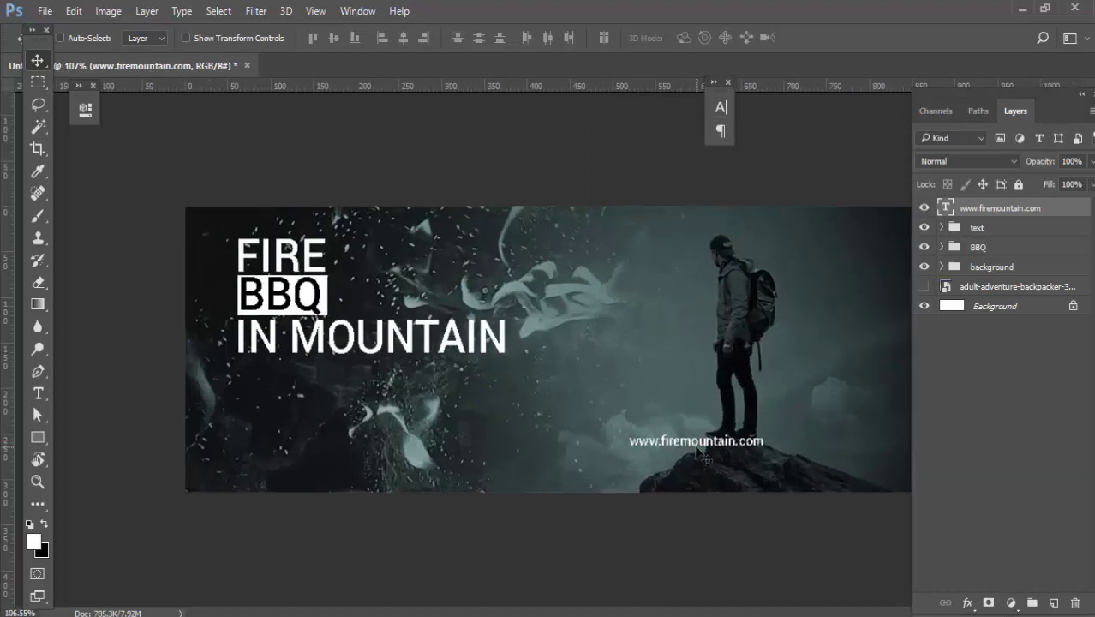
{"action": "left_click_drag", "start_coordinate": [696, 451], "coordinate": [814, 471]}
{"action": "scroll", "coordinate": [609, 411], "scroll_direction": "down", "scroll_amount": 2}
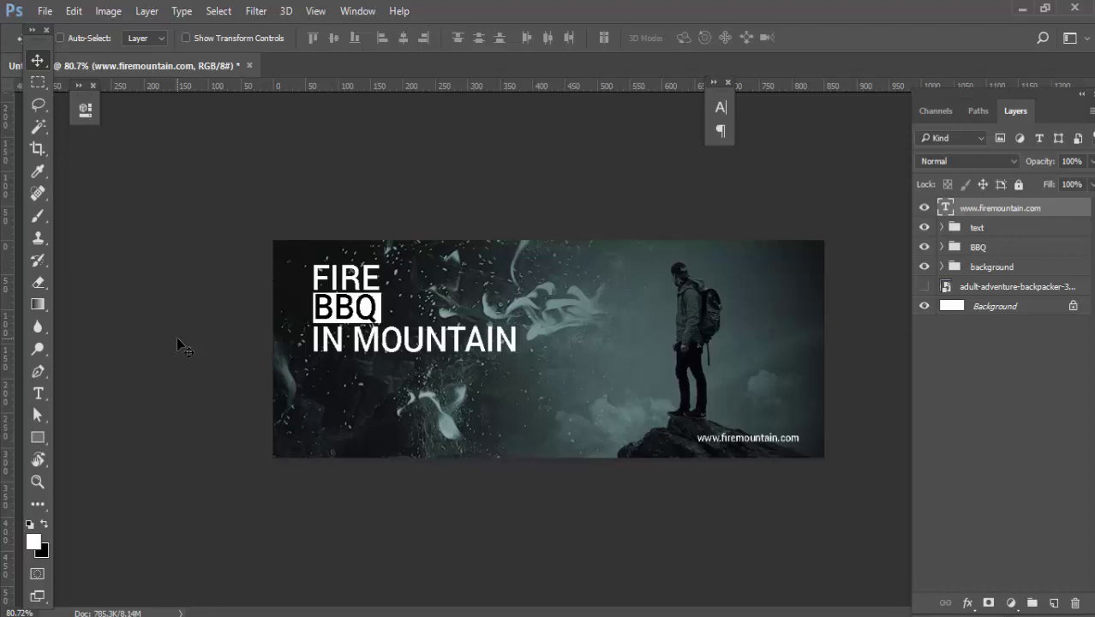
Step: Draw a thin vertical bar after the web address and remove its red outline
{"action": "left_click", "coordinate": [38, 438]}
{"action": "scroll", "coordinate": [550, 348], "scroll_direction": "up", "scroll_amount": 3}
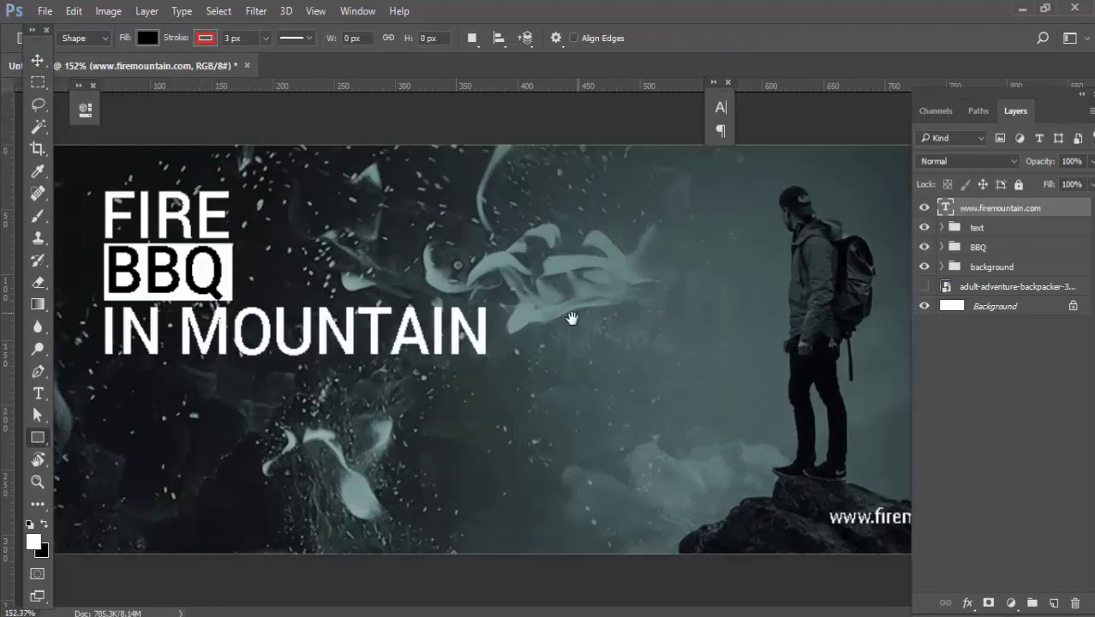
{"action": "scroll", "coordinate": [628, 388], "scroll_direction": "up", "scroll_amount": 2}
{"action": "scroll", "coordinate": [428, 343], "scroll_direction": "right", "scroll_amount": 5}
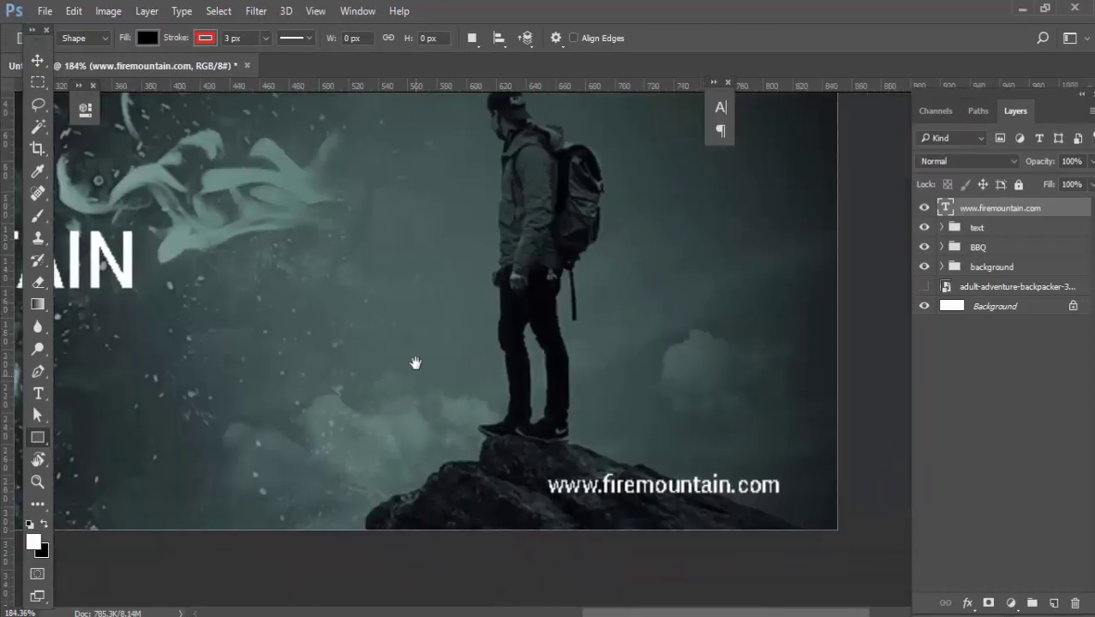
{"action": "scroll", "coordinate": [454, 372], "scroll_direction": "right", "scroll_amount": 3}
{"action": "mouse_move", "coordinate": [615, 432]}
{"action": "left_mouse_down"}
{"action": "mouse_move", "coordinate": [628, 484]}
{"action": "mouse_move", "coordinate": [620, 481]}
{"action": "left_mouse_up"}
{"action": "left_click", "coordinate": [147, 38]}
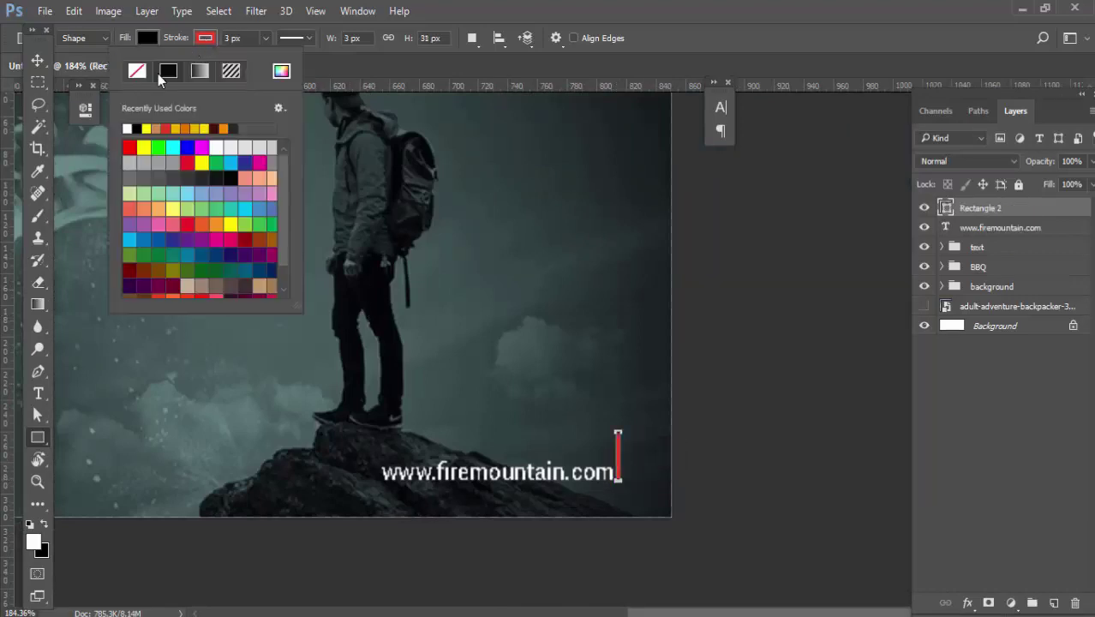
{"action": "left_click", "coordinate": [204, 37]}
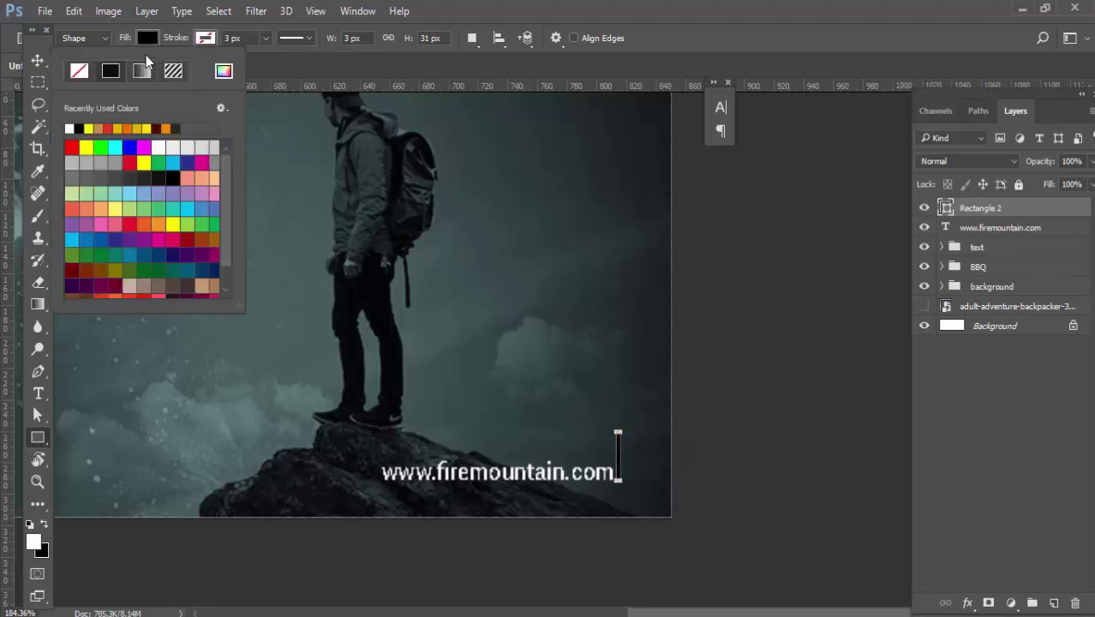
{"action": "left_click", "coordinate": [70, 127]}
{"action": "key", "text": "v"}
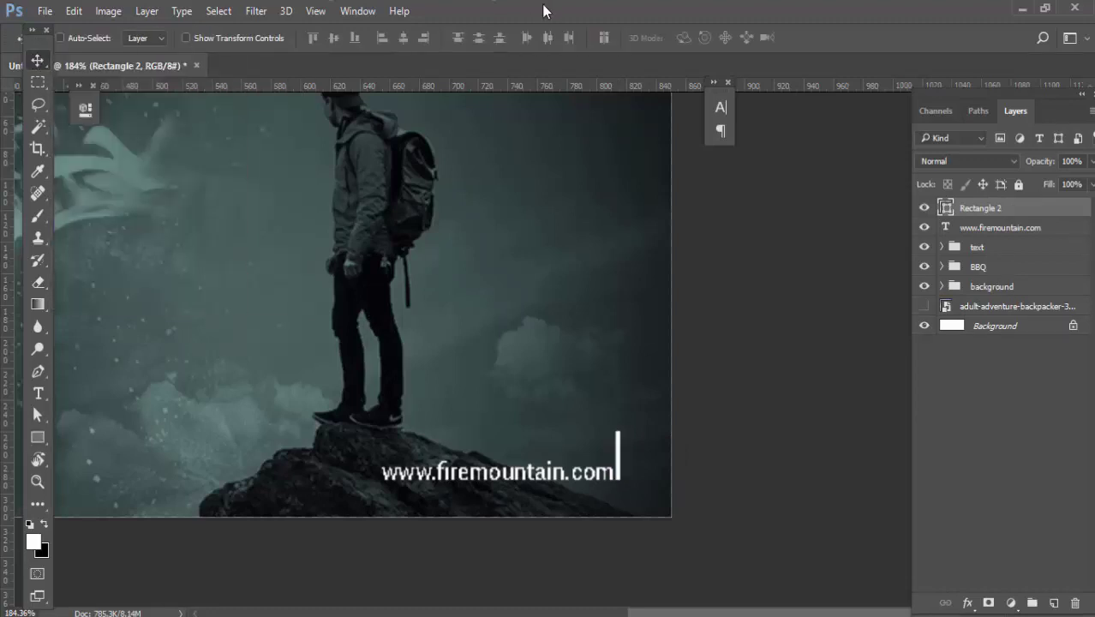
Step: Nudge the white bar slightly right and shorten it from the top to match the URL
{"action": "scroll", "coordinate": [585, 346], "scroll_direction": "down", "scroll_amount": 3}
{"action": "scroll", "coordinate": [585, 346], "scroll_direction": "down", "scroll_amount": 2}
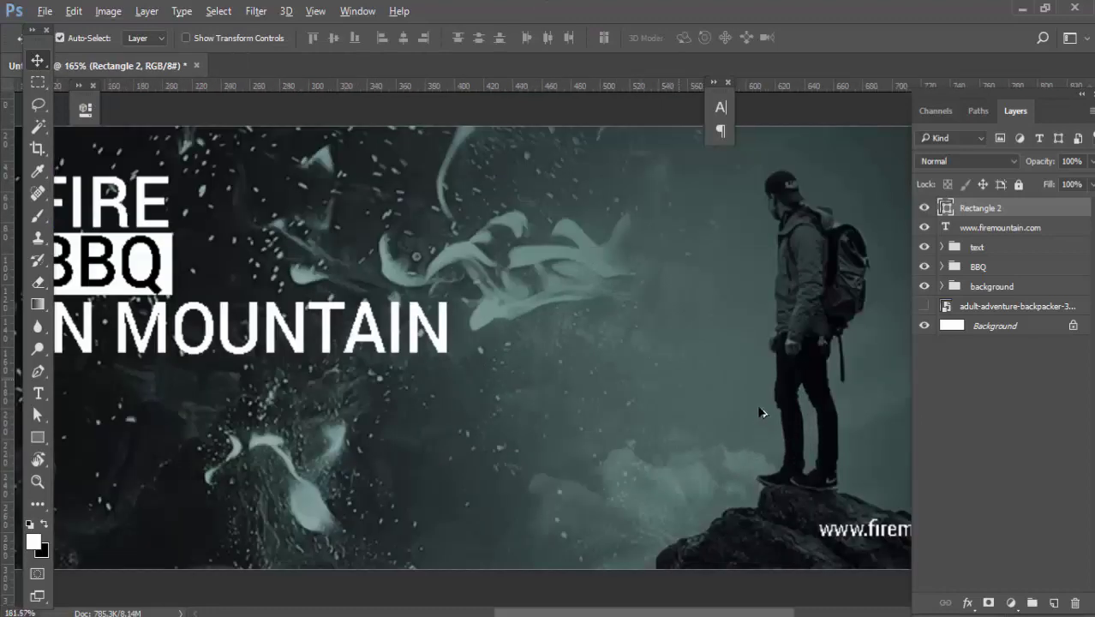
{"action": "scroll", "coordinate": [718, 372], "scroll_direction": "up", "scroll_amount": 5}
{"action": "left_click_drag", "start_coordinate": [718, 373], "coordinate": [498, 350]}
{"action": "scroll", "coordinate": [359, 557], "scroll_direction": "up", "scroll_amount": 1}
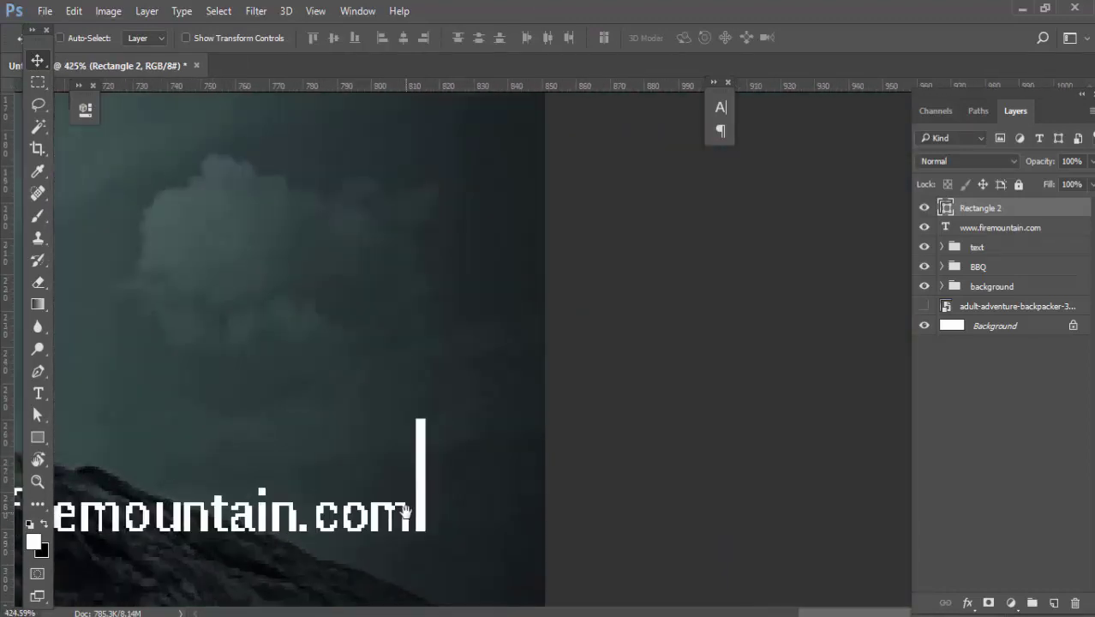
{"action": "key", "text": "Right"}
{"action": "key", "text": "Right"}
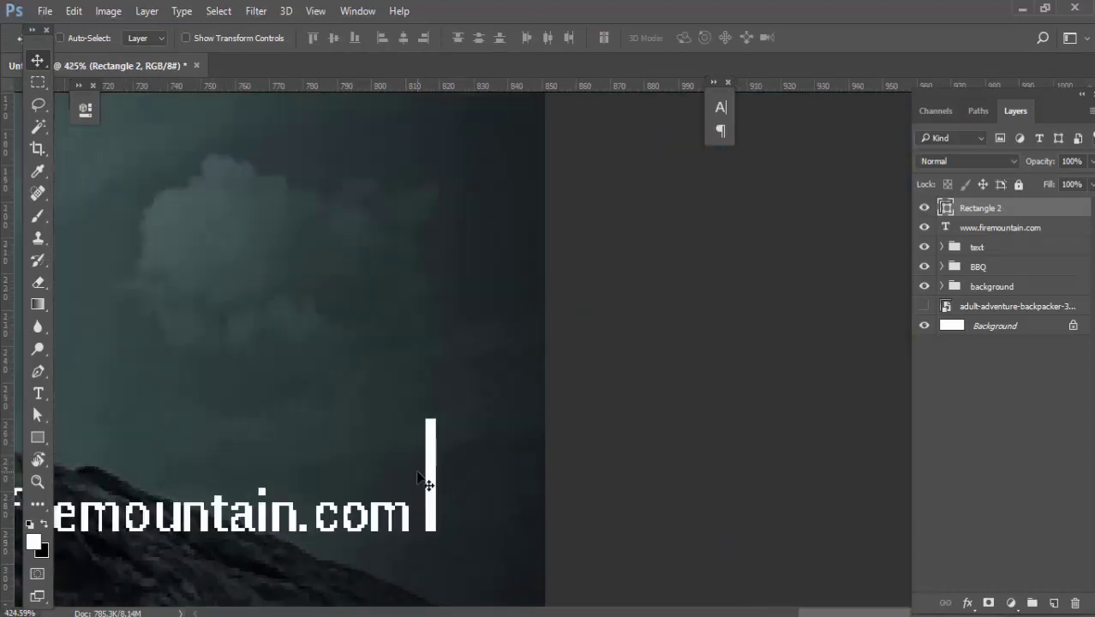
{"action": "key", "text": "Left"}
{"action": "key", "text": "ctrl+t"}
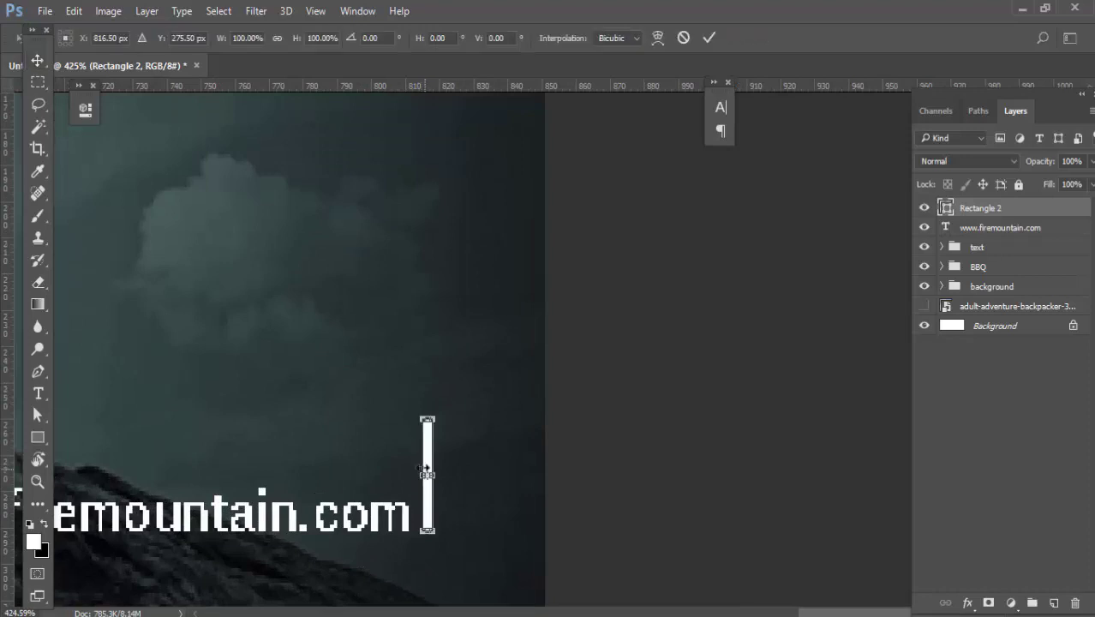
{"action": "scroll", "coordinate": [430, 408], "scroll_direction": "up", "scroll_amount": 2}
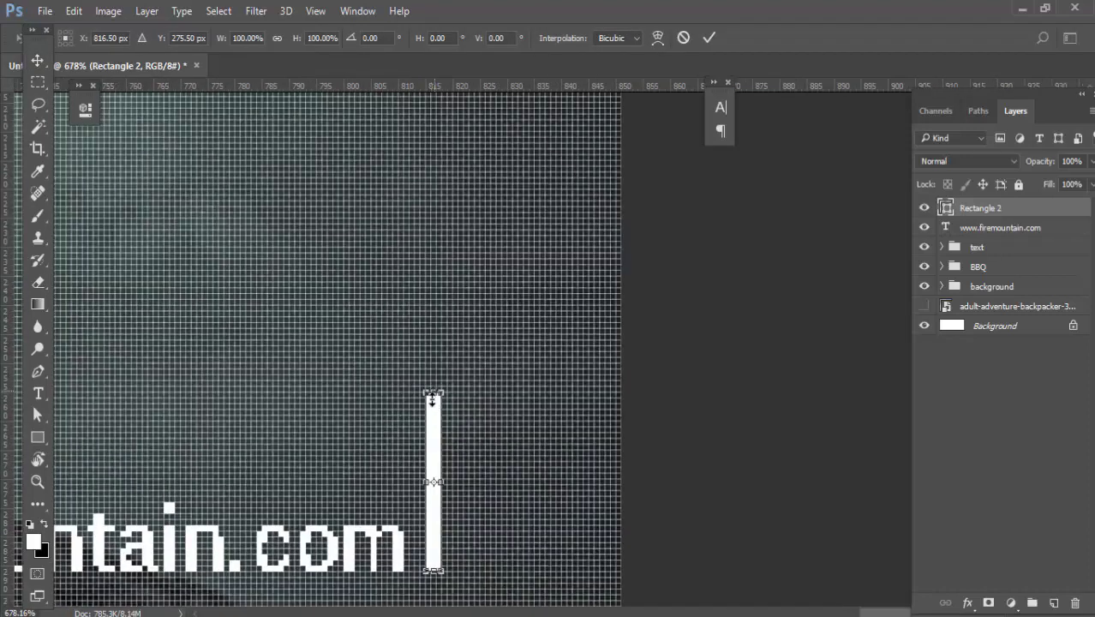
{"action": "left_click_drag", "start_coordinate": [430, 394], "coordinate": [428, 454]}
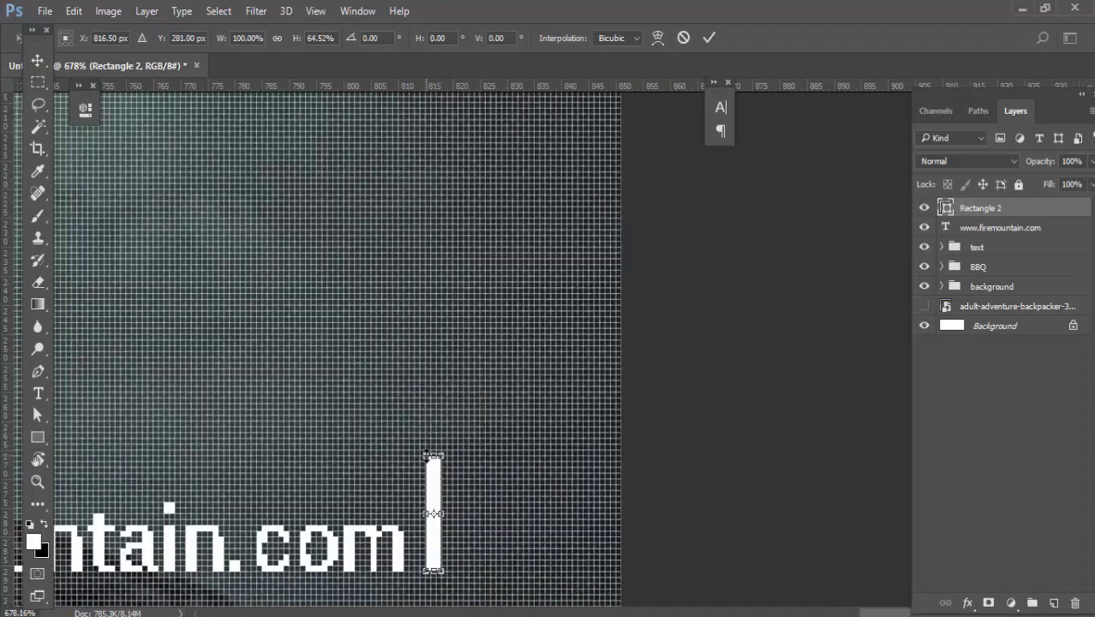
{"action": "key", "text": "Return"}
{"action": "scroll", "coordinate": [426, 454], "scroll_direction": "down", "scroll_amount": 8}
{"action": "scroll", "coordinate": [425, 454], "scroll_direction": "down", "scroll_amount": 1}
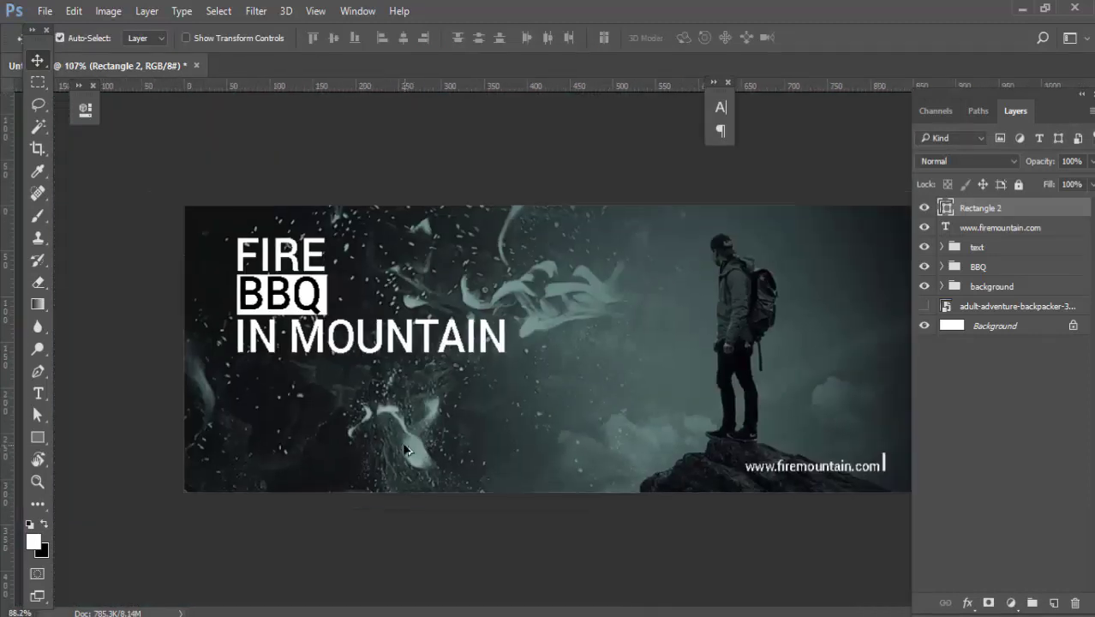
{"action": "scroll", "coordinate": [266, 337], "scroll_direction": "down", "scroll_amount": 1}
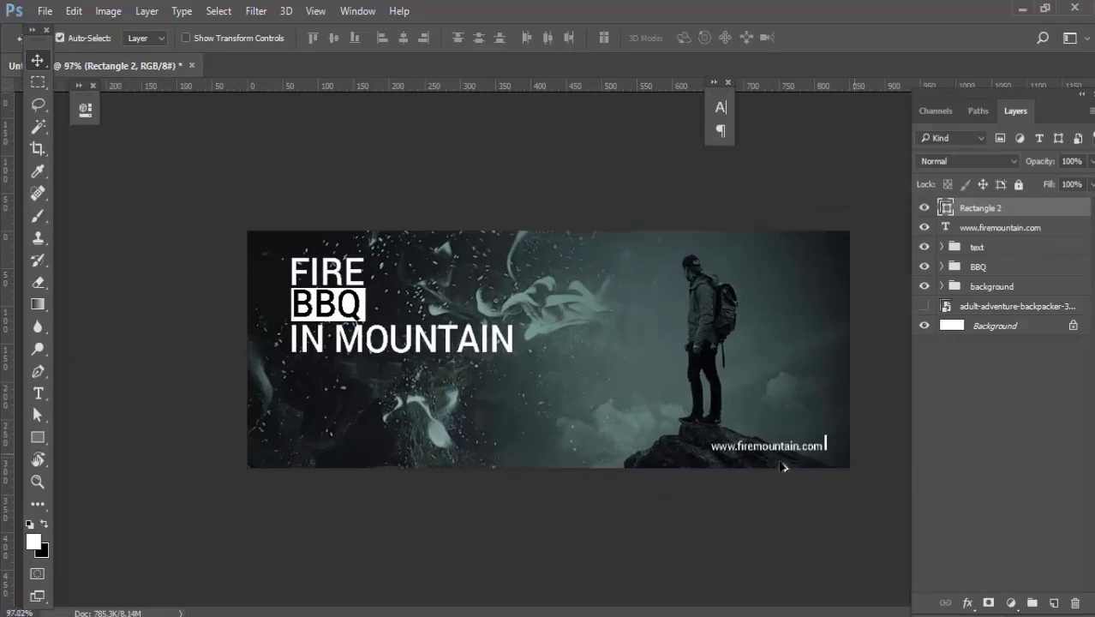
{"action": "scroll", "coordinate": [602, 394], "scroll_direction": "up", "scroll_amount": 3}
{"action": "scroll", "coordinate": [635, 420], "scroll_direction": "up", "scroll_amount": 3}
{"action": "scroll", "coordinate": [634, 419], "scroll_direction": "right", "scroll_amount": 5}
{"action": "scroll", "coordinate": [635, 420], "scroll_direction": "down", "scroll_amount": 1}
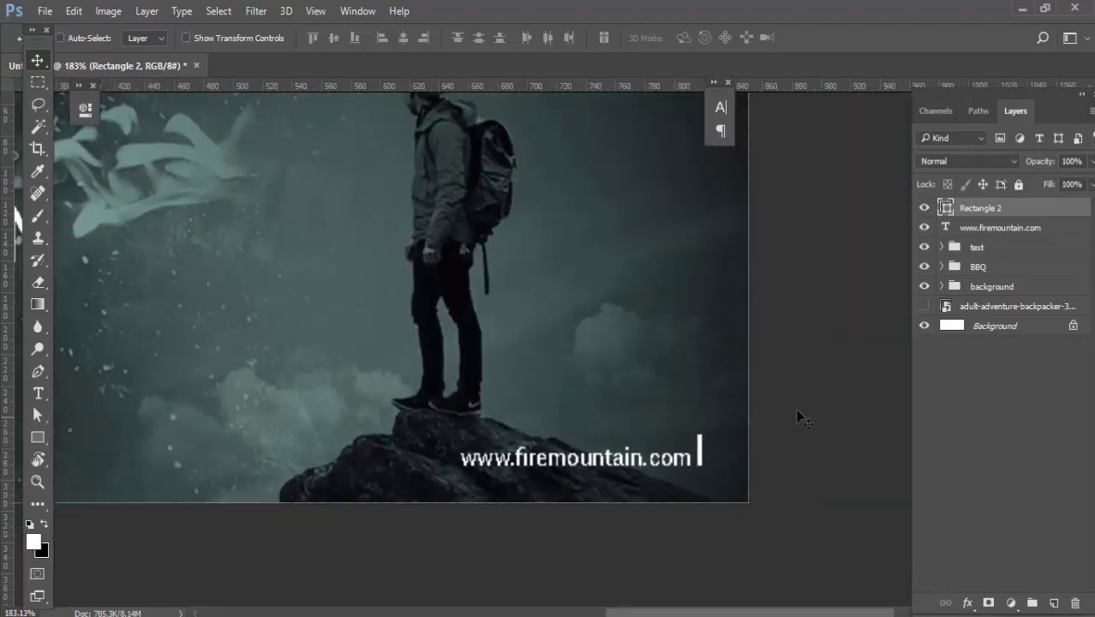
{"action": "scroll", "coordinate": [556, 437], "scroll_direction": "down", "scroll_amount": 3}
{"action": "scroll", "coordinate": [463, 439], "scroll_direction": "down", "scroll_amount": 3}
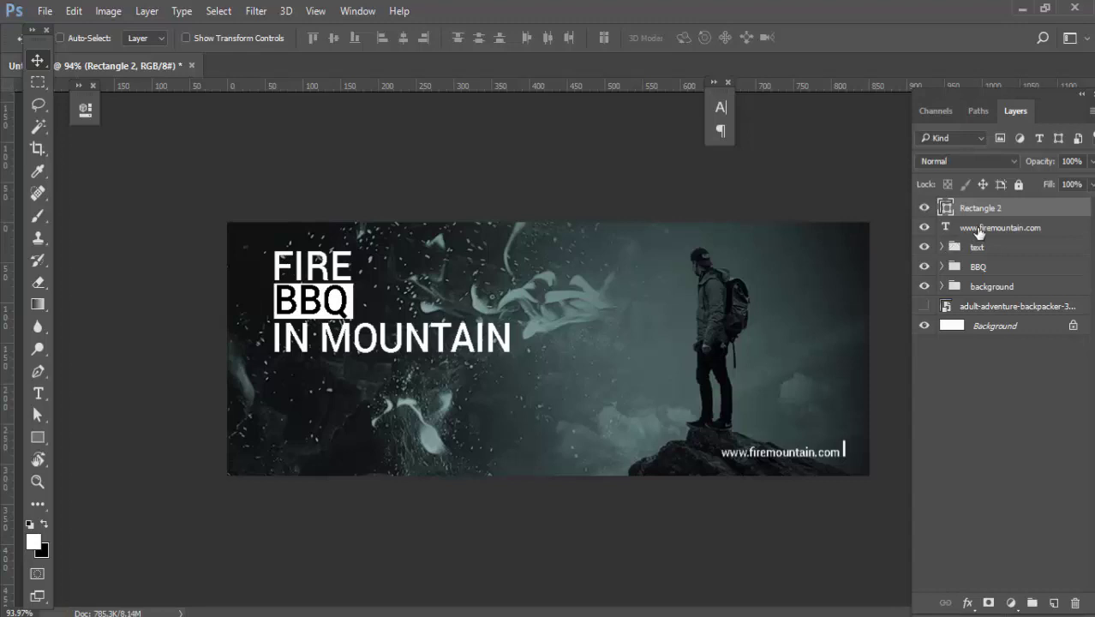
Step: Group the URL text and white bar layers into a group named link
{"action": "left_click", "coordinate": [979, 230]}
{"action": "left_click", "coordinate": [981, 210], "text": "shift"}
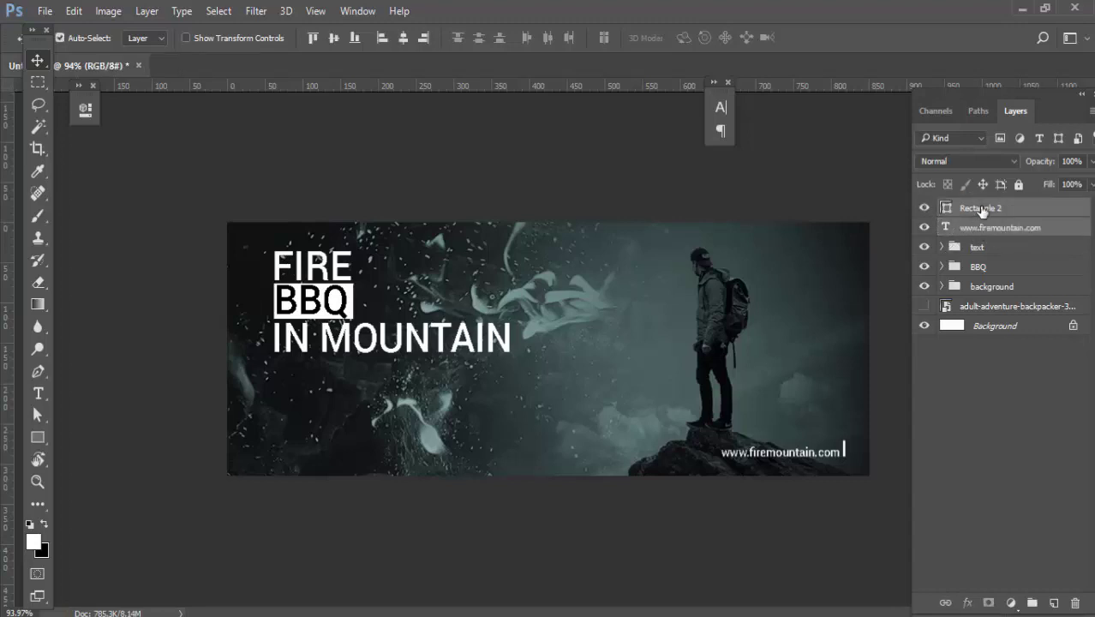
{"action": "key", "text": "ctrl+g"}
{"action": "double_click", "coordinate": [983, 208]}
{"action": "type", "text": "link"}
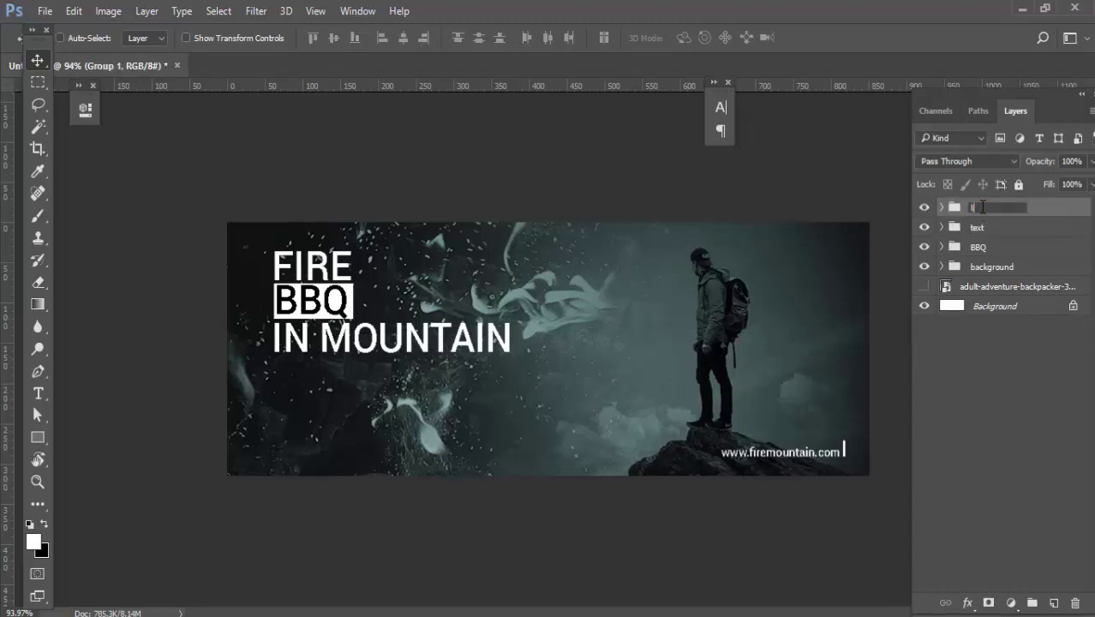
{"action": "key", "text": "Return"}
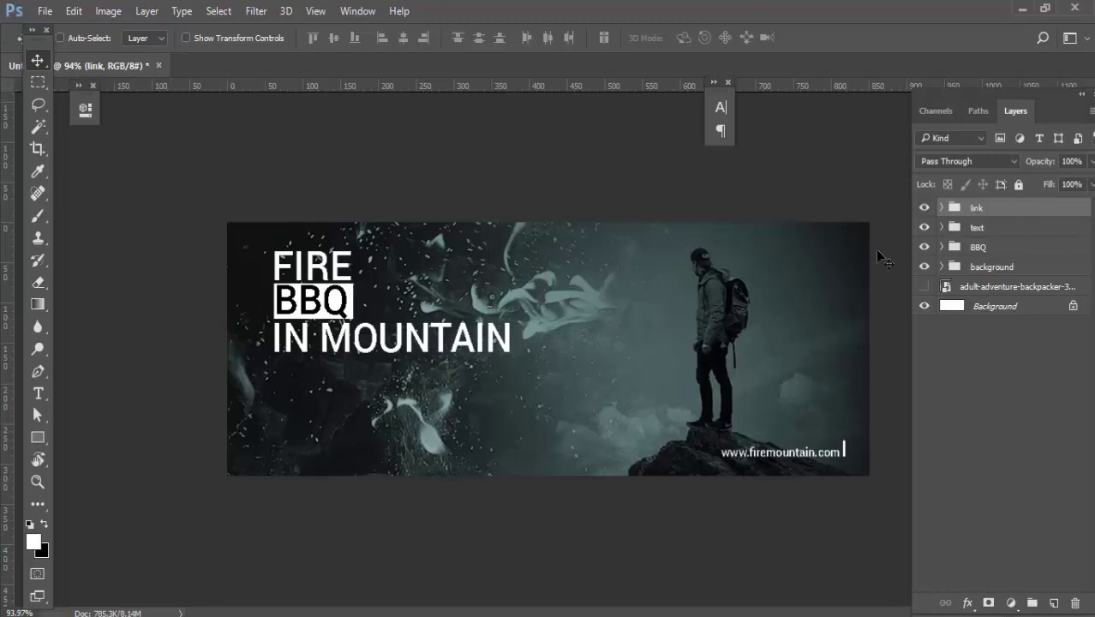
Step: Expand the text group and select its In mountain layer
{"action": "left_click", "coordinate": [923, 227]}
{"action": "left_click", "coordinate": [924, 227]}
{"action": "left_click", "coordinate": [941, 227]}
{"action": "left_click", "coordinate": [994, 248]}
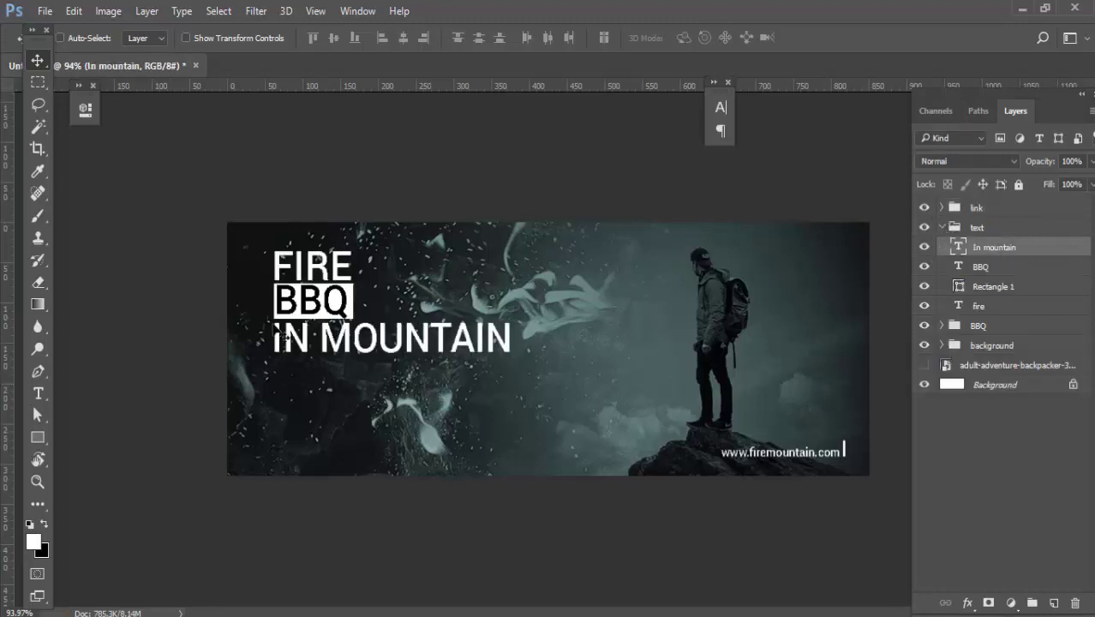
{"action": "left_click", "coordinate": [38, 437]}
Step: Draw a small rectangle beneath the N of MOUNTAIN with no stroke and white fill
{"action": "scroll", "coordinate": [509, 359], "scroll_direction": "up", "scroll_amount": 4}
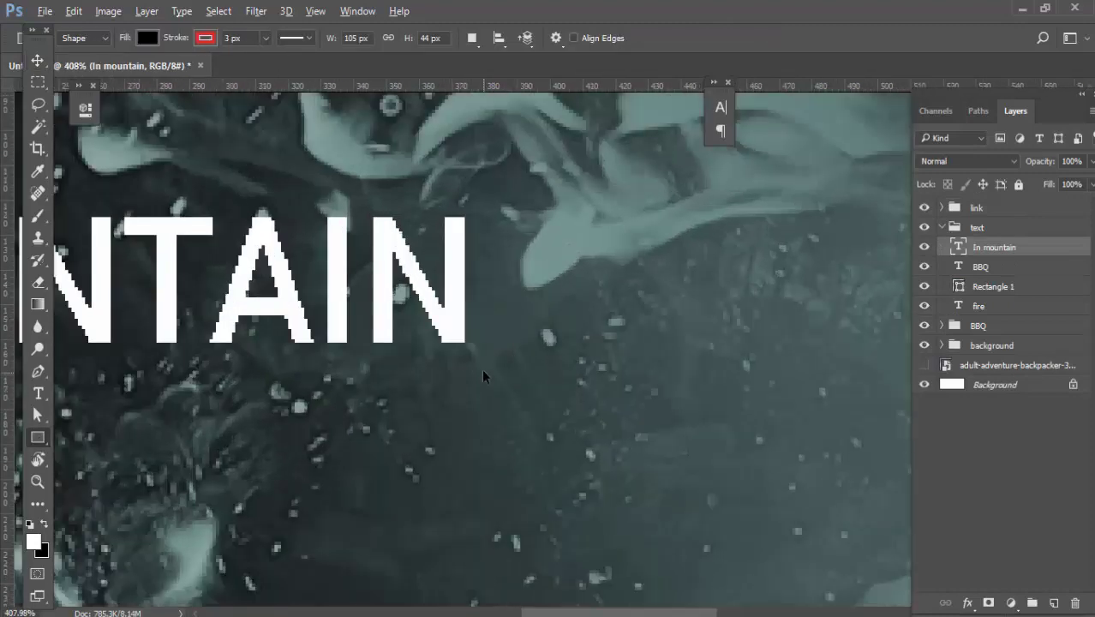
{"action": "scroll", "coordinate": [484, 370], "scroll_direction": "up", "scroll_amount": 2}
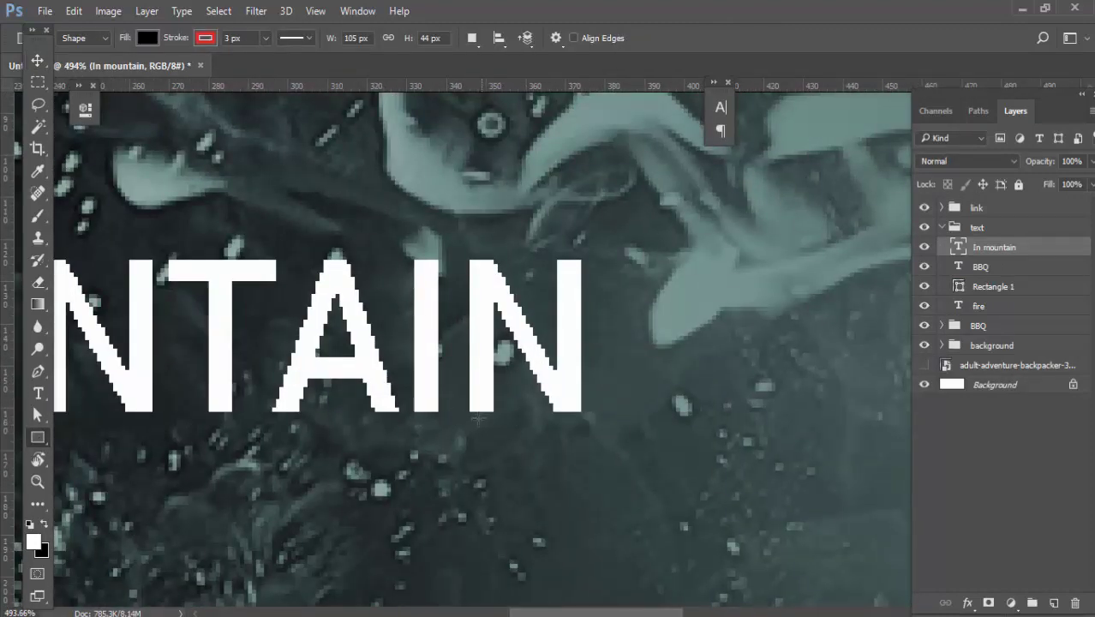
{"action": "mouse_move", "coordinate": [467, 420]}
{"action": "left_mouse_down"}
{"action": "mouse_move", "coordinate": [534, 439]}
{"action": "mouse_move", "coordinate": [580, 432]}
{"action": "left_mouse_up"}
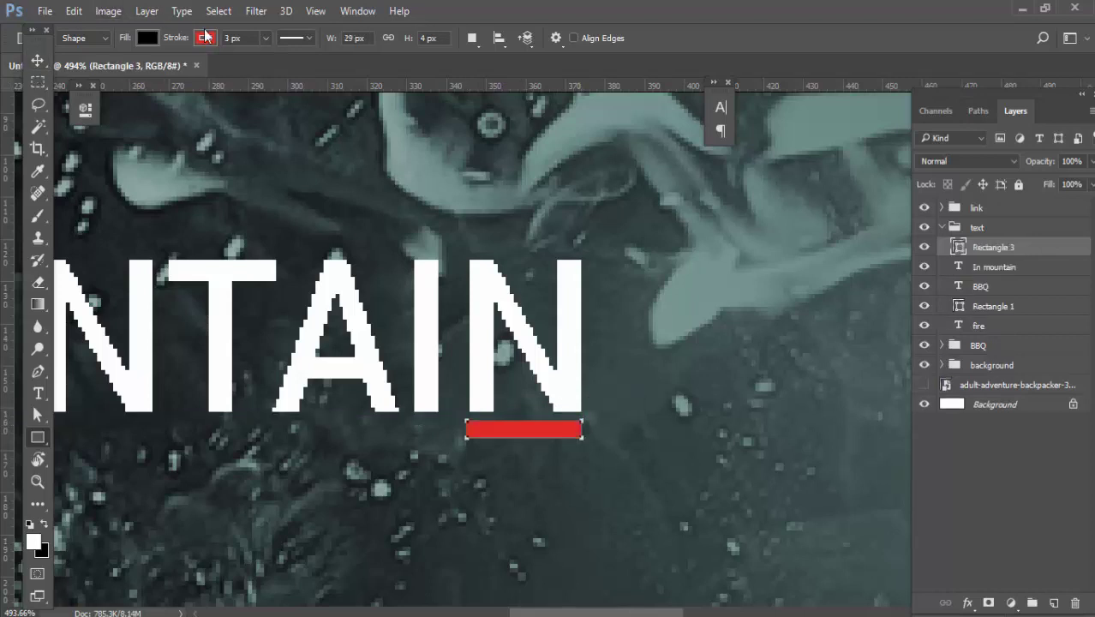
{"action": "left_click", "coordinate": [206, 38]}
{"action": "left_click", "coordinate": [136, 72]}
{"action": "left_click", "coordinate": [147, 38]}
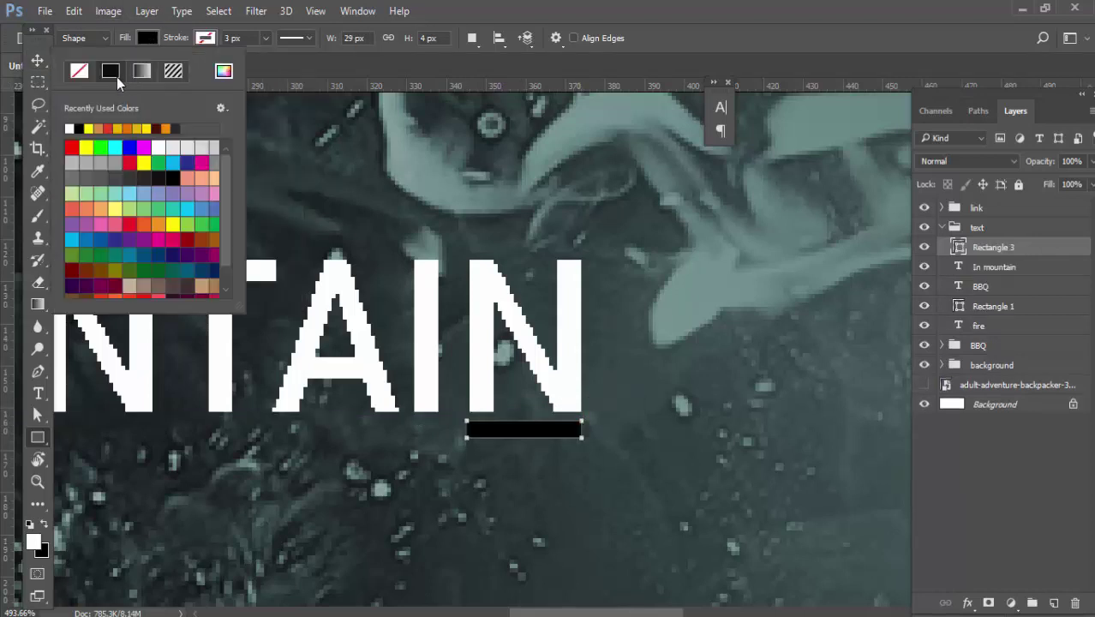
{"action": "left_click", "coordinate": [71, 128]}
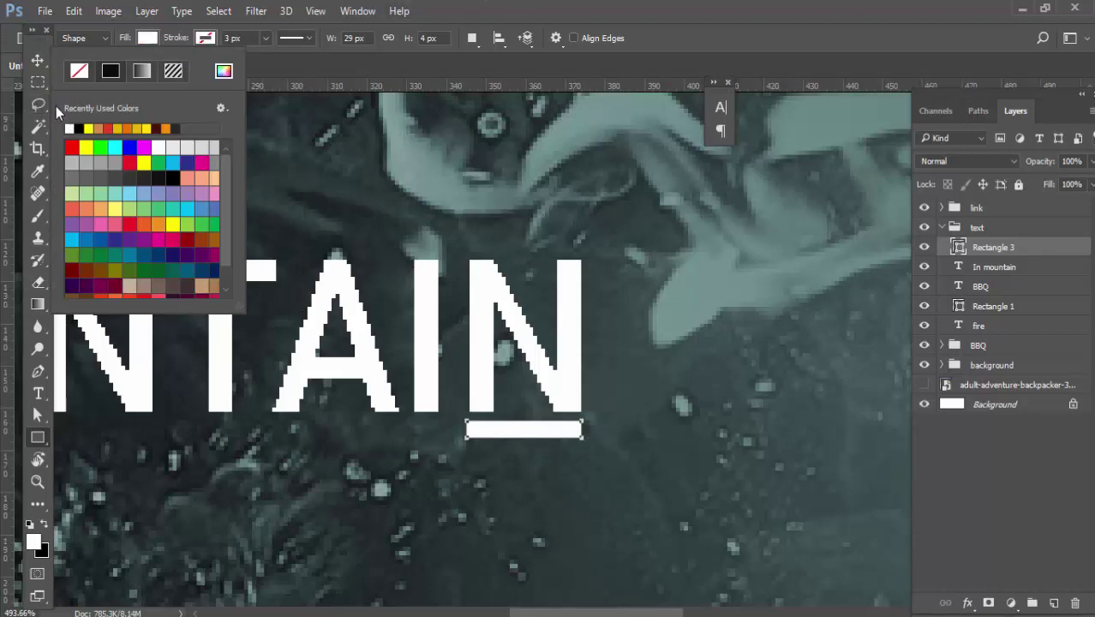
Step: Narrow the white underline from its left side with Free Transform and apply it
{"action": "left_click", "coordinate": [37, 62]}
{"action": "key", "text": "Escape"}
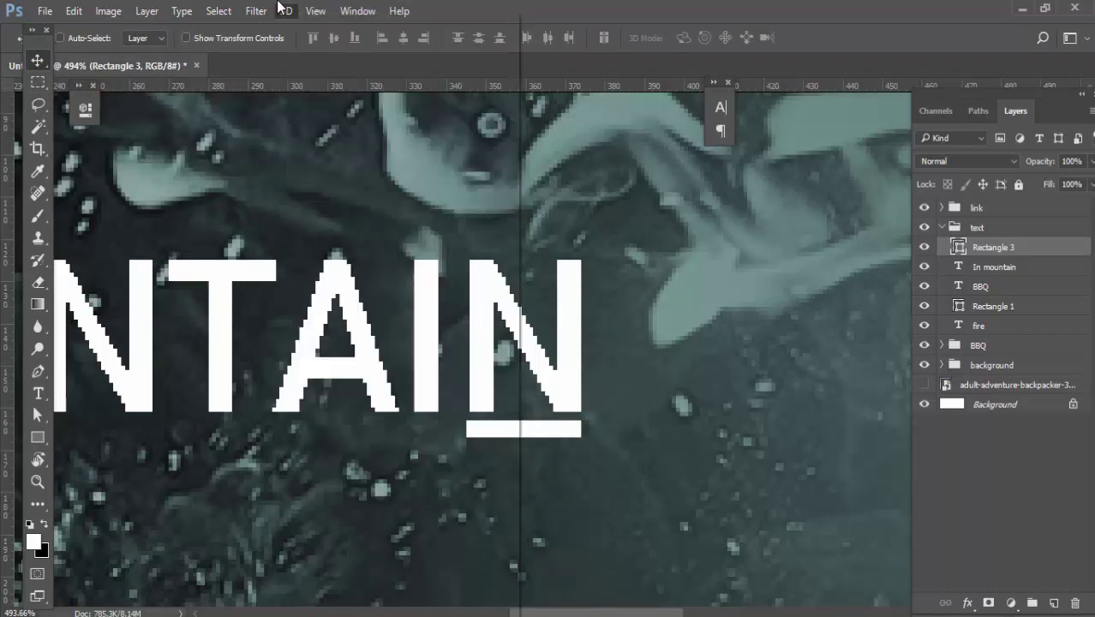
{"action": "key", "text": "ctrl+0"}
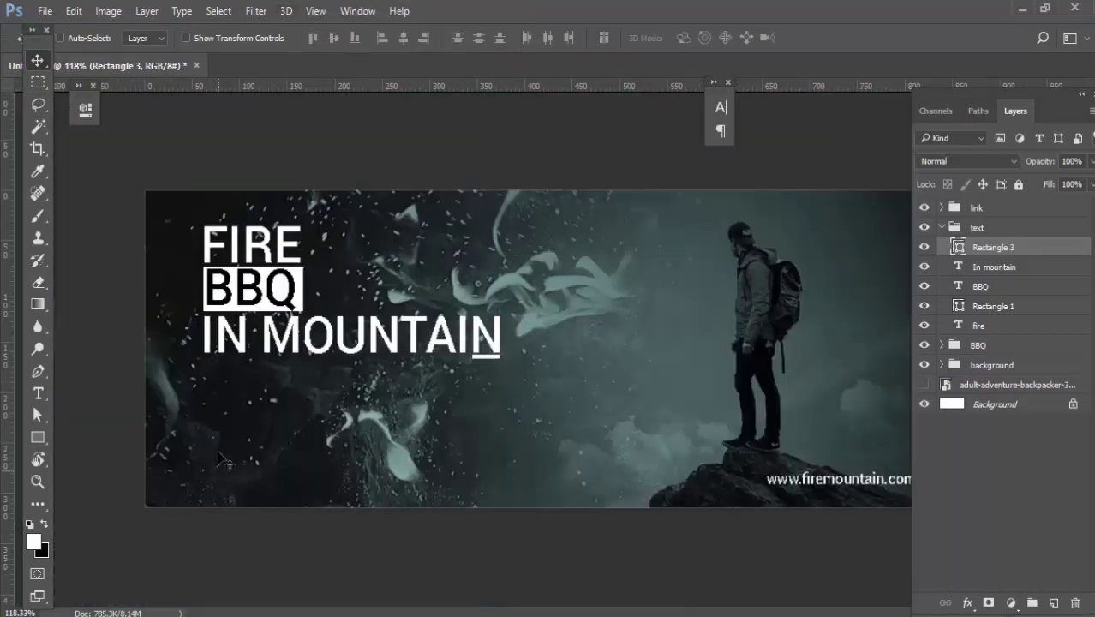
{"action": "scroll", "coordinate": [552, 421], "scroll_direction": "down", "scroll_amount": 2}
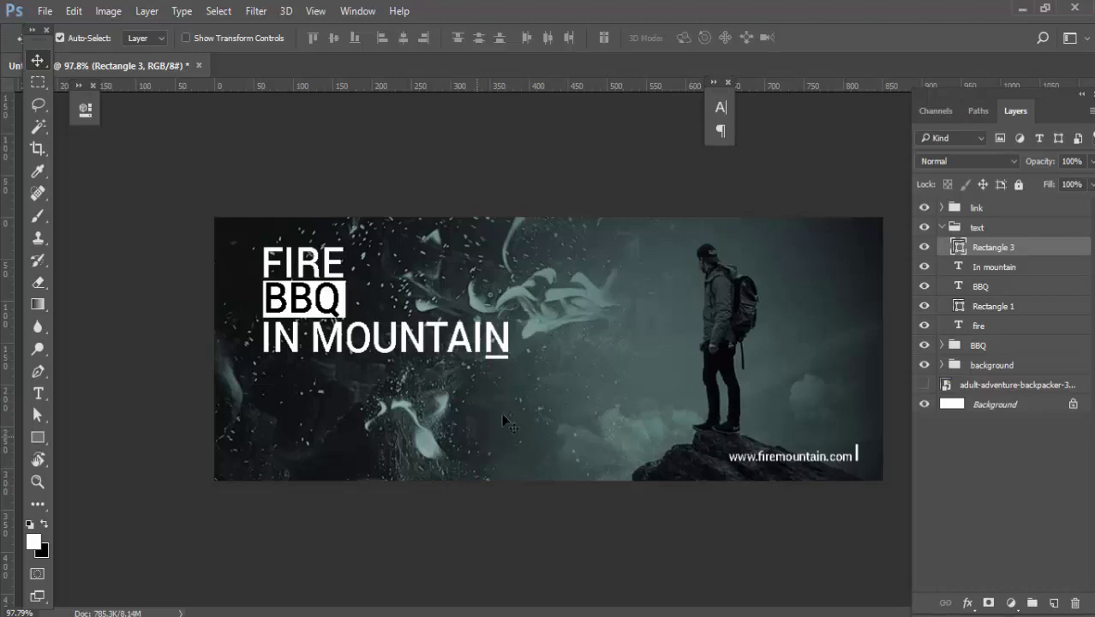
{"action": "scroll", "coordinate": [509, 422], "scroll_direction": "up", "scroll_amount": 1}
{"action": "scroll", "coordinate": [509, 421], "scroll_direction": "up", "scroll_amount": 1}
{"action": "scroll", "coordinate": [472, 362], "scroll_direction": "up", "scroll_amount": 1}
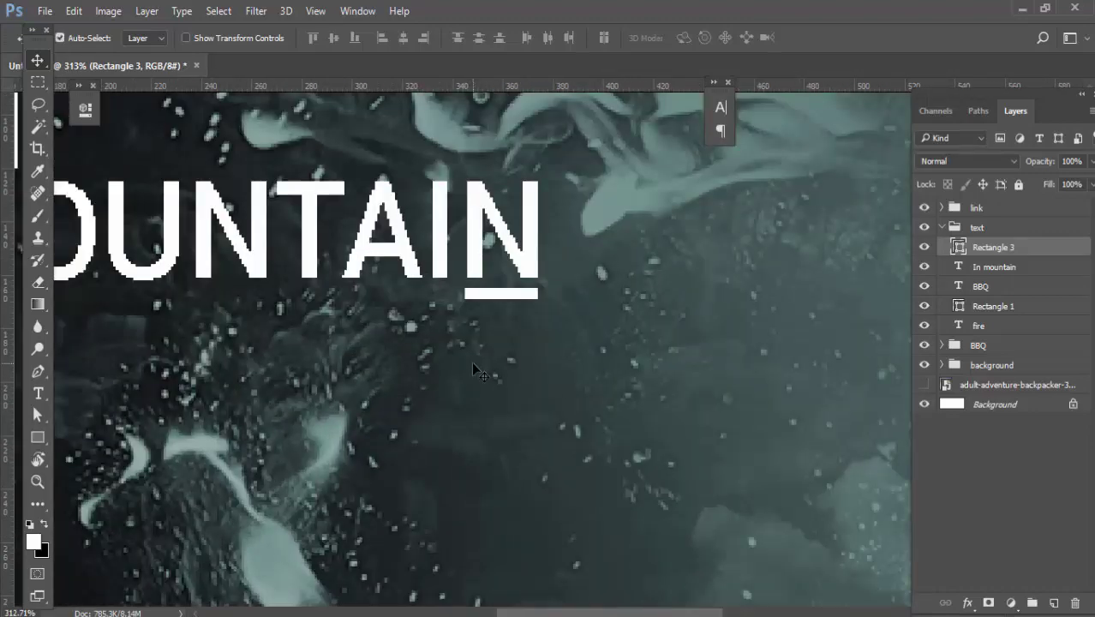
{"action": "key", "text": "ctrl+t"}
{"action": "scroll", "coordinate": [485, 325], "scroll_direction": "up", "scroll_amount": 2}
{"action": "scroll", "coordinate": [485, 325], "scroll_direction": "up", "scroll_amount": 1}
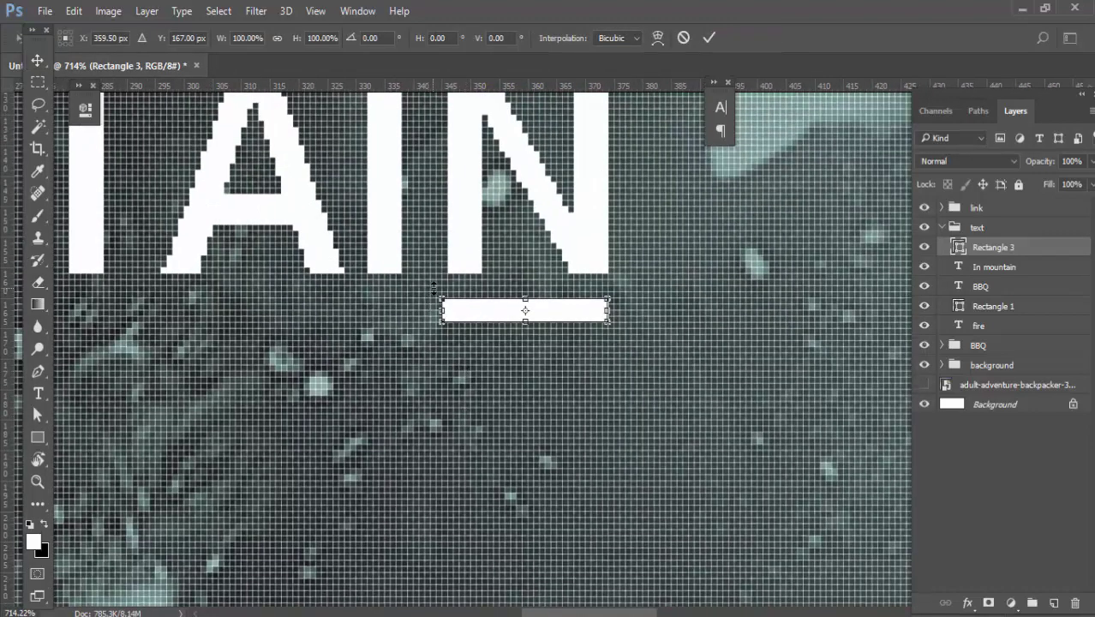
{"action": "left_click_drag", "start_coordinate": [442, 311], "coordinate": [481, 312]}
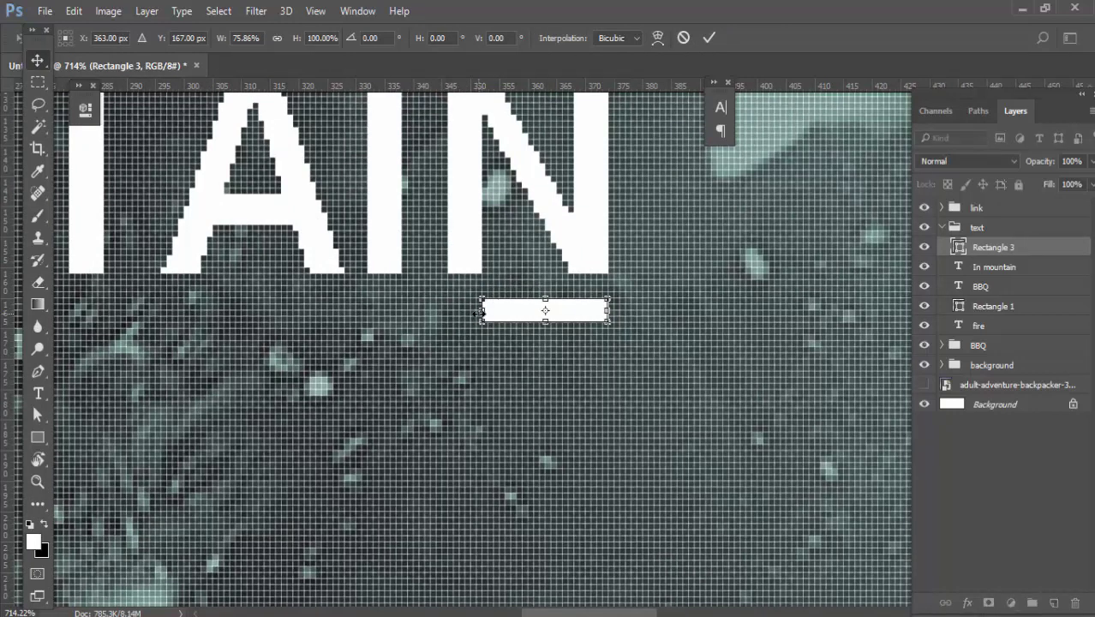
{"action": "key", "text": "Return"}
{"action": "scroll", "coordinate": [479, 313], "scroll_direction": "down", "scroll_amount": 5}
{"action": "scroll", "coordinate": [221, 210], "scroll_direction": "down", "scroll_amount": 1}
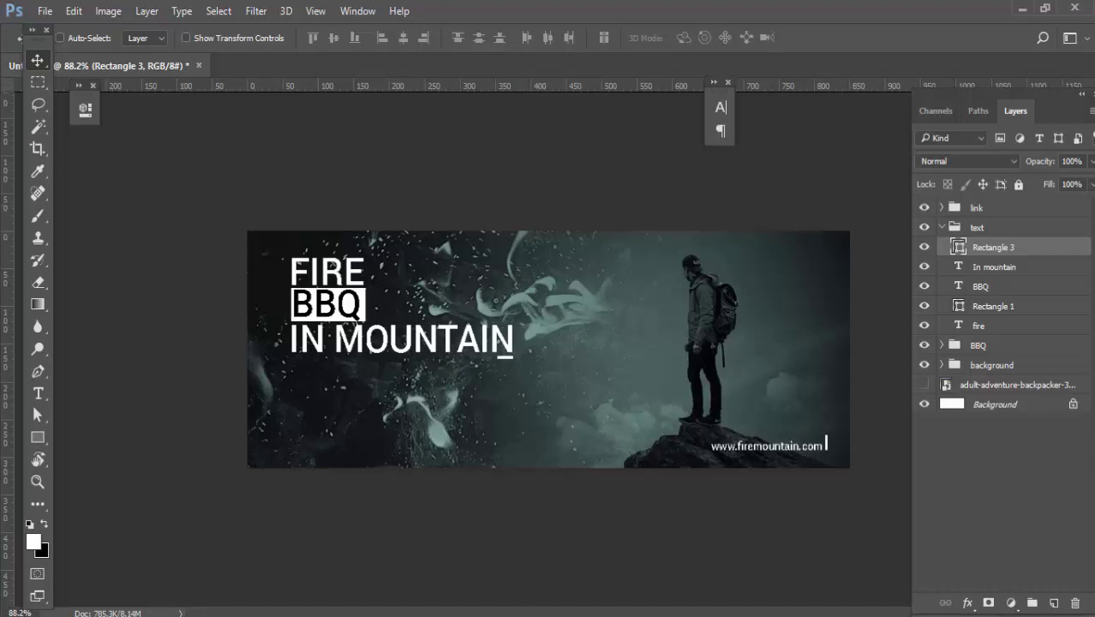
Step: Bring the Notepad brief in front of the FIRE BBQ IN MOUNTAIN cover design
{"action": "left_click", "coordinate": [489, 554]}
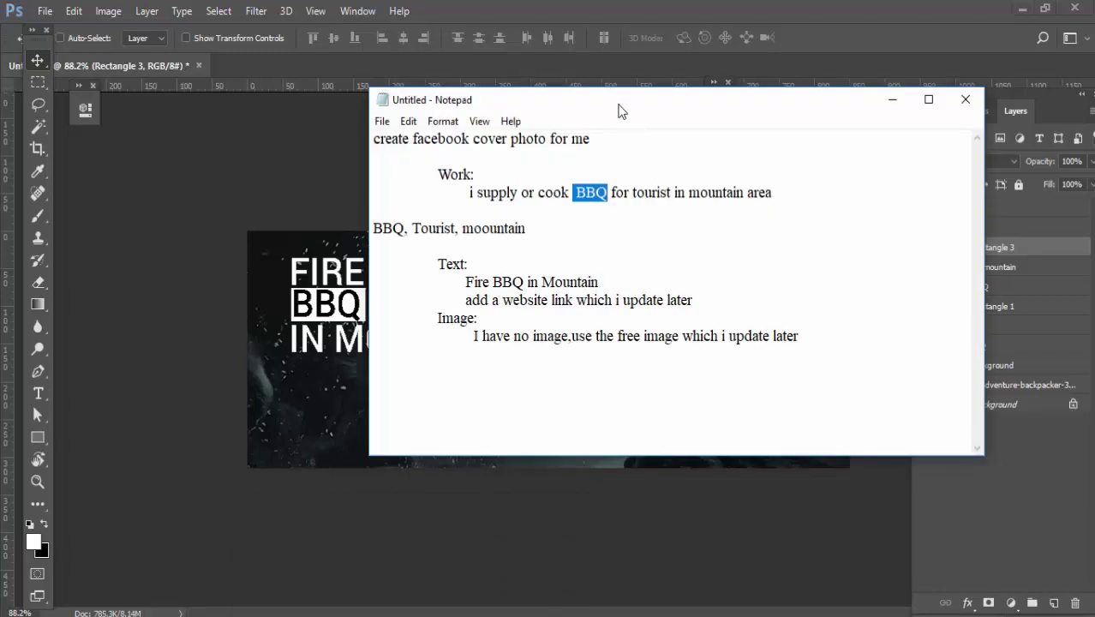
Step: Reposition the Notepad brief beside the cover design
{"action": "left_click_drag", "start_coordinate": [620, 112], "coordinate": [876, 127]}
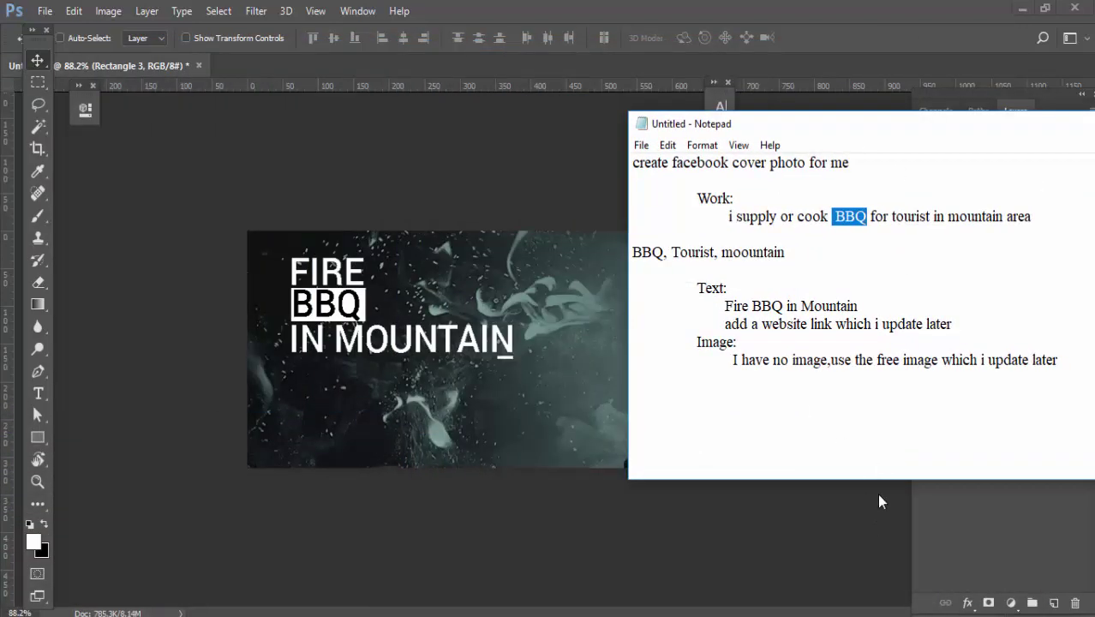
{"action": "left_click", "coordinate": [908, 473]}
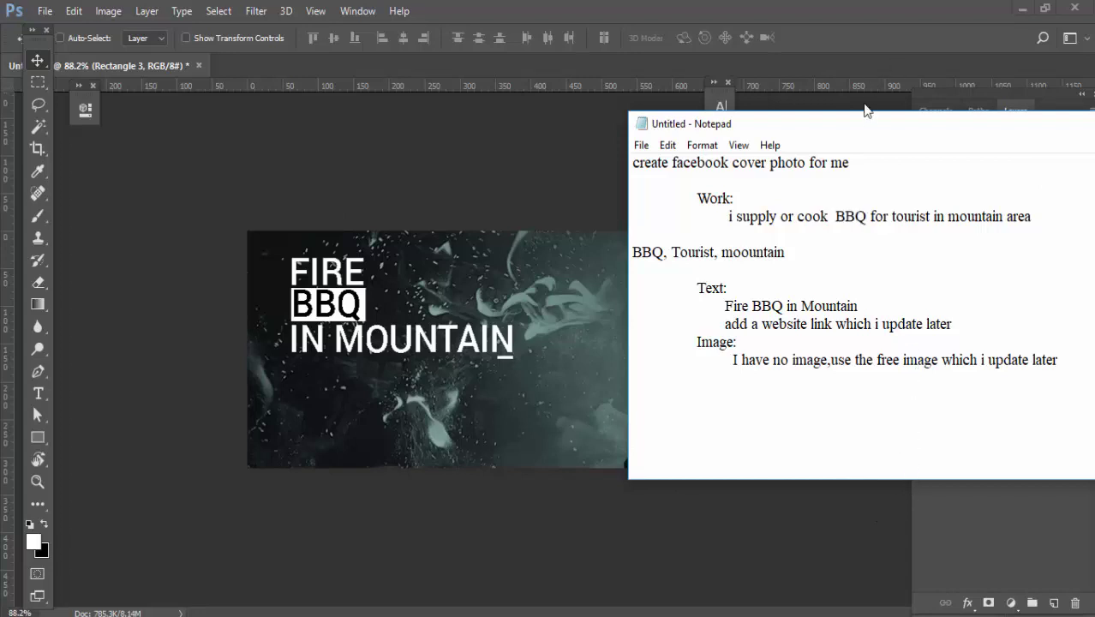
{"action": "left_click_drag", "start_coordinate": [865, 124], "coordinate": [831, 195]}
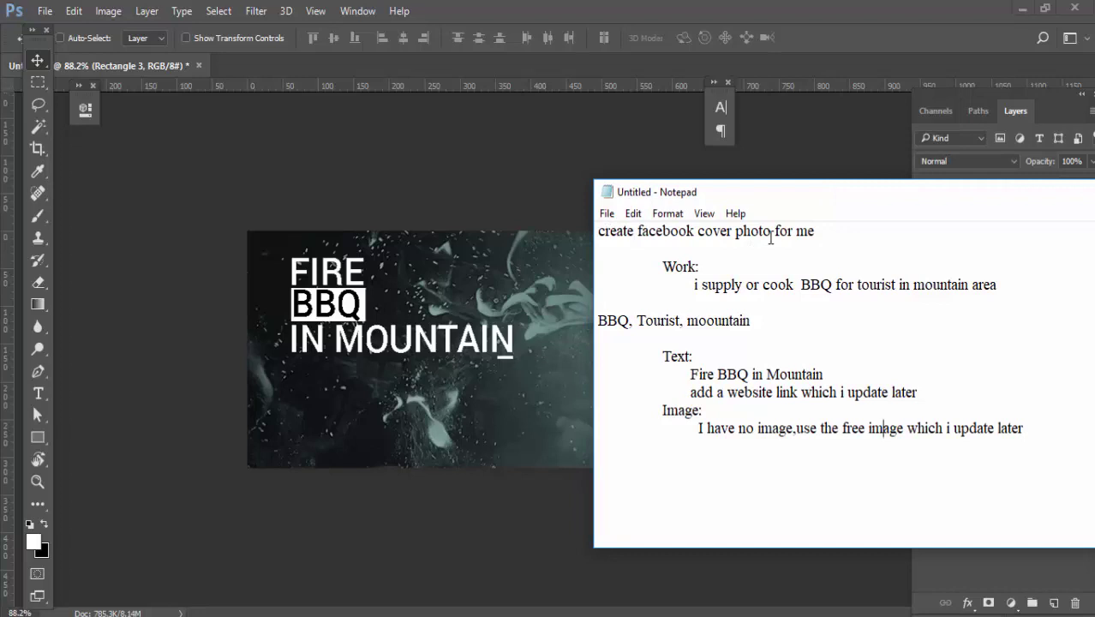
Step: Highlight the brief's work description and BBQ keywords lines to compare with the cover
{"action": "left_click", "coordinate": [687, 284]}
{"action": "left_click_drag", "start_coordinate": [696, 284], "coordinate": [1012, 290]}
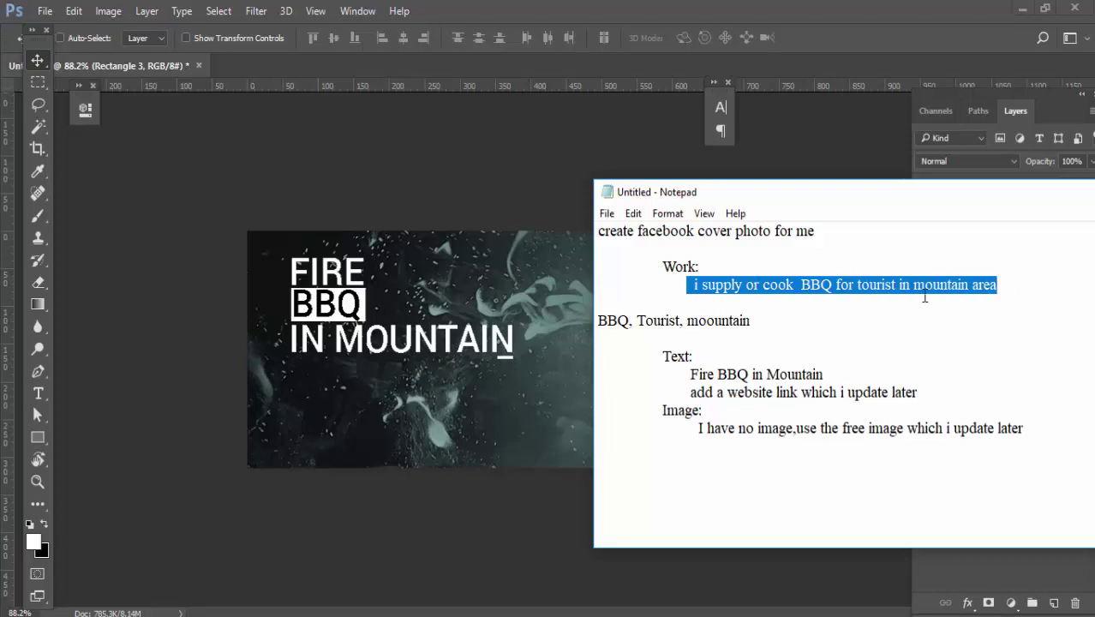
{"action": "left_click", "coordinate": [599, 318]}
{"action": "left_click_drag", "start_coordinate": [758, 321], "coordinate": [630, 334]}
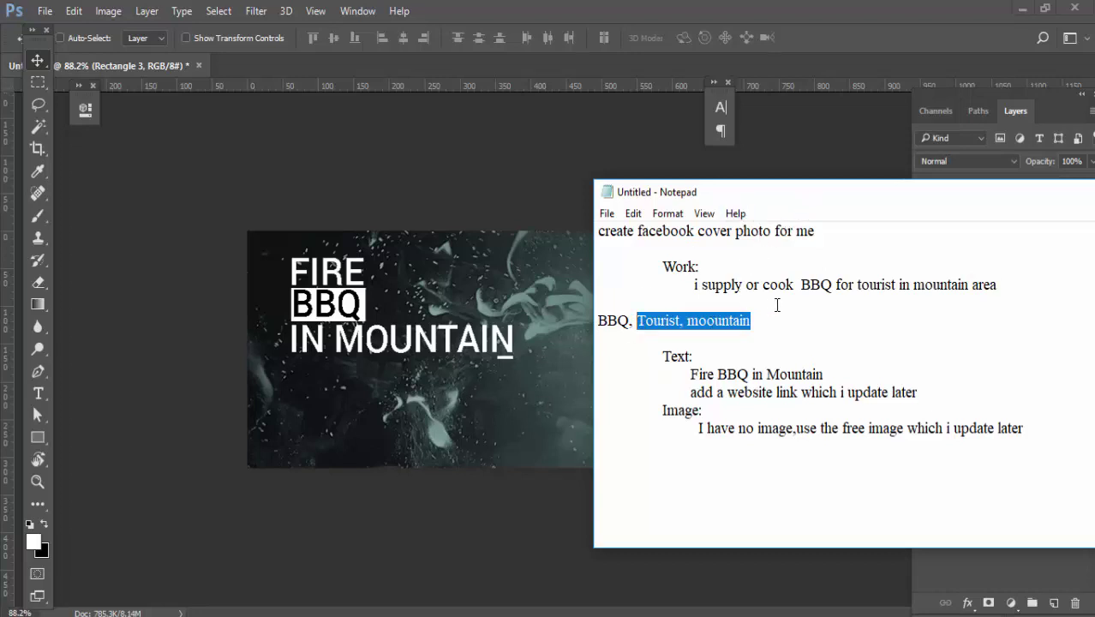
{"action": "left_click_drag", "start_coordinate": [617, 322], "coordinate": [599, 339]}
Step: Check the Fire BBQ in Mountain text and website link requirements, then hide the brief
{"action": "left_click_drag", "start_coordinate": [686, 375], "coordinate": [824, 377]}
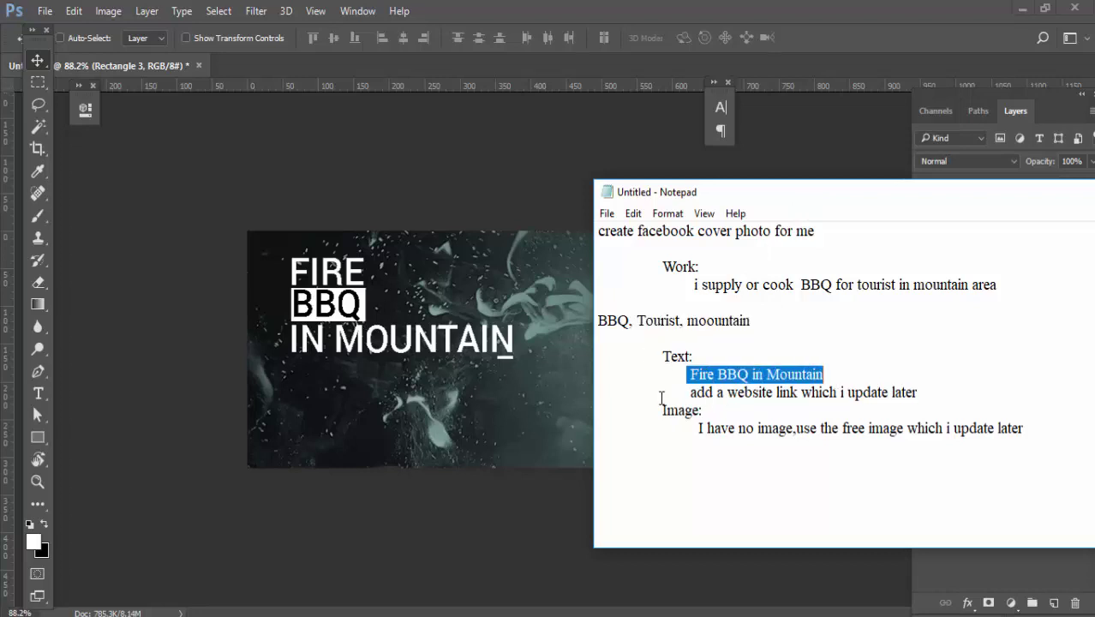
{"action": "left_click_drag", "start_coordinate": [679, 393], "coordinate": [855, 392]}
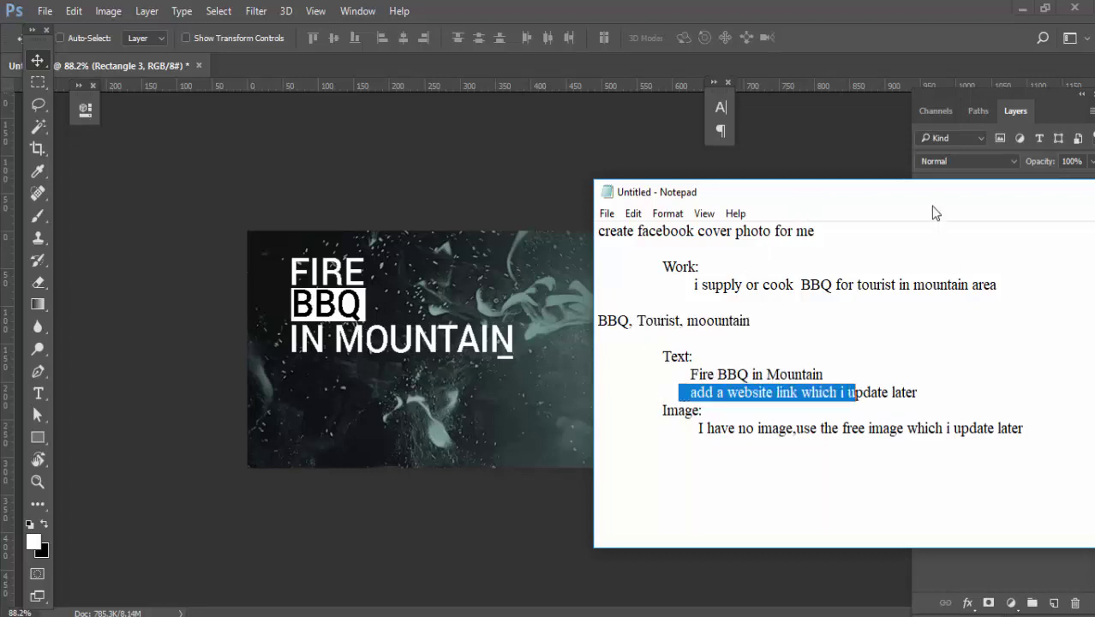
{"action": "left_click_drag", "start_coordinate": [985, 195], "coordinate": [606, 231]}
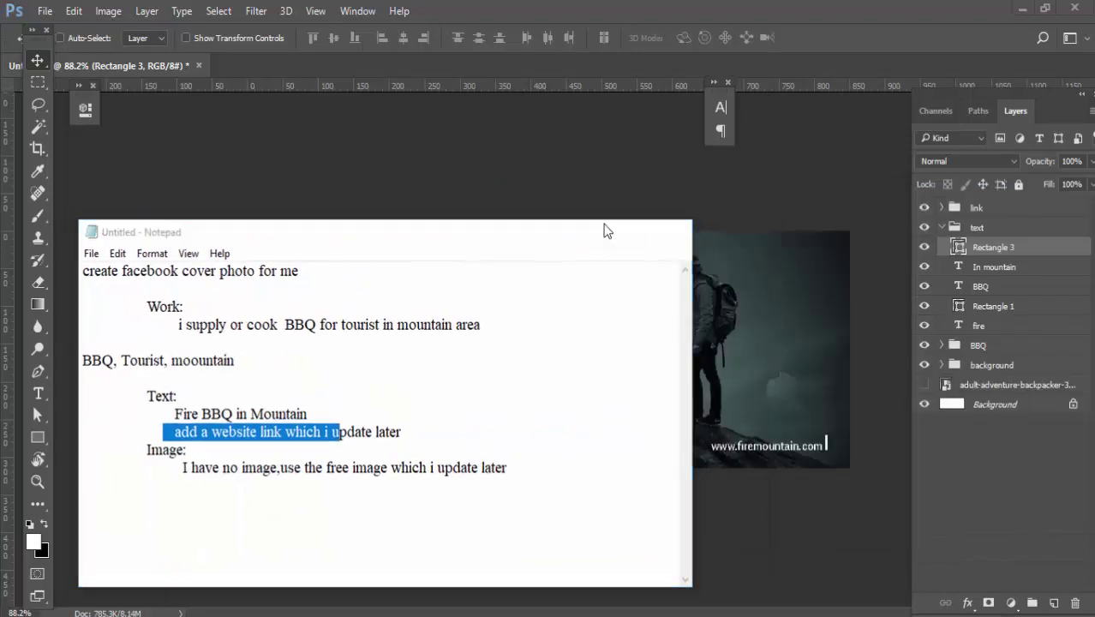
{"action": "key", "text": "alt+Tab"}
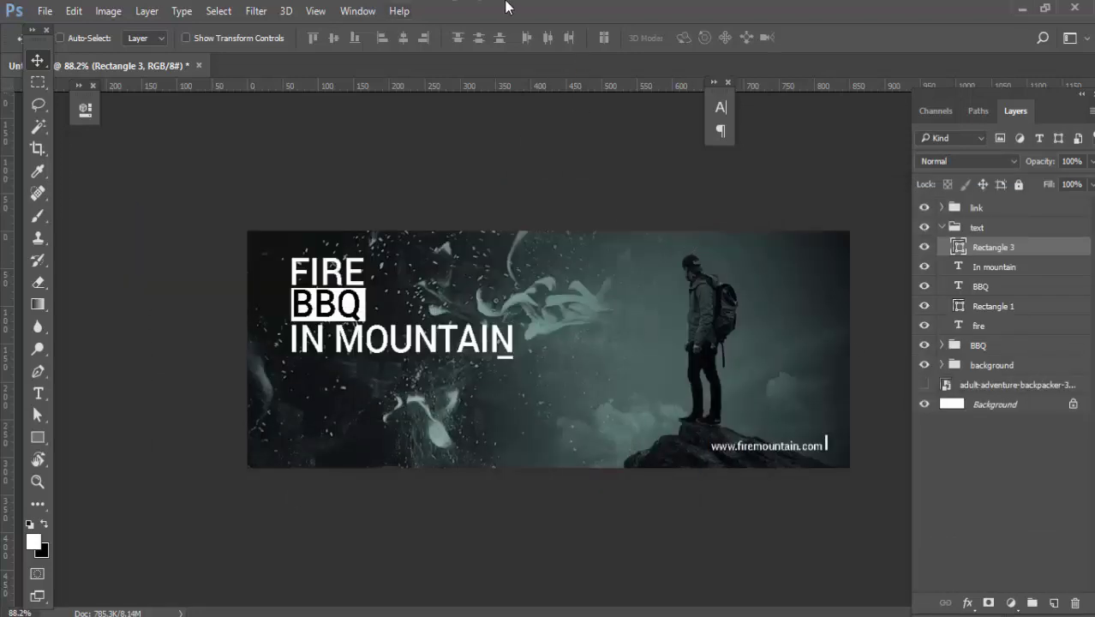